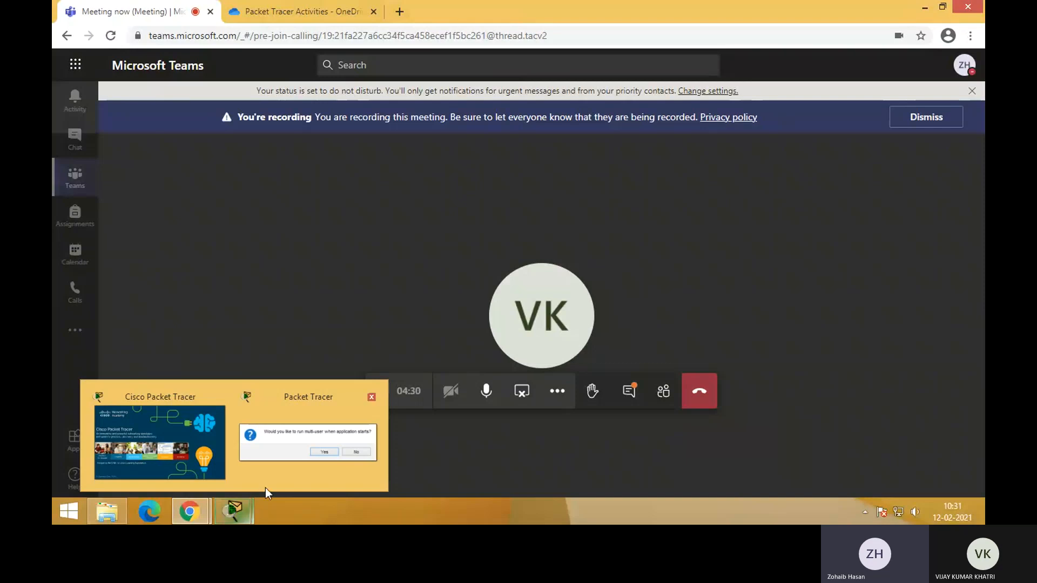
Switch to Cisco Packet Tracer, accept running multi-user at startup, and allow it through Windows Firewall on public networks
{"action": "left_click", "coordinate": [275, 460]}
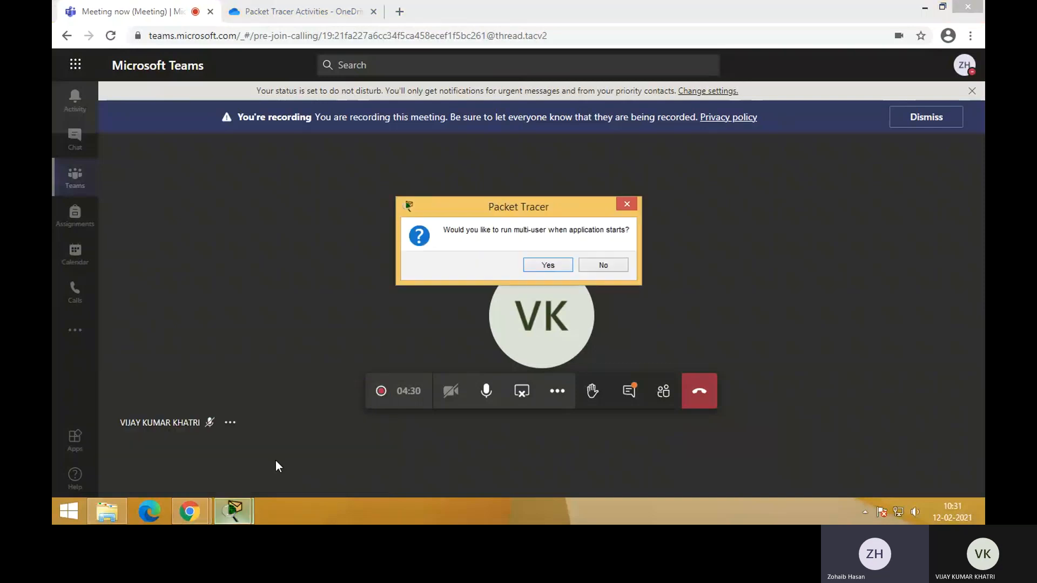
{"action": "left_click", "coordinate": [547, 265]}
{"action": "mouse_move", "coordinate": [544, 271]}
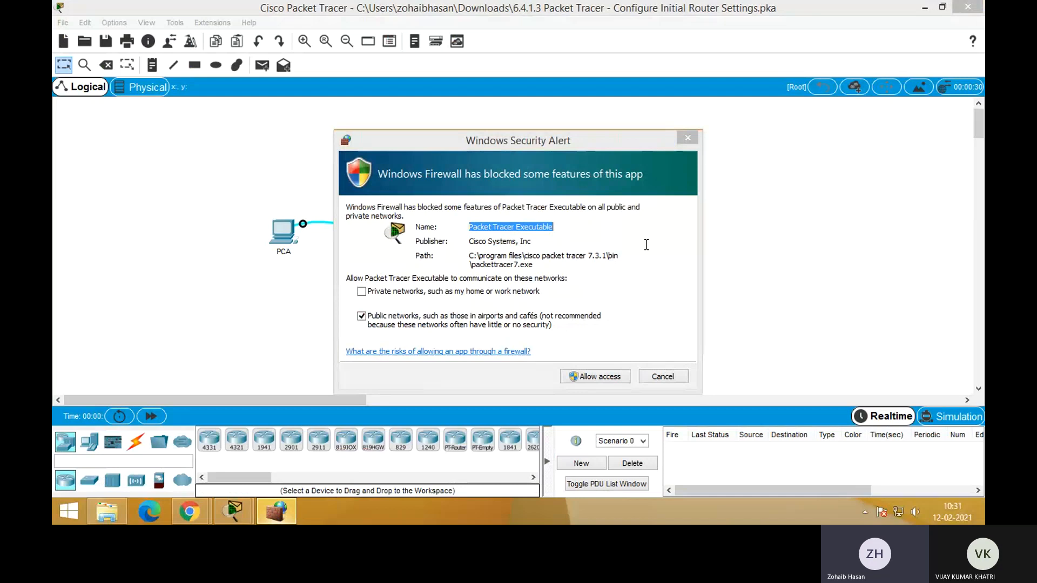
{"action": "left_click", "coordinate": [585, 379]}
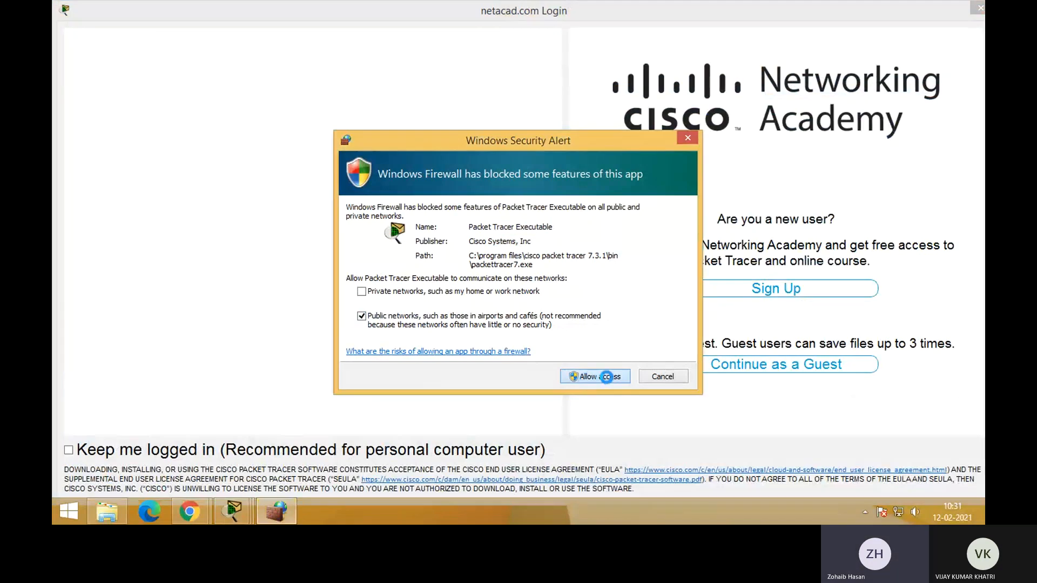
{"action": "left_click", "coordinate": [609, 373]}
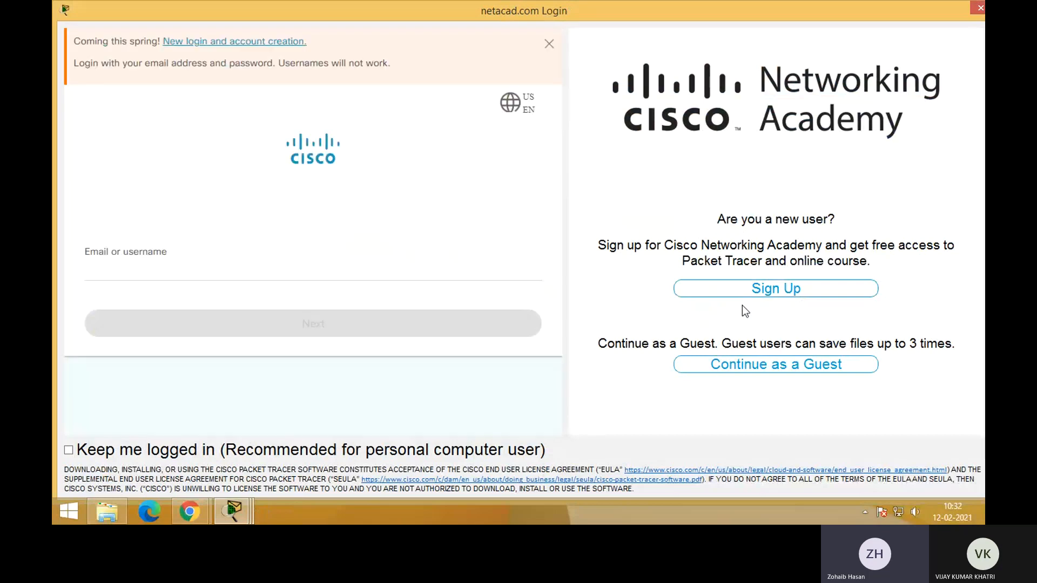
Sign in to the netacad.com account with the account e-mail and password
{"action": "left_click", "coordinate": [277, 268]}
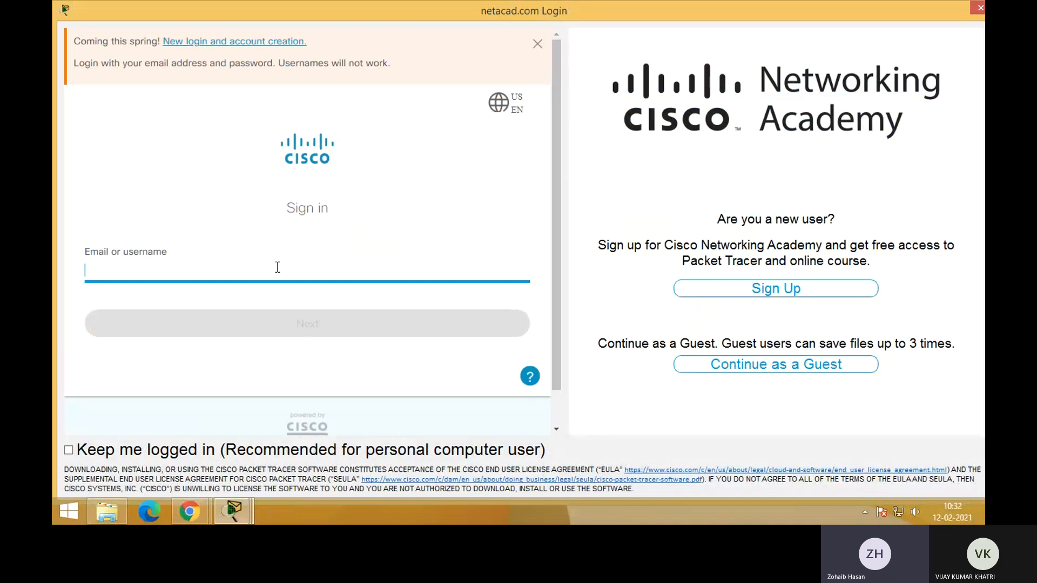
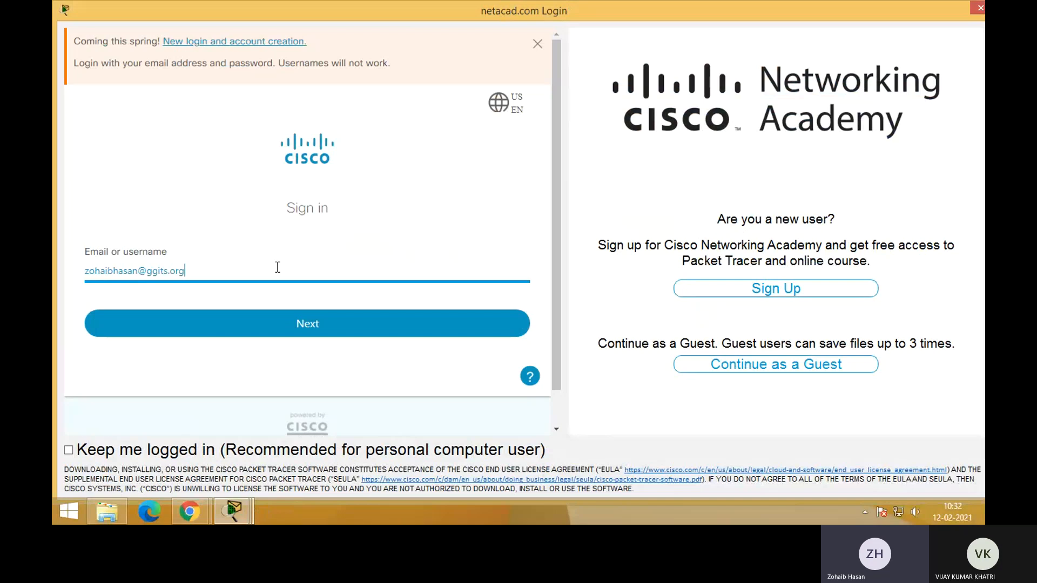
{"action": "left_click", "coordinate": [367, 327]}
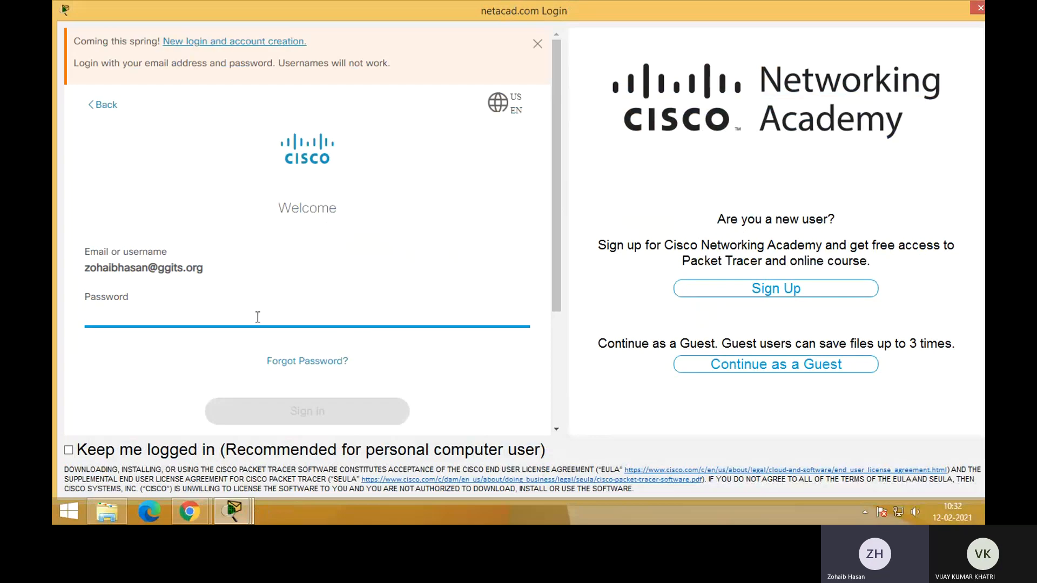
{"action": "type", "text": "•••••••"}
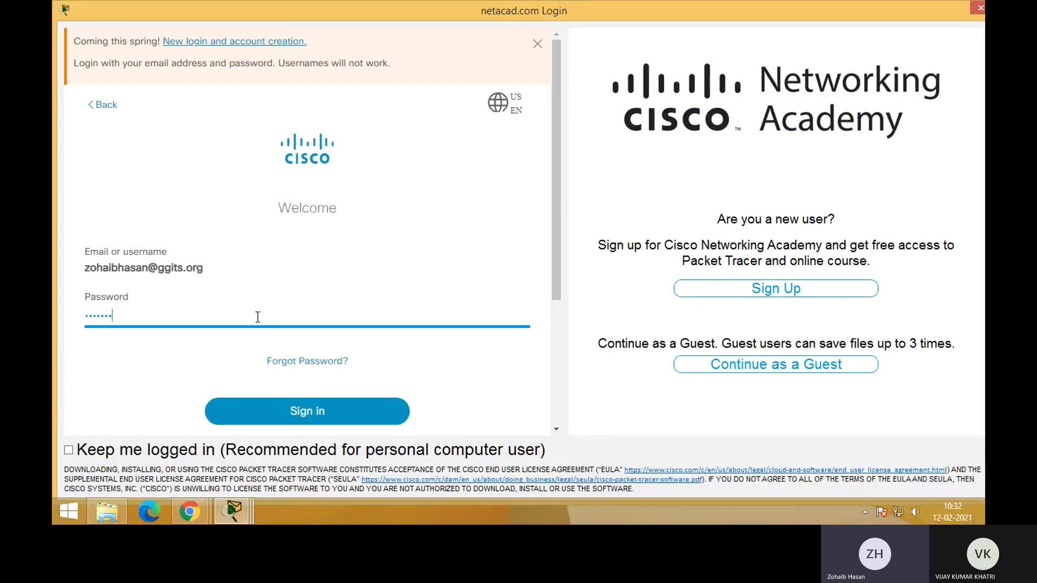
{"action": "type", "text": "•••"}
{"action": "key", "text": "Return"}
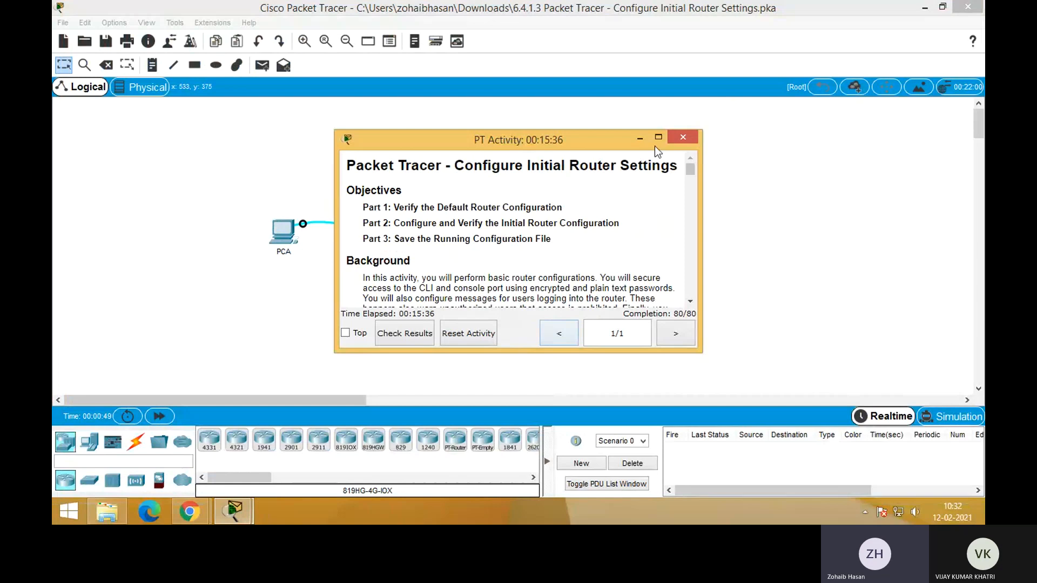
Maximize the activity instructions for Configure Initial Router Settings and reset the activity, discarding unsaved changes
{"action": "left_click", "coordinate": [659, 137]}
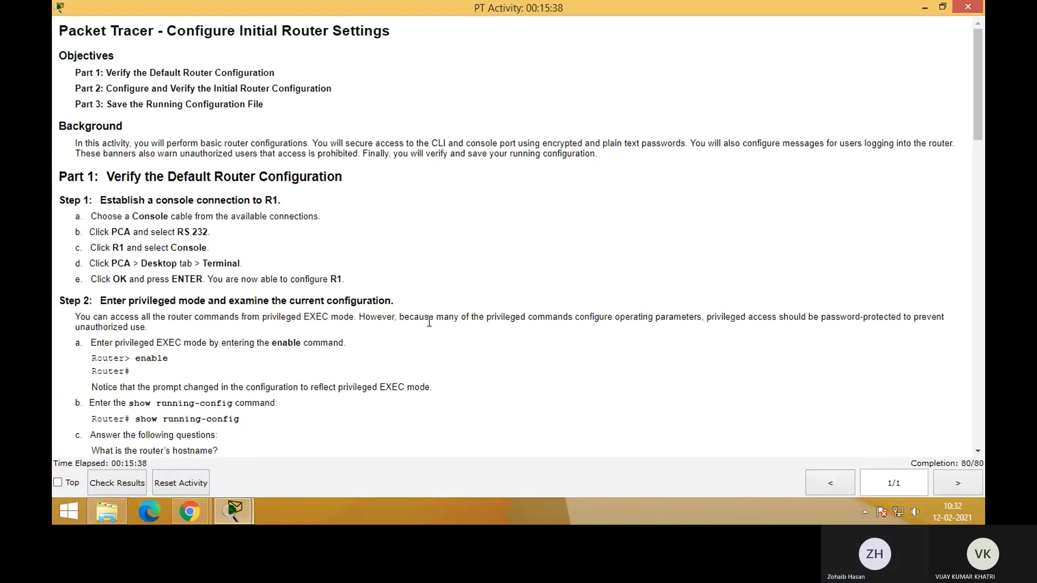
{"action": "key", "text": "alt+Tab"}
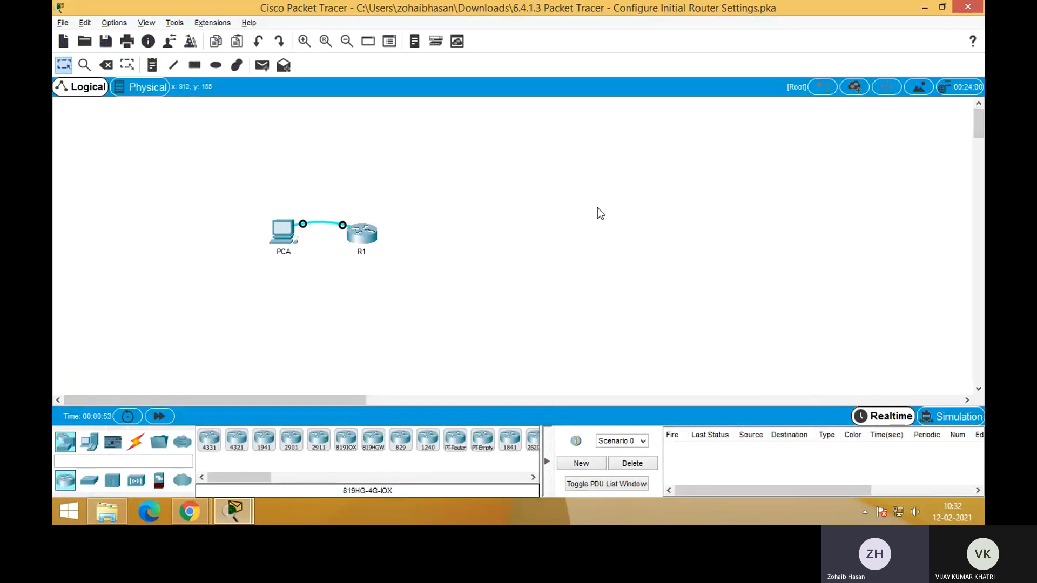
{"action": "key", "text": "alt+Tab"}
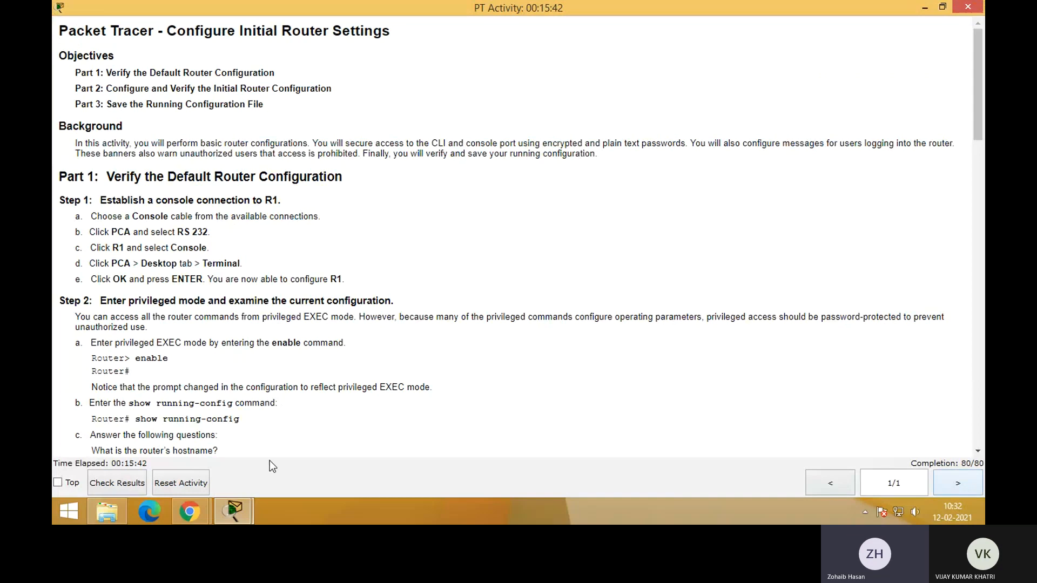
{"action": "left_click", "coordinate": [180, 478]}
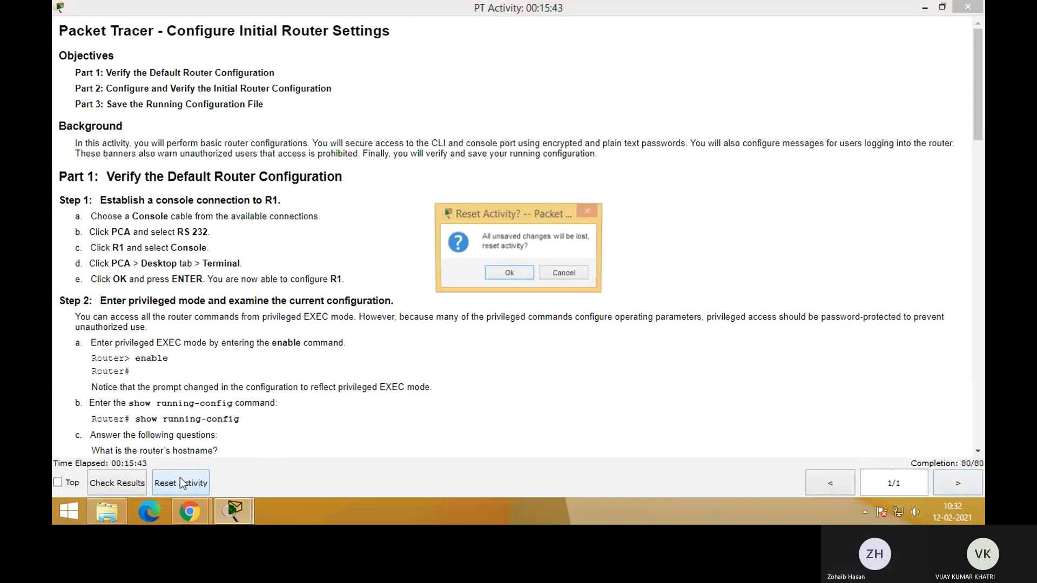
{"action": "left_click", "coordinate": [509, 276]}
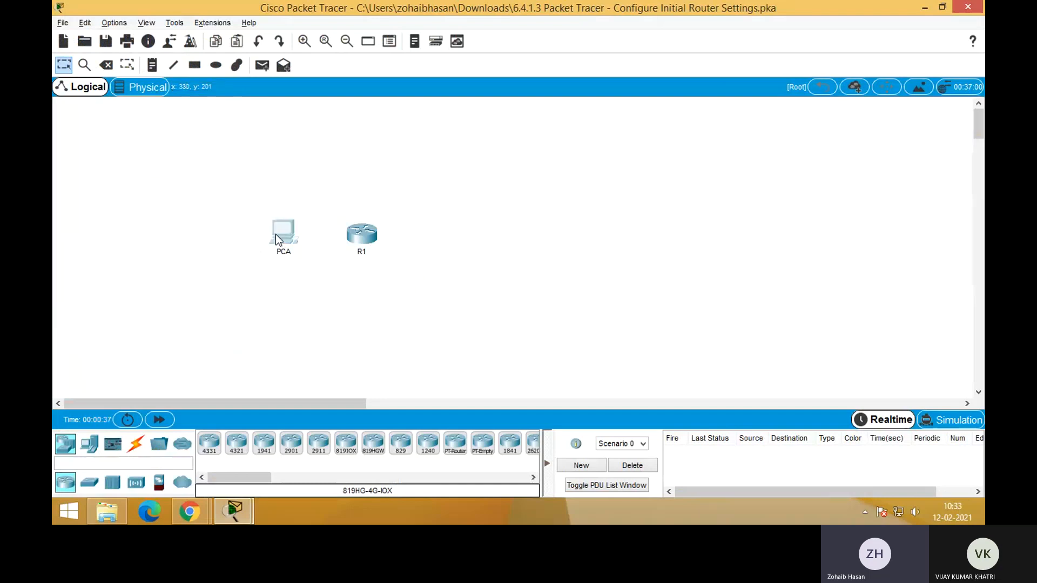
Try to move PCA farther away from R1 in the logical workspace
{"action": "left_click_drag", "start_coordinate": [277, 234], "coordinate": [222, 225]}
{"action": "left_click", "coordinate": [557, 273]}
Connect PCA's RS 232 port to R1's Console port with a Console cable
{"action": "left_click", "coordinate": [136, 447]}
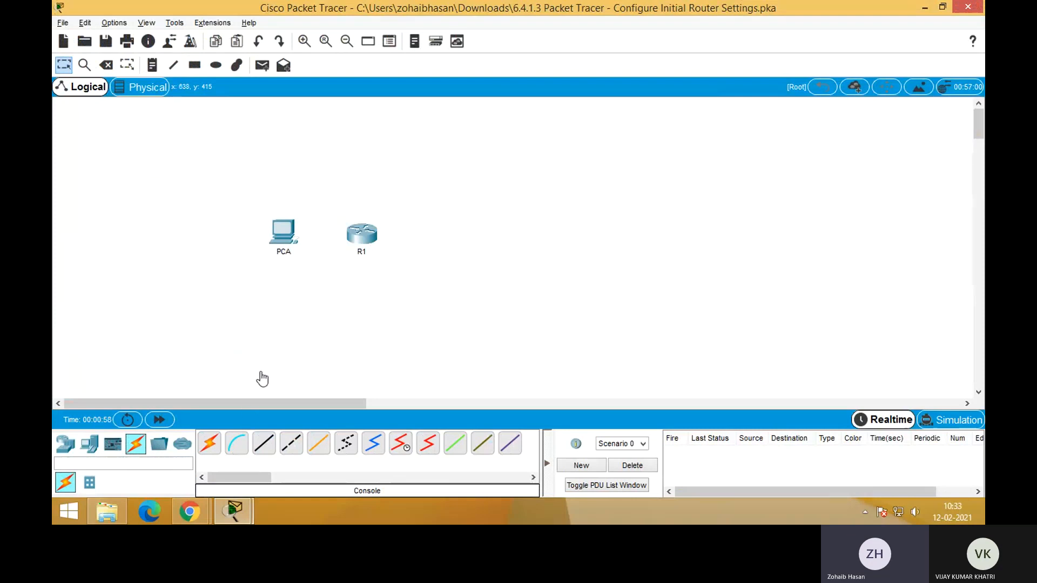
{"action": "left_click", "coordinate": [263, 442]}
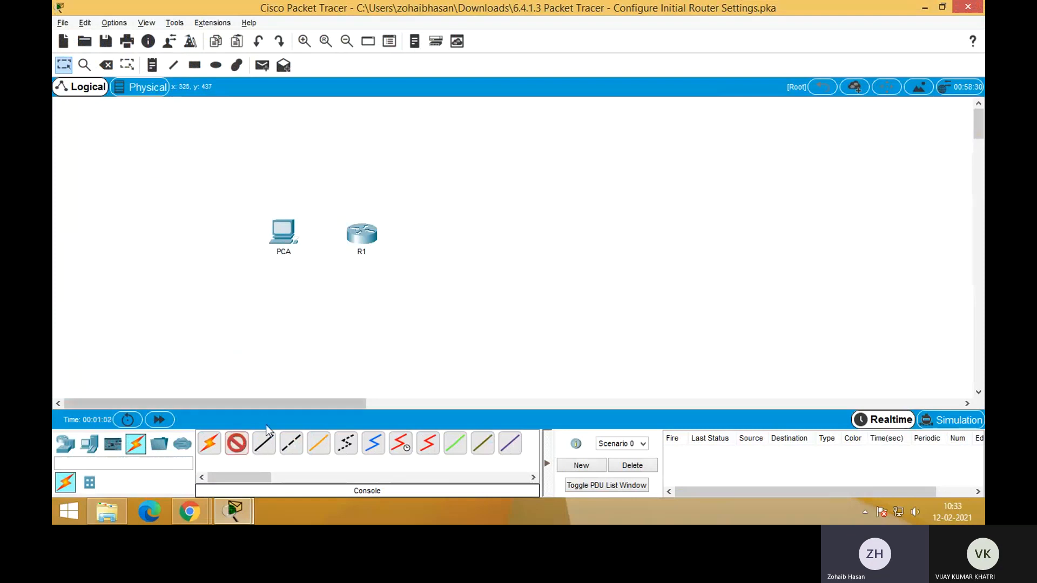
{"action": "left_click", "coordinate": [284, 233]}
{"action": "left_click", "coordinate": [337, 231]}
{"action": "left_click", "coordinate": [362, 232]}
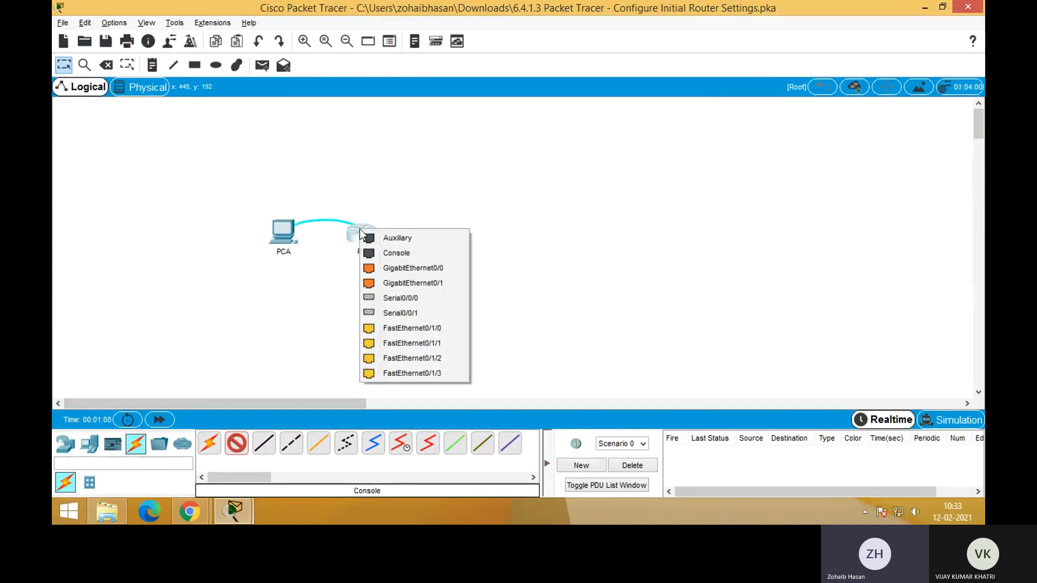
{"action": "left_click", "coordinate": [394, 252]}
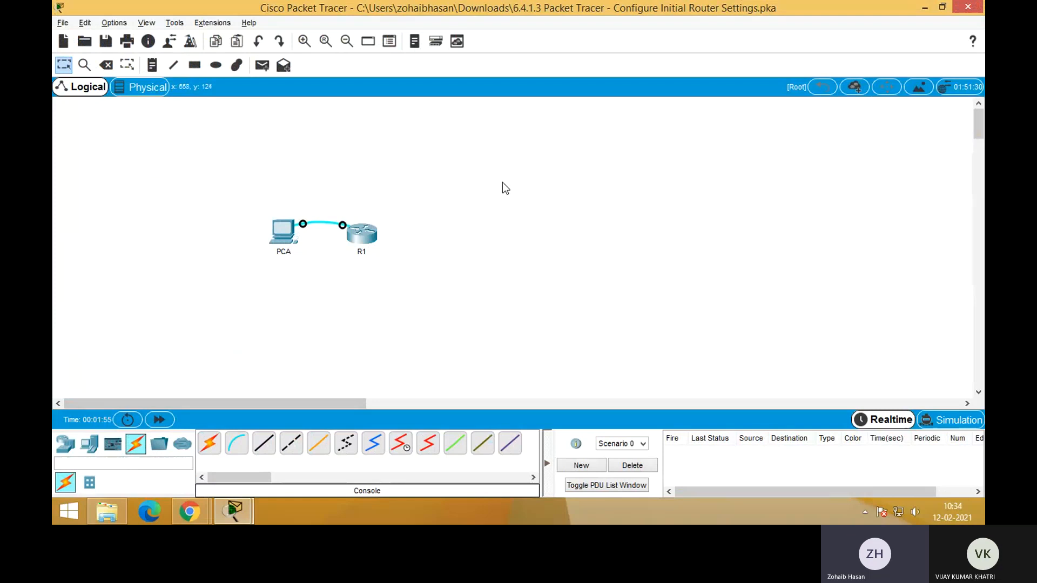
Try to move R1 in the logical workspace, and briefly view PCA's device window
{"action": "left_click", "coordinate": [370, 238]}
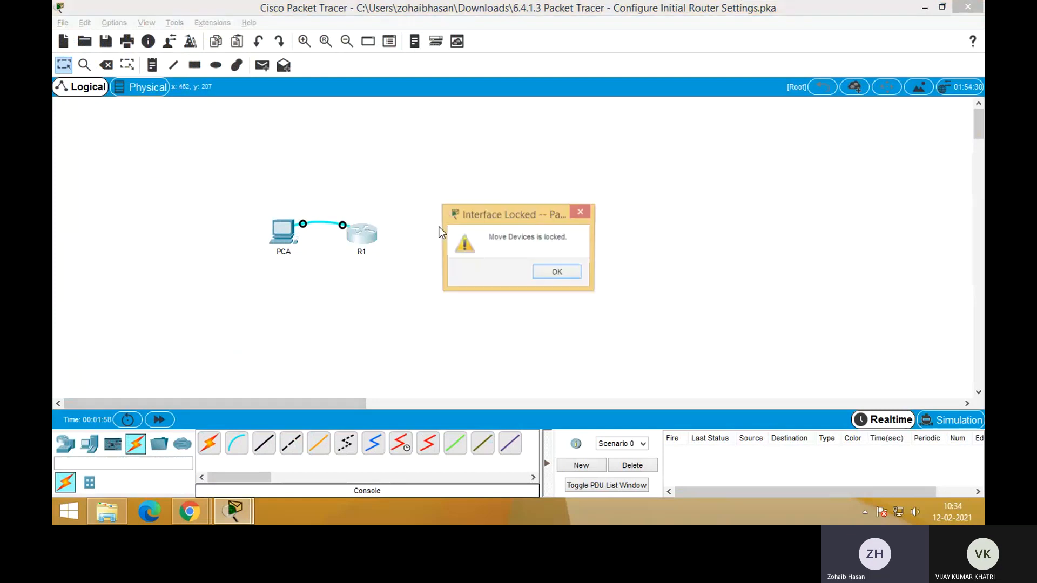
{"action": "left_click", "coordinate": [575, 274]}
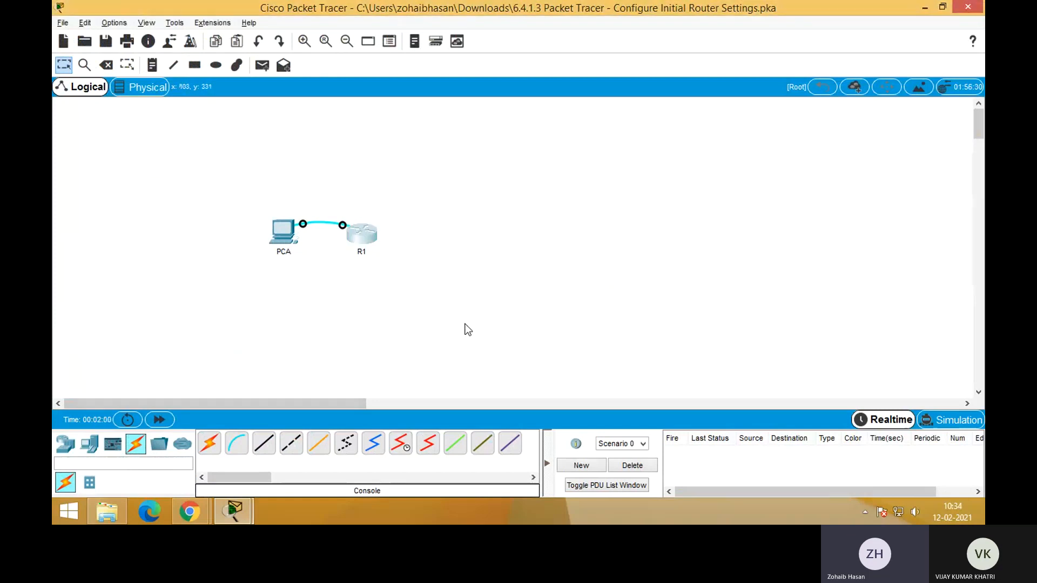
{"action": "left_click", "coordinate": [283, 247]}
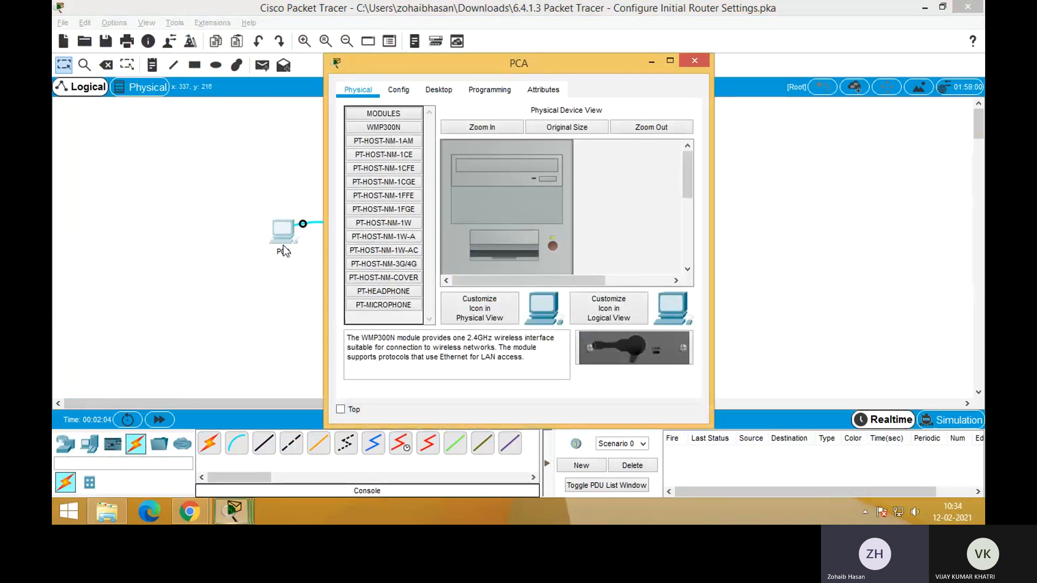
{"action": "left_click", "coordinate": [703, 60]}
Try to open R1's CLI from its device window and try again to move the router
{"action": "left_click", "coordinate": [371, 236]}
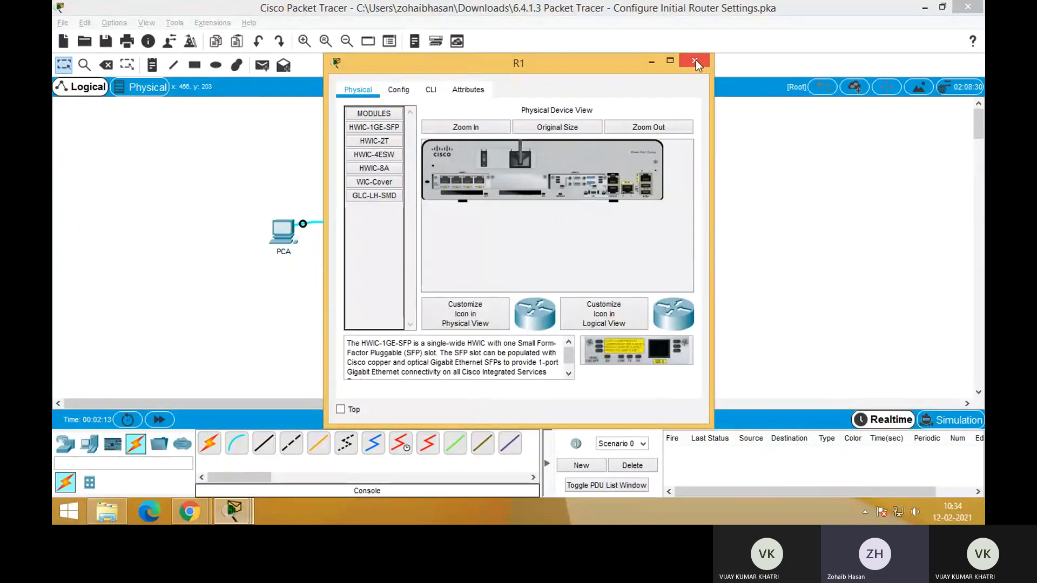
{"action": "left_click", "coordinate": [441, 90]}
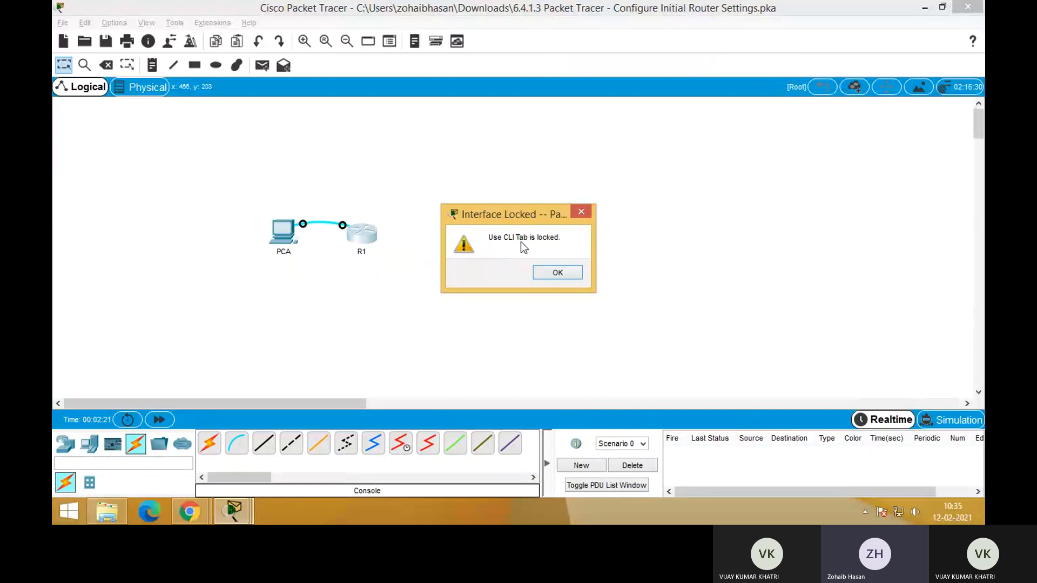
{"action": "left_click", "coordinate": [567, 276]}
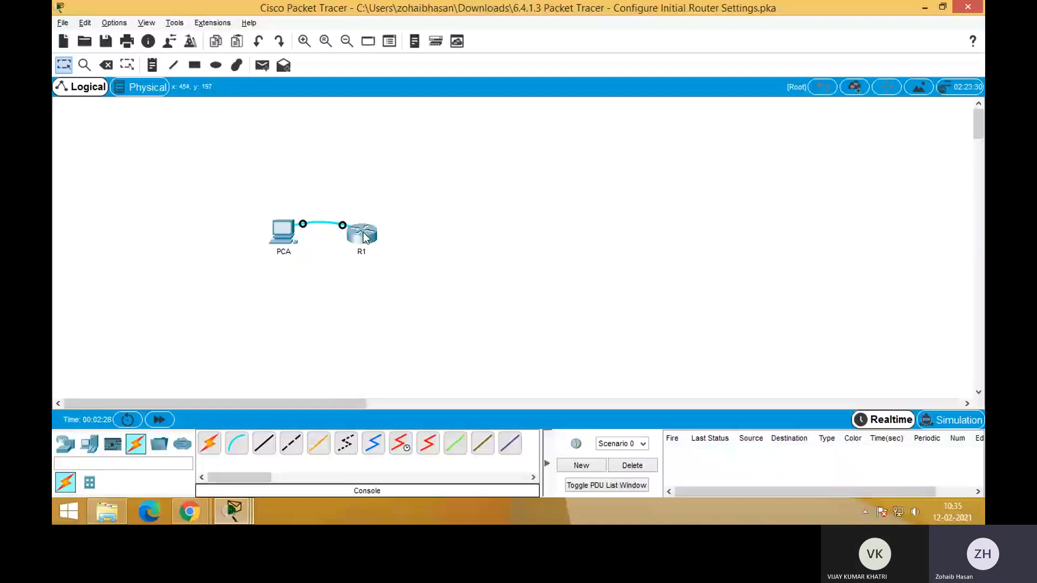
{"action": "left_click_drag", "start_coordinate": [365, 238], "coordinate": [534, 354]}
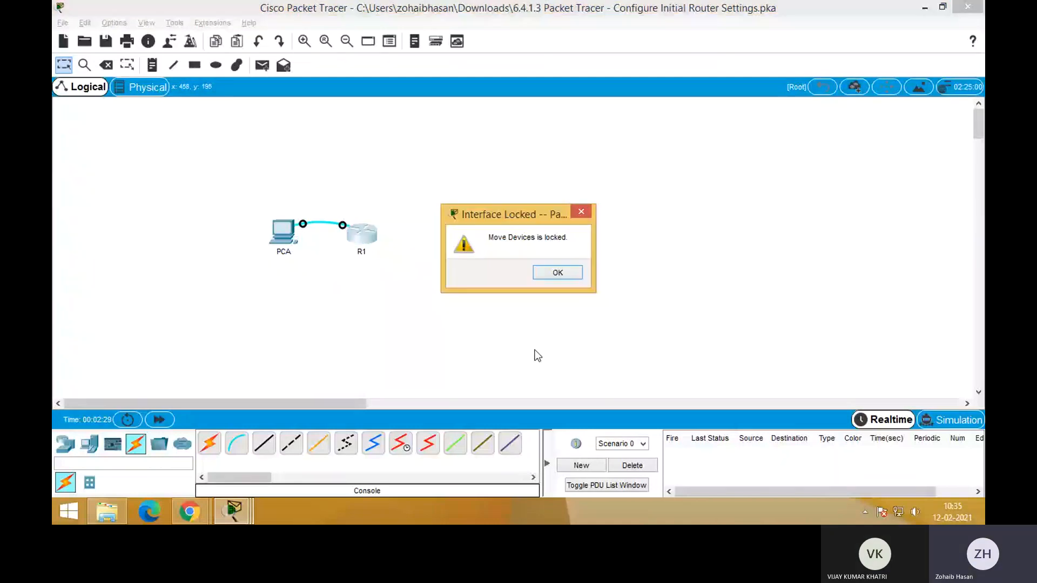
{"action": "left_click", "coordinate": [566, 276]}
Review Part 1 of the activity instructions, covering the PCA terminal connection to R1 and the show running-config command
{"action": "key", "text": "alt+Tab"}
{"action": "key", "text": "alt+Tab"}
{"action": "key", "text": "alt+Tab"}
{"action": "key", "text": "alt+Tab"}
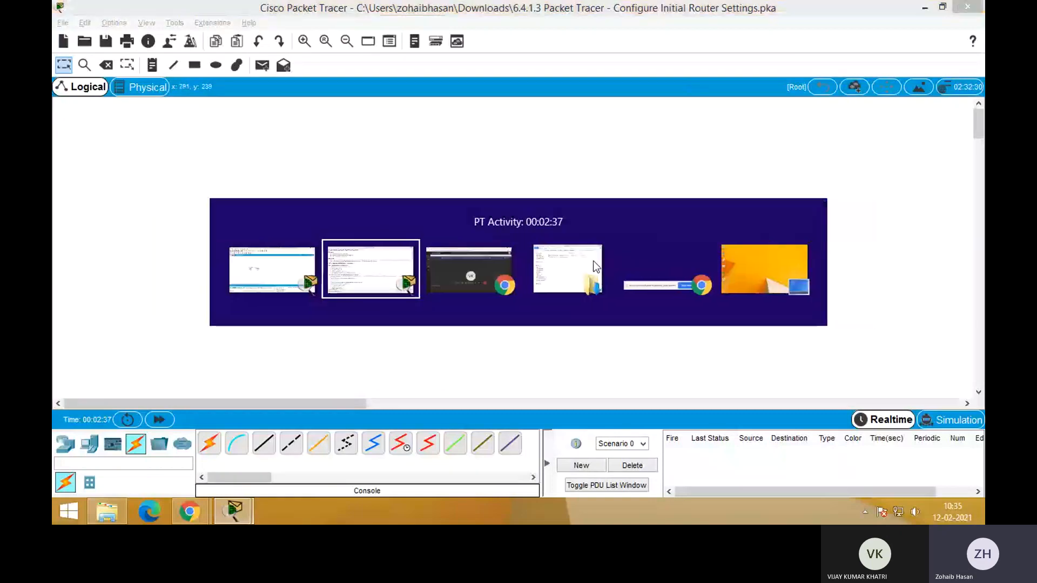
{"action": "key", "text": "alt+Tab"}
{"action": "key", "text": "alt+Tab"}
{"action": "key", "text": "alt+Tab"}
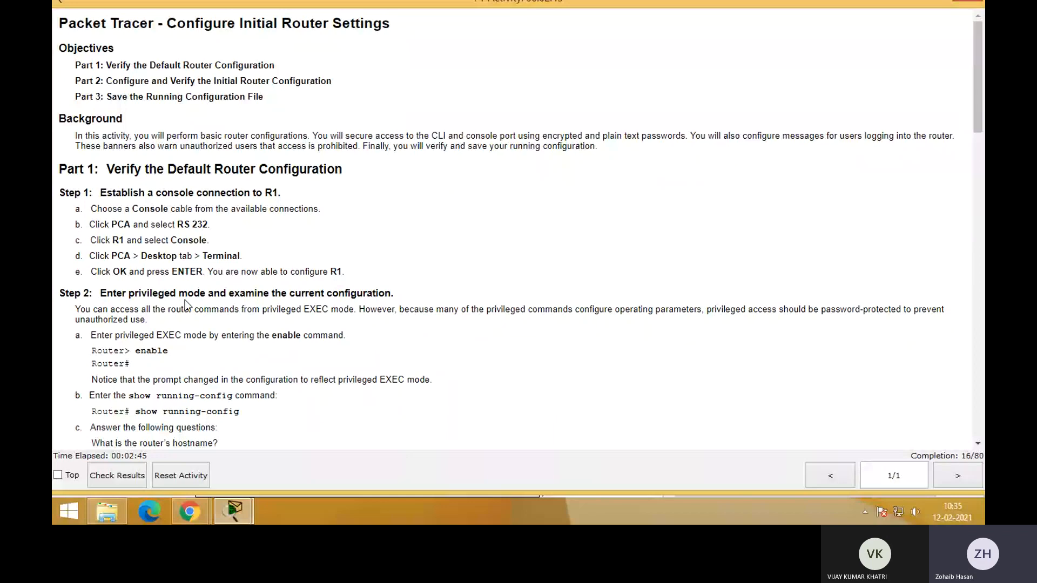
{"action": "double_click", "coordinate": [230, 259]}
{"action": "left_click", "coordinate": [255, 260]}
{"action": "scroll", "coordinate": [254, 258], "scroll_direction": "down", "scroll_amount": 3}
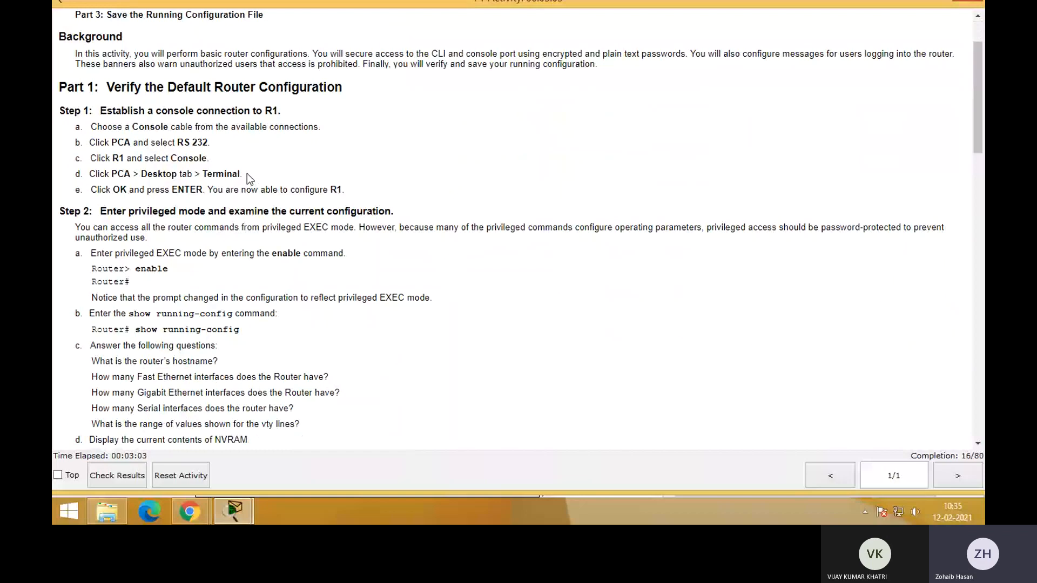
{"action": "left_click_drag", "start_coordinate": [248, 174], "coordinate": [214, 175]}
{"action": "left_click", "coordinate": [271, 182]}
{"action": "scroll", "coordinate": [288, 319], "scroll_direction": "down", "scroll_amount": 3}
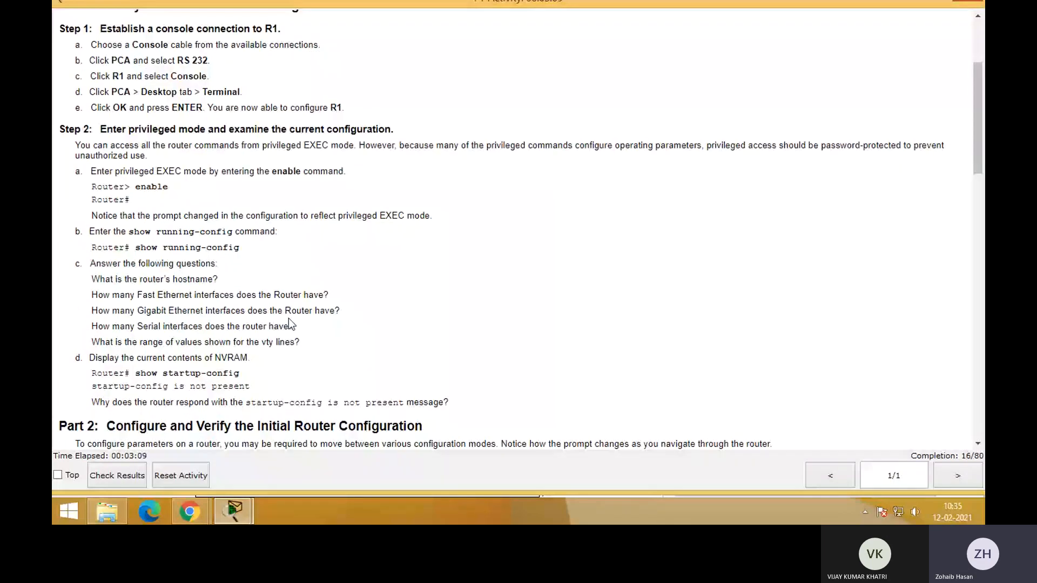
{"action": "scroll", "coordinate": [288, 319], "scroll_direction": "down", "scroll_amount": 3}
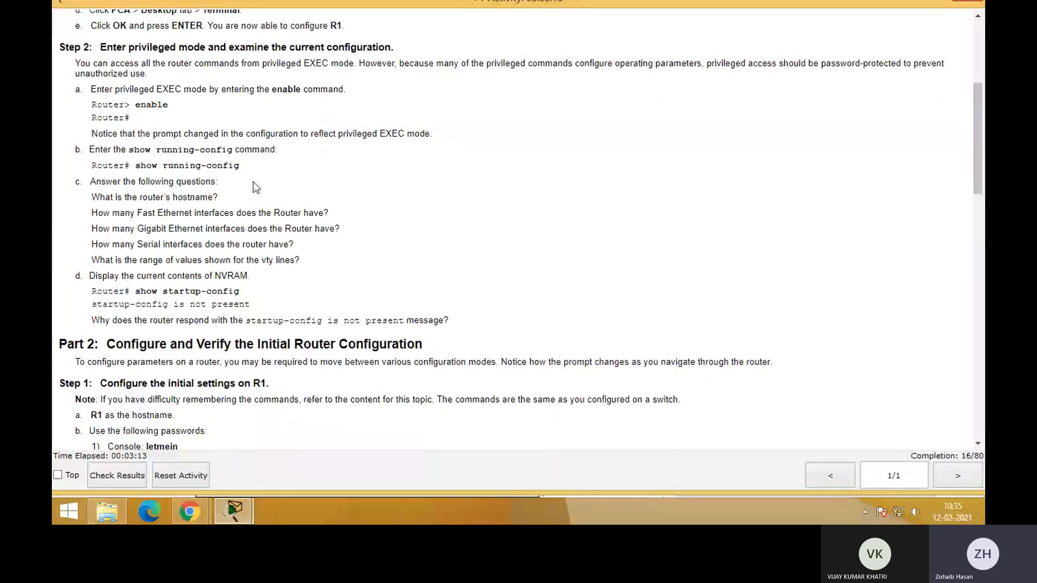
{"action": "left_click_drag", "start_coordinate": [241, 167], "coordinate": [135, 166]}
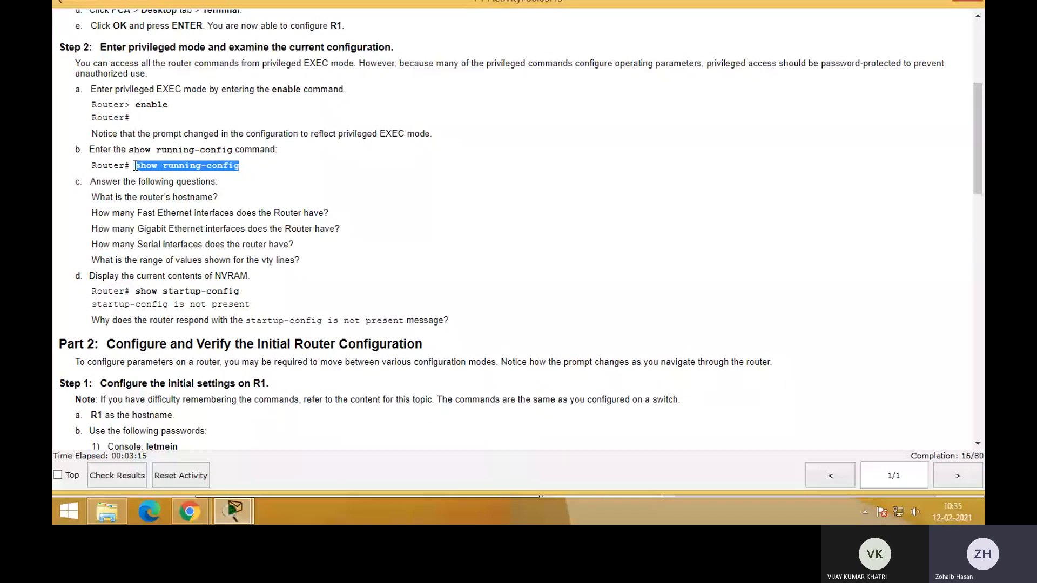
Switch back to the network topology and open the Terminal application on PCA's desktop
{"action": "key", "text": "alt+Tab"}
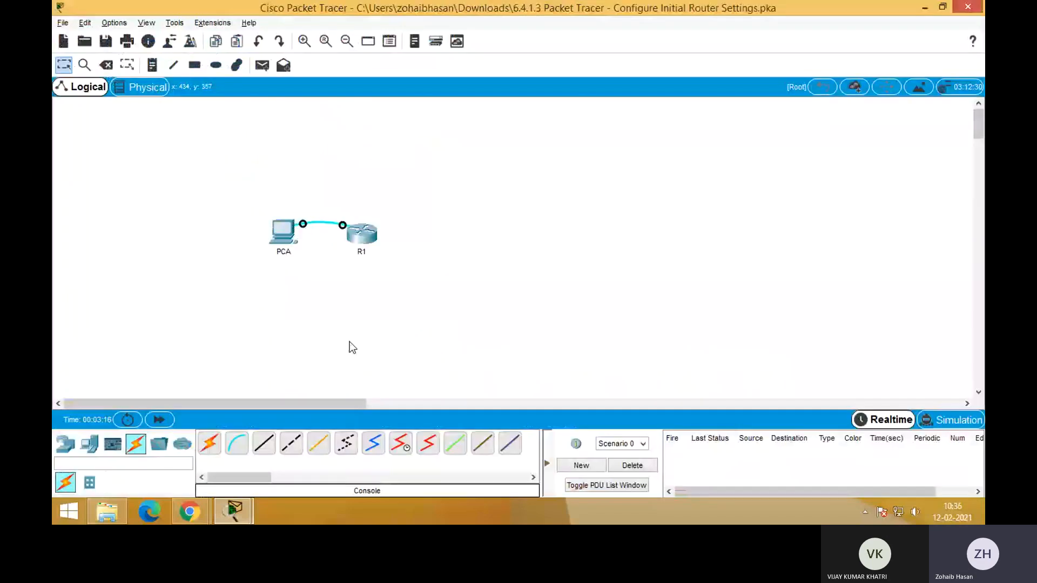
{"action": "left_click", "coordinate": [281, 234]}
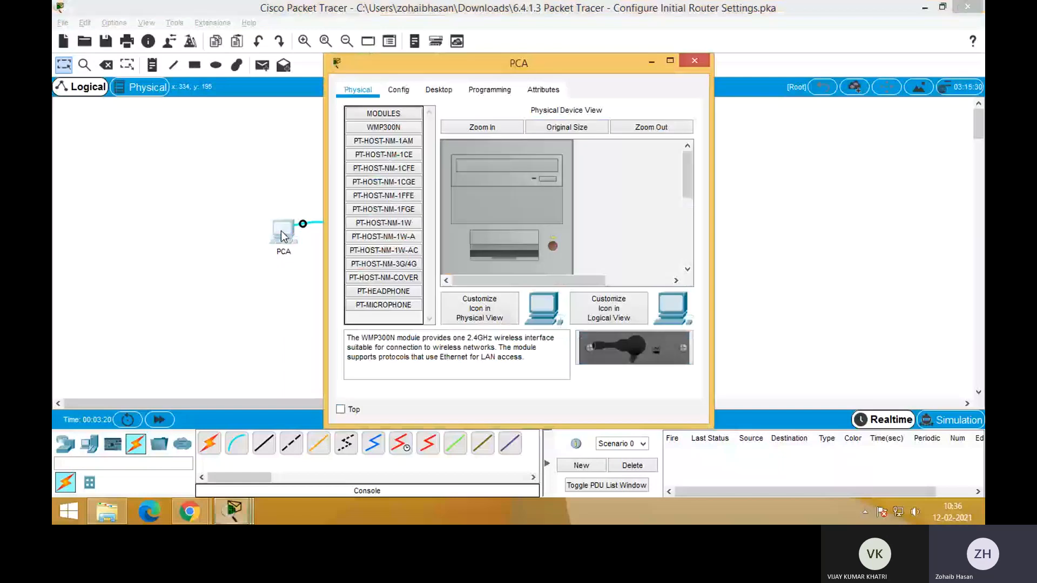
{"action": "left_click_drag", "start_coordinate": [484, 54], "coordinate": [595, 53]}
{"action": "left_click", "coordinate": [546, 77]}
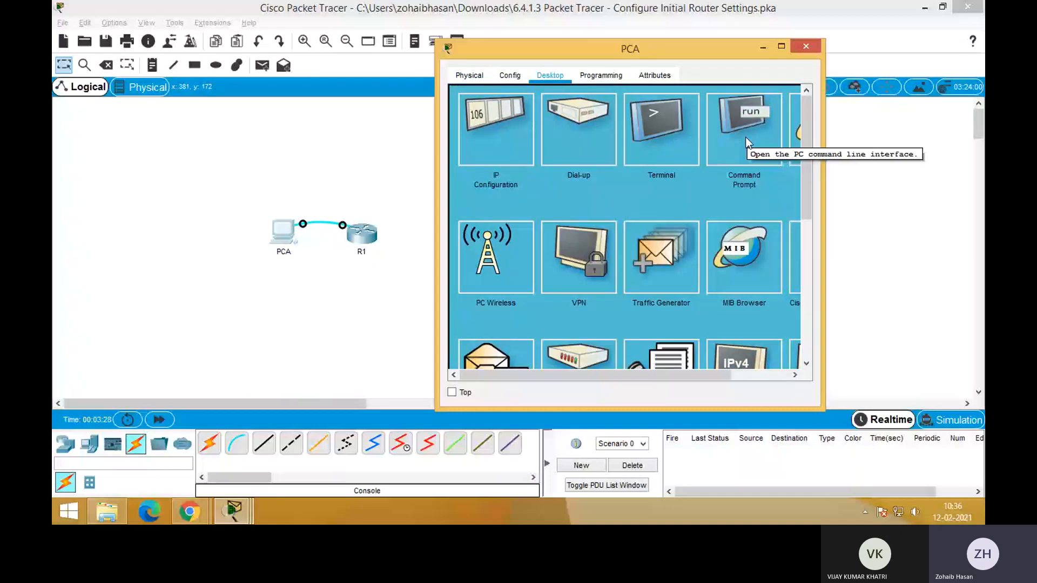
{"action": "left_click", "coordinate": [651, 132]}
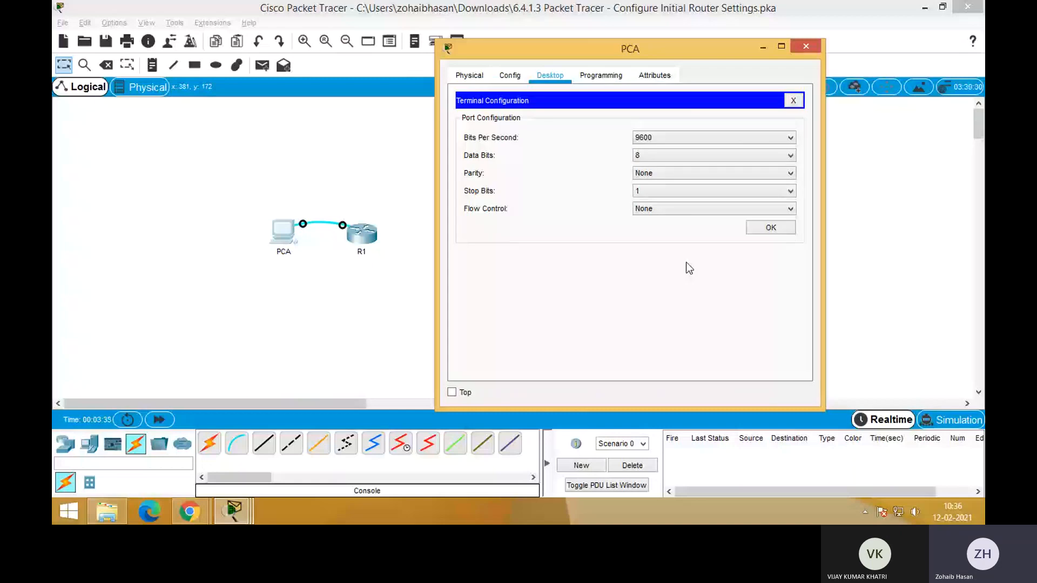
Check the bits per second and data bits options, accept the default terminal settings, and start the console session with the router
{"action": "left_click", "coordinate": [670, 138]}
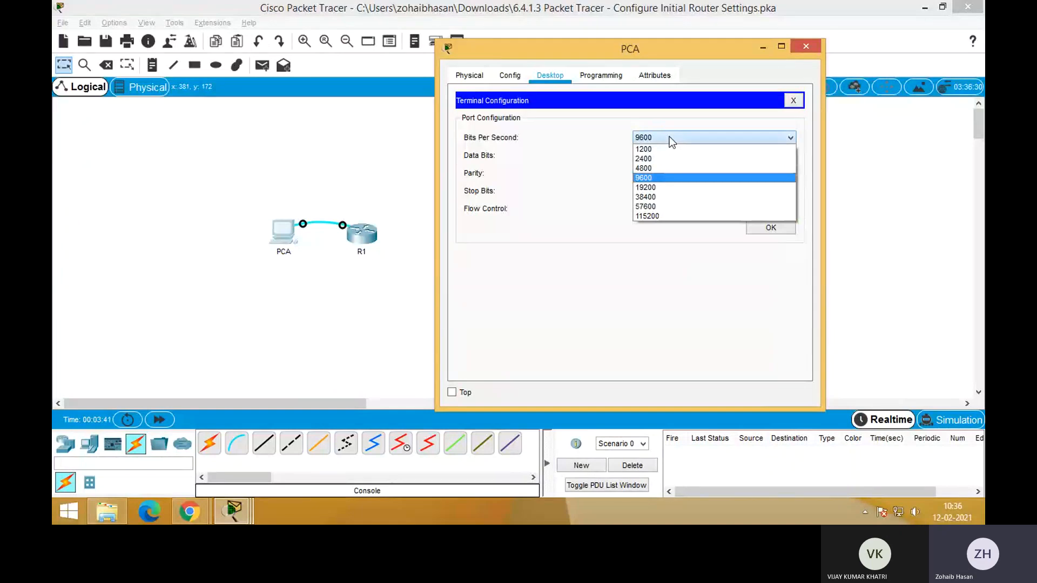
{"action": "left_click", "coordinate": [669, 137]}
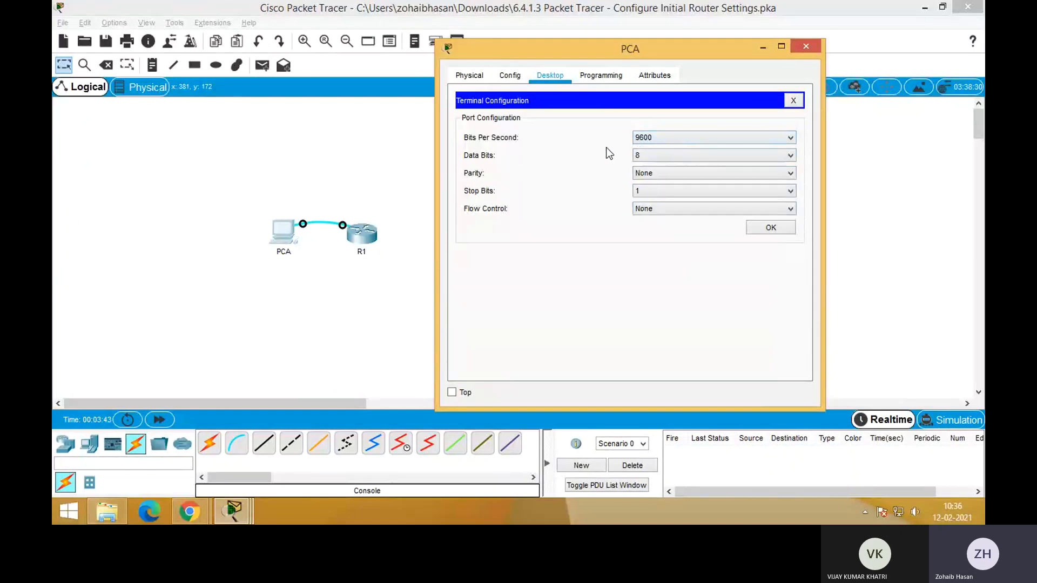
{"action": "left_click", "coordinate": [647, 155]}
{"action": "left_click", "coordinate": [647, 155]}
{"action": "left_click", "coordinate": [783, 234]}
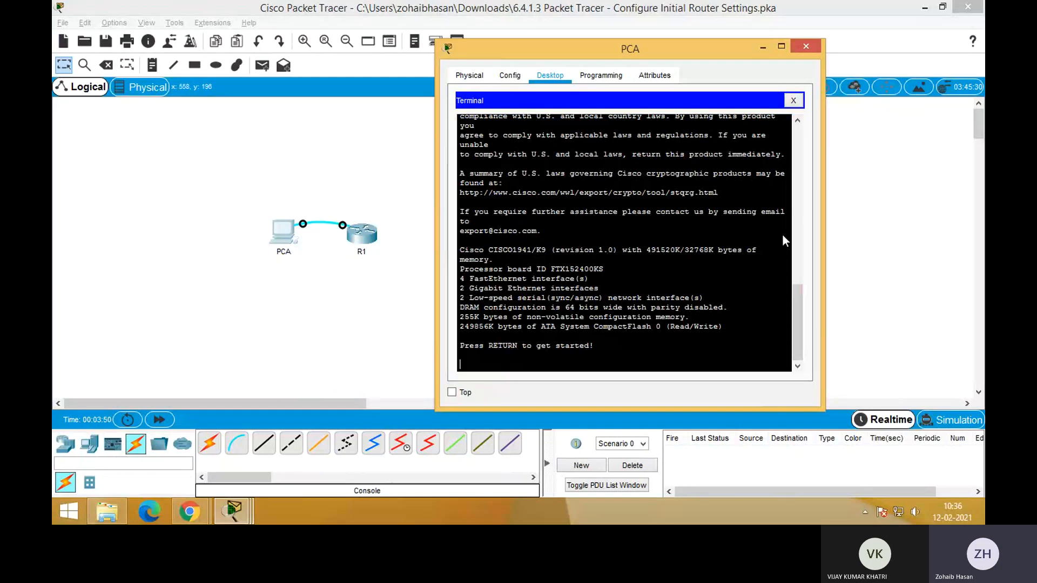
{"action": "key", "text": "Return"}
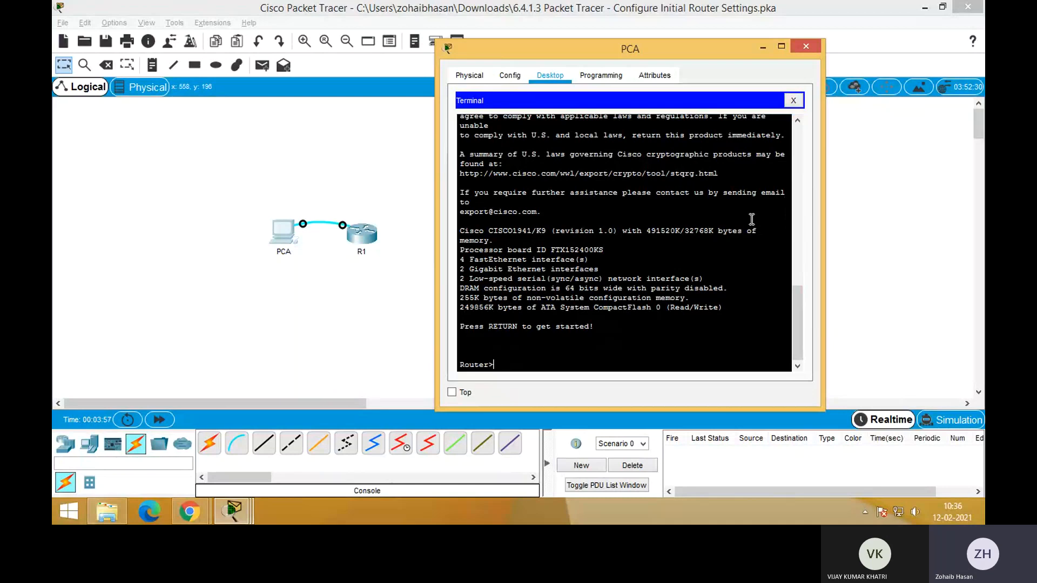
Try to run show running-config from user EXEC mode and list the commands available there with ?
{"action": "type", "text": "show"}
{"action": "type", "text": " run"}
{"action": "type", "text": "in"}
{"action": "type", "text": "ning"}
{"action": "type", "text": "-cnfig"}
{"action": "key", "text": "BackSpace"}
{"action": "key", "text": "BackSpace"}
{"action": "key", "text": "BackSpace"}
{"action": "key", "text": "BackSpace"}
{"action": "type", "text": "onfig"}
{"action": "key", "text": "Return"}
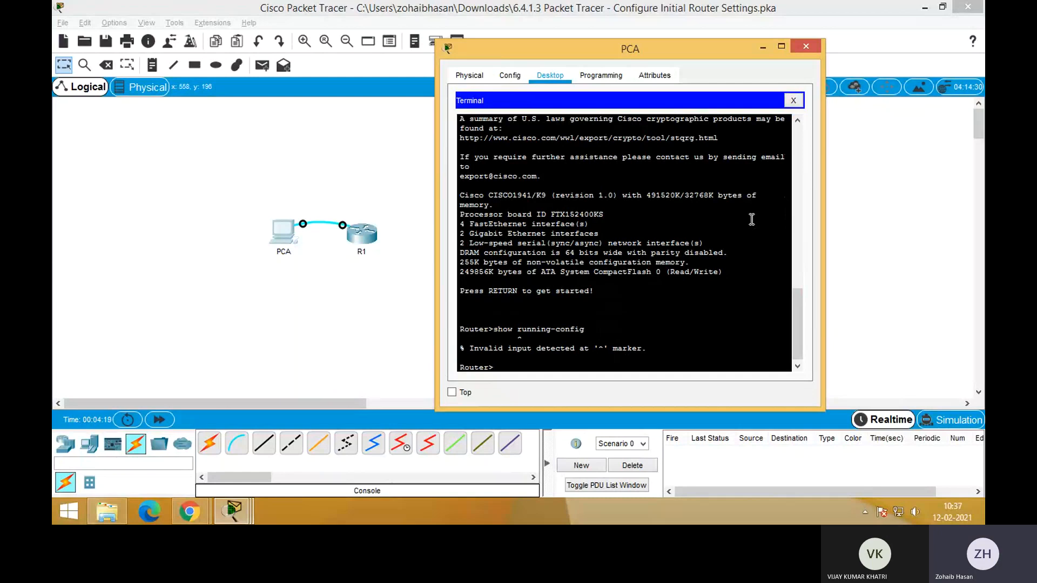
{"action": "type", "text": "?"}
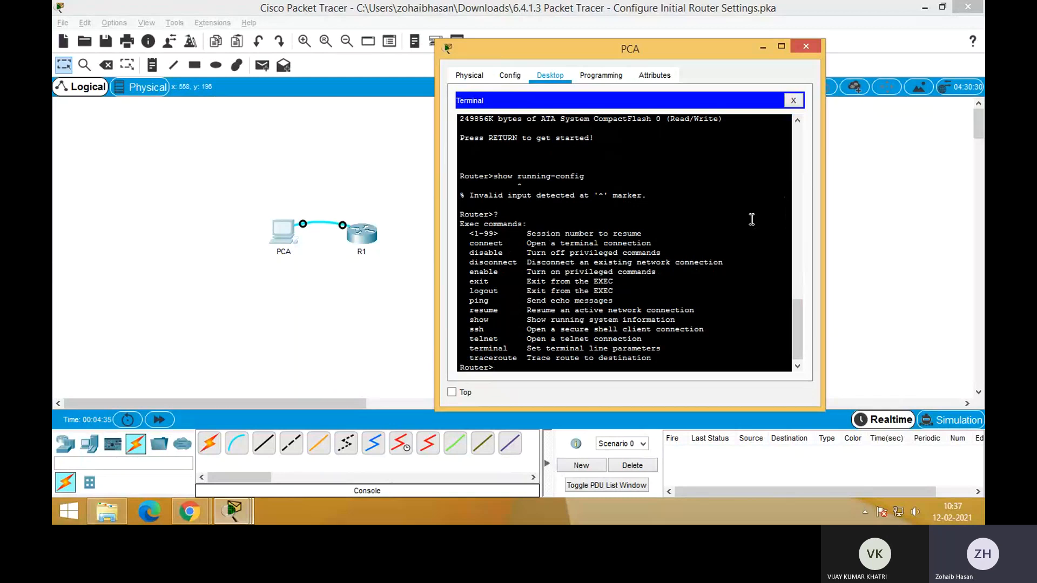
Enter privileged EXEC mode with enable and display the configuration with show running-config
{"action": "type", "text": "enable"}
{"action": "key", "text": "Return"}
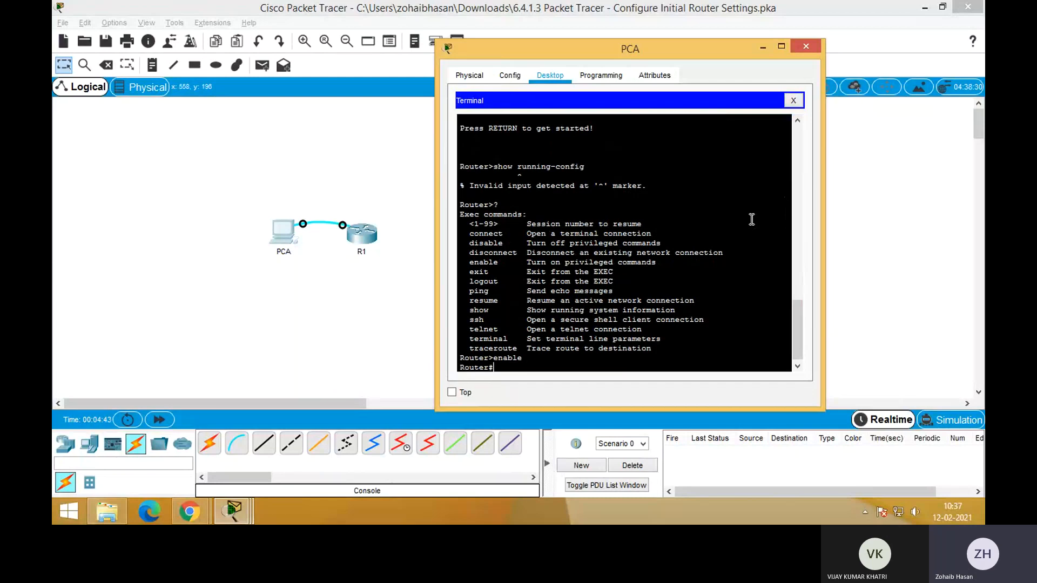
{"action": "type", "text": "show running-config"}
{"action": "key", "text": "Return"}
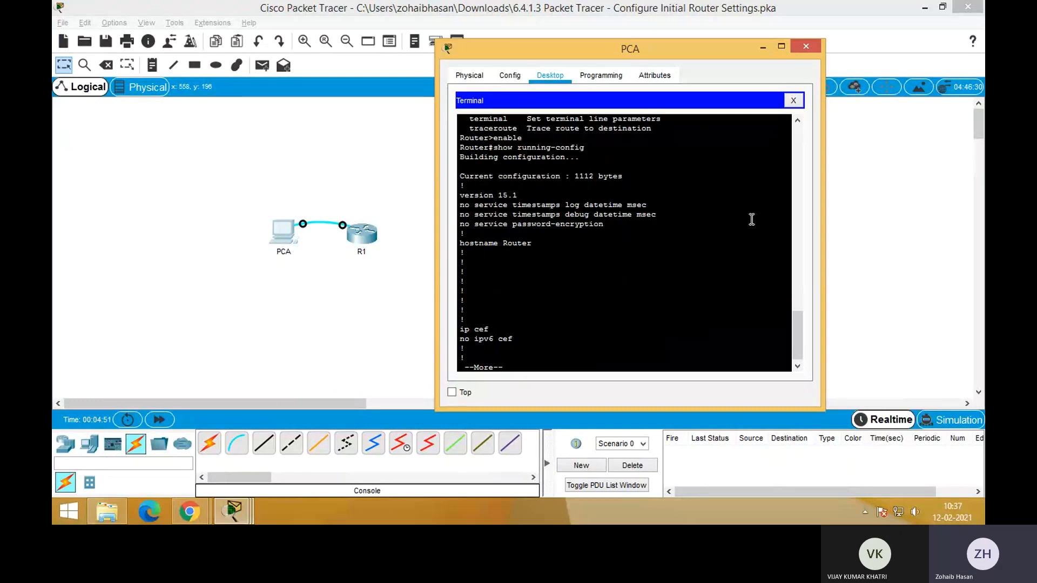
Examine the hostname entry and the license line in the running configuration output
{"action": "scroll", "coordinate": [552, 301], "scroll_direction": "up", "scroll_amount": 3}
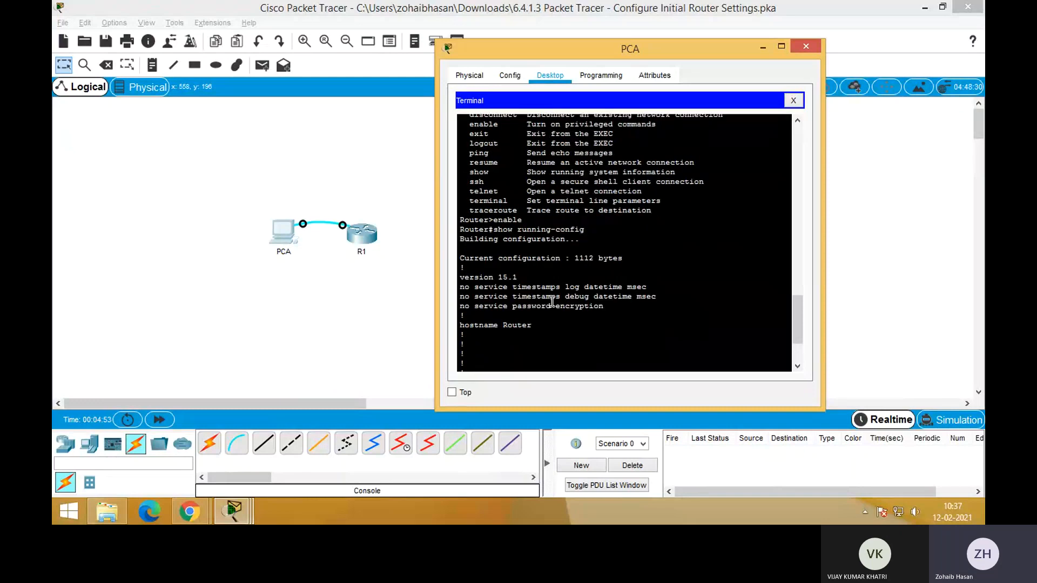
{"action": "scroll", "coordinate": [552, 302], "scroll_direction": "down", "scroll_amount": 3}
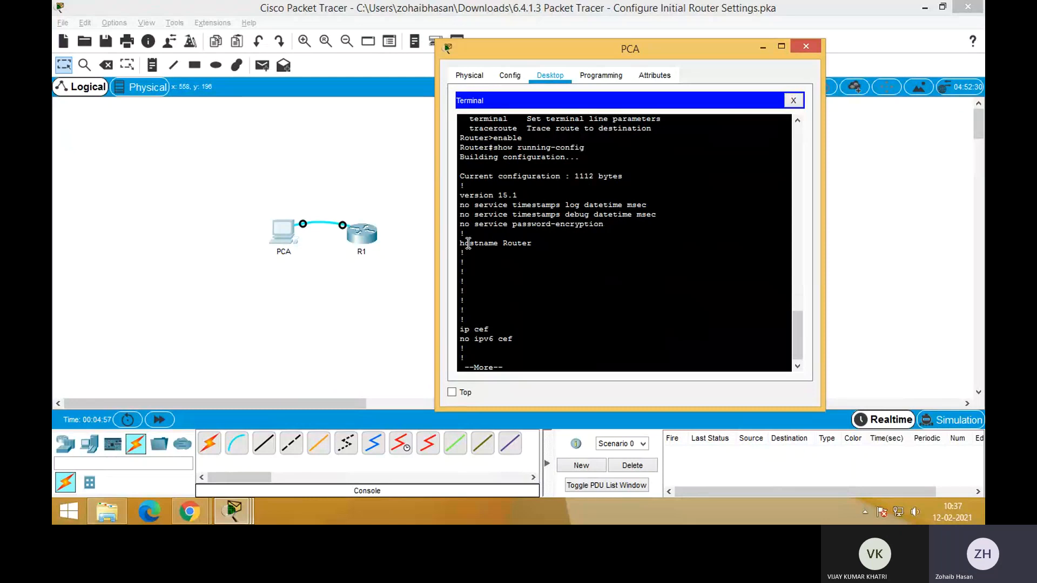
{"action": "left_click_drag", "start_coordinate": [460, 243], "coordinate": [541, 244]}
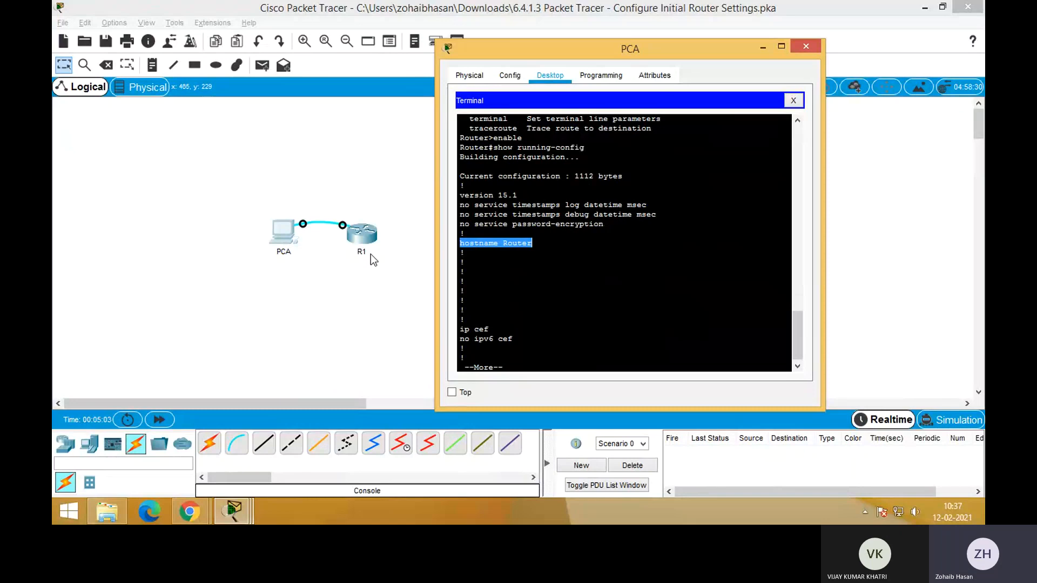
{"action": "left_click", "coordinate": [597, 255]}
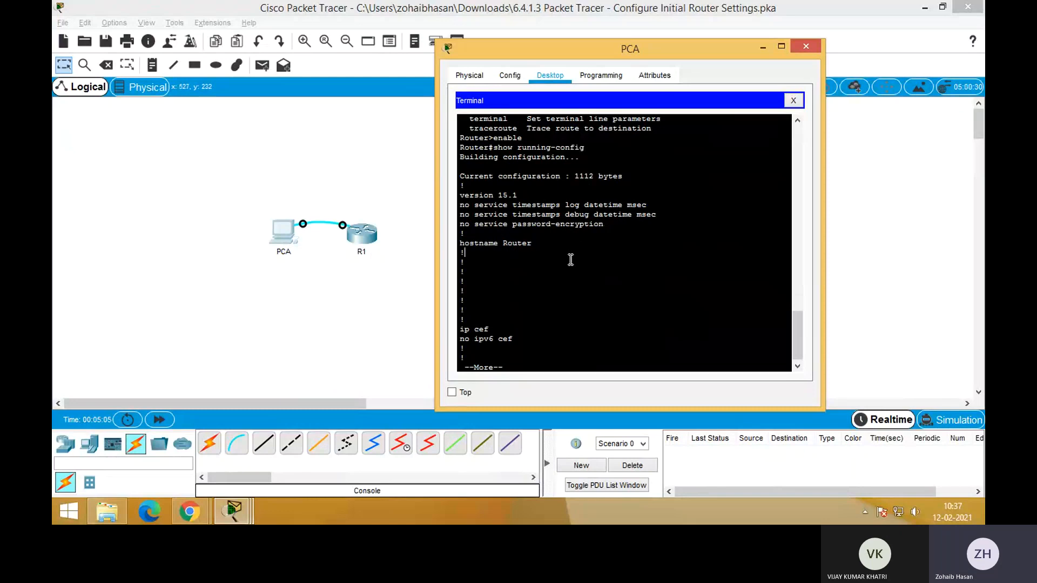
{"action": "left_click_drag", "start_coordinate": [540, 248], "coordinate": [504, 243]}
{"action": "left_click", "coordinate": [579, 281]}
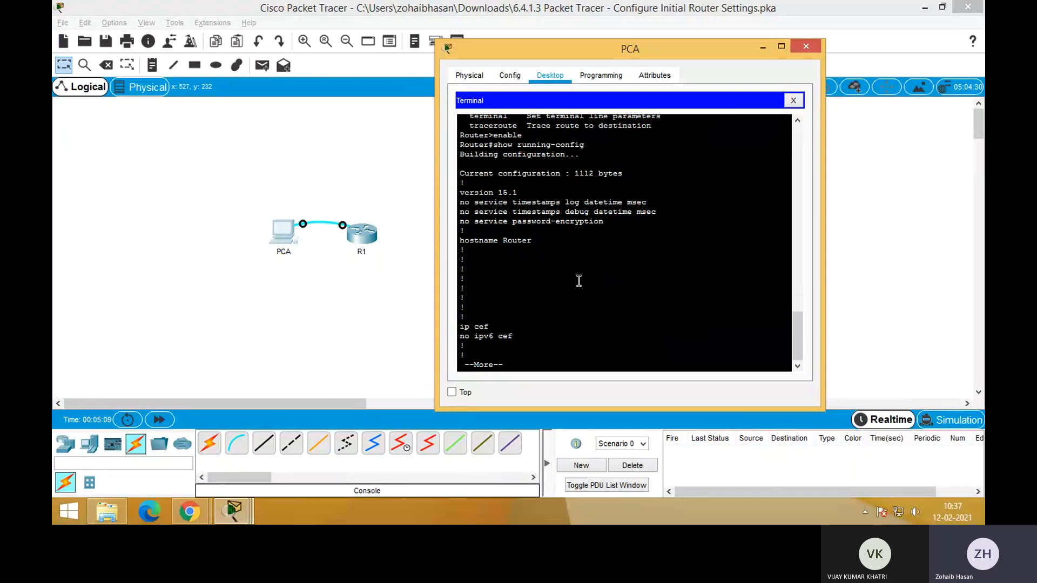
{"action": "key", "text": "space"}
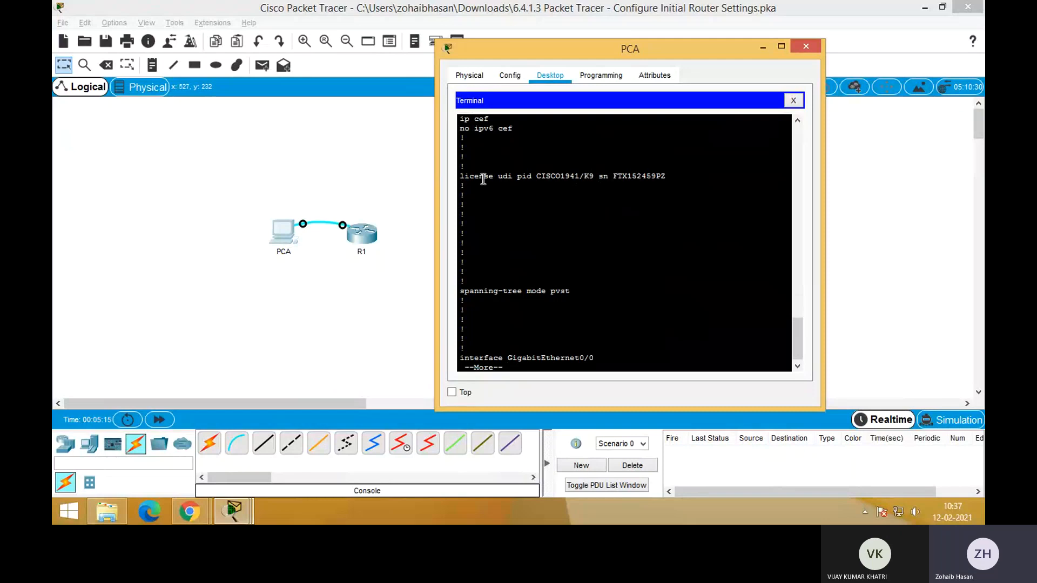
{"action": "left_click_drag", "start_coordinate": [484, 178], "coordinate": [683, 178]}
{"action": "scroll", "coordinate": [642, 274], "scroll_direction": "down", "scroll_amount": 1}
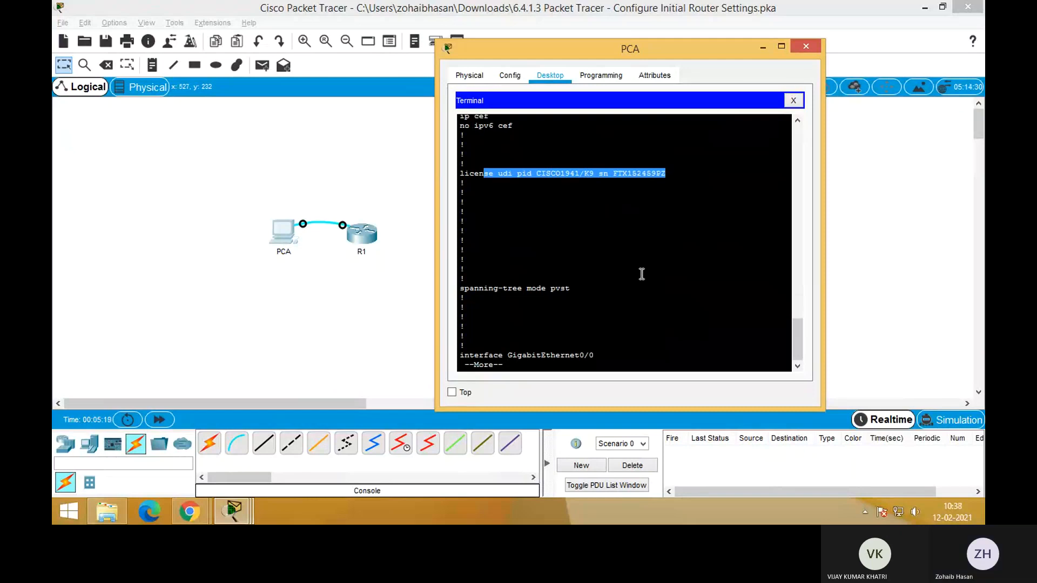
Continue the running configuration output and examine the GigabitEthernet interface entries
{"action": "key", "text": "space"}
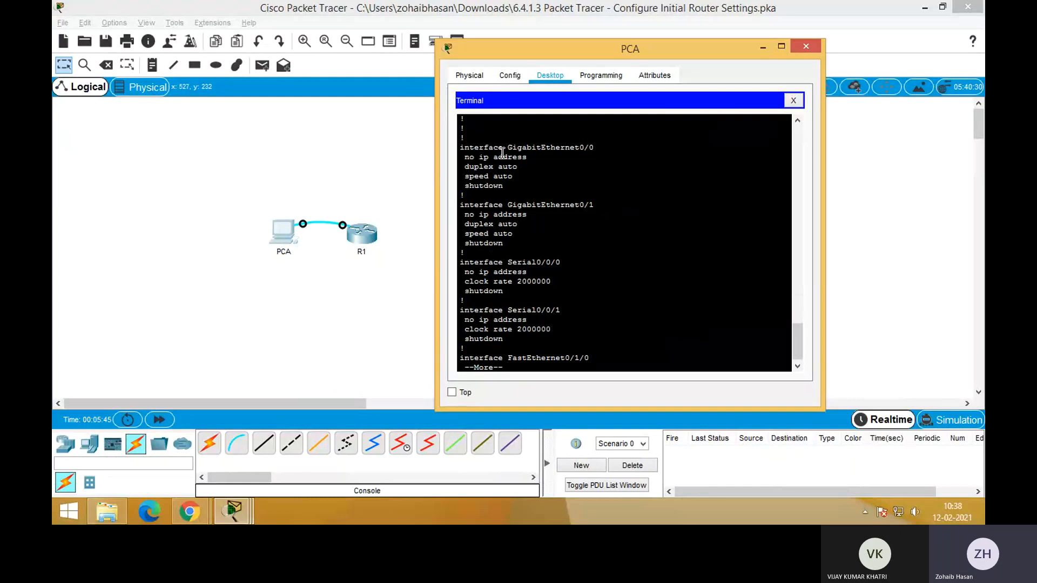
{"action": "left_click_drag", "start_coordinate": [522, 148], "coordinate": [598, 147]}
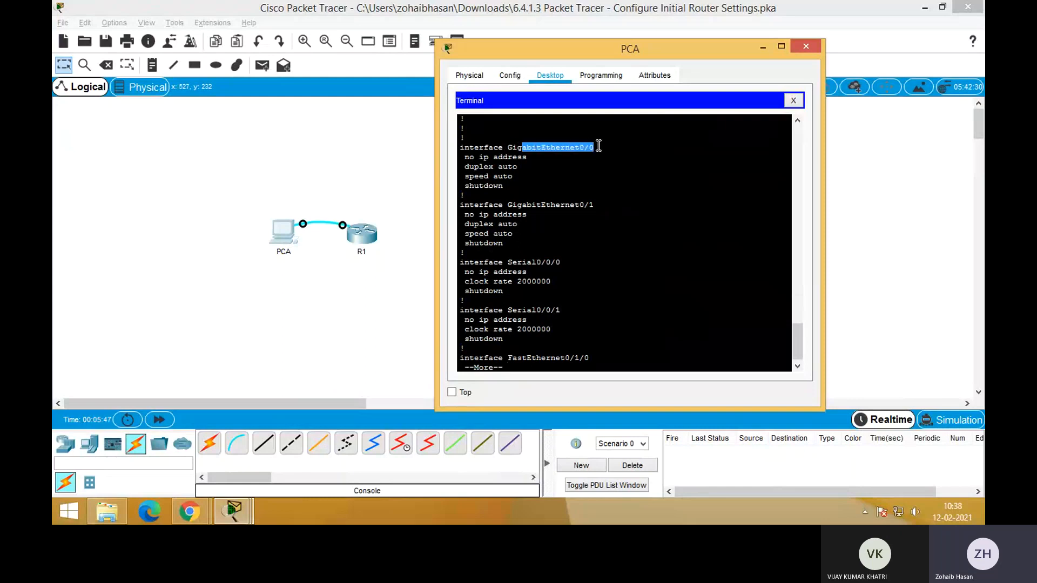
{"action": "left_click_drag", "start_coordinate": [519, 205], "coordinate": [615, 200]}
{"action": "left_click", "coordinate": [614, 201]}
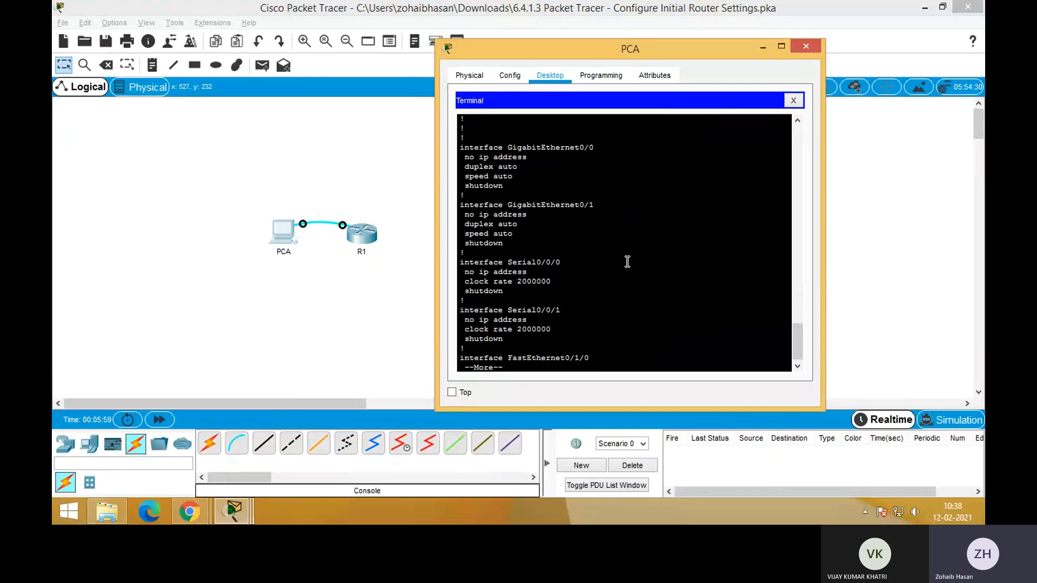
{"action": "scroll", "coordinate": [628, 262], "scroll_direction": "down", "scroll_amount": 1}
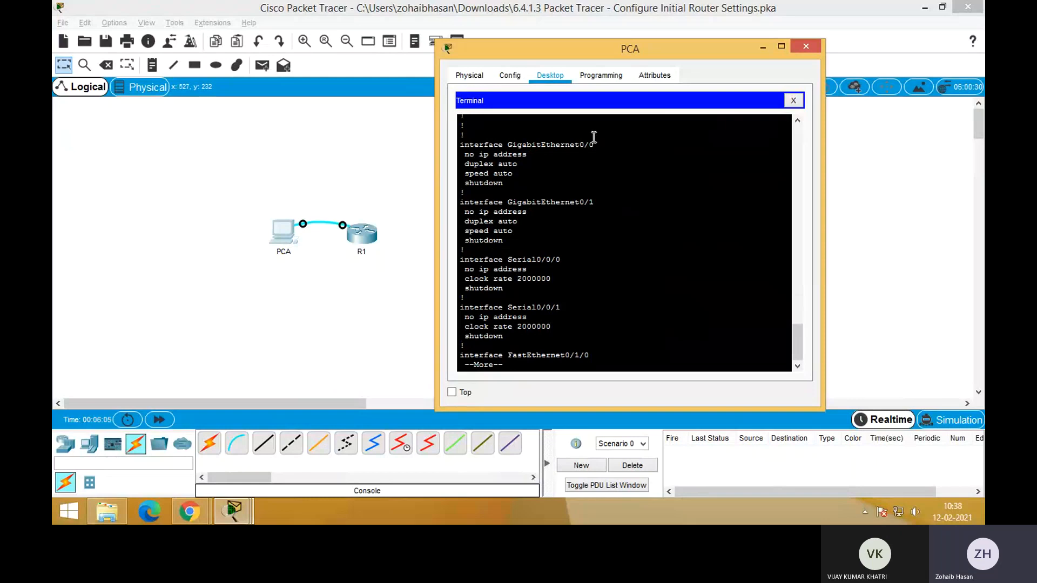
{"action": "left_click_drag", "start_coordinate": [615, 146], "coordinate": [521, 146]}
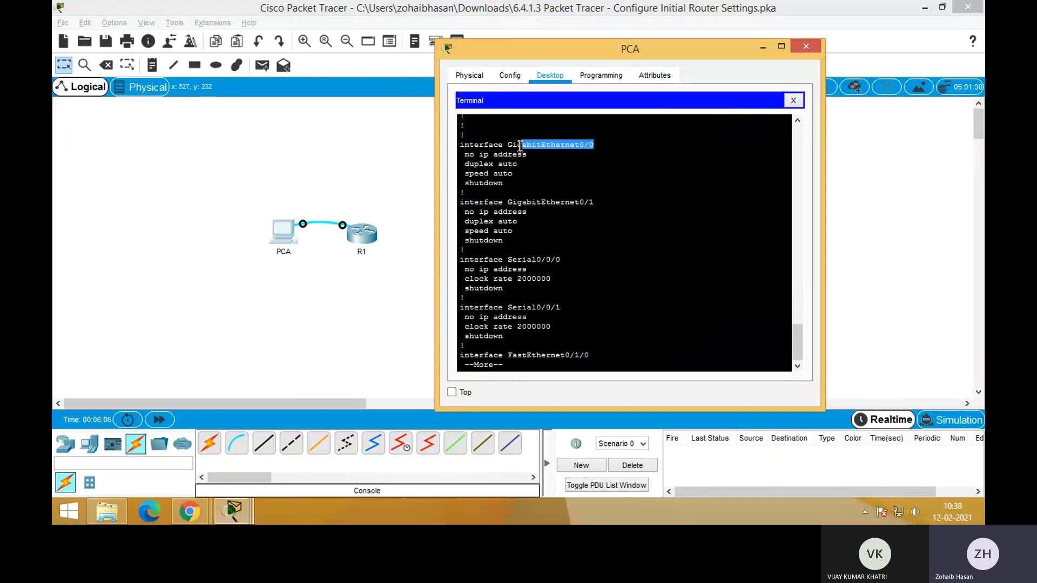
{"action": "left_click", "coordinate": [576, 267]}
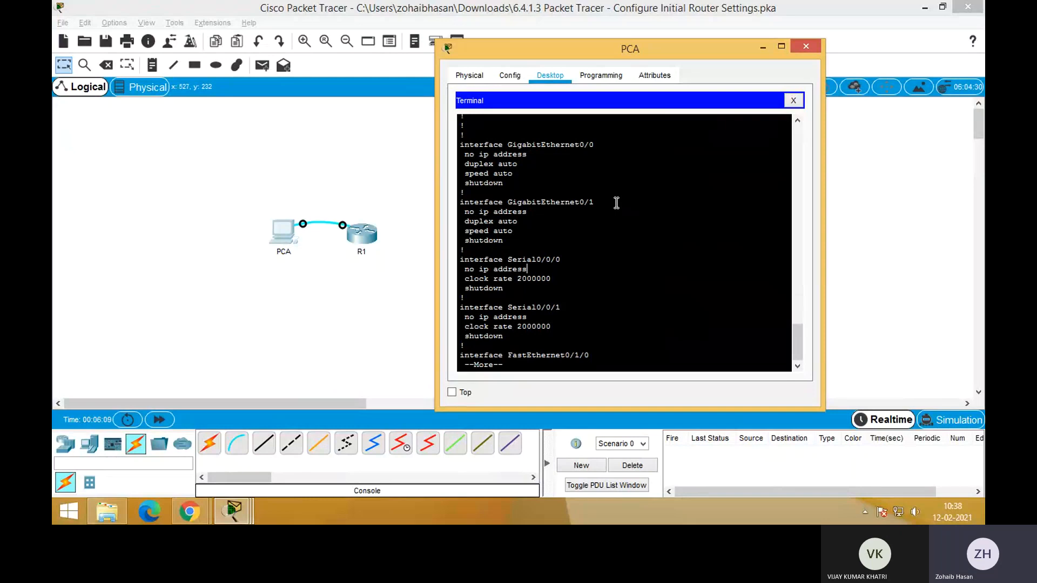
{"action": "left_click_drag", "start_coordinate": [594, 202], "coordinate": [508, 201]}
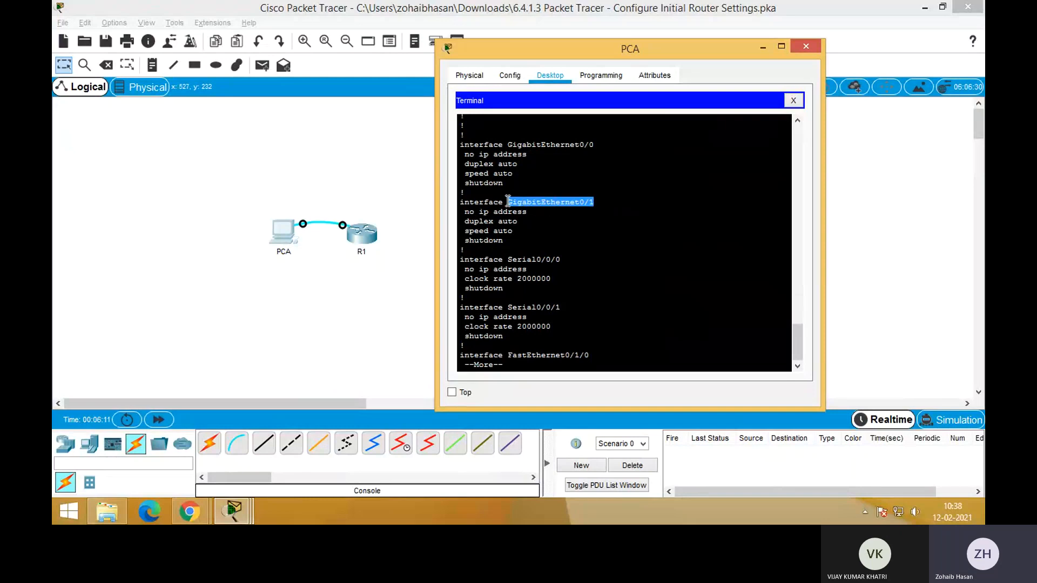
{"action": "left_click", "coordinate": [609, 244]}
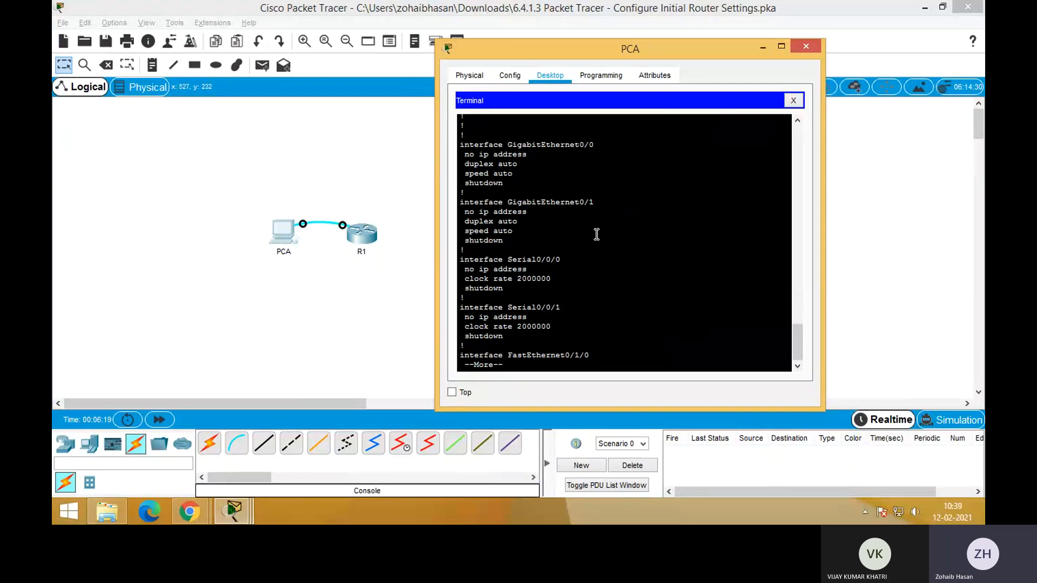
Examine the Serial interface entries in the running configuration
{"action": "left_click_drag", "start_coordinate": [561, 260], "coordinate": [504, 258]}
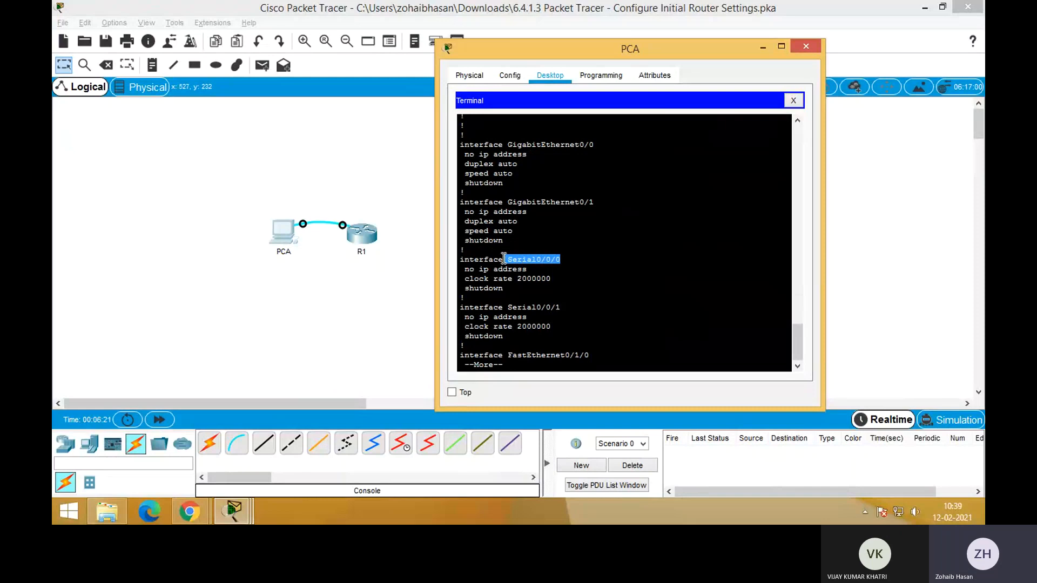
{"action": "left_click_drag", "start_coordinate": [562, 307], "coordinate": [512, 309]}
{"action": "left_click", "coordinate": [570, 309]}
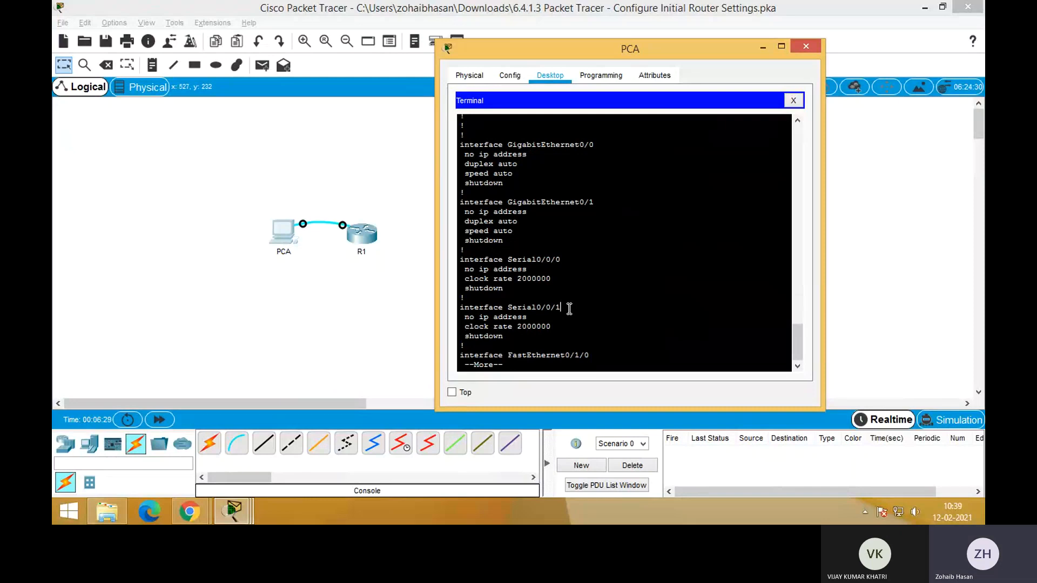
{"action": "left_click_drag", "start_coordinate": [566, 254], "coordinate": [525, 261]}
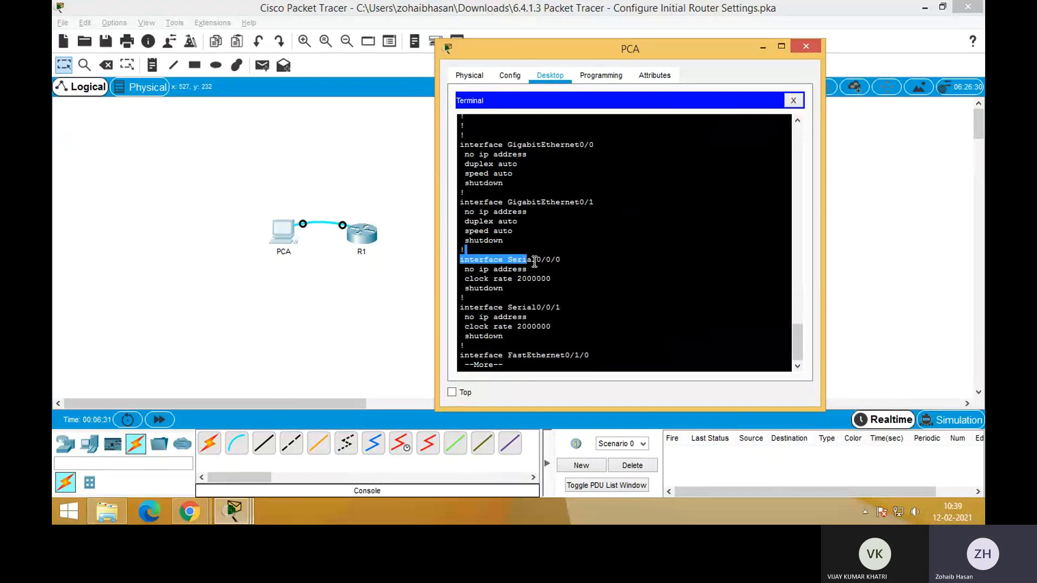
{"action": "left_click", "coordinate": [569, 266]}
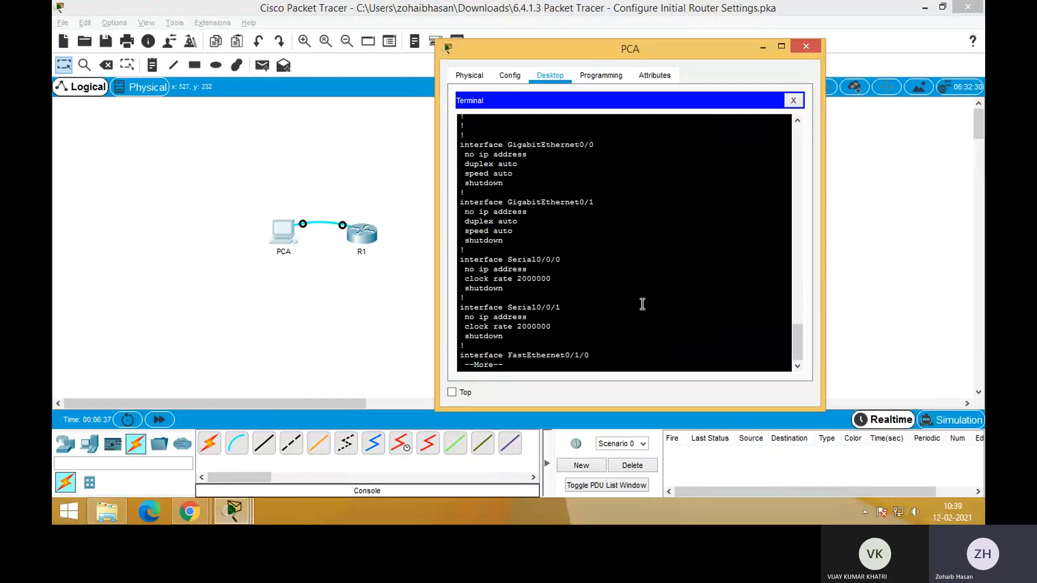
{"action": "left_click", "coordinate": [567, 257]}
{"action": "left_click_drag", "start_coordinate": [513, 254], "coordinate": [528, 270]}
{"action": "left_click", "coordinate": [608, 308]}
{"action": "left_click_drag", "start_coordinate": [509, 260], "coordinate": [578, 261]}
{"action": "left_click", "coordinate": [605, 282]}
Continue the running configuration output and examine the FastEthernet interface entries
{"action": "key", "text": "space"}
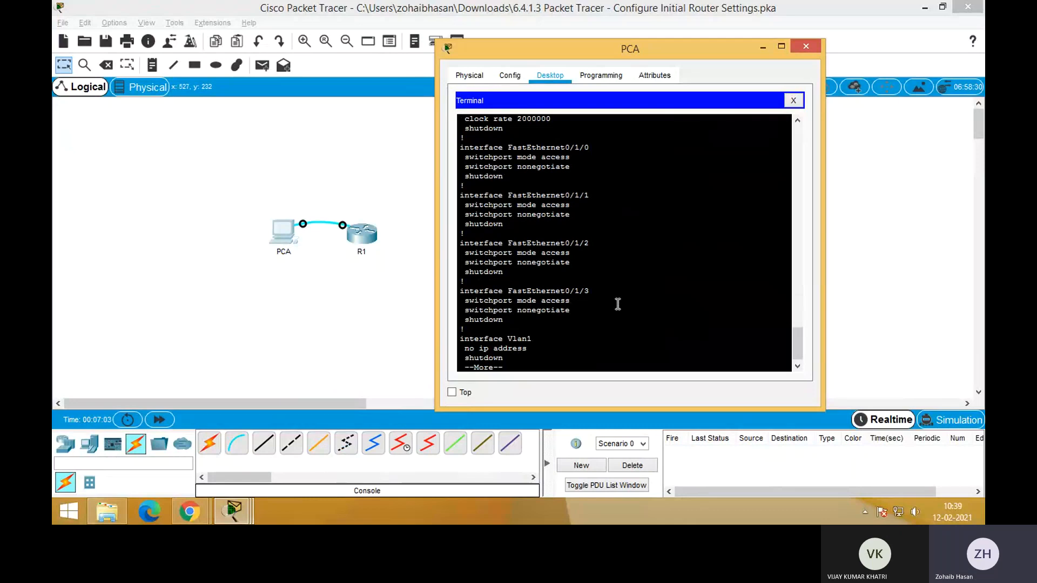
{"action": "left_click_drag", "start_coordinate": [508, 147], "coordinate": [592, 146]}
{"action": "left_click_drag", "start_coordinate": [532, 196], "coordinate": [591, 197]}
{"action": "left_click_drag", "start_coordinate": [546, 249], "coordinate": [590, 246]}
{"action": "left_click", "coordinate": [556, 293]}
Display the running configuration through to its end and examine the line con 0 entry
{"action": "key", "text": "space"}
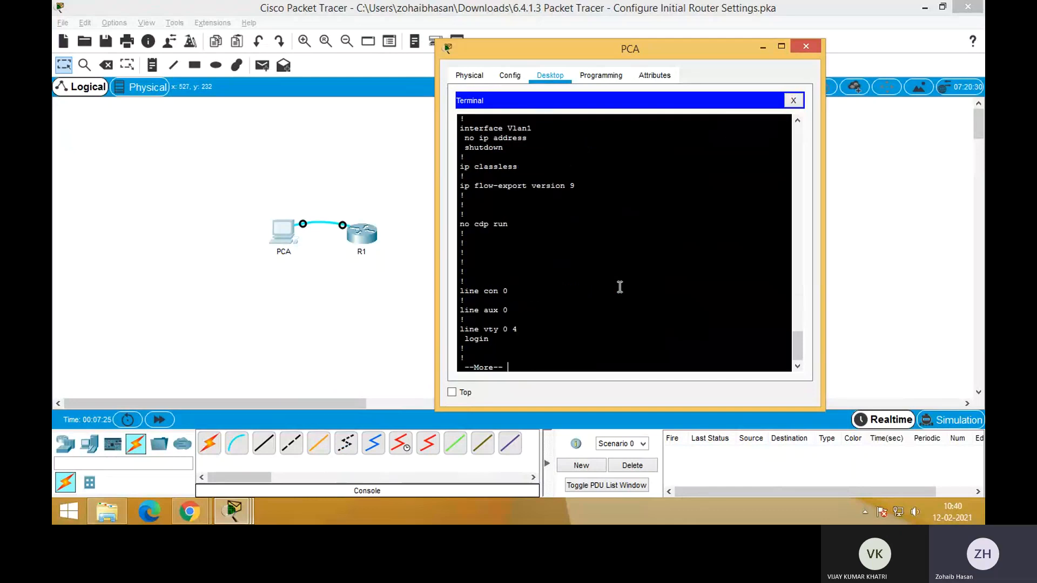
{"action": "key", "text": "space"}
{"action": "left_click_drag", "start_coordinate": [515, 252], "coordinate": [458, 253]}
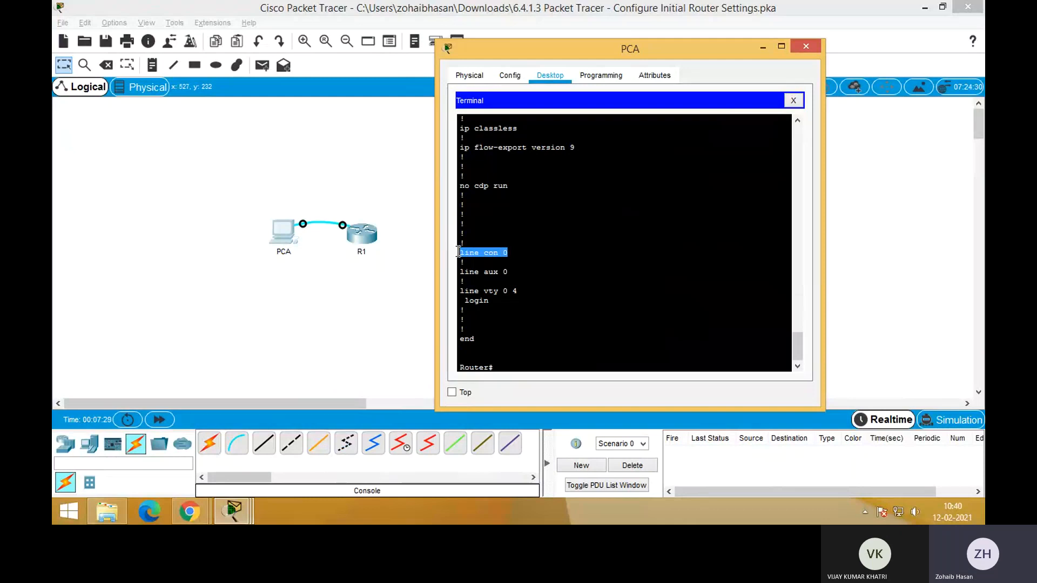
{"action": "left_click", "coordinate": [509, 251]}
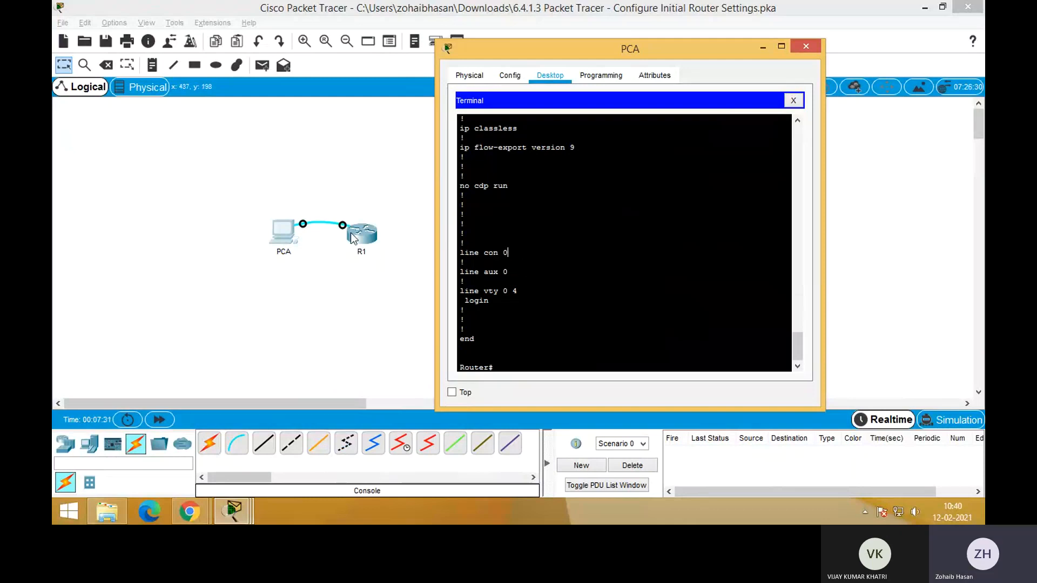
Examine the line con 0, line aux 0 and line vty entries at the end of the running configuration
{"action": "left_click_drag", "start_coordinate": [508, 252], "coordinate": [459, 251]}
{"action": "left_click", "coordinate": [494, 261]}
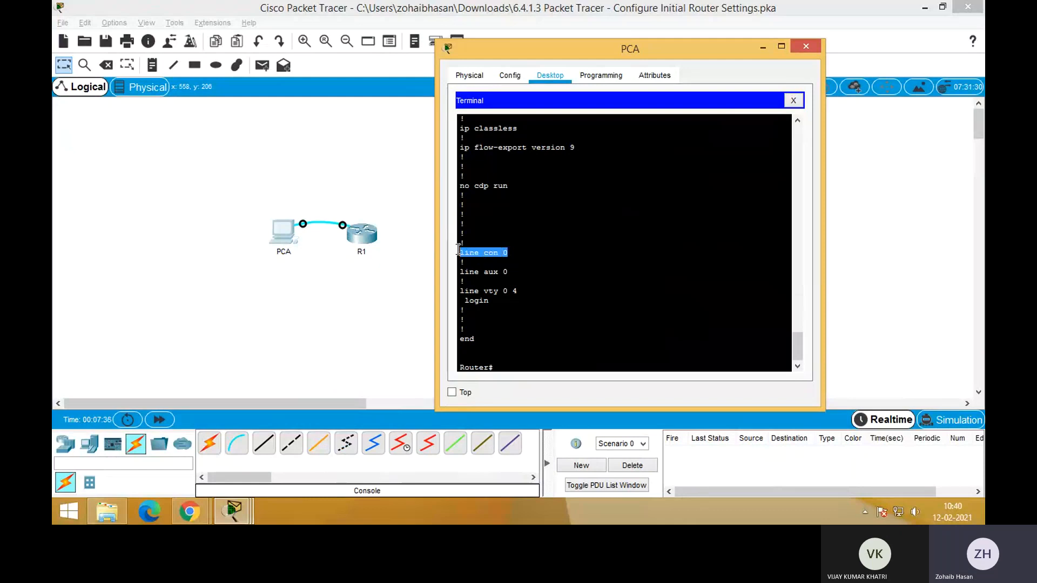
{"action": "left_click", "coordinate": [569, 264]}
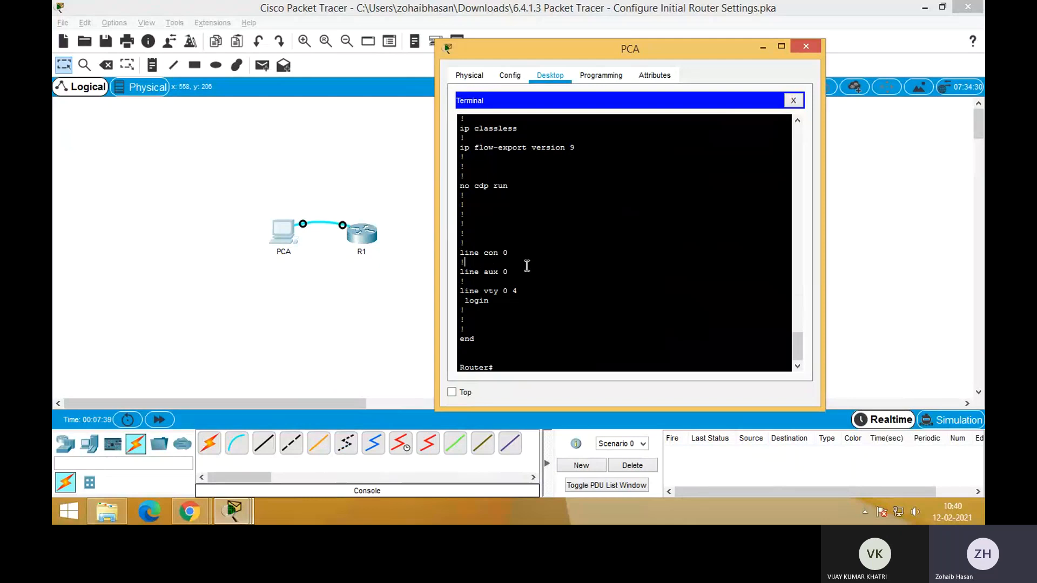
{"action": "left_click_drag", "start_coordinate": [513, 269], "coordinate": [460, 270]}
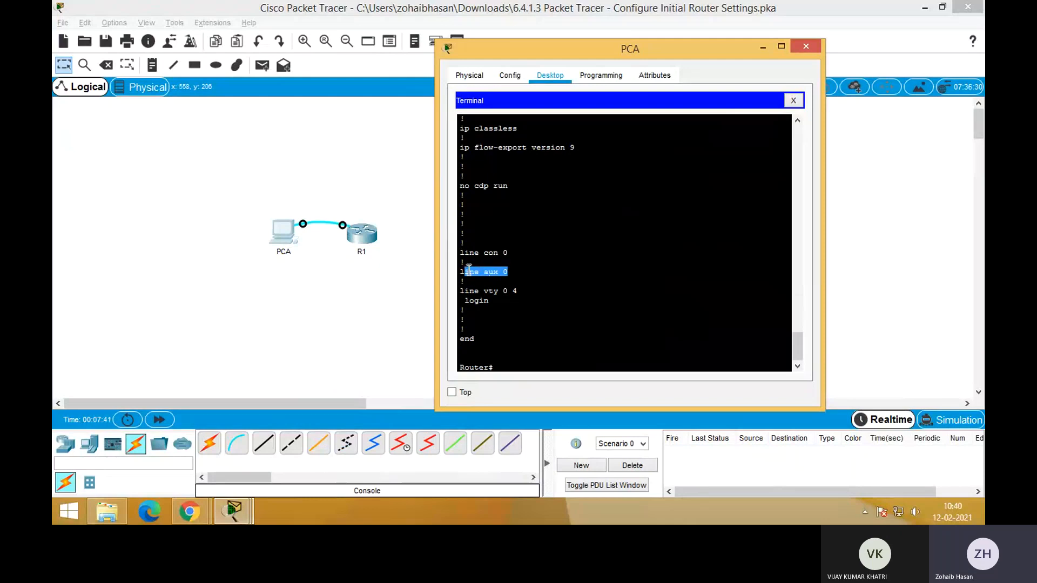
{"action": "left_click", "coordinate": [583, 280]}
{"action": "left_click_drag", "start_coordinate": [518, 291], "coordinate": [459, 292]}
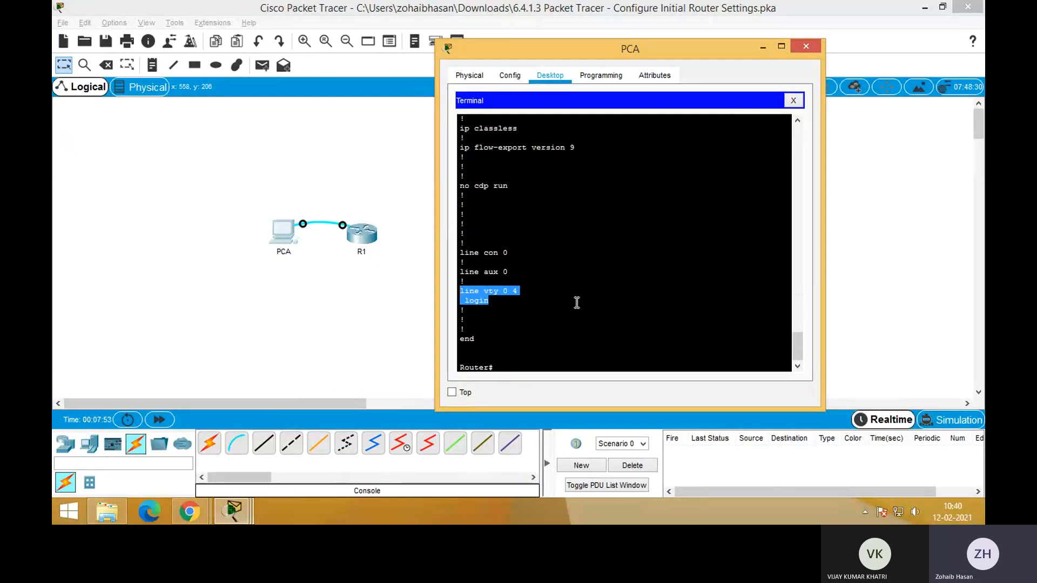
{"action": "scroll", "coordinate": [577, 303], "scroll_direction": "down", "scroll_amount": 1}
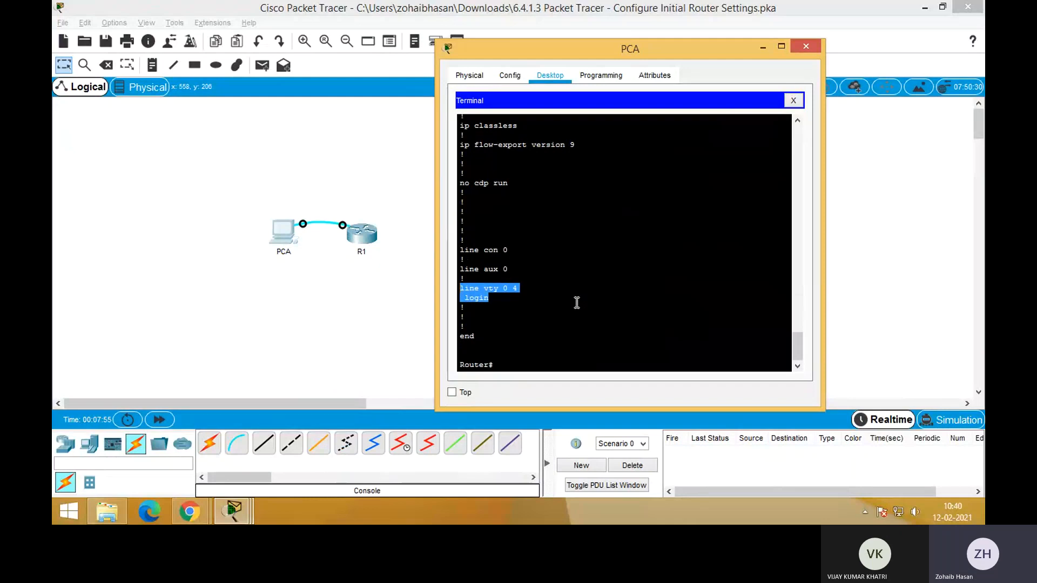
{"action": "left_click", "coordinate": [517, 365]}
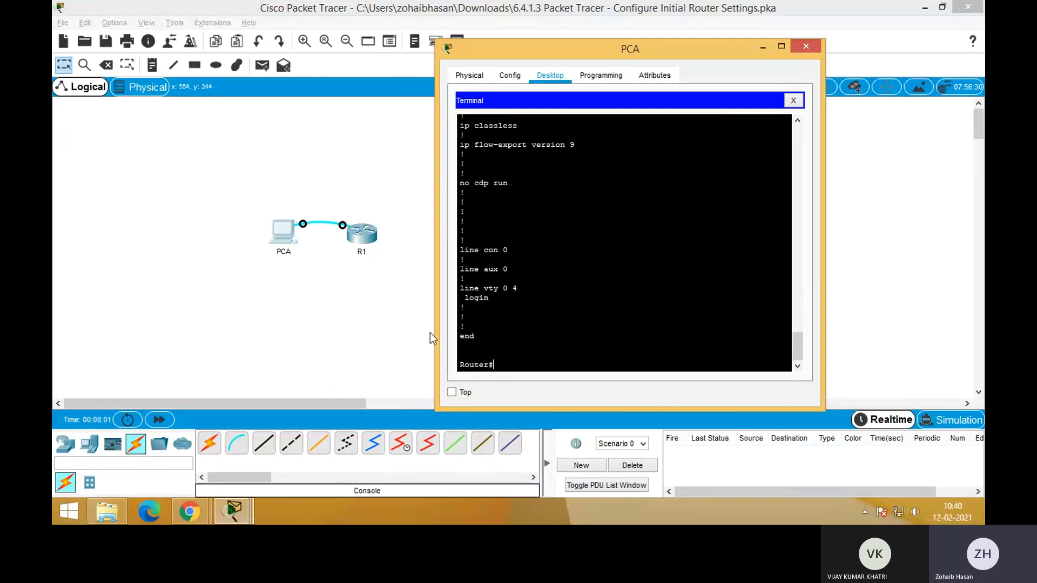
Open the activity instructions and read the show startup-config item and the Part 2 Step 1 hostname requirement
{"action": "left_click", "coordinate": [233, 511]}
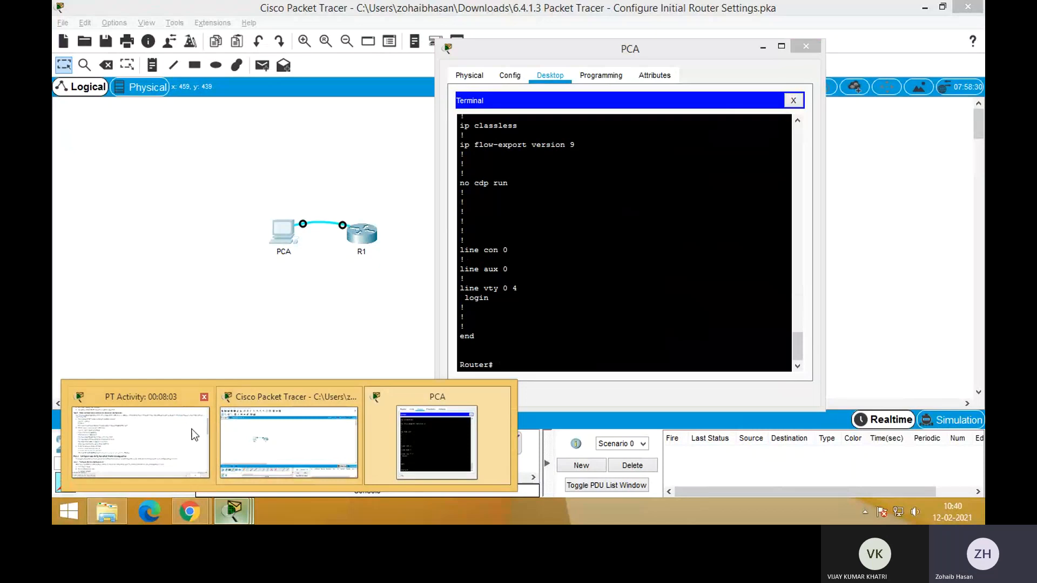
{"action": "left_click", "coordinate": [155, 424]}
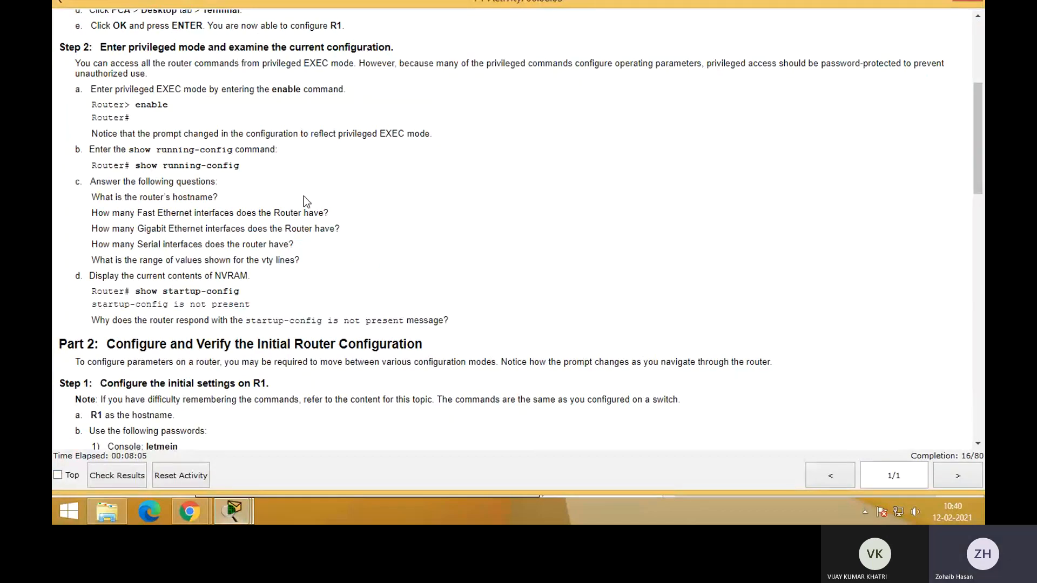
{"action": "scroll", "coordinate": [305, 205], "scroll_direction": "down", "scroll_amount": 3}
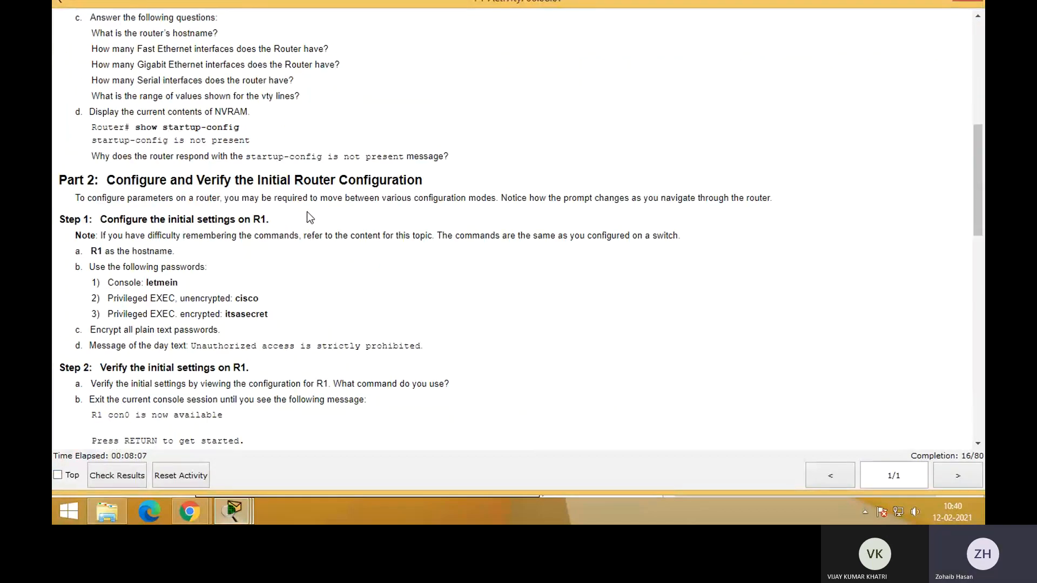
{"action": "left_click_drag", "start_coordinate": [257, 115], "coordinate": [147, 72]}
{"action": "left_click", "coordinate": [351, 141]}
{"action": "scroll", "coordinate": [351, 141], "scroll_direction": "down", "scroll_amount": 2}
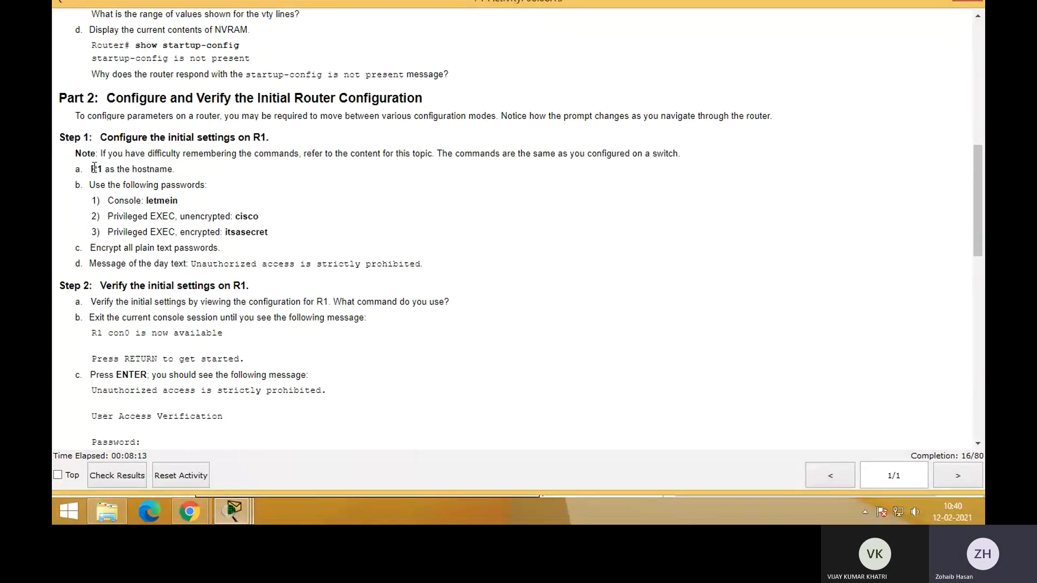
{"action": "left_click_drag", "start_coordinate": [90, 169], "coordinate": [180, 174]}
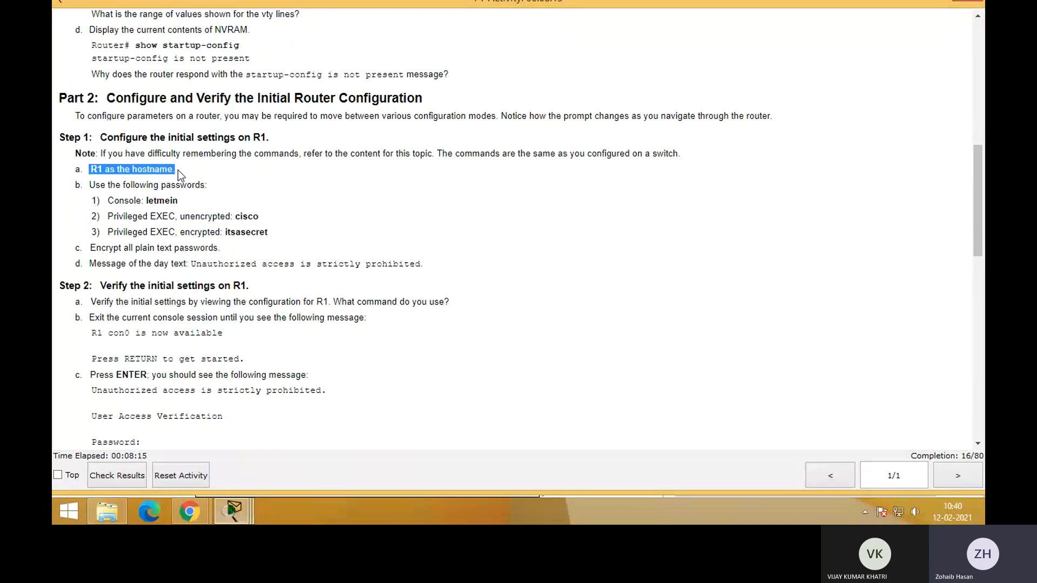
{"action": "left_click", "coordinate": [273, 250]}
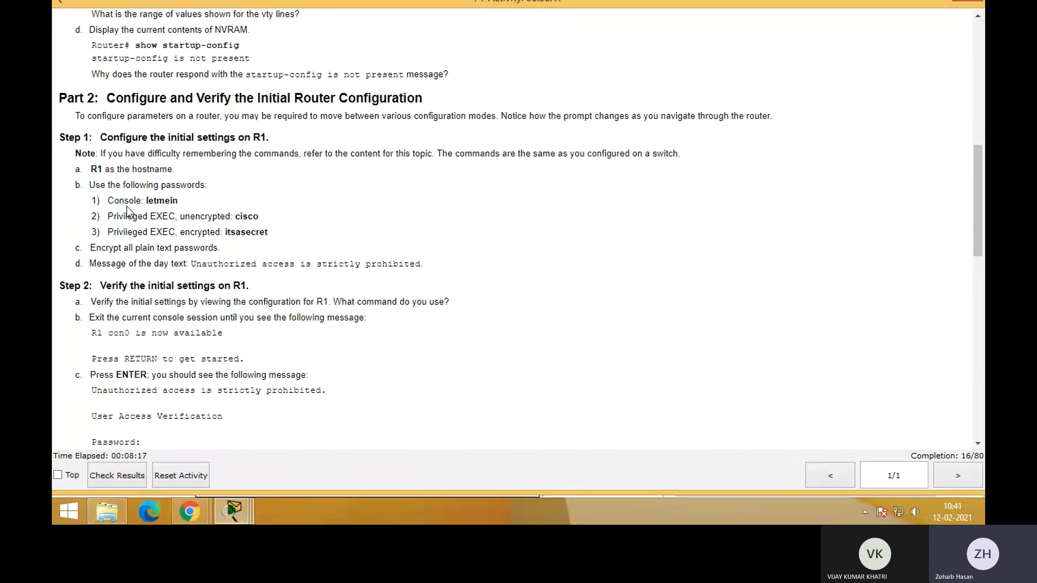
Read the console, privileged EXEC, password encryption and message-of-the-day requirements for R1 in Part 2 Step 1
{"action": "left_click_drag", "start_coordinate": [115, 185], "coordinate": [142, 201]}
{"action": "left_click", "coordinate": [140, 201]}
{"action": "double_click", "coordinate": [124, 200]}
{"action": "left_click_drag", "start_coordinate": [111, 215], "coordinate": [294, 230]}
{"action": "left_click", "coordinate": [293, 231]}
{"action": "left_click_drag", "start_coordinate": [69, 171], "coordinate": [430, 262]}
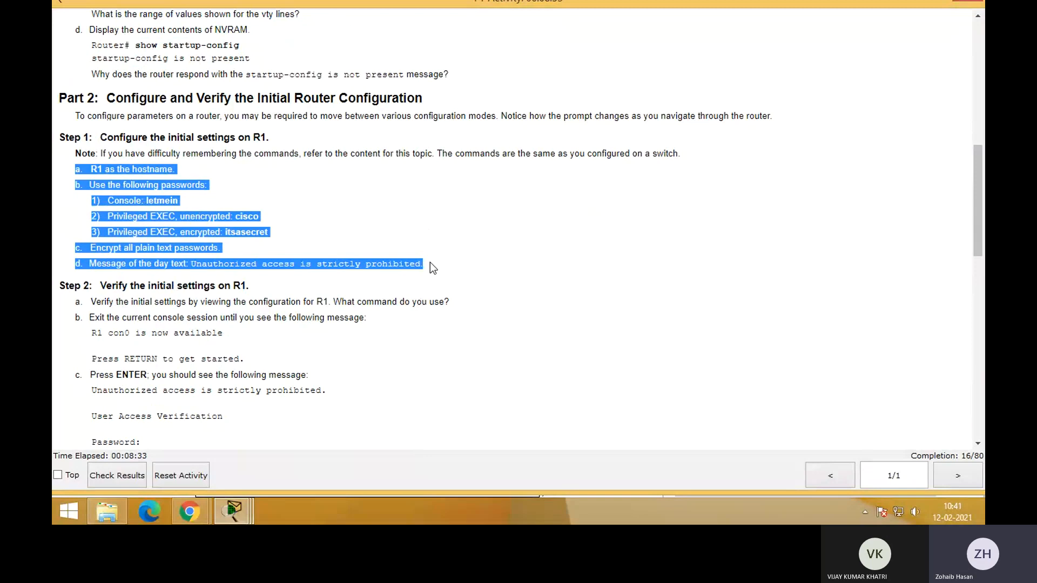
{"action": "left_click", "coordinate": [387, 232]}
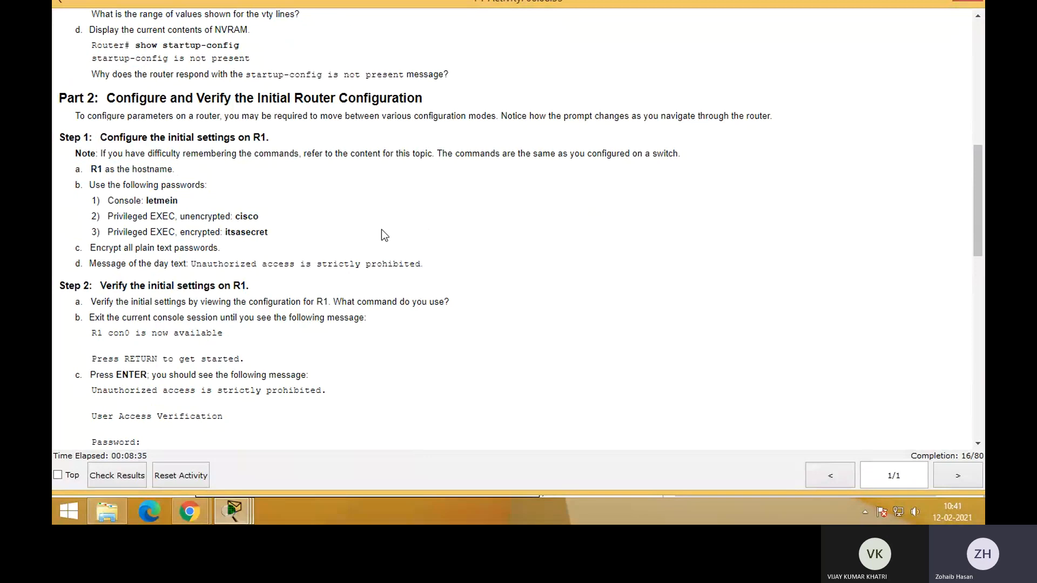
Return to PCA's terminal, enter global configuration mode with config and set the router's hostname to R1
{"action": "key", "text": "alt+Tab"}
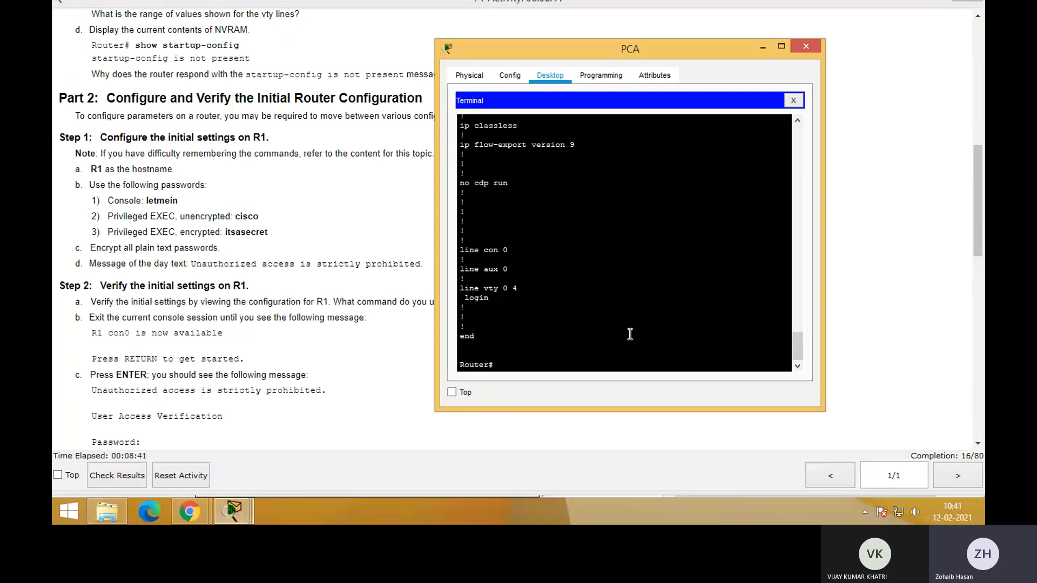
{"action": "type", "text": "host"}
{"action": "key", "text": "BackSpace"}
{"action": "key", "text": "BackSpace"}
{"action": "key", "text": "BackSpace"}
{"action": "key", "text": "BackSpace"}
{"action": "type", "text": "config"}
{"action": "key", "text": "Return"}
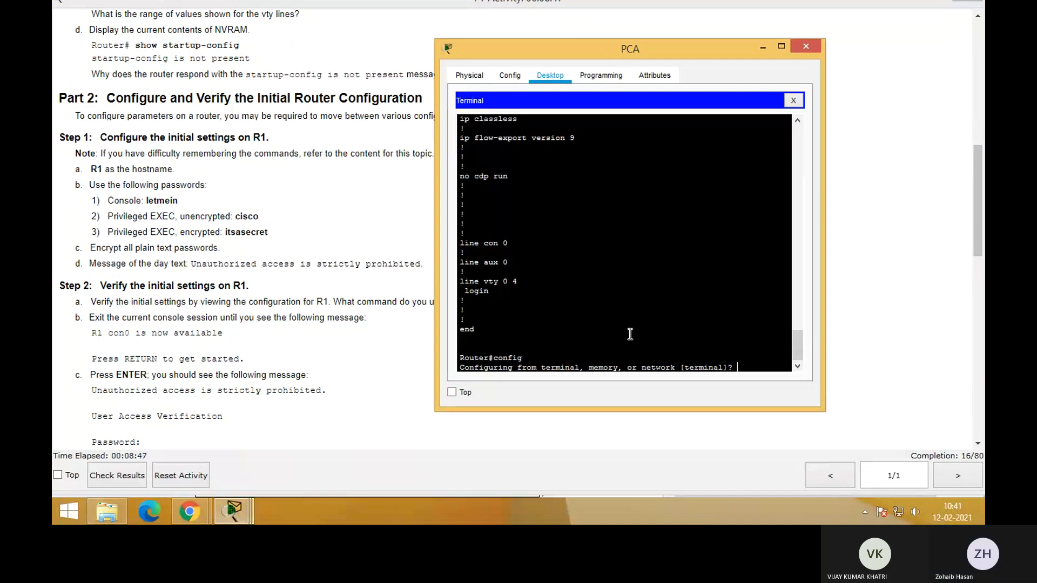
{"action": "key", "text": "Return"}
{"action": "type", "text": "host"}
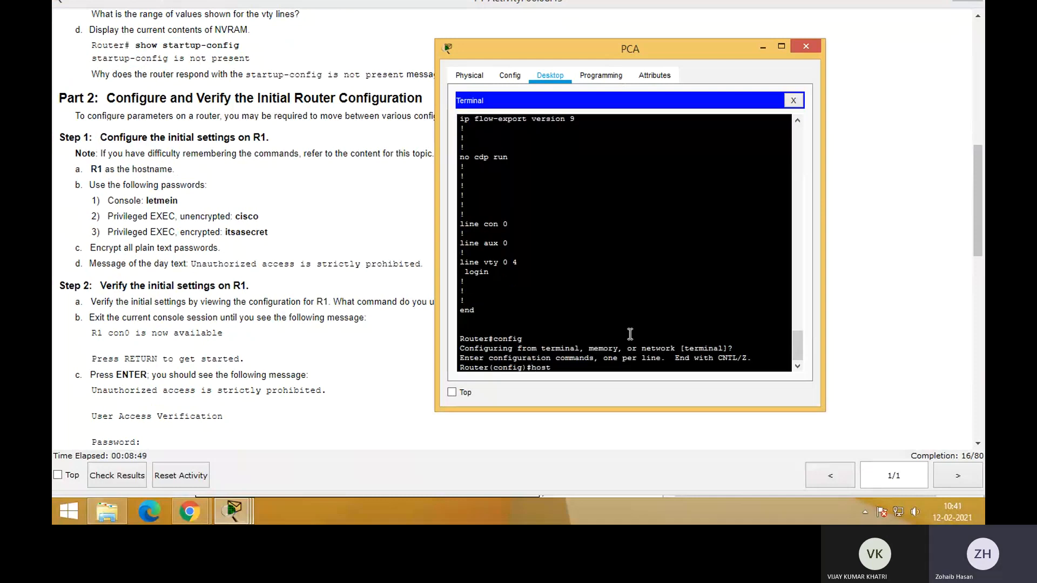
{"action": "type", "text": "name R1"}
{"action": "key", "text": "Return"}
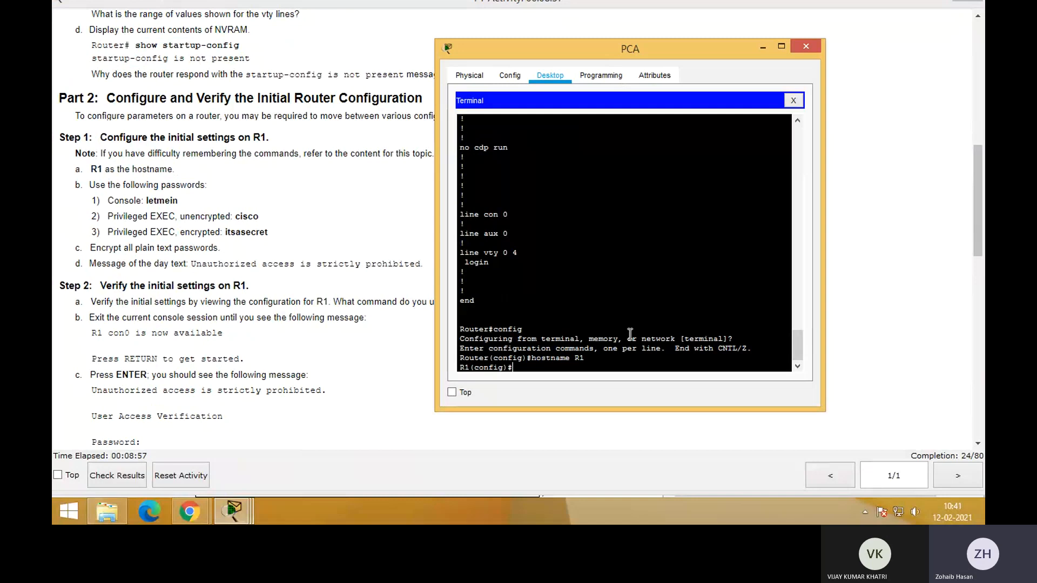
Enter line console 0 configuration mode and set a console line password
{"action": "type", "text": "line console 0"}
{"action": "key", "text": "Return"}
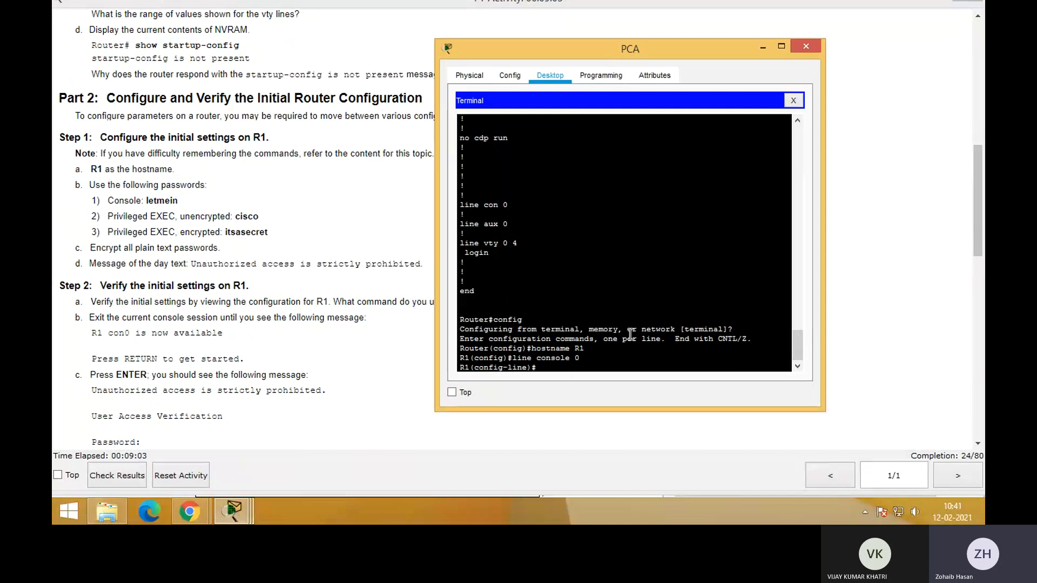
{"action": "type", "text": "passwo"}
{"action": "type", "text": "rd"}
{"action": "type", "text": "d"}
{"action": "type", "text": " cisco"}
{"action": "key", "text": "Return"}
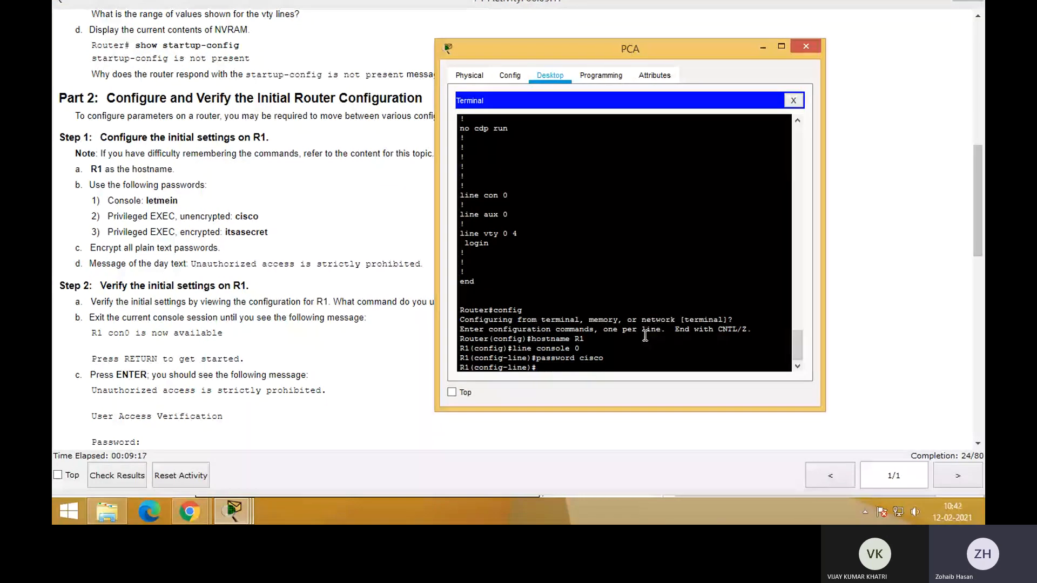
Enable login on the console line and exit to global configuration mode
{"action": "type", "text": "login"}
{"action": "key", "text": "Return"}
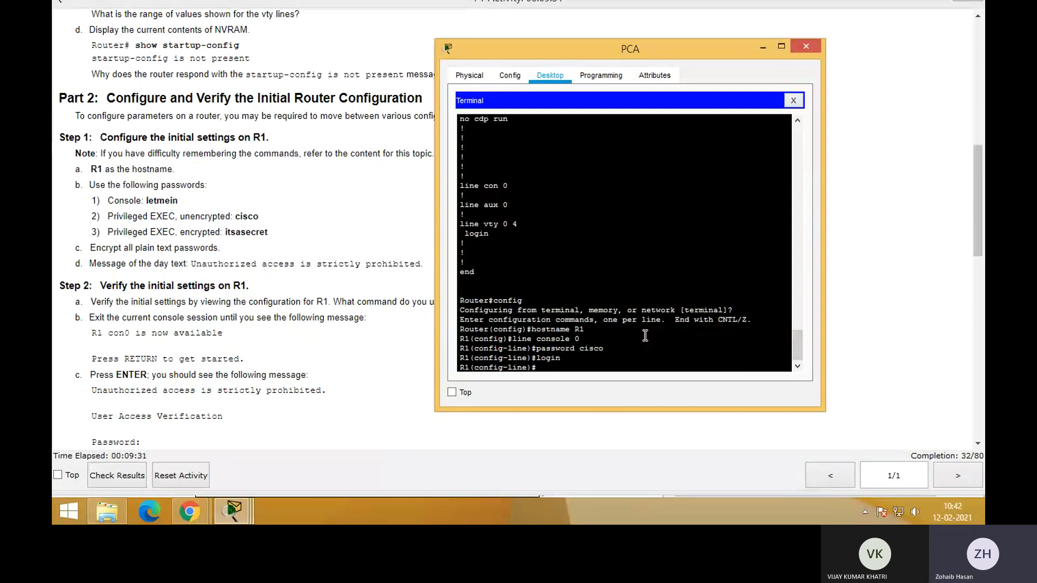
{"action": "type", "text": "exit"}
{"action": "key", "text": "Return"}
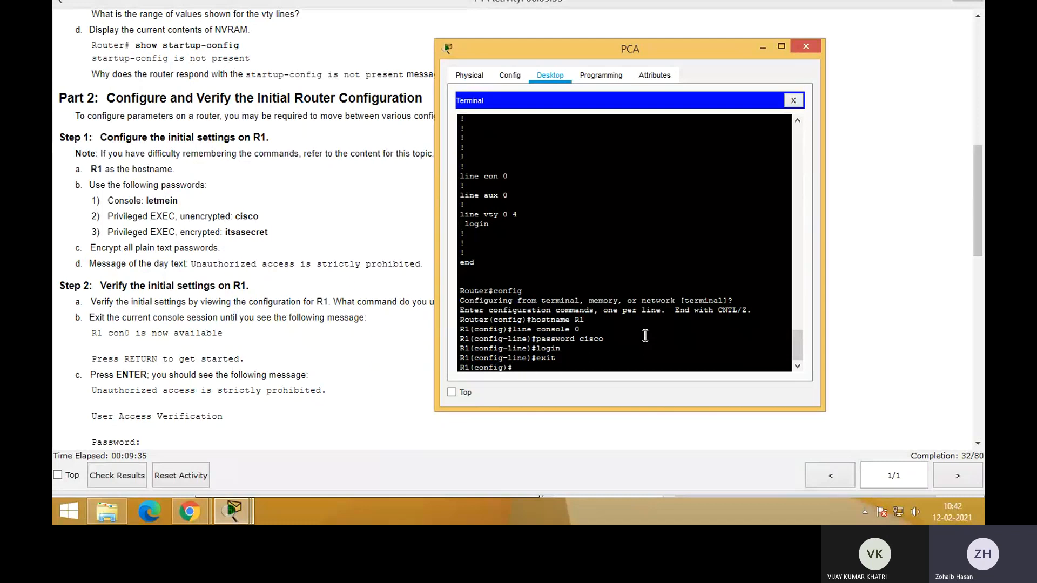
Enter line configuration mode for console 0 again
{"action": "type", "text": "line console 0"}
{"action": "key", "text": "Return"}
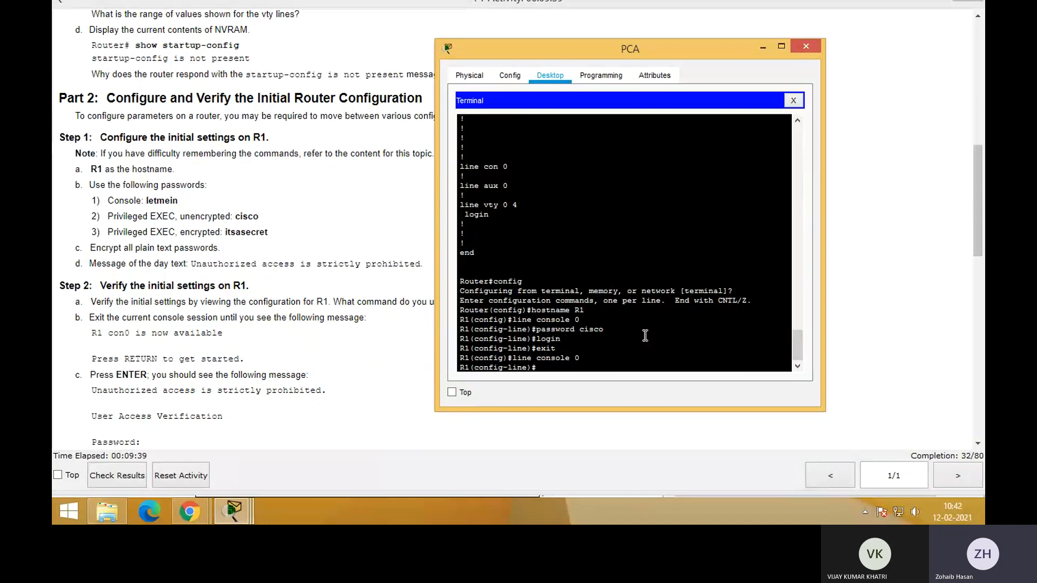
Try to set the encrypted password with the secret command in console line configuration mode
{"action": "type", "text": "secret"}
{"action": "left_click_drag", "start_coordinate": [465, 157], "coordinate": [528, 217]}
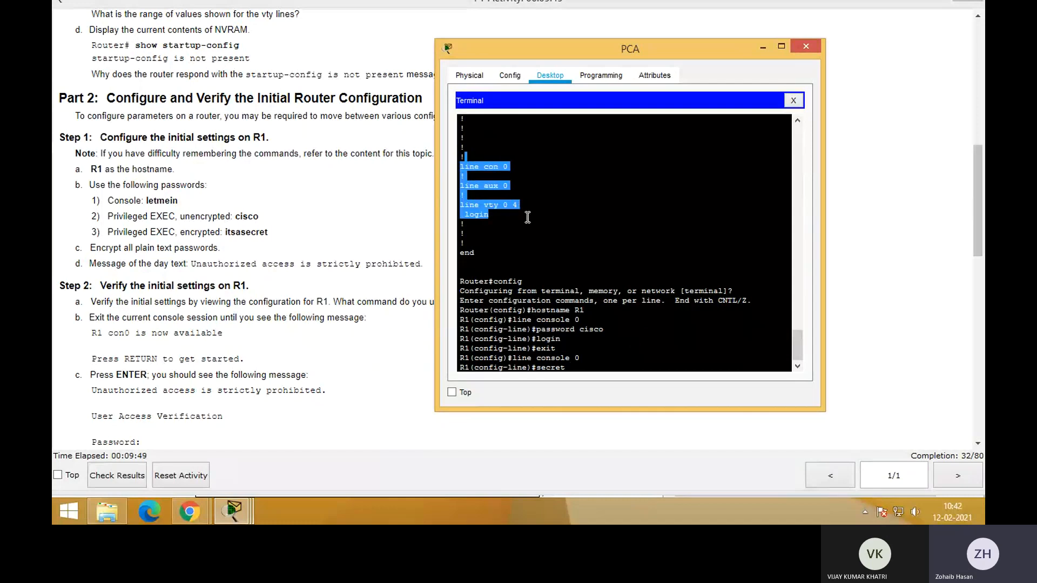
{"action": "left_click", "coordinate": [530, 205]}
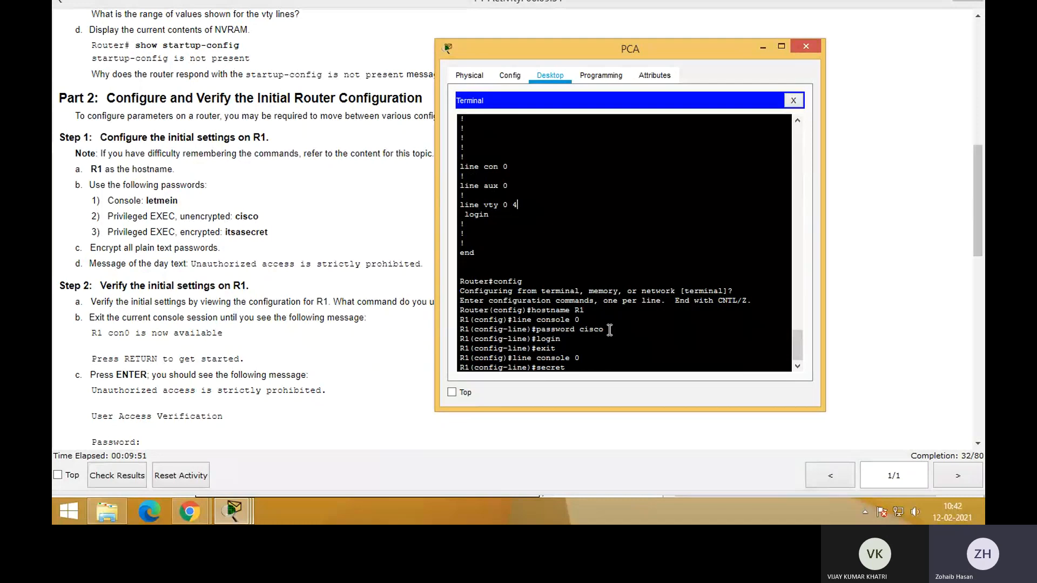
{"action": "double_click", "coordinate": [583, 334]}
{"action": "left_click", "coordinate": [595, 366]}
{"action": "type", "text": "itsasecret"}
{"action": "key", "text": "Return"}
{"action": "key", "text": "Up"}
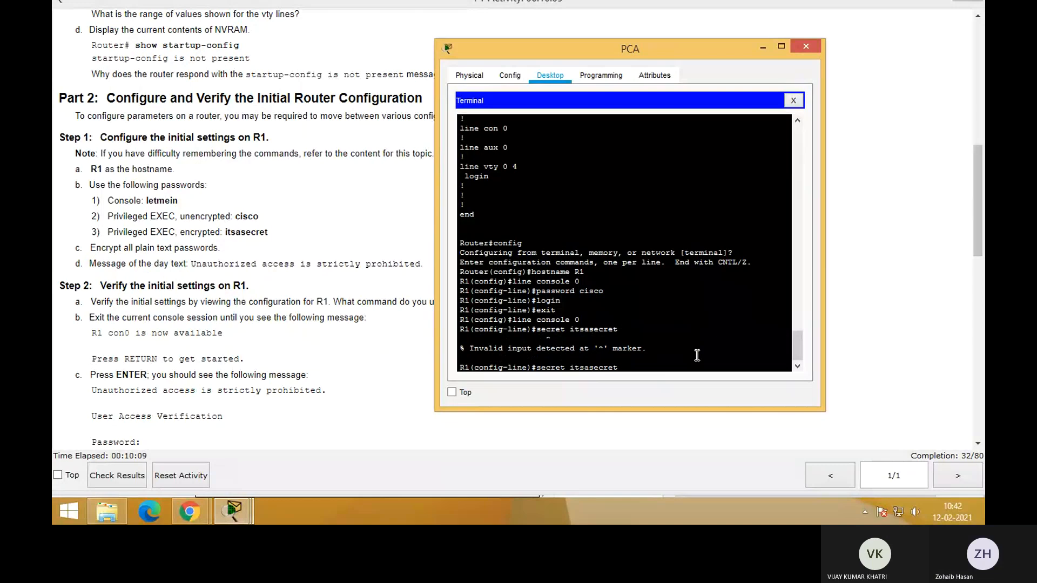
{"action": "key", "text": "Left"}
{"action": "key", "text": "Left"}
{"action": "key", "text": "Left"}
{"action": "key", "text": "Left"}
{"action": "key", "text": "Left"}
{"action": "key", "text": "Left"}
{"action": "key", "text": "Left"}
{"action": "key", "text": "Left"}
{"action": "key", "text": "Left"}
{"action": "key", "text": "Left"}
{"action": "key", "text": "Left"}
{"action": "key", "text": "Left"}
{"action": "key", "text": "Left"}
{"action": "key", "text": "Left"}
{"action": "key", "text": "Left"}
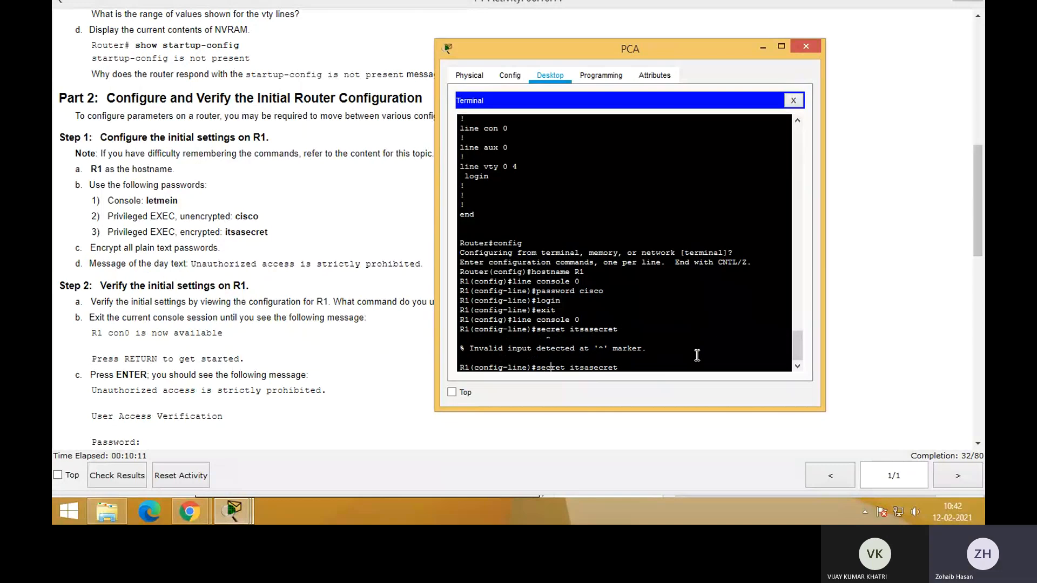
{"action": "key", "text": "Right"}
{"action": "key", "text": "Right"}
{"action": "key", "text": "Right"}
{"action": "key", "text": "Right"}
{"action": "key", "text": "Right"}
{"action": "key", "text": "Right"}
{"action": "key", "text": "Right"}
{"action": "key", "text": "Left"}
{"action": "key", "text": "Left"}
{"action": "key", "text": "Left"}
{"action": "key", "text": "Left"}
{"action": "key", "text": "Left"}
{"action": "key", "text": "Left"}
{"action": "key", "text": "Left"}
{"action": "key", "text": "Left"}
{"action": "key", "text": "Left"}
{"action": "key", "text": "Left"}
{"action": "key", "text": "Left"}
{"action": "key", "text": "Left"}
{"action": "key", "text": "Right"}
{"action": "key", "text": "BackSpace"}
{"action": "key", "text": "BackSpace"}
{"action": "key", "text": "BackSpace"}
{"action": "key", "text": "BackSpace"}
{"action": "key", "text": "BackSpace"}
{"action": "key", "text": "BackSpace"}
{"action": "key", "text": "Right"}
{"action": "key", "text": "Right"}
{"action": "key", "text": "Right"}
{"action": "key", "text": "Right"}
{"action": "key", "text": "Right"}
{"action": "key", "text": "Right"}
{"action": "key", "text": "Right"}
{"action": "key", "text": "Right"}
{"action": "key", "text": "Right"}
{"action": "key", "text": "Right"}
{"action": "key", "text": "Right"}
{"action": "key", "text": "BackSpace"}
{"action": "key", "text": "BackSpace"}
{"action": "key", "text": "BackSpace"}
{"action": "key", "text": "BackSpace"}
{"action": "key", "text": "BackSpace"}
{"action": "key", "text": "BackSpace"}
{"action": "key", "text": "BackSpace"}
{"action": "key", "text": "BackSpace"}
{"action": "key", "text": "BackSpace"}
{"action": "key", "text": "BackSpace"}
Check the three password requirements for the console and privileged EXEC access in the activity instructions
{"action": "left_click_drag", "start_coordinate": [104, 200], "coordinate": [268, 232]}
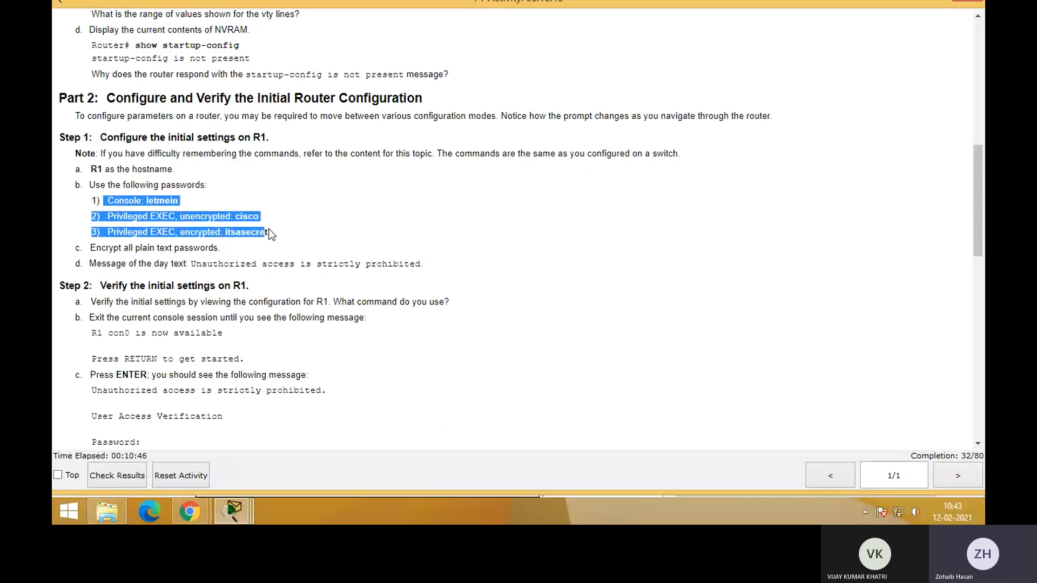
{"action": "left_click", "coordinate": [211, 218]}
{"action": "double_click", "coordinate": [238, 215]}
{"action": "double_click", "coordinate": [246, 232]}
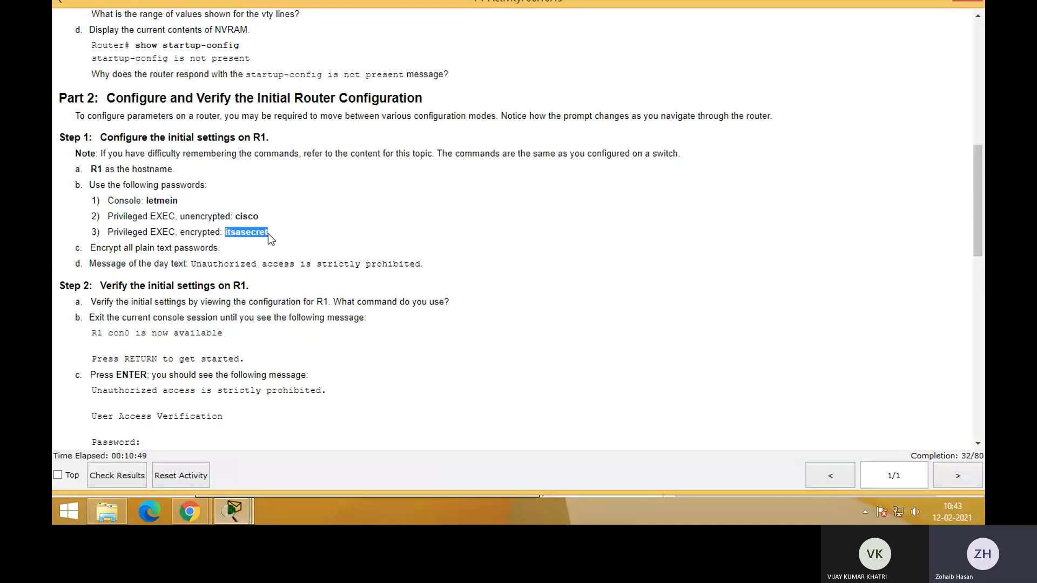
Back in PCA's terminal, set the required console line password, enable login and exit to global configuration mode
{"action": "key", "text": "alt+Tab"}
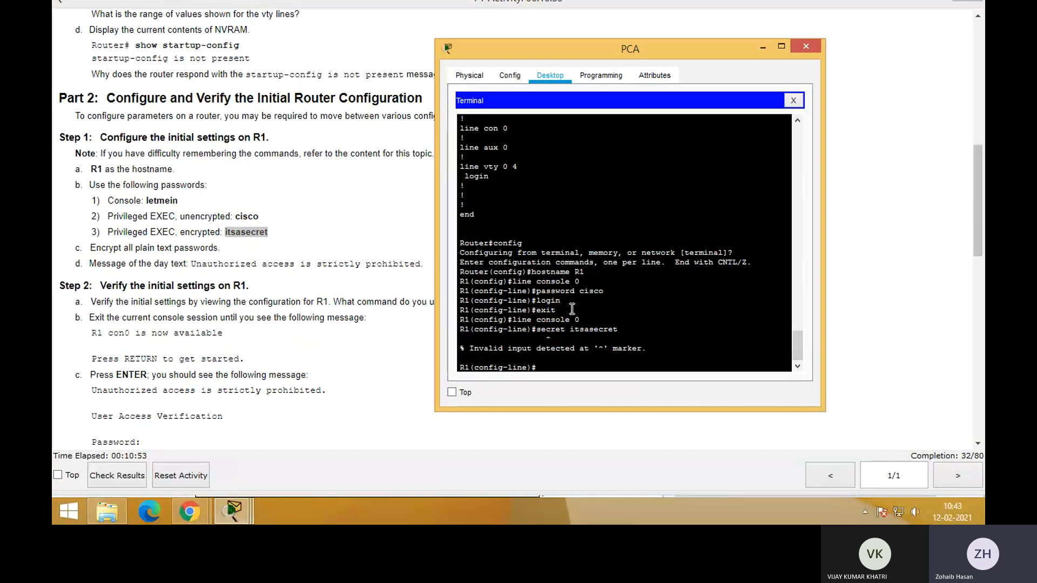
{"action": "type", "text": "password letmein"}
{"action": "key", "text": "Return"}
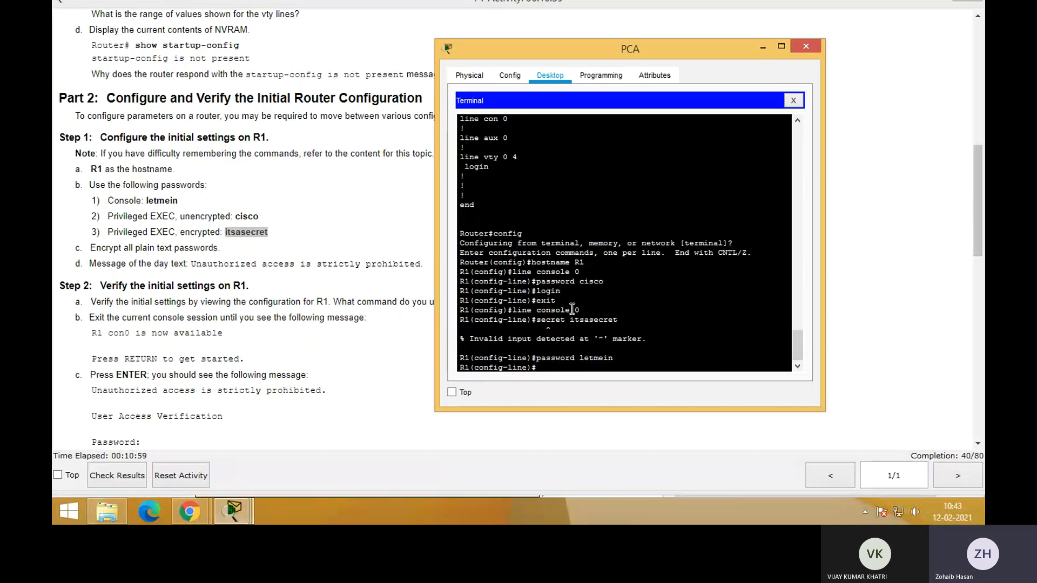
{"action": "type", "text": "login"}
{"action": "key", "text": "Return"}
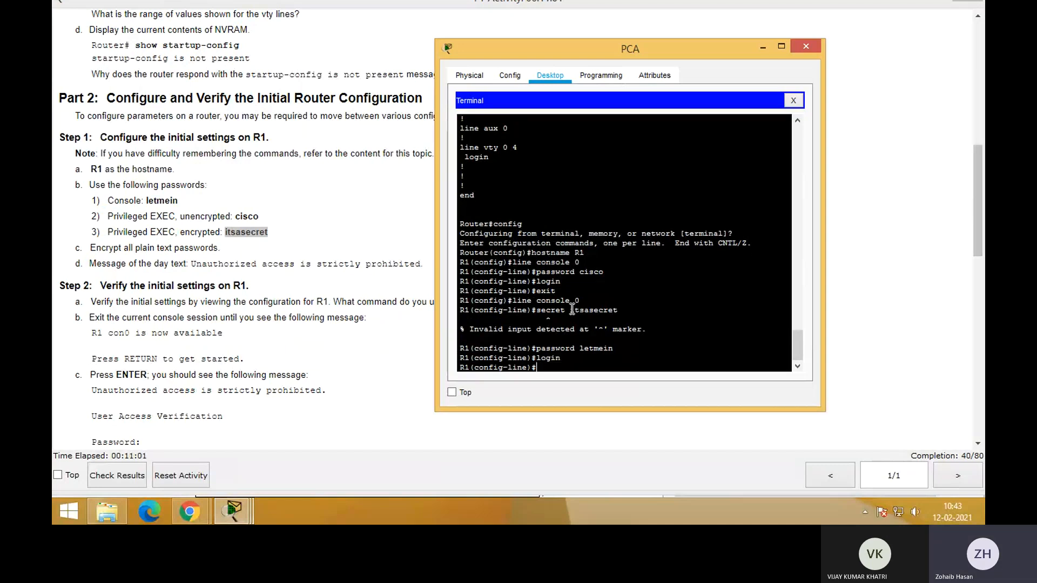
{"action": "type", "text": "exit"}
{"action": "key", "text": "Return"}
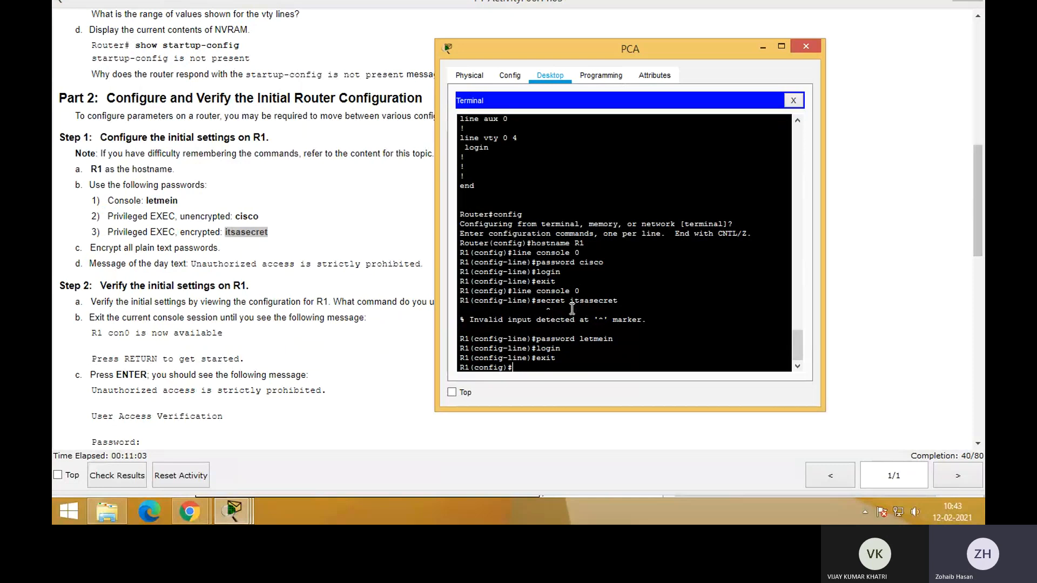
Set the unencrypted privileged EXEC password with the enable password command
{"action": "type", "text": "enable password cisco"}
{"action": "key", "text": "Return"}
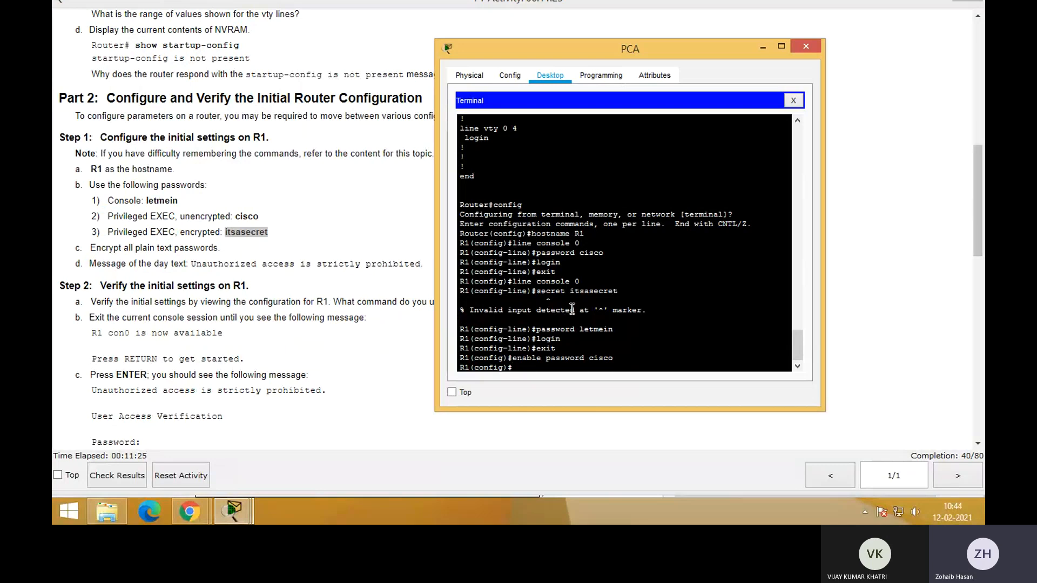
Set the encrypted privileged EXEC password with enable secret and end the configuration session
{"action": "type", "text": "nable secret itsasecret"}
{"action": "left_click_drag", "start_coordinate": [614, 359], "coordinate": [586, 365]}
{"action": "left_click", "coordinate": [639, 370]}
{"action": "key", "text": "Return"}
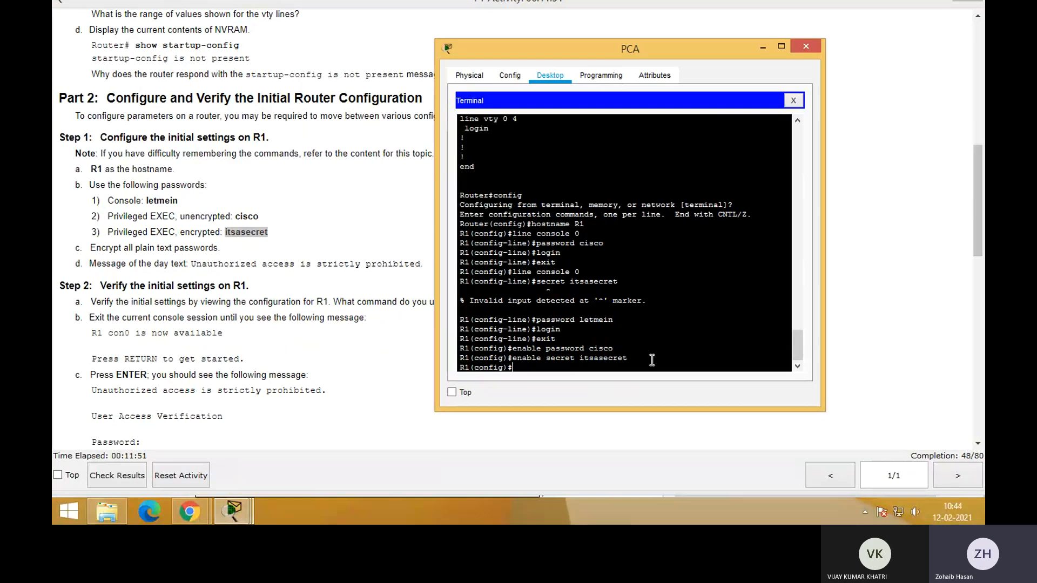
{"action": "type", "text": "end"}
{"action": "key", "text": "Return"}
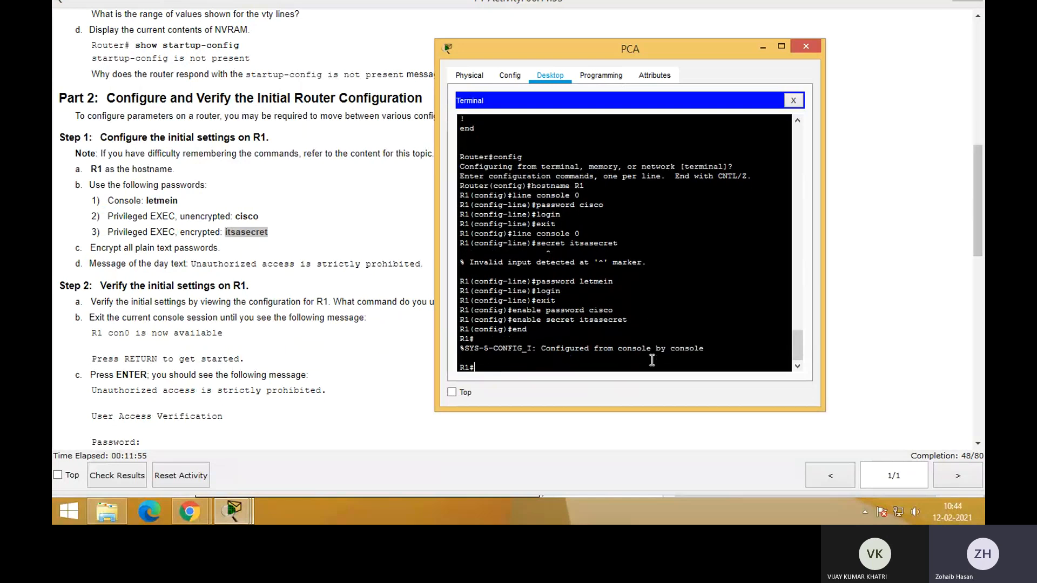
Exit R1's console session and log back in with the console password
{"action": "type", "text": "exit"}
{"action": "key", "text": "Return"}
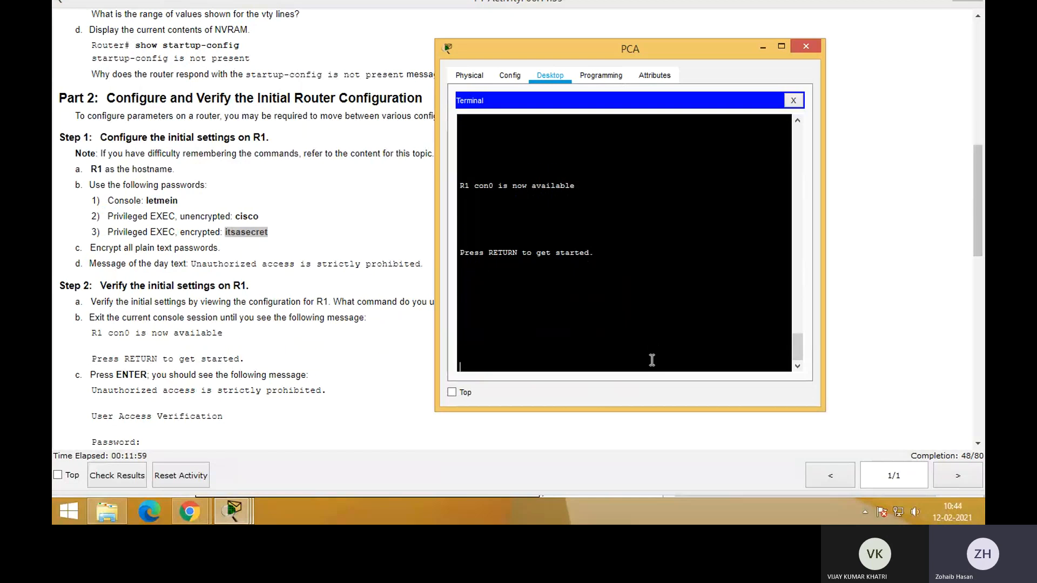
{"action": "key", "text": "Return"}
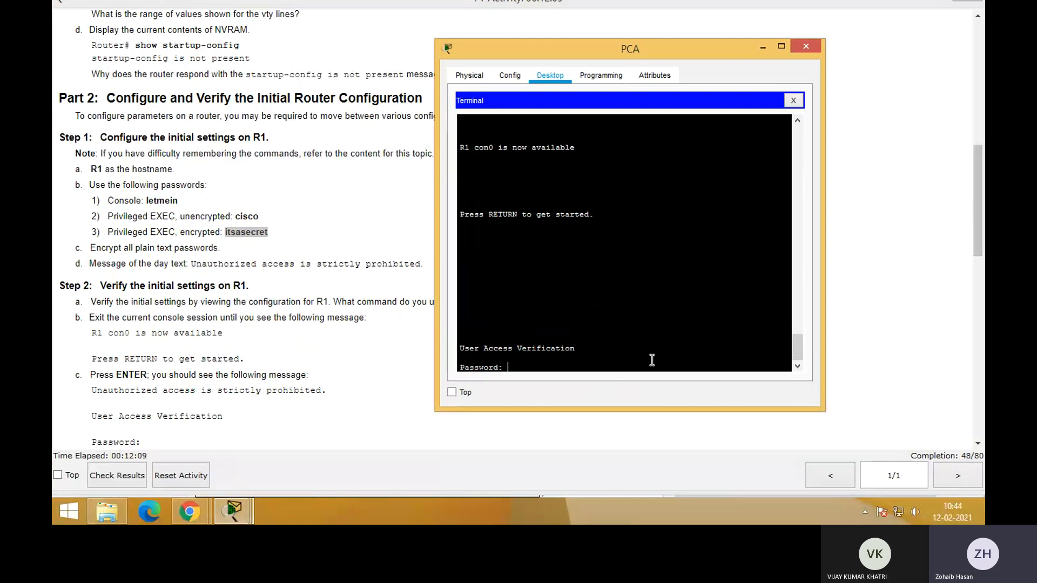
{"action": "key", "text": "Return"}
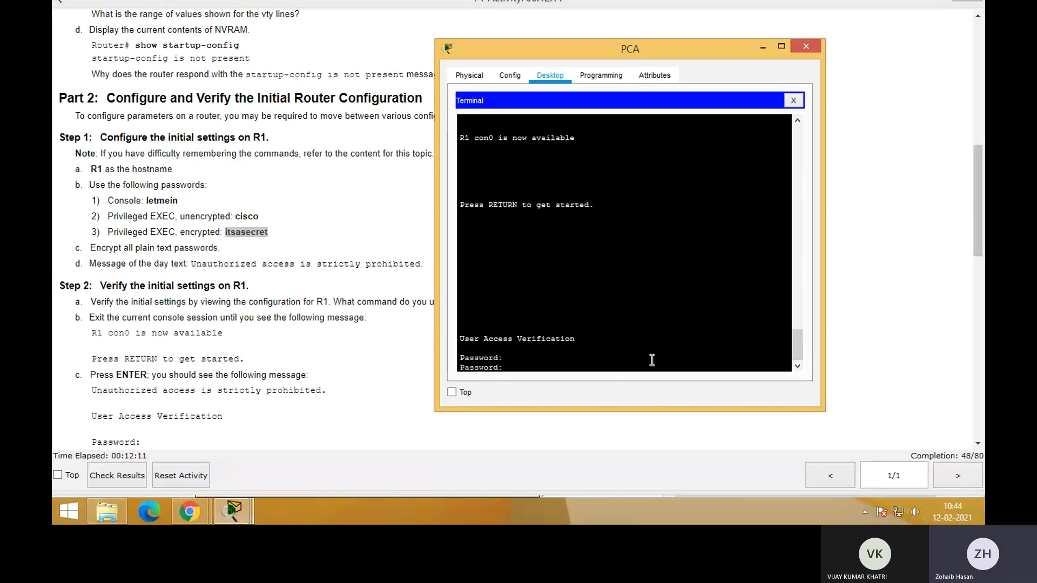
{"action": "key", "text": "Return"}
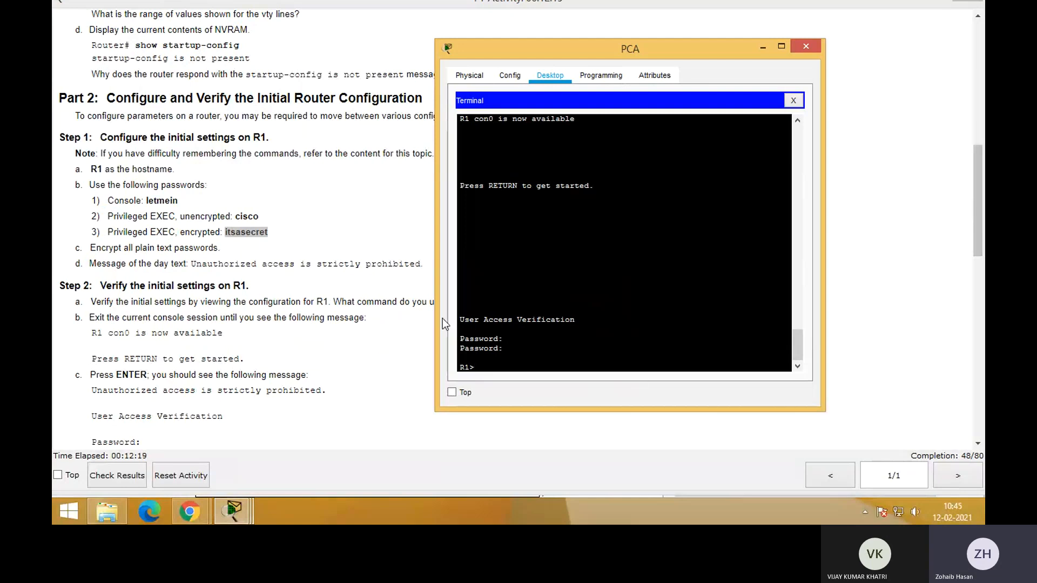
Enter privileged EXEC mode on R1 with the enable command and the encrypted privileged EXEC password
{"action": "left_click_drag", "start_coordinate": [178, 201], "coordinate": [151, 217]}
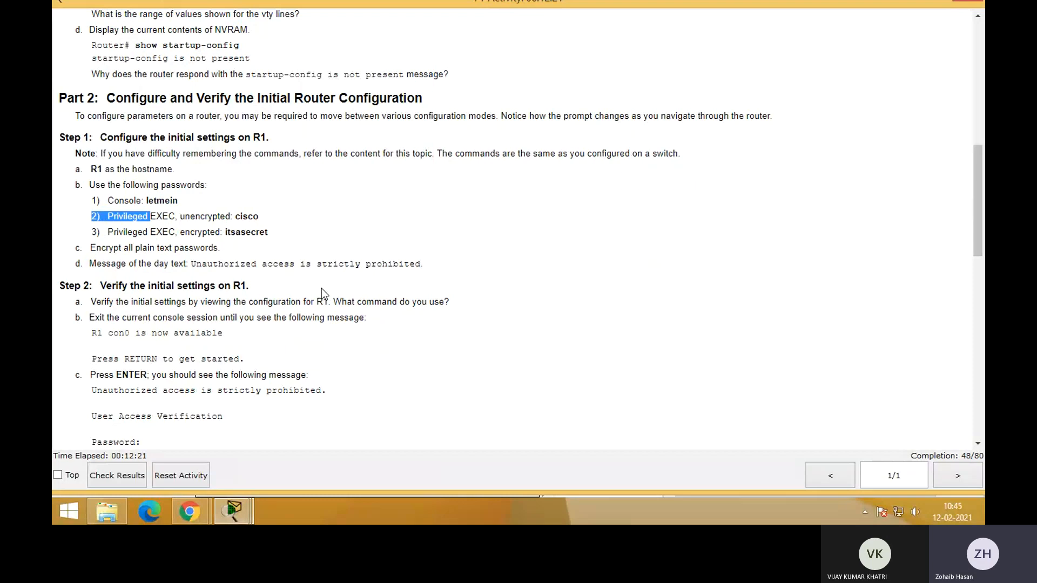
{"action": "key", "text": "alt+Tab"}
{"action": "type", "text": "enable"}
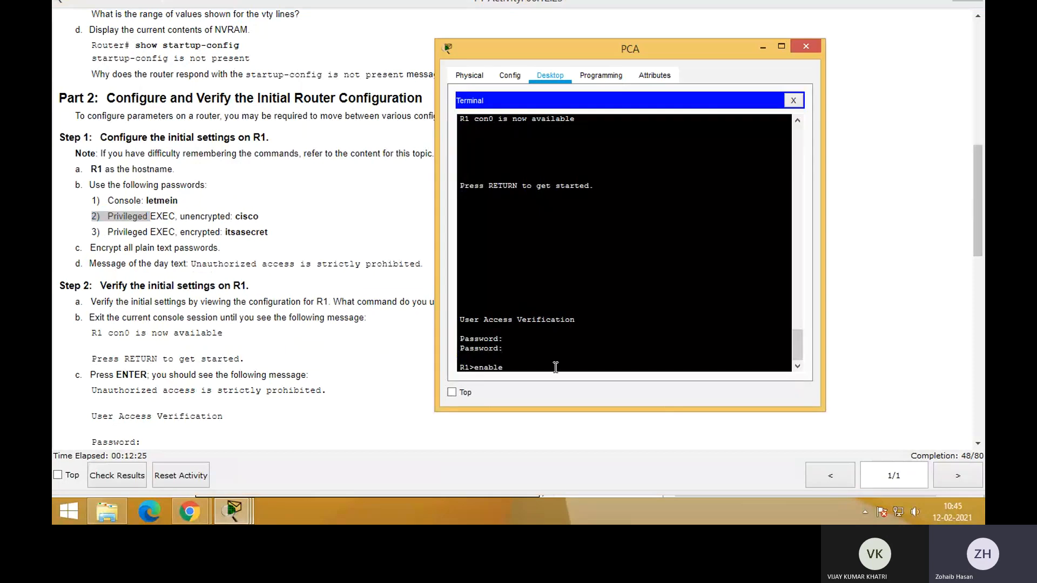
{"action": "key", "text": "Return"}
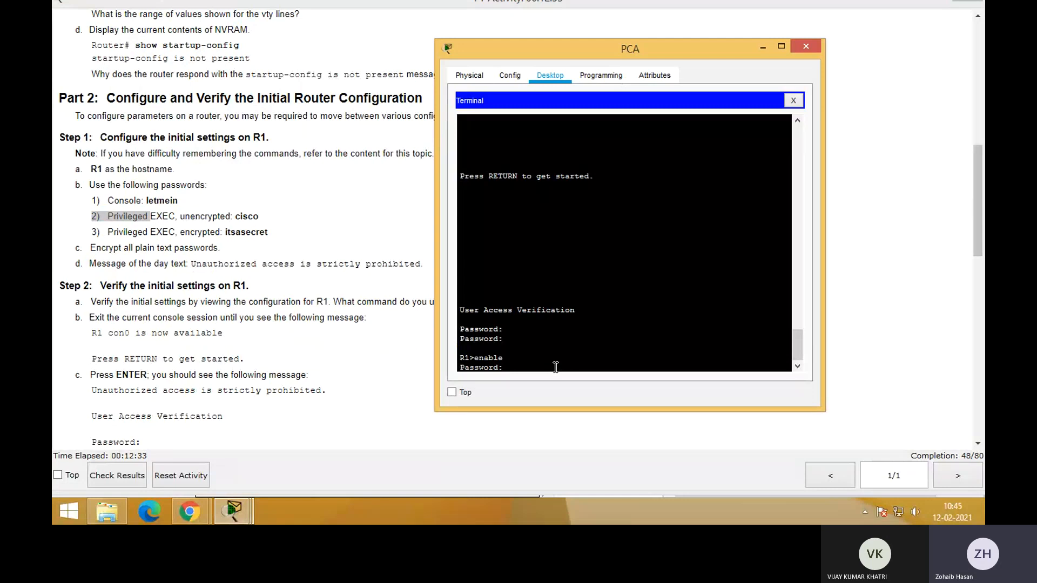
{"action": "key", "text": "Return"}
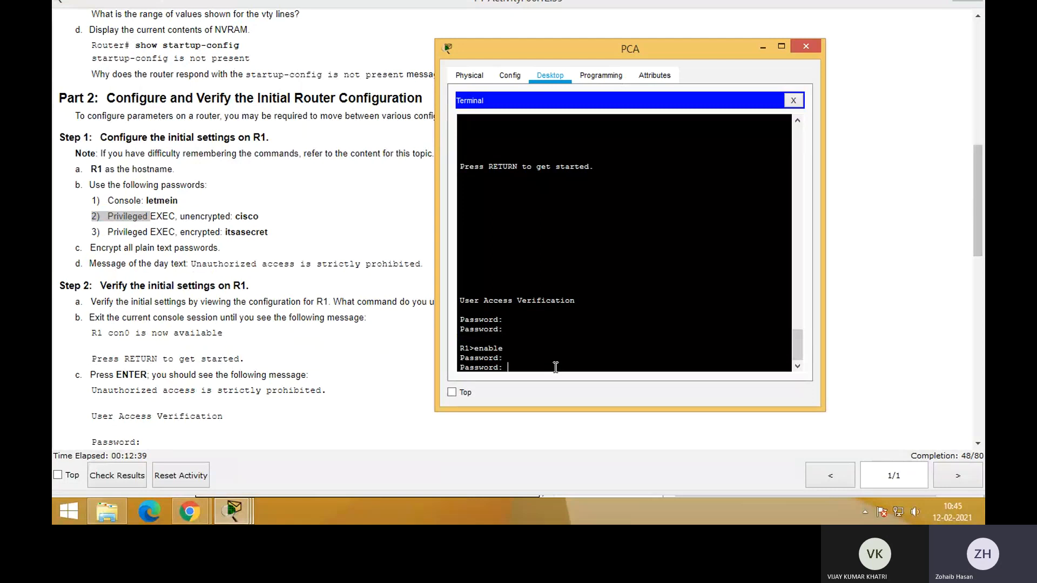
{"action": "key", "text": "Return"}
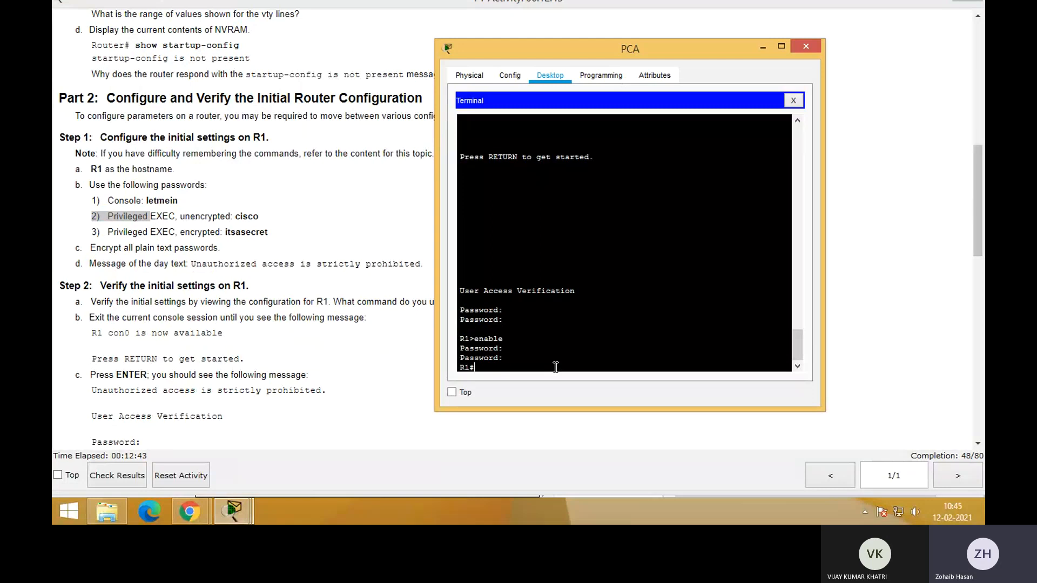
Compare the unencrypted and encrypted privileged EXEC password requirements in the activity instructions
{"action": "left_click", "coordinate": [298, 306]}
{"action": "left_click_drag", "start_coordinate": [107, 216], "coordinate": [289, 236]}
{"action": "left_click", "coordinate": [286, 238]}
{"action": "left_click_drag", "start_coordinate": [179, 232], "coordinate": [260, 222]}
{"action": "left_click", "coordinate": [287, 234]}
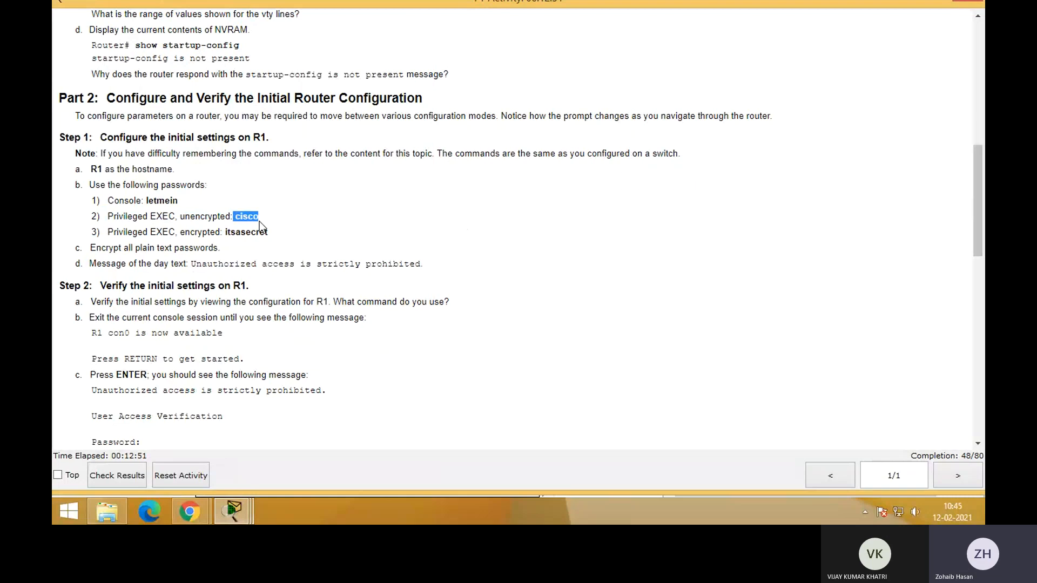
{"action": "left_click", "coordinate": [295, 239]}
{"action": "left_click_drag", "start_coordinate": [180, 233], "coordinate": [281, 236]}
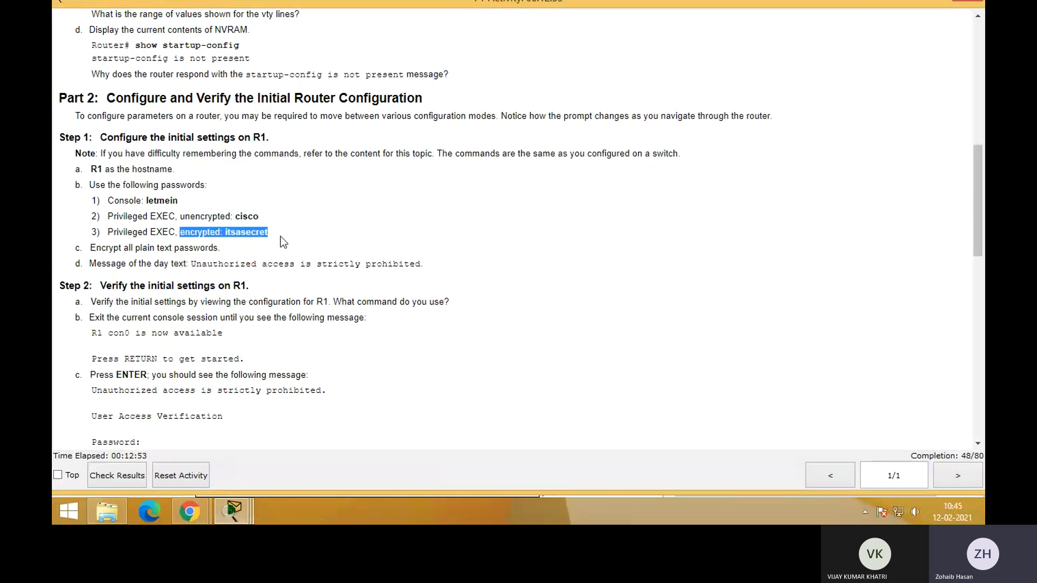
{"action": "left_click", "coordinate": [280, 236]}
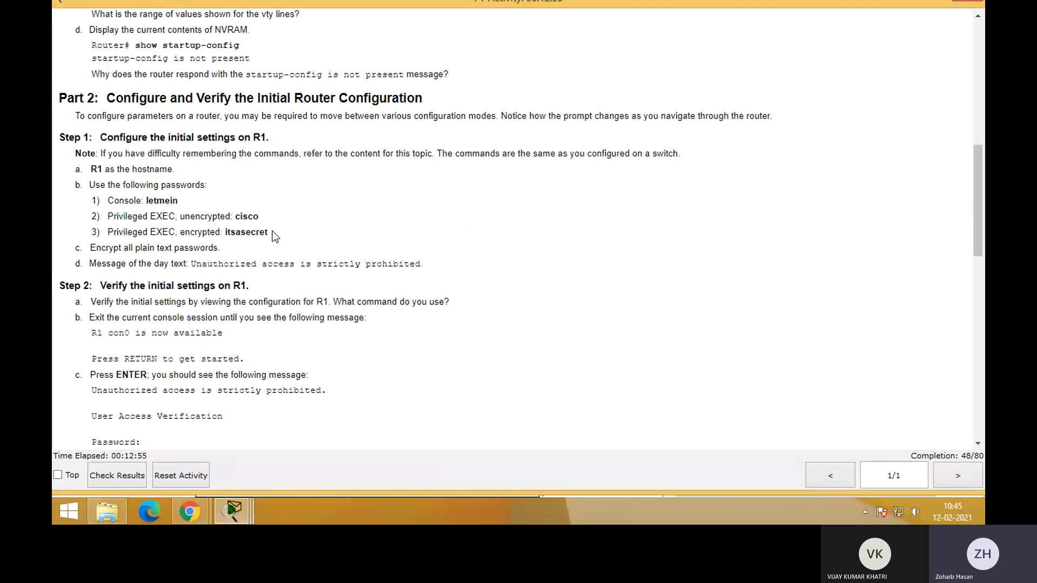
{"action": "left_click_drag", "start_coordinate": [236, 217], "coordinate": [276, 232]}
{"action": "left_click", "coordinate": [244, 247]}
{"action": "key", "text": "alt+Tab"}
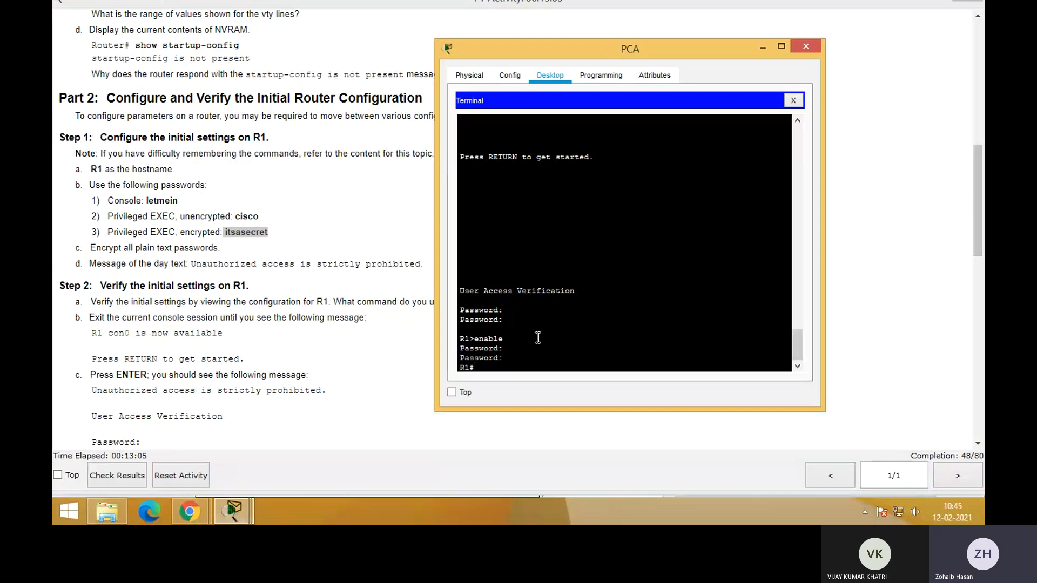
From global configuration mode on R1, encrypt all plain text passwords with service password-encryption
{"action": "left_click", "coordinate": [368, 254]}
{"action": "left_click_drag", "start_coordinate": [220, 252], "coordinate": [90, 248]}
{"action": "key", "text": "alt+Tab"}
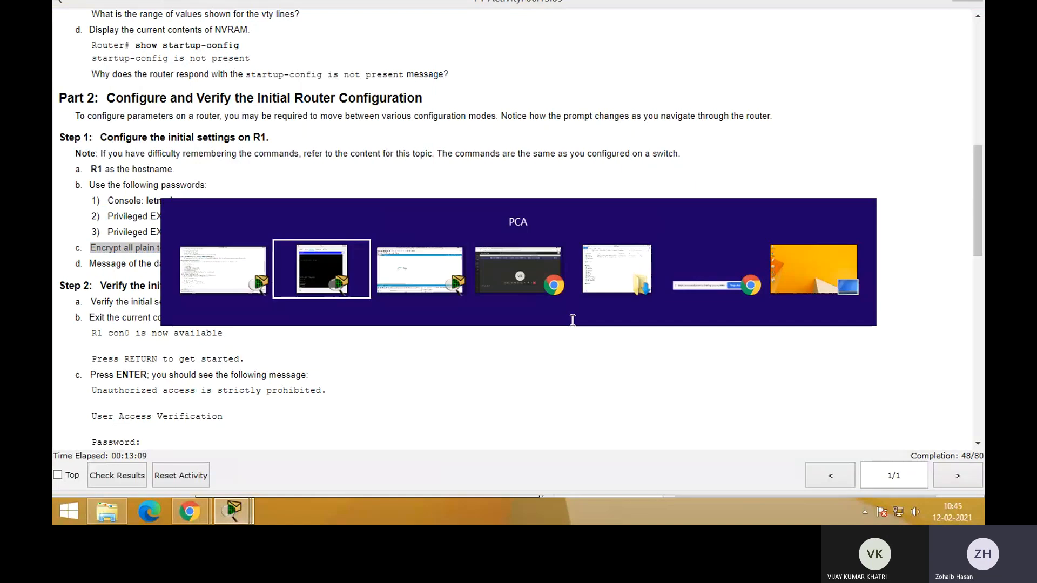
{"action": "type", "text": "conf"}
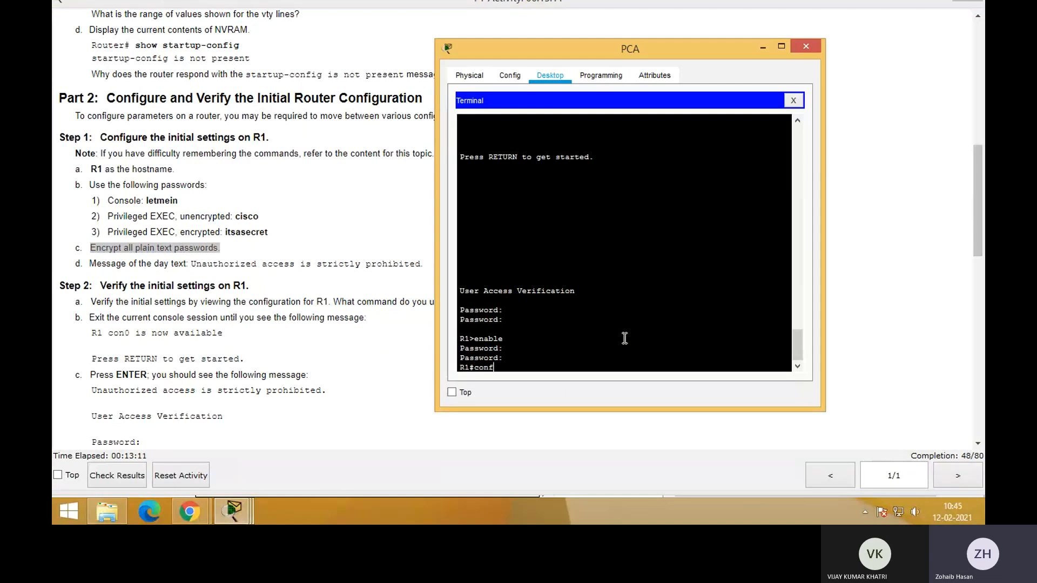
{"action": "type", "text": "ig"}
{"action": "key", "text": "Return"}
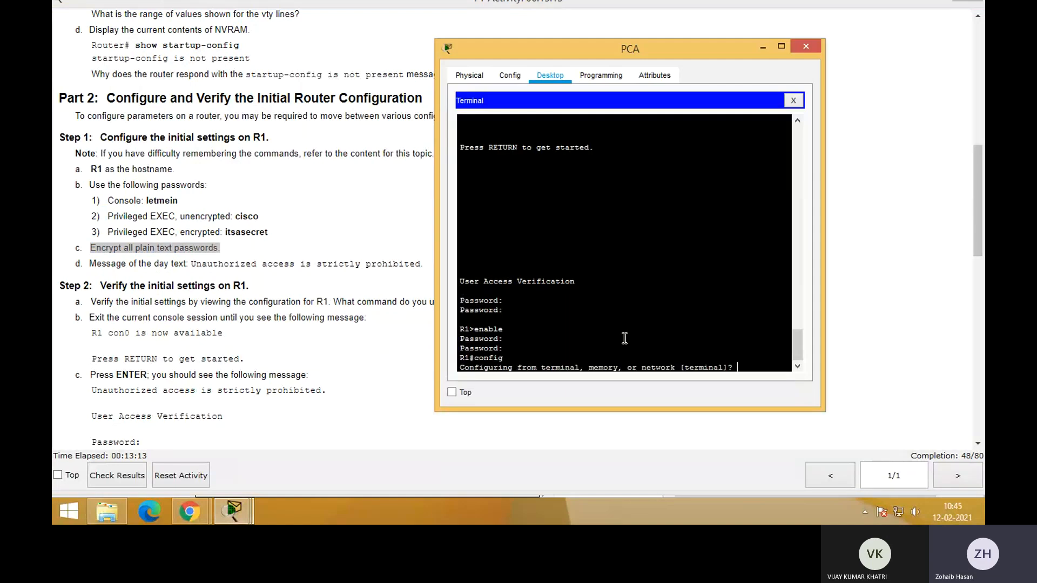
{"action": "key", "text": "Return"}
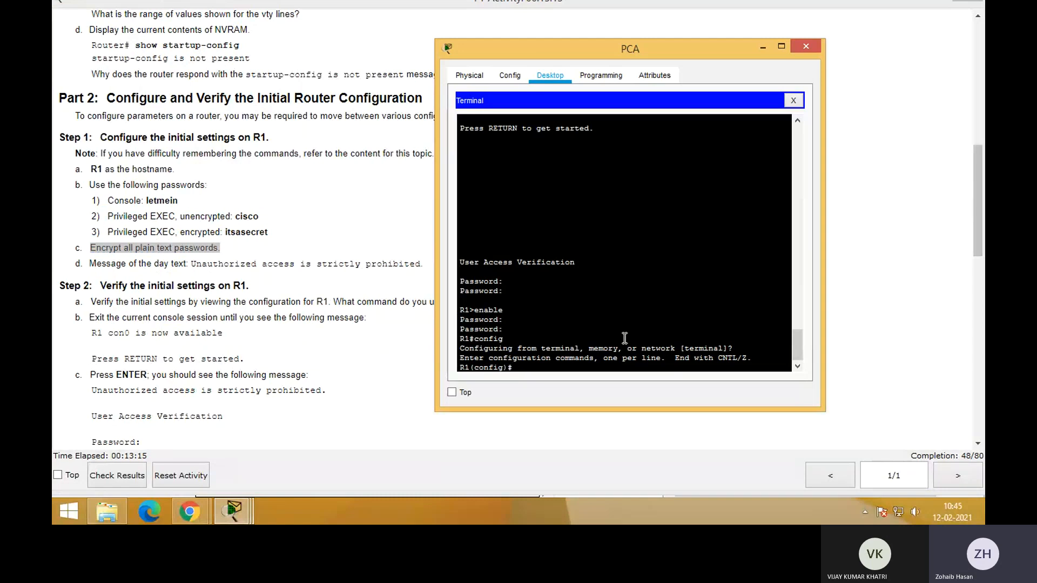
{"action": "type", "text": "service pa"}
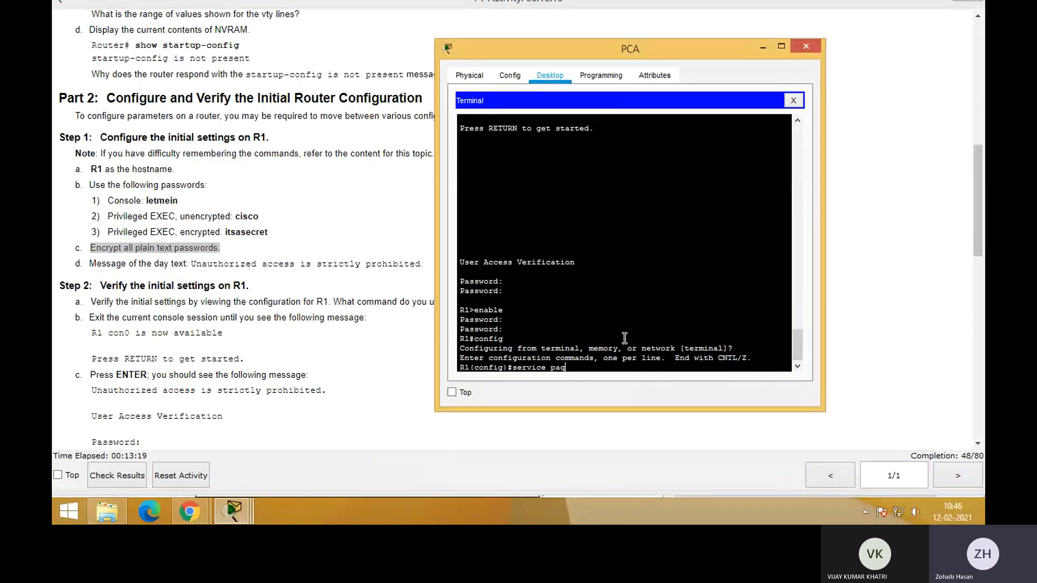
{"action": "type", "text": "ssword-encroyption"}
{"action": "key", "text": "Return"}
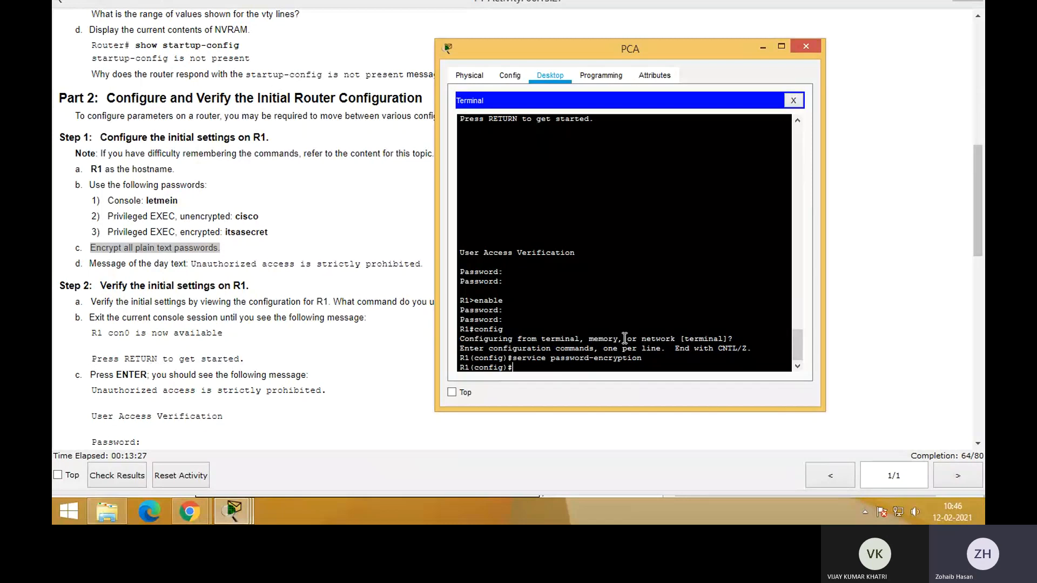
Leave global configuration mode and display R1's running configuration with show run
{"action": "type", "text": "show run"}
{"action": "key", "text": "Return"}
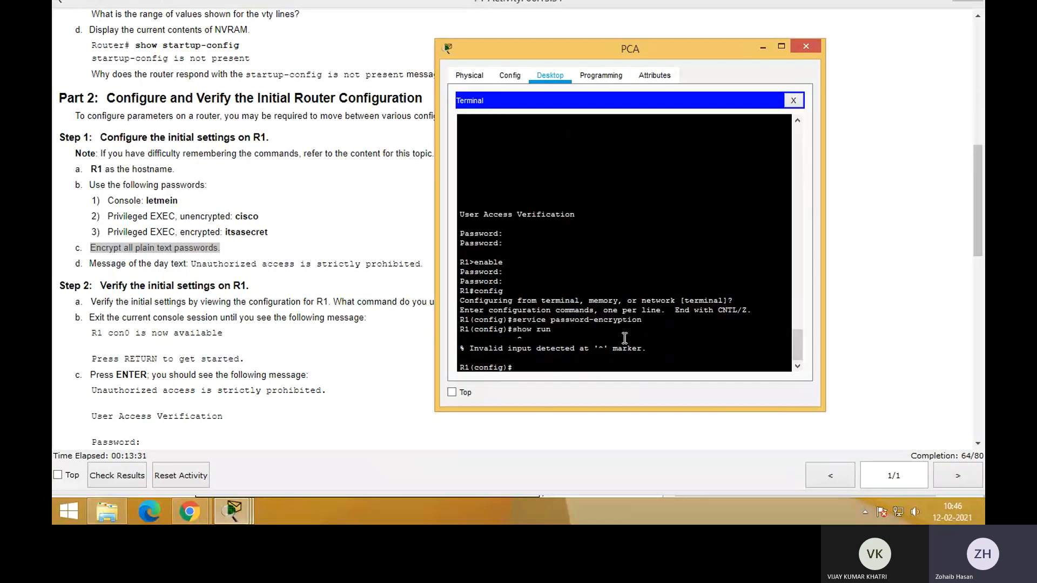
{"action": "key", "text": "Up"}
{"action": "key", "text": "BackSpace"}
{"action": "key", "text": "BackSpace"}
{"action": "key", "text": "BackSpace"}
{"action": "key", "text": "BackSpace"}
{"action": "key", "text": "BackSpace"}
{"action": "key", "text": "BackSpace"}
{"action": "key", "text": "BackSpace"}
{"action": "key", "text": "BackSpace"}
{"action": "type", "text": "exit"}
{"action": "key", "text": "Return"}
{"action": "key", "text": "Return"}
{"action": "type", "text": "s"}
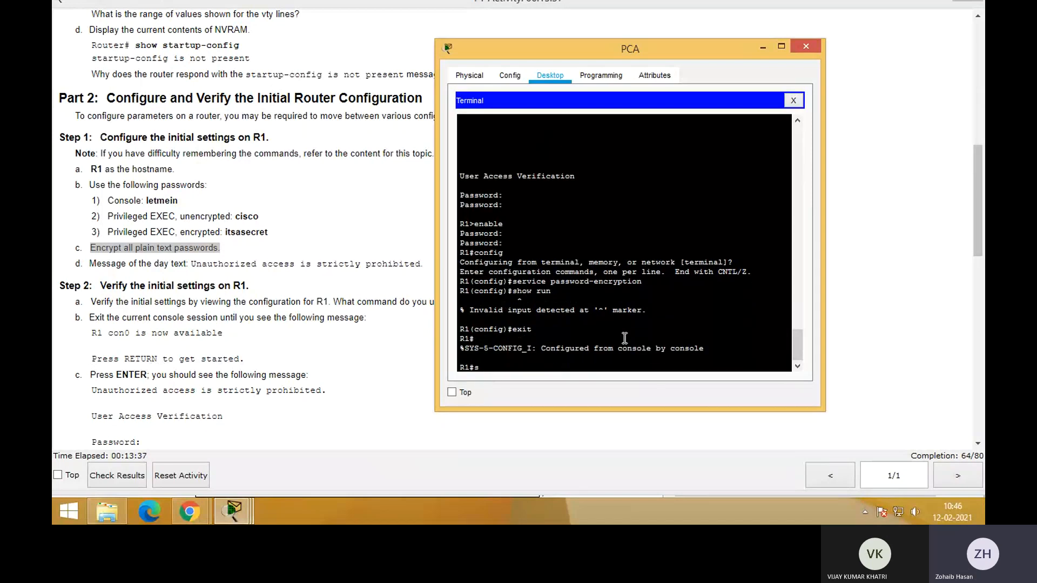
{"action": "type", "text": "how runn"}
{"action": "key", "text": "Return"}
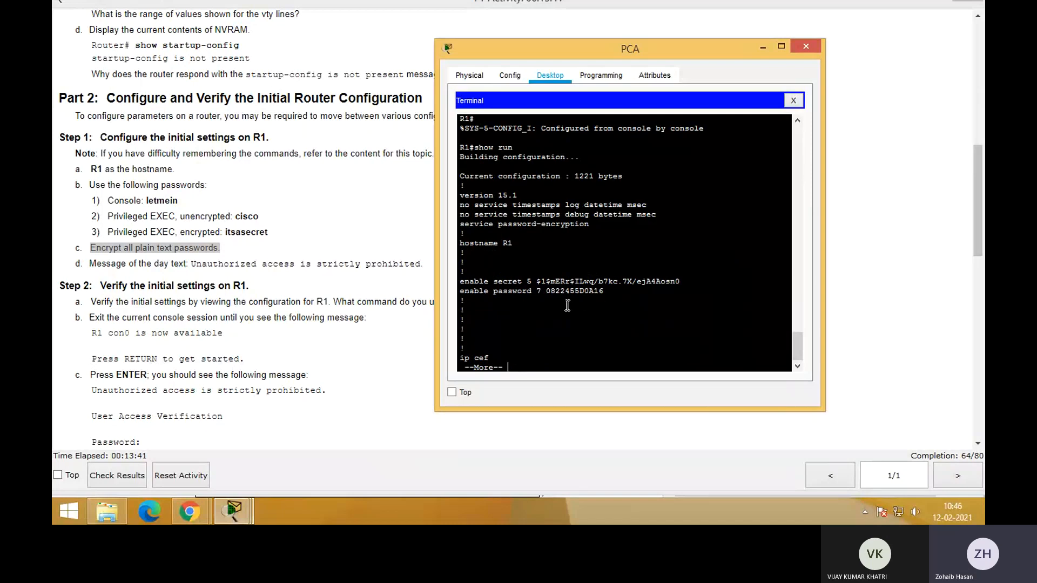
Inspect the enable secret and enable password entries in the running configuration
{"action": "double_click", "coordinate": [496, 281]}
{"action": "left_click_drag", "start_coordinate": [547, 282], "coordinate": [679, 283]}
{"action": "left_click", "coordinate": [679, 282]}
{"action": "left_click_drag", "start_coordinate": [494, 291], "coordinate": [618, 291]}
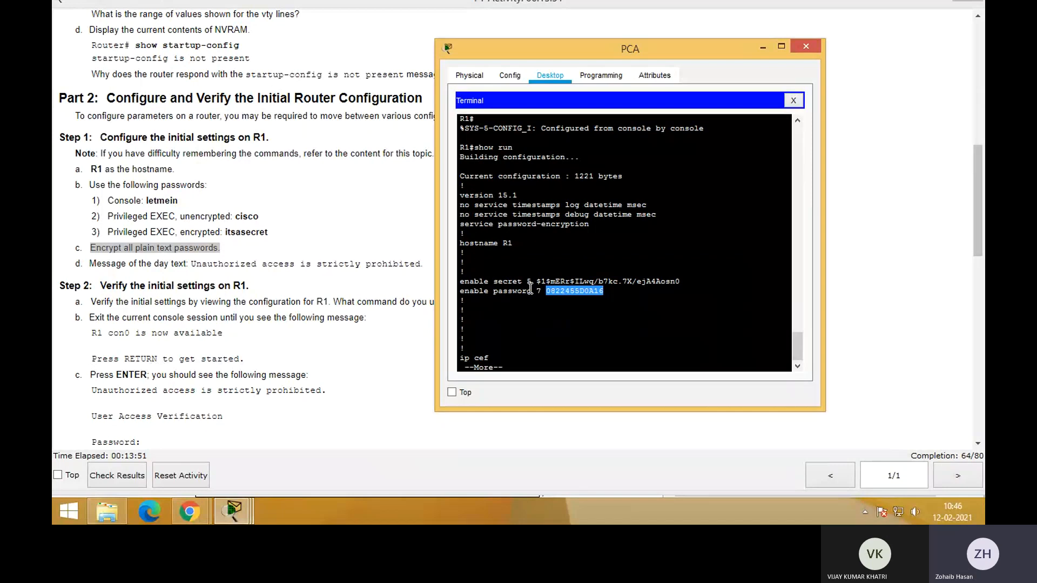
{"action": "left_click", "coordinate": [542, 310]}
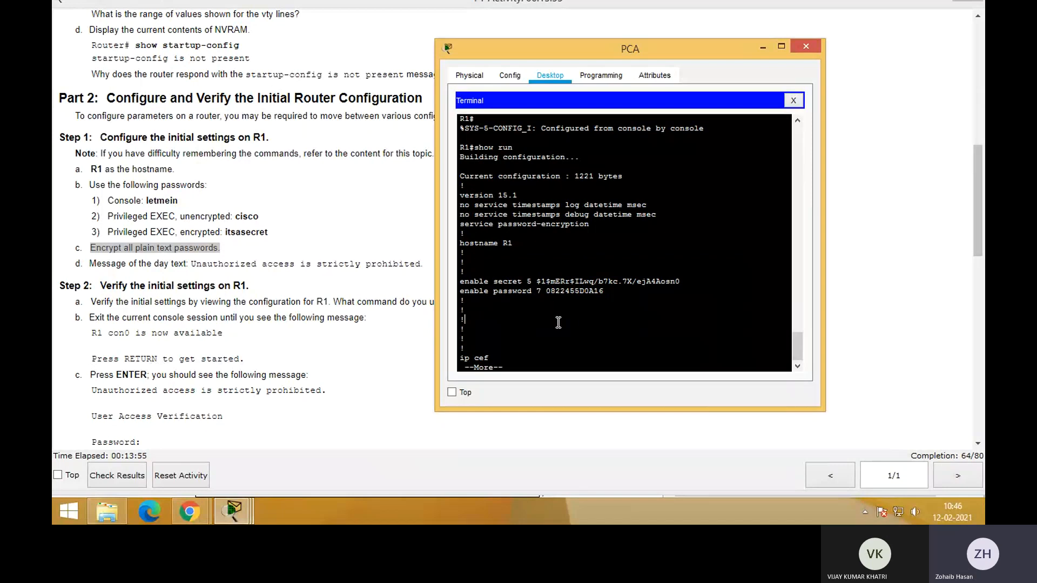
Page through the rest of the running configuration and check the password entry under line con 0
{"action": "key", "text": "space"}
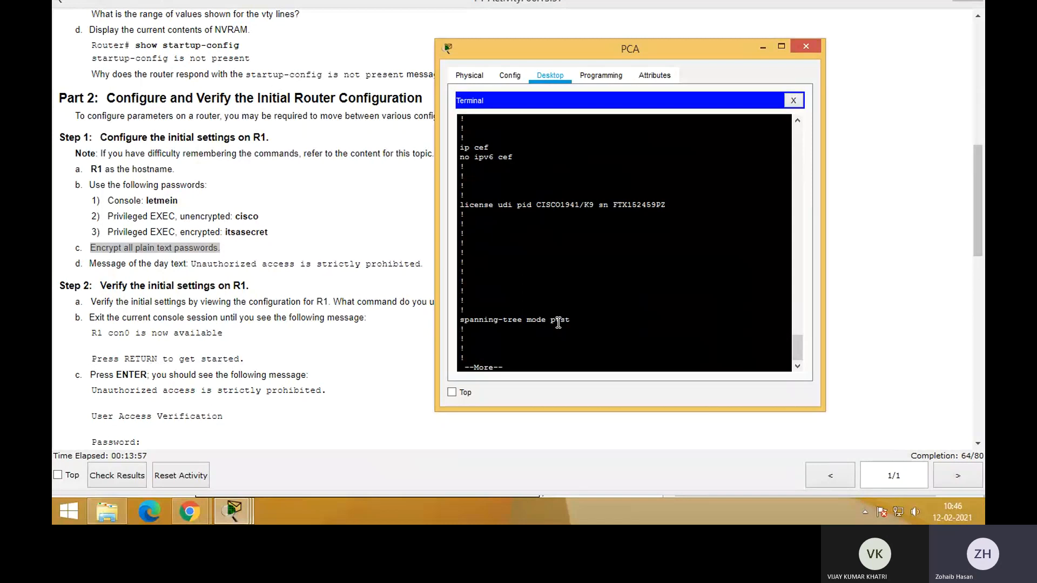
{"action": "key", "text": "space"}
{"action": "key", "text": "space"}
{"action": "key", "text": "space"}
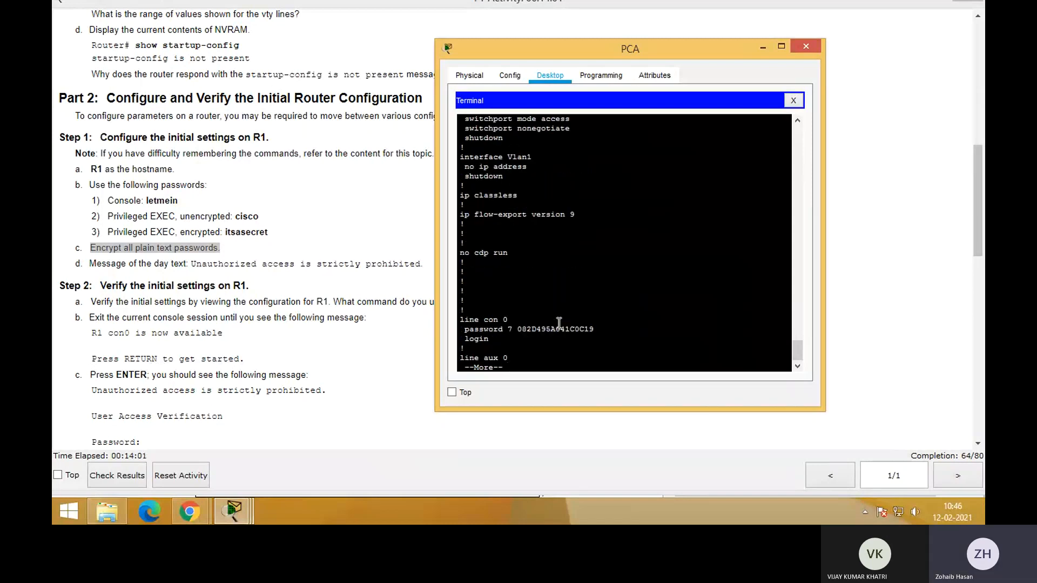
{"action": "left_click_drag", "start_coordinate": [469, 327], "coordinate": [518, 329]}
{"action": "key", "text": "space"}
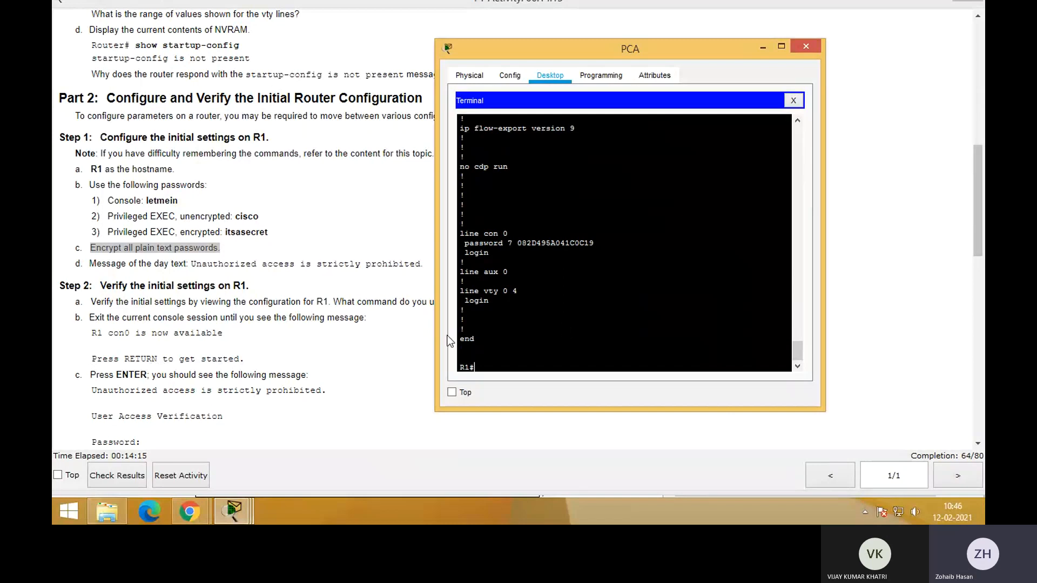
Check the next Part 2 task in the activity instructions and enter global configuration mode on R1 from PCA's terminal
{"action": "left_click", "coordinate": [309, 242]}
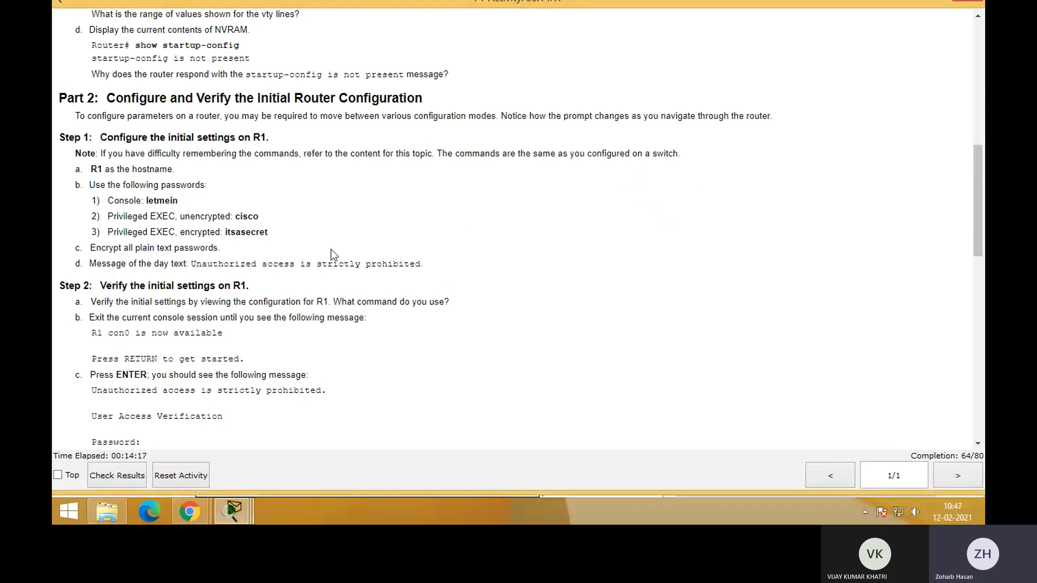
{"action": "key", "text": "alt+Tab"}
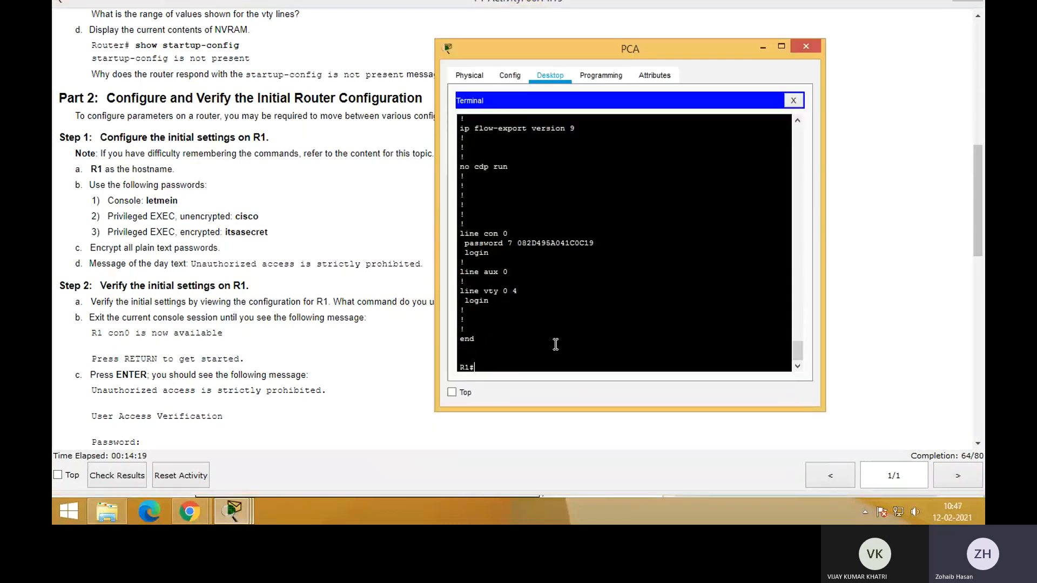
{"action": "type", "text": "config"}
{"action": "key", "text": "Return"}
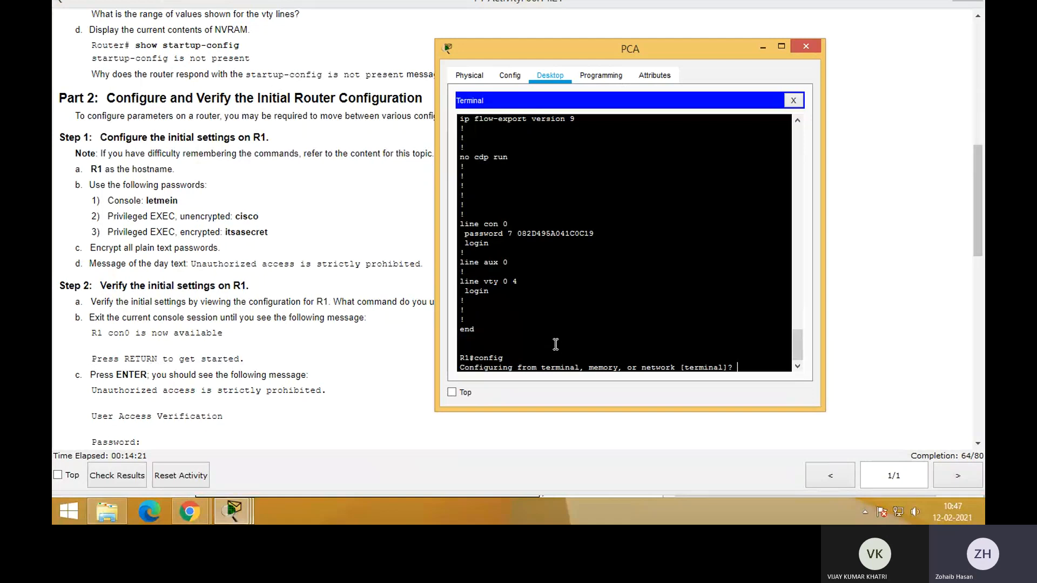
{"action": "key", "text": "Return"}
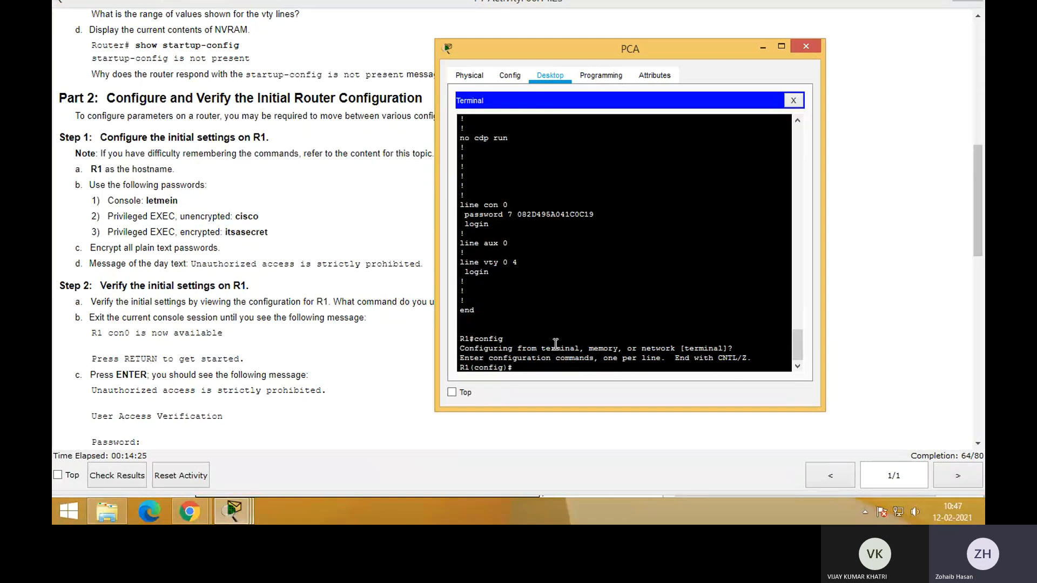
Set R1's message-of-the-day banner with banner motd Unautherized access is strictly prohibited, ending the message with the delimiter U
{"action": "left_click", "coordinate": [199, 265]}
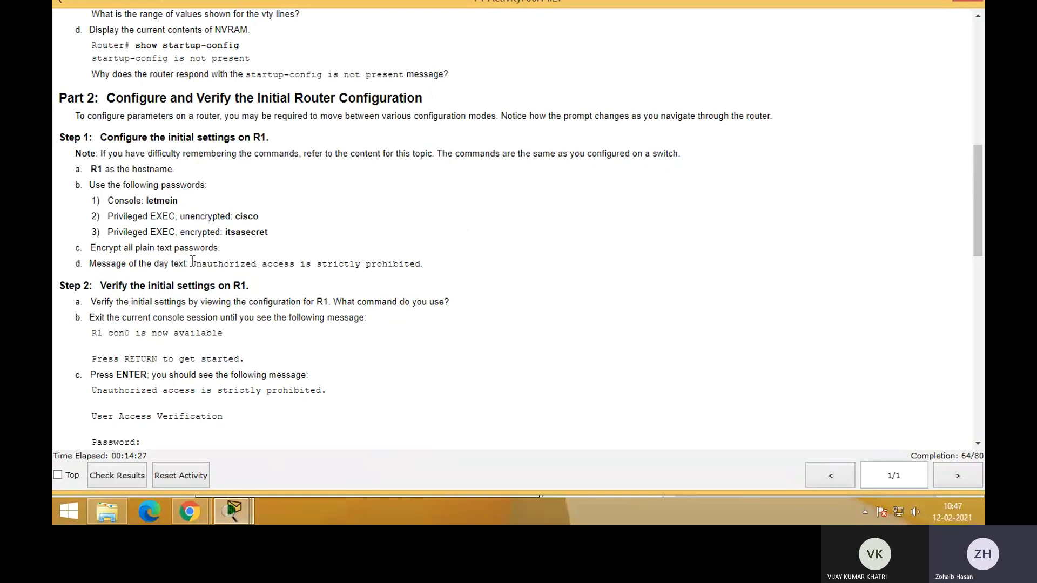
{"action": "left_click_drag", "start_coordinate": [192, 263], "coordinate": [425, 268]}
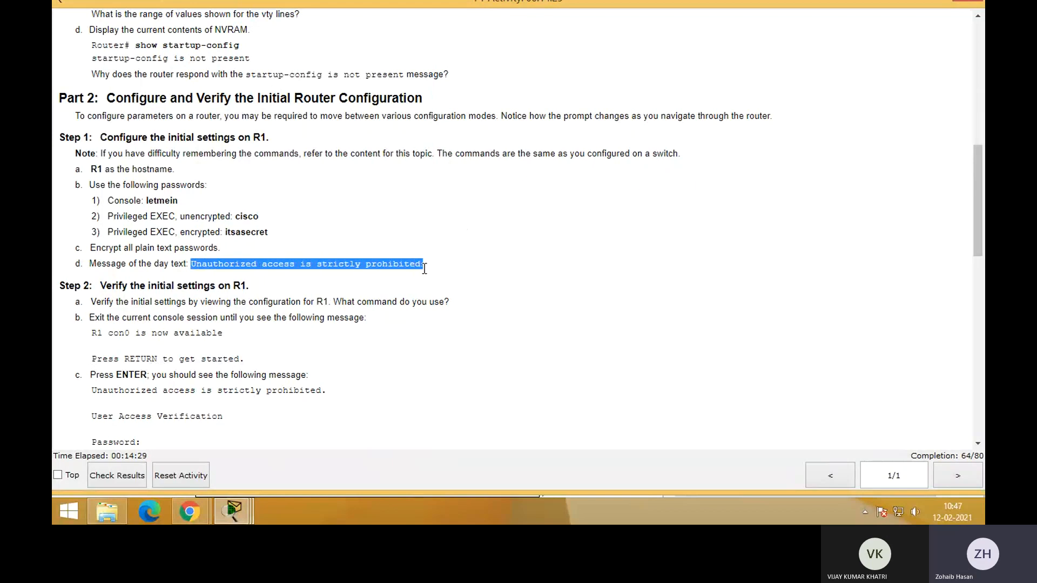
{"action": "key", "text": "alt+Tab"}
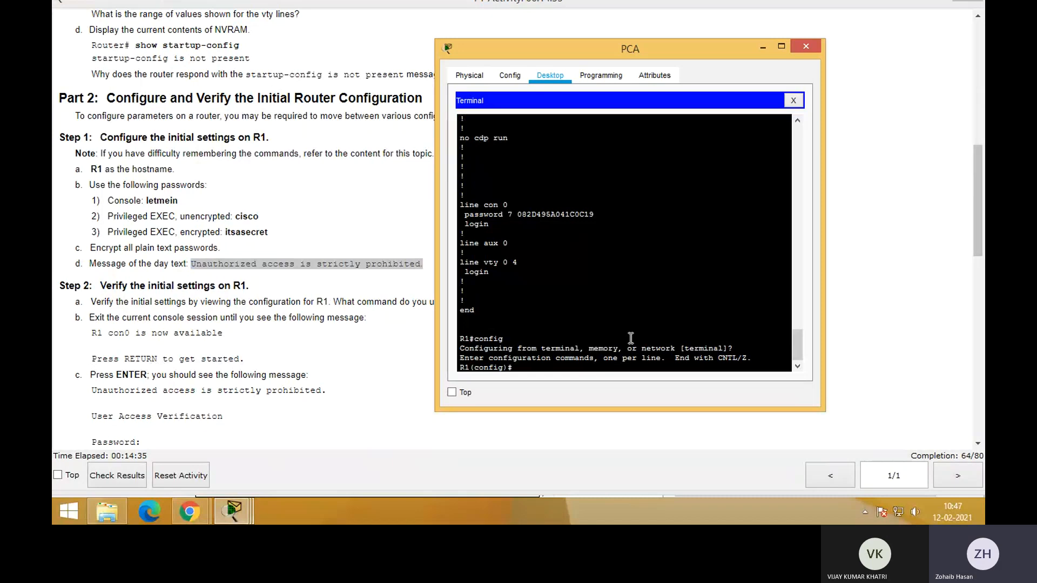
{"action": "type", "text": "banner motd"}
{"action": "type", "text": " Unau"}
{"action": "type", "text": "rho"}
{"action": "key", "text": "BackSpace"}
{"action": "key", "text": "BackSpace"}
{"action": "type", "text": "th"}
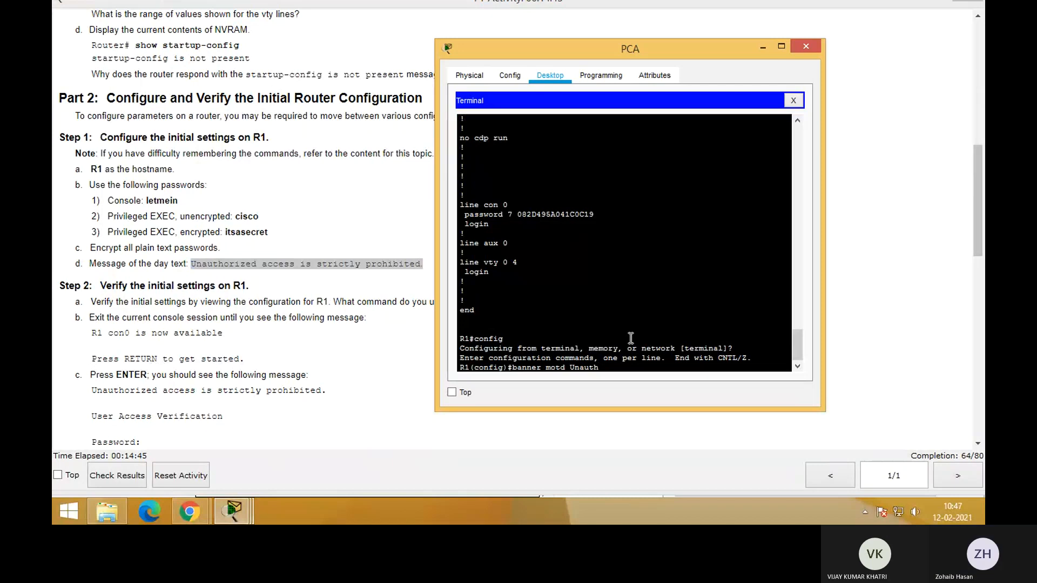
{"action": "type", "text": "erised"}
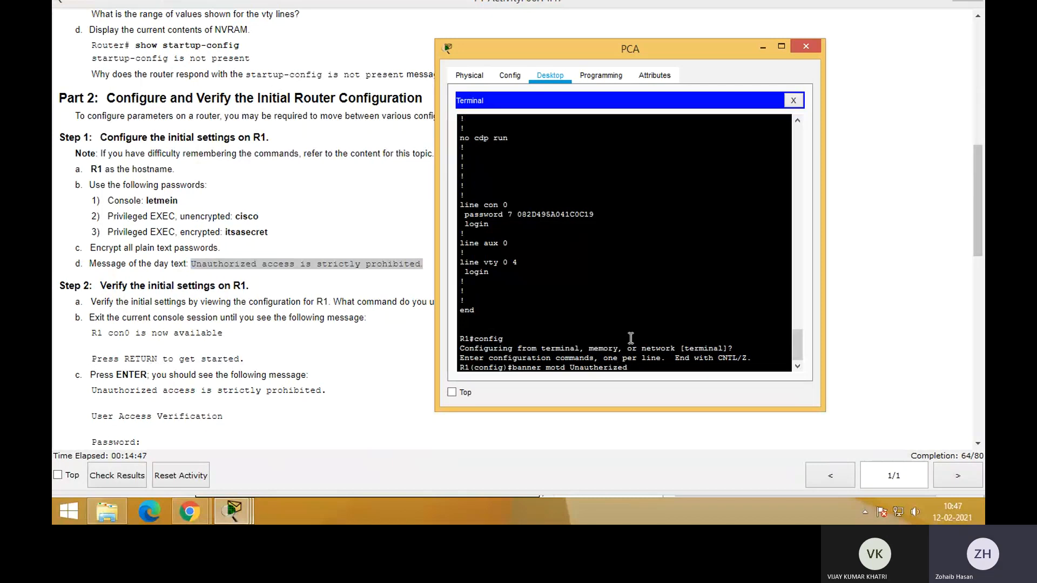
{"action": "type", "text": " access is strictly prohibited"}
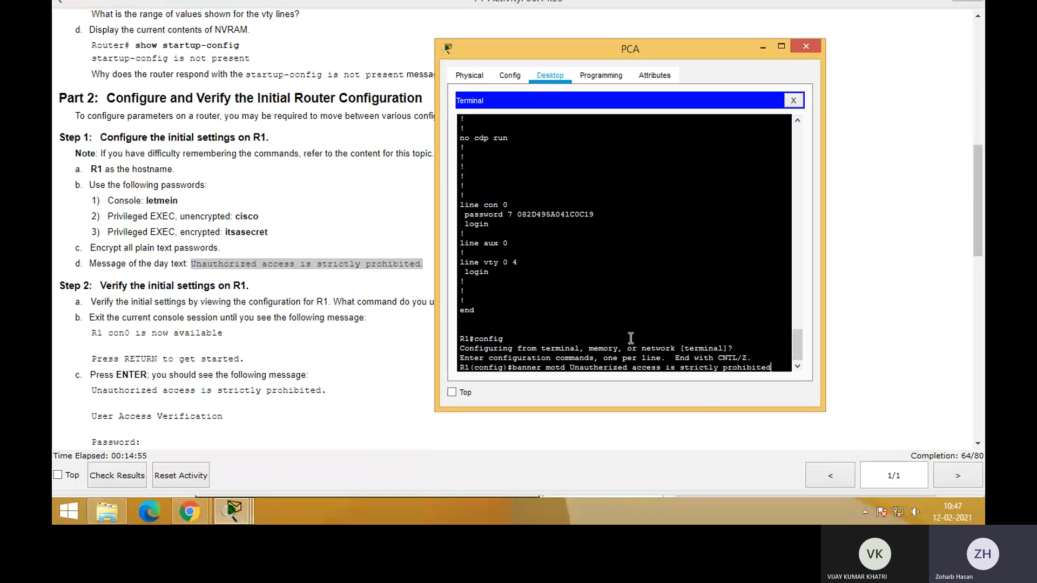
{"action": "key", "text": "Return"}
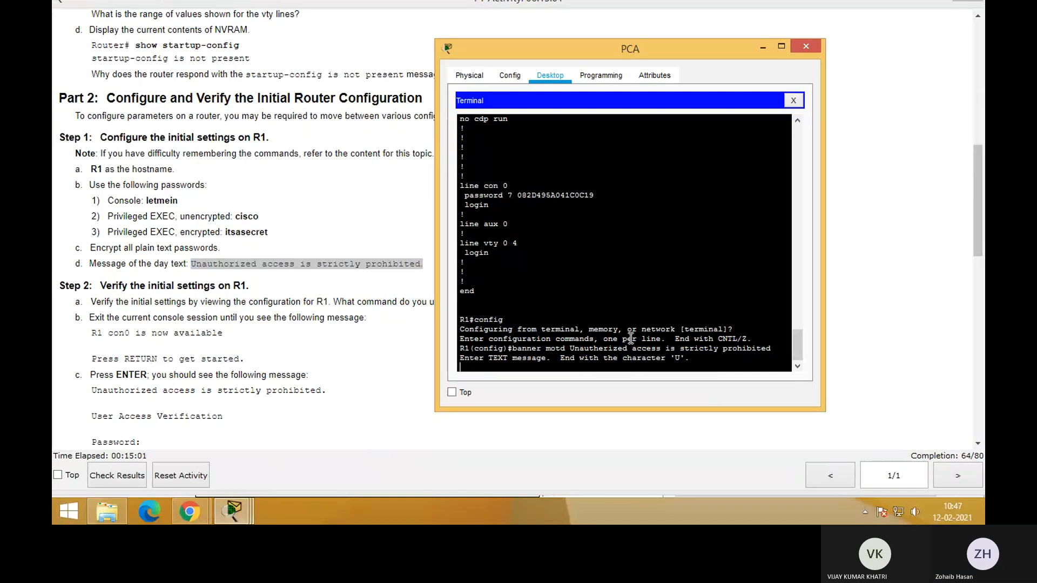
{"action": "key", "text": "Return"}
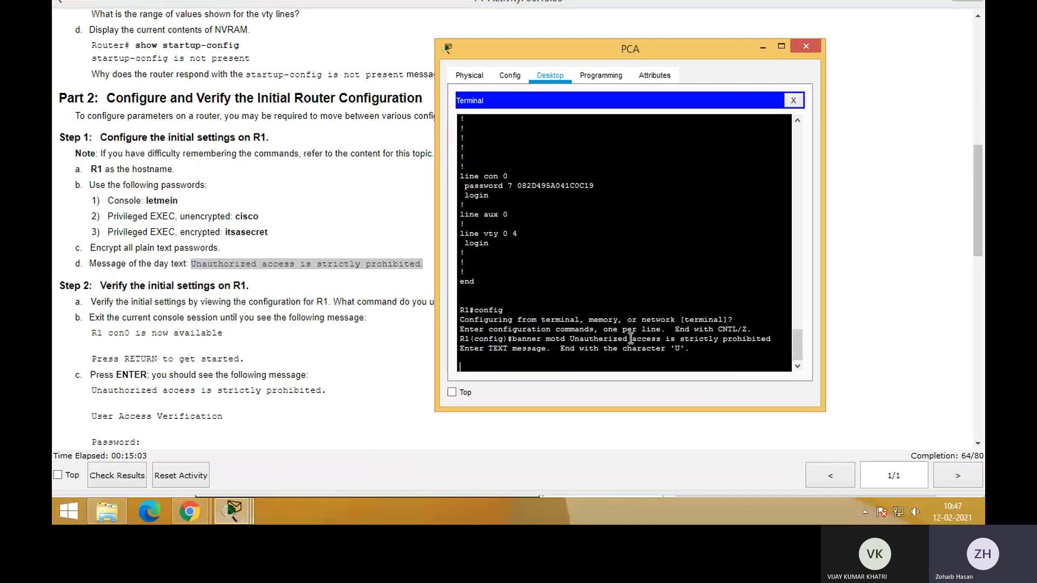
{"action": "type", "text": "U"}
{"action": "key", "text": "Return"}
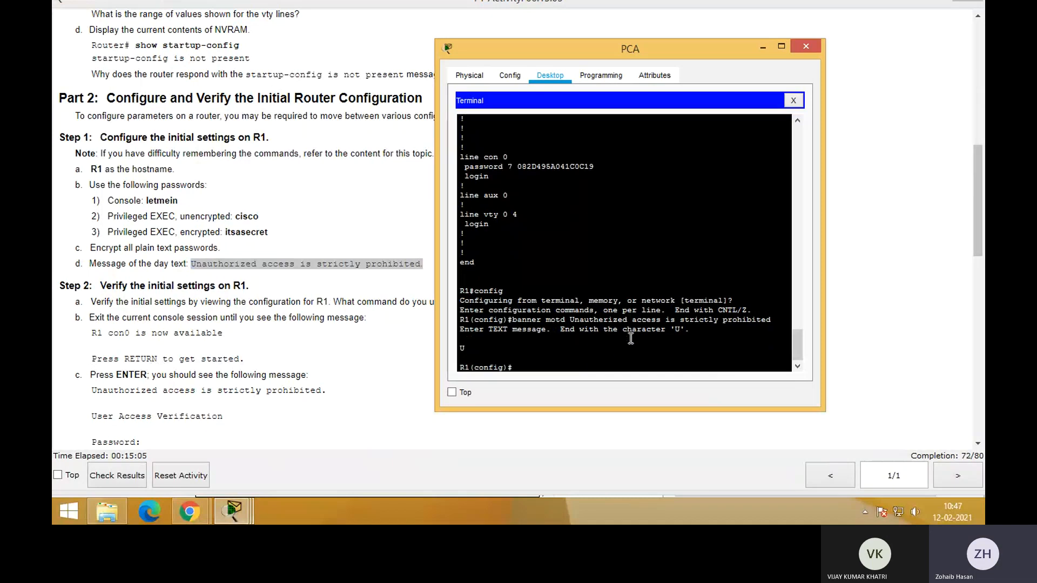
Exit global configuration mode and log out of R1's console session
{"action": "type", "text": "exit"}
{"action": "key", "text": "Return"}
{"action": "key", "text": "Return"}
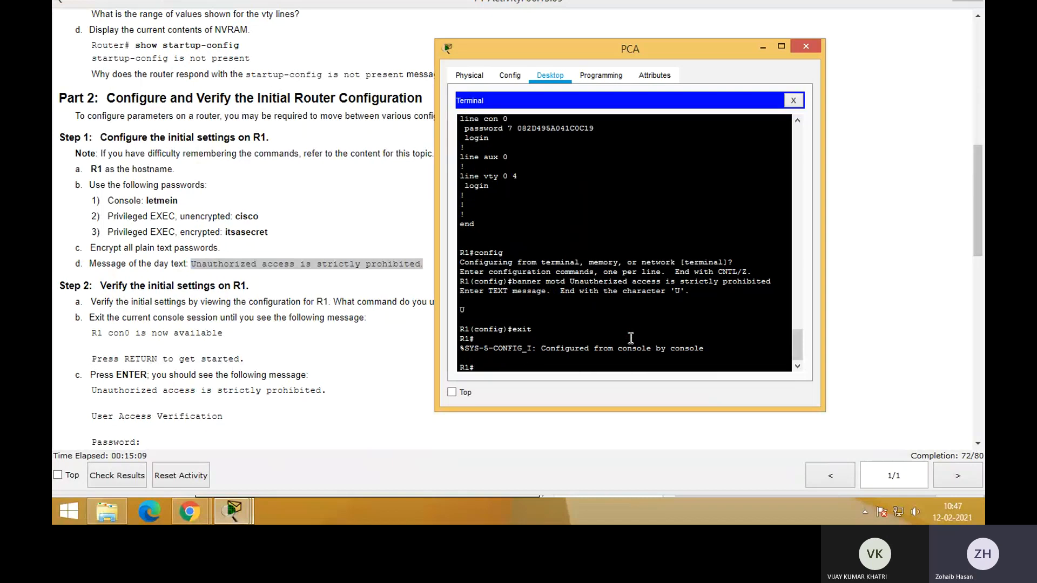
{"action": "type", "text": "exit"}
Reopen R1's console session and inspect the banner text shown above the password prompt
{"action": "key", "text": "Return"}
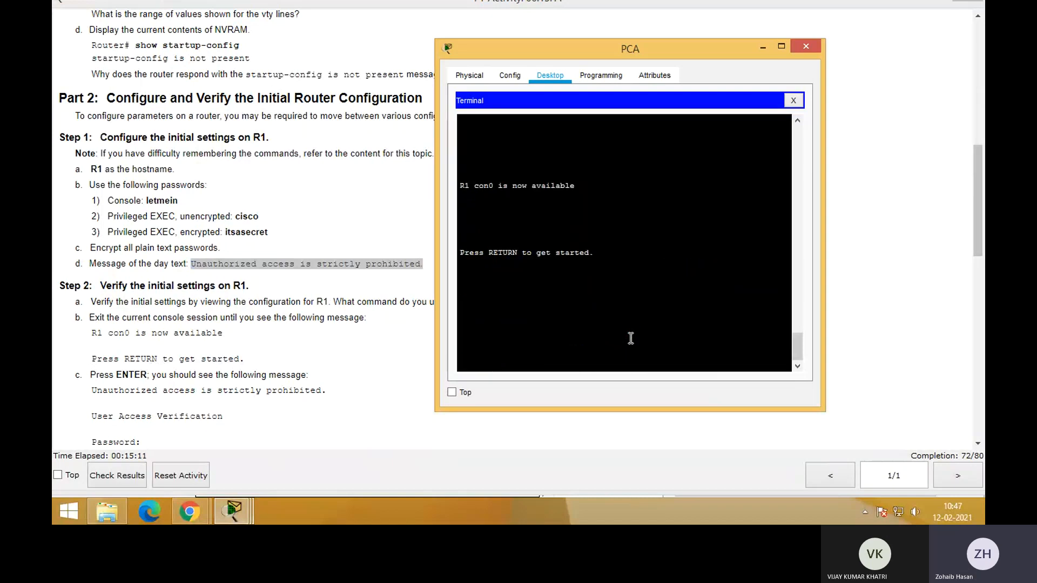
{"action": "key", "text": "Return"}
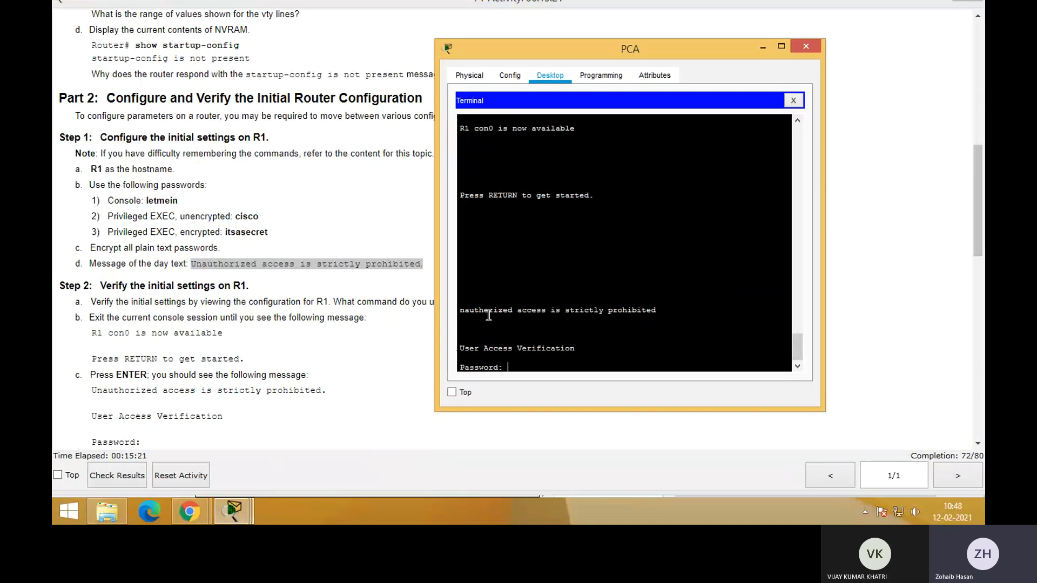
{"action": "left_click_drag", "start_coordinate": [485, 310], "coordinate": [537, 310]}
{"action": "left_click", "coordinate": [506, 313]}
{"action": "left_click_drag", "start_coordinate": [665, 309], "coordinate": [478, 305]}
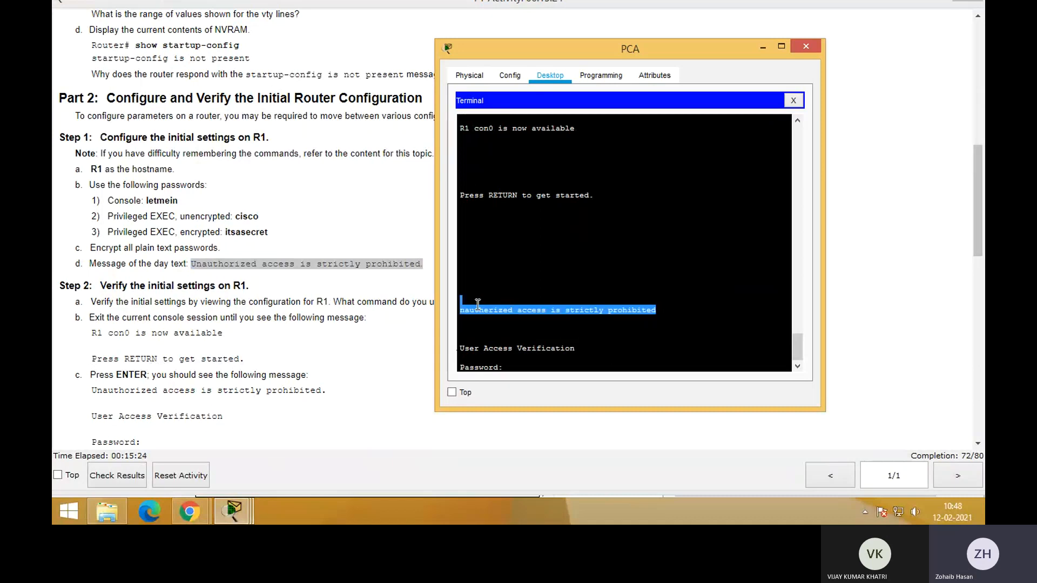
{"action": "left_click", "coordinate": [530, 346]}
Read the remaining Step 2 checks and the Part 3 instructions on saving the configuration to NVRAM and flash
{"action": "left_click", "coordinate": [325, 358]}
{"action": "scroll", "coordinate": [323, 358], "scroll_direction": "down", "scroll_amount": 1}
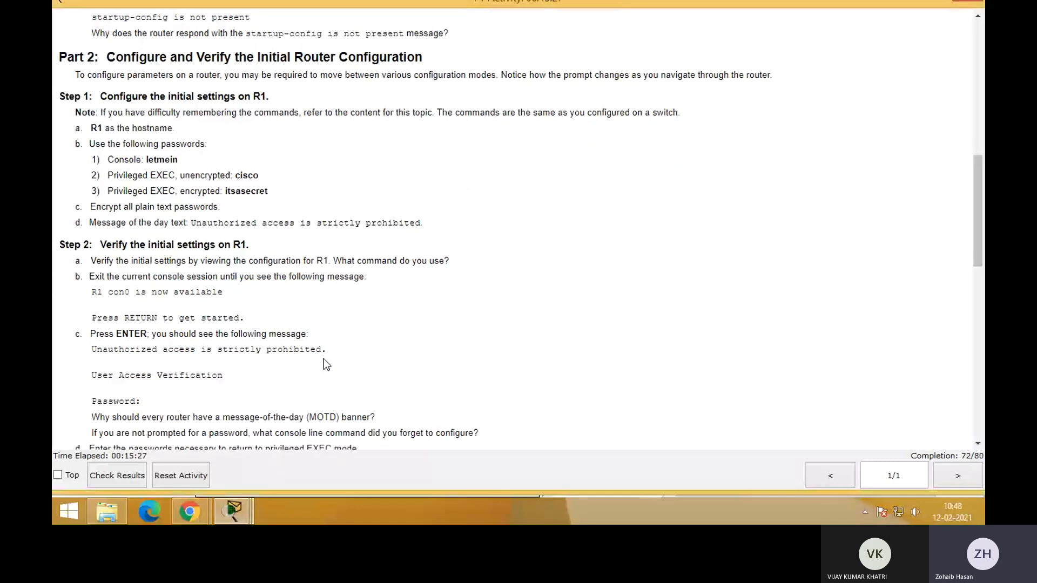
{"action": "scroll", "coordinate": [325, 360], "scroll_direction": "down", "scroll_amount": 2}
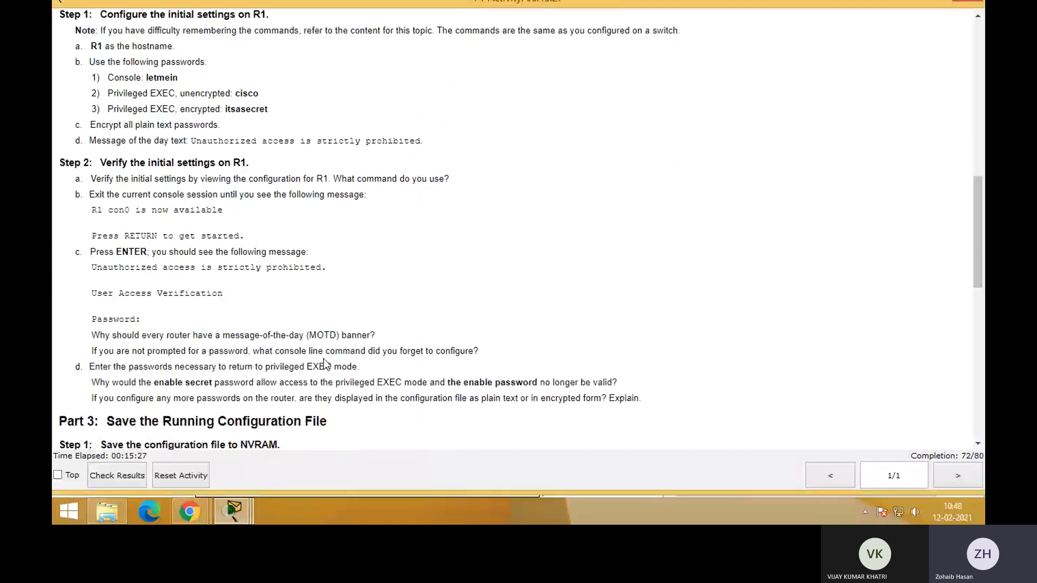
{"action": "scroll", "coordinate": [326, 363], "scroll_direction": "down", "scroll_amount": 4}
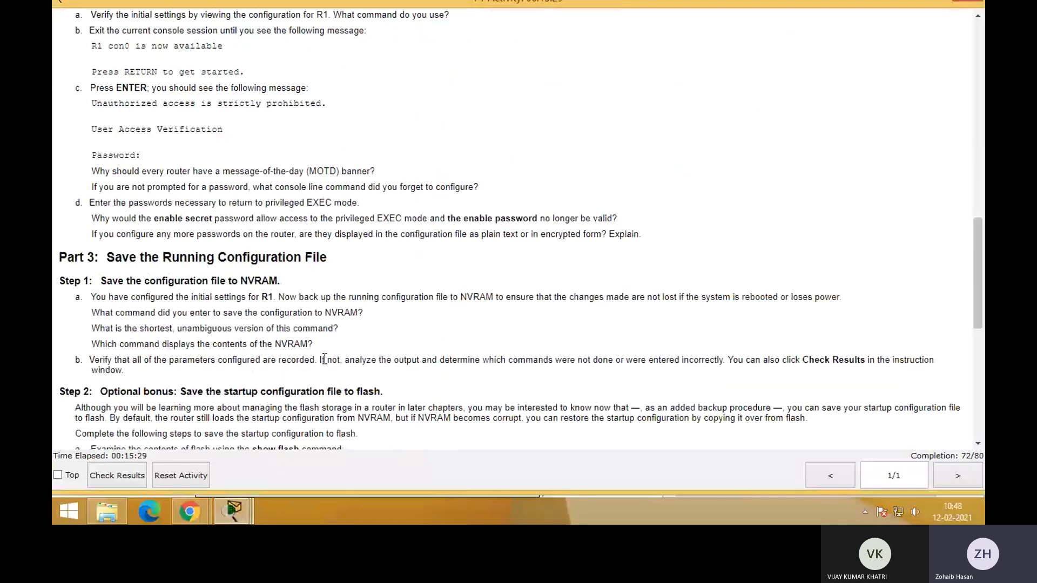
{"action": "scroll", "coordinate": [324, 359], "scroll_direction": "down", "scroll_amount": 4}
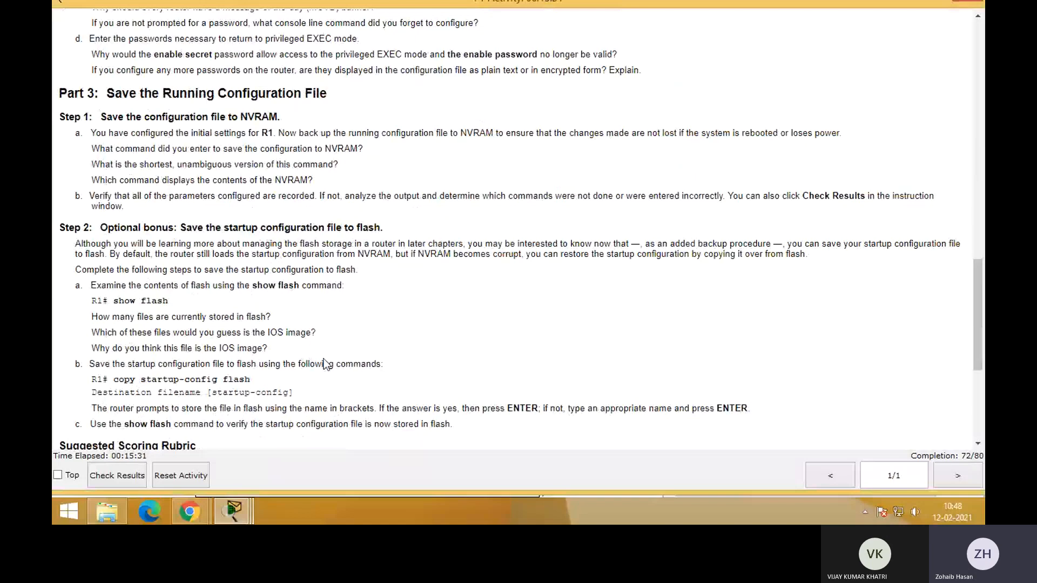
{"action": "key", "text": "alt+Tab"}
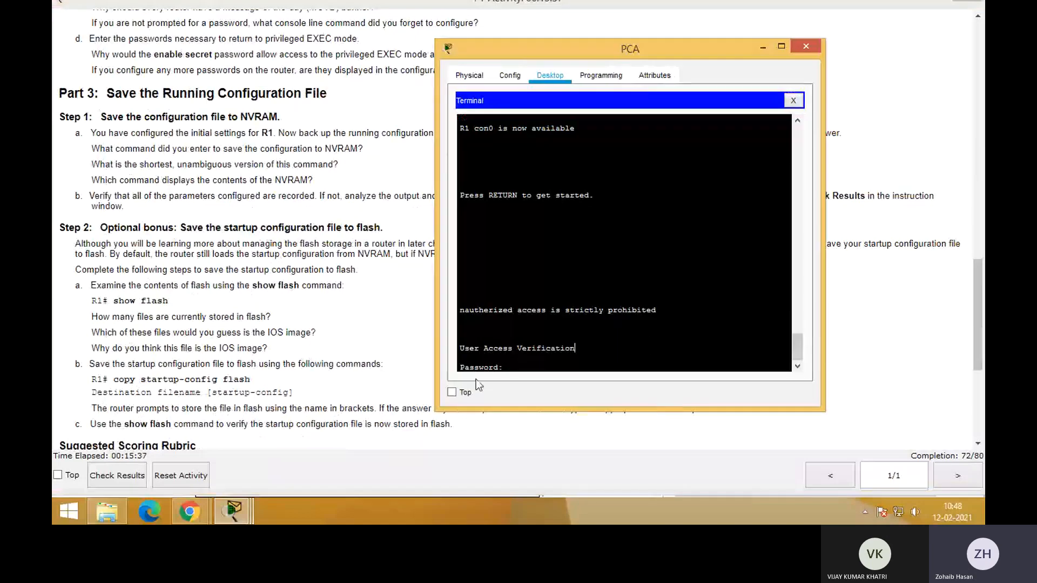
{"action": "left_click", "coordinate": [335, 189]}
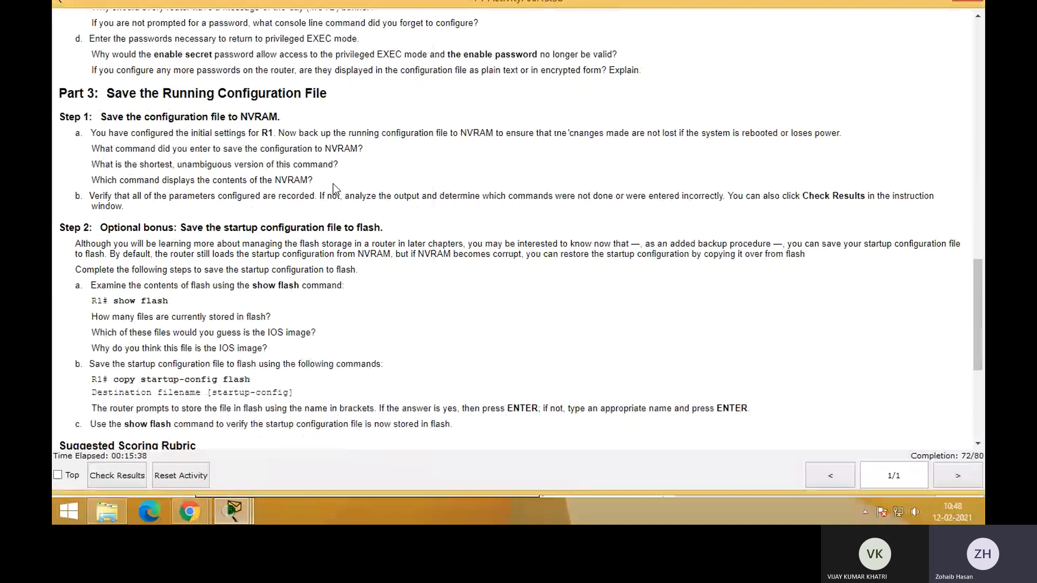
{"action": "scroll", "coordinate": [332, 183], "scroll_direction": "down", "scroll_amount": 3}
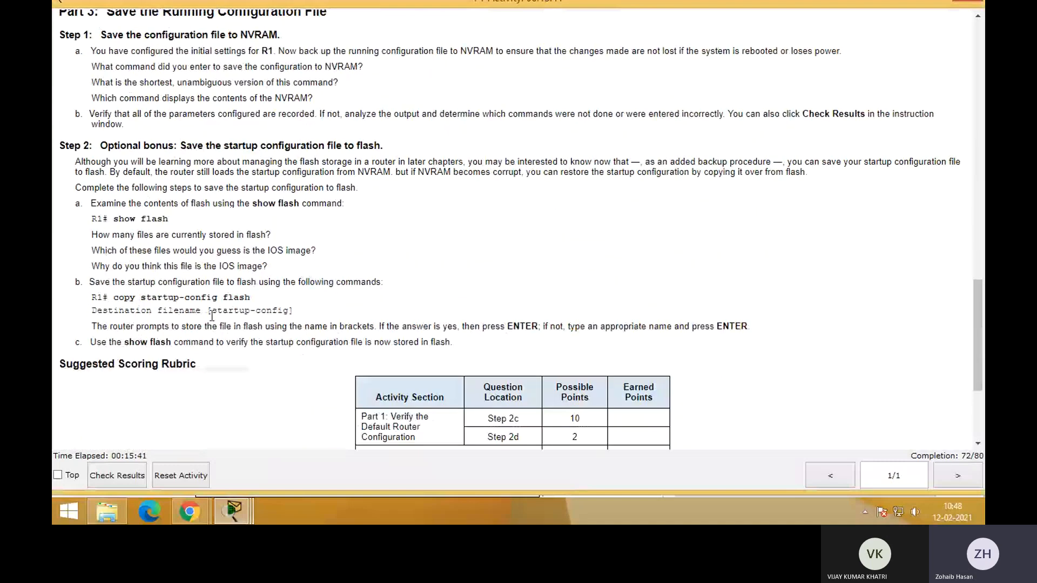
{"action": "scroll", "coordinate": [165, 187], "scroll_direction": "up", "scroll_amount": 6}
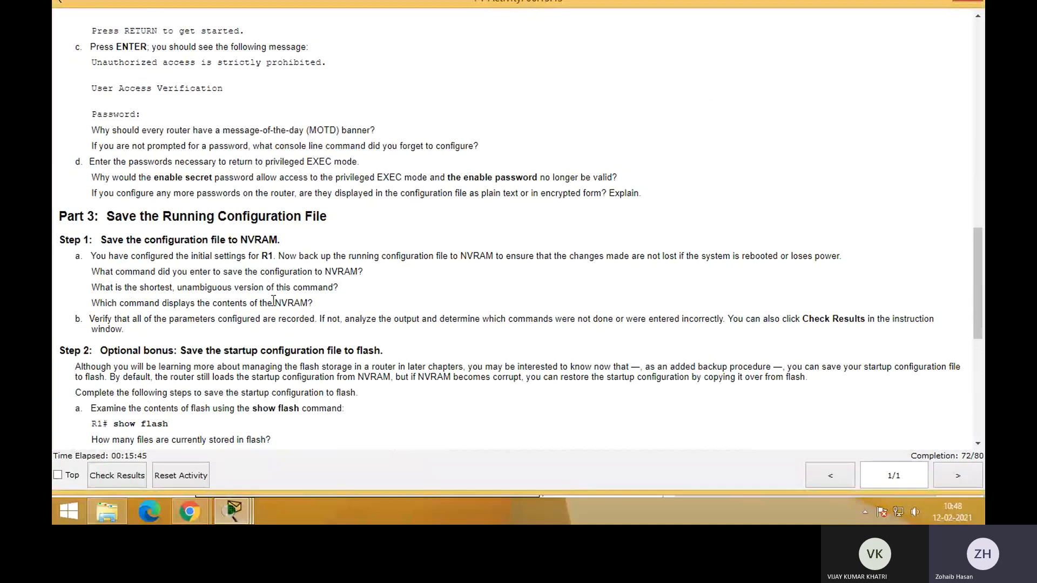
{"action": "left_click_drag", "start_coordinate": [275, 303], "coordinate": [308, 306]}
{"action": "scroll", "coordinate": [309, 306], "scroll_direction": "down", "scroll_amount": 3}
{"action": "left_click_drag", "start_coordinate": [140, 300], "coordinate": [203, 299]}
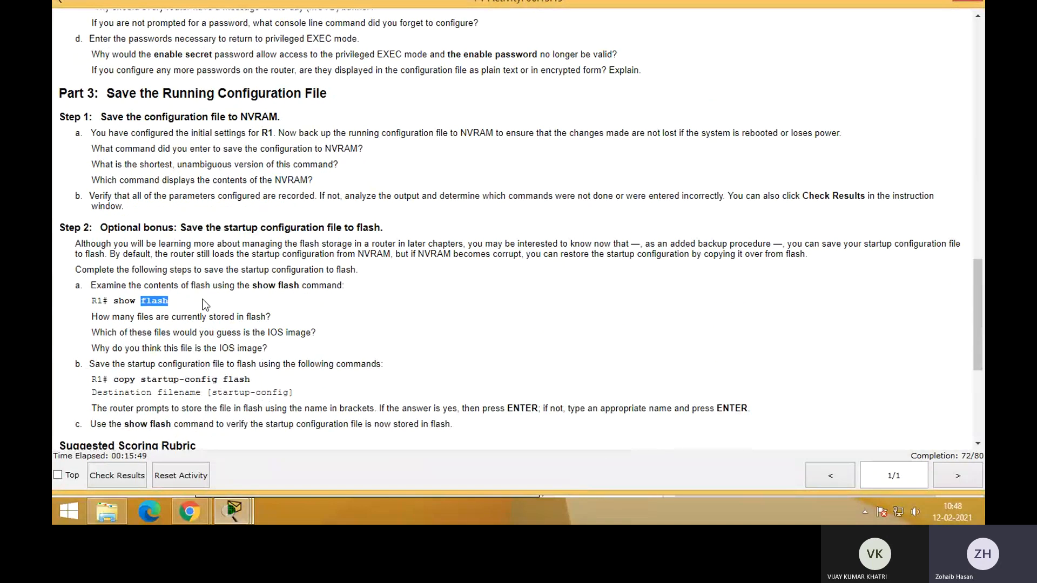
{"action": "left_click", "coordinate": [382, 316]}
Log back in to R1 with the console password and enter privileged EXEC mode with the enable secret password
{"action": "key", "text": "alt+Tab"}
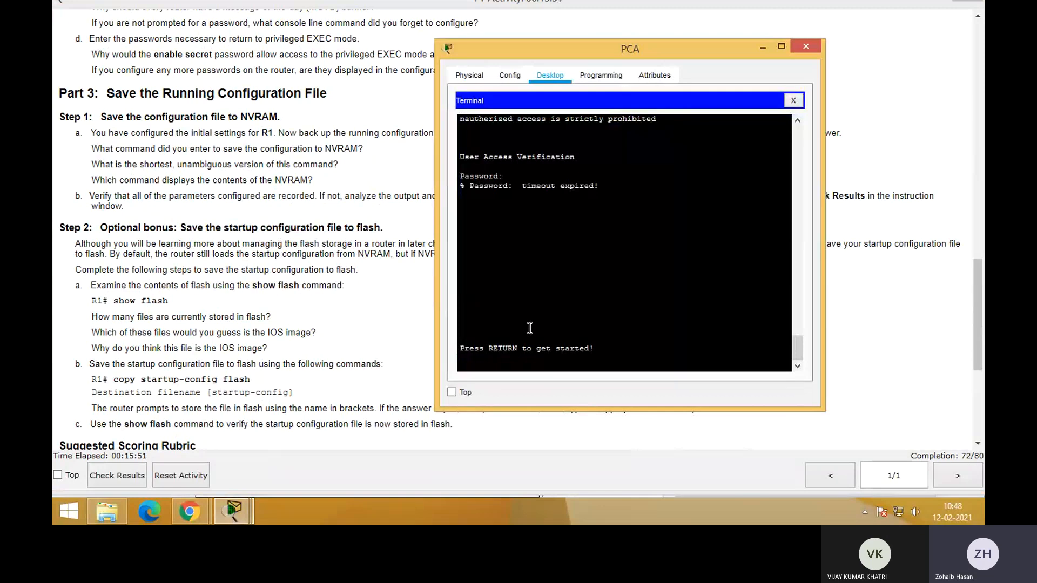
{"action": "key", "text": "Return"}
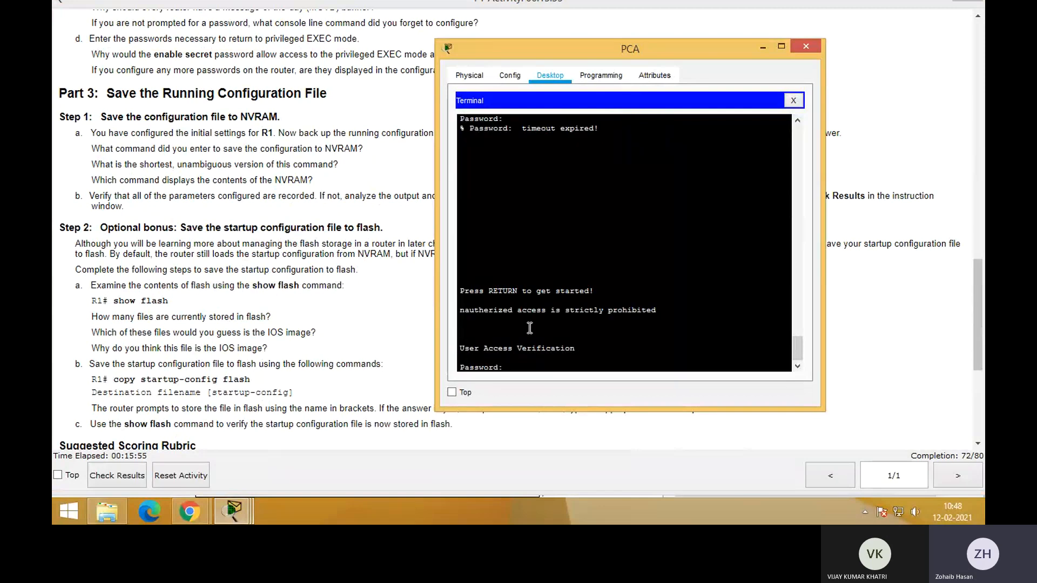
{"action": "key", "text": "Return"}
{"action": "type", "text": "e"}
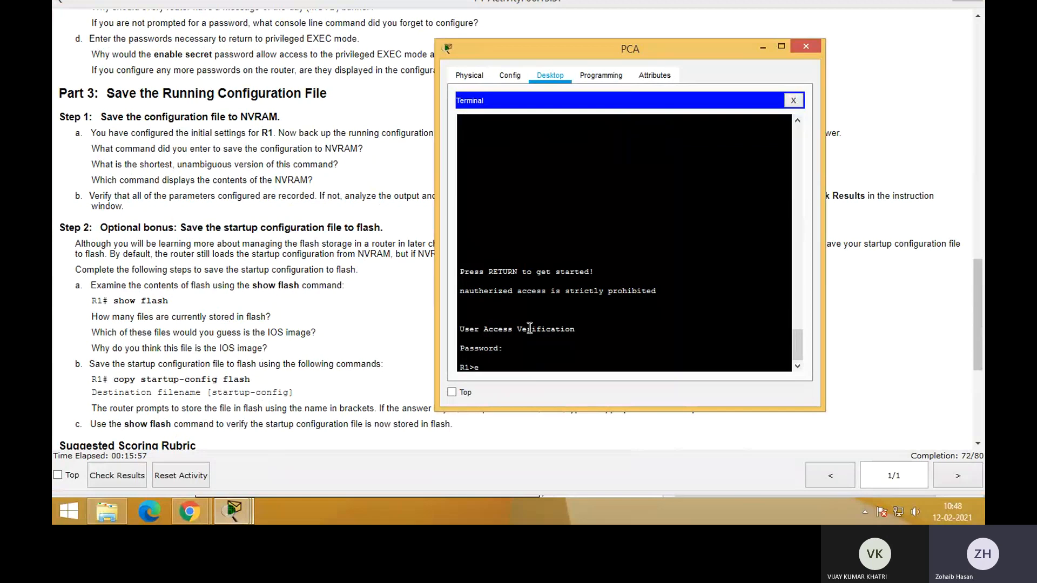
{"action": "type", "text": "n"}
{"action": "key", "text": "Return"}
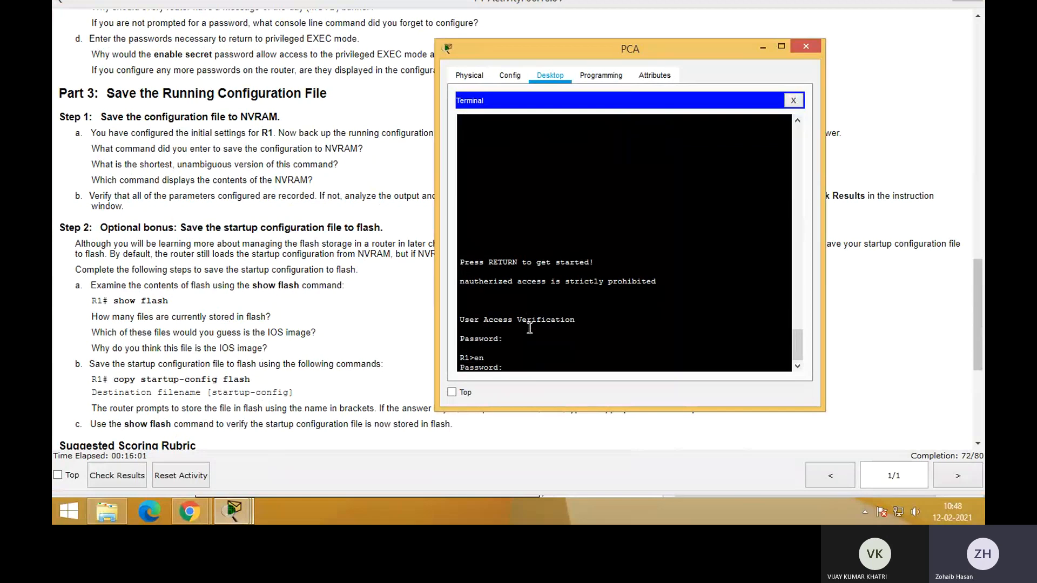
{"action": "key", "text": "Return"}
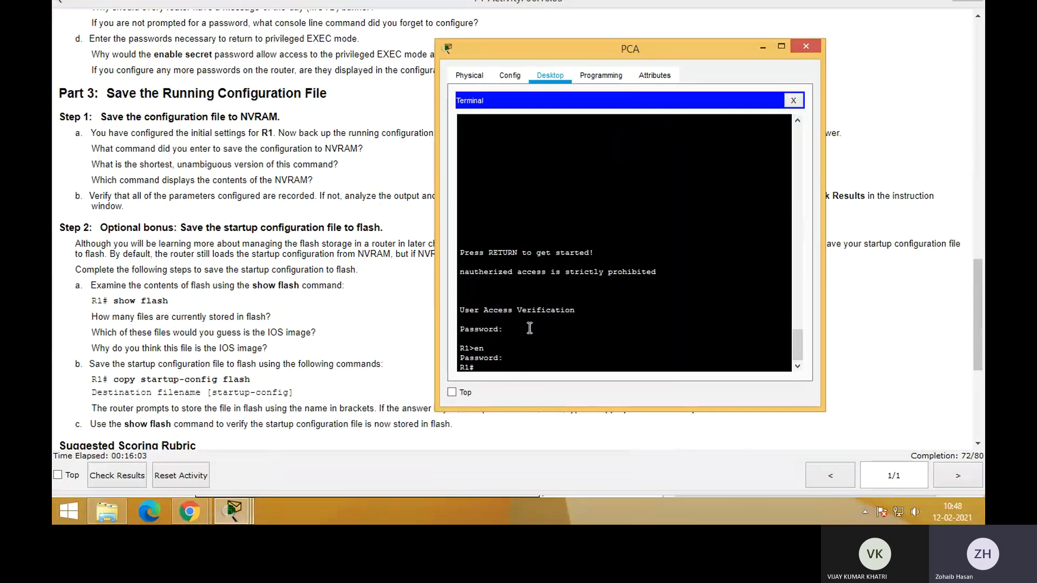
List R1's flash contents with show flash and examine the IOS image and the other stored file names
{"action": "type", "text": "show flashj"}
{"action": "key", "text": "Return"}
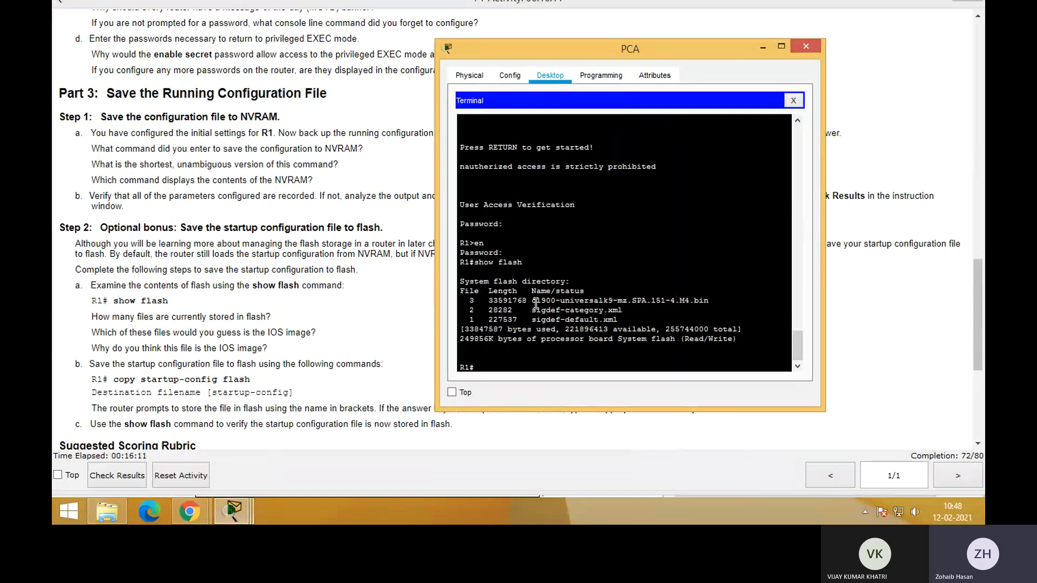
{"action": "left_click_drag", "start_coordinate": [532, 301], "coordinate": [719, 300]}
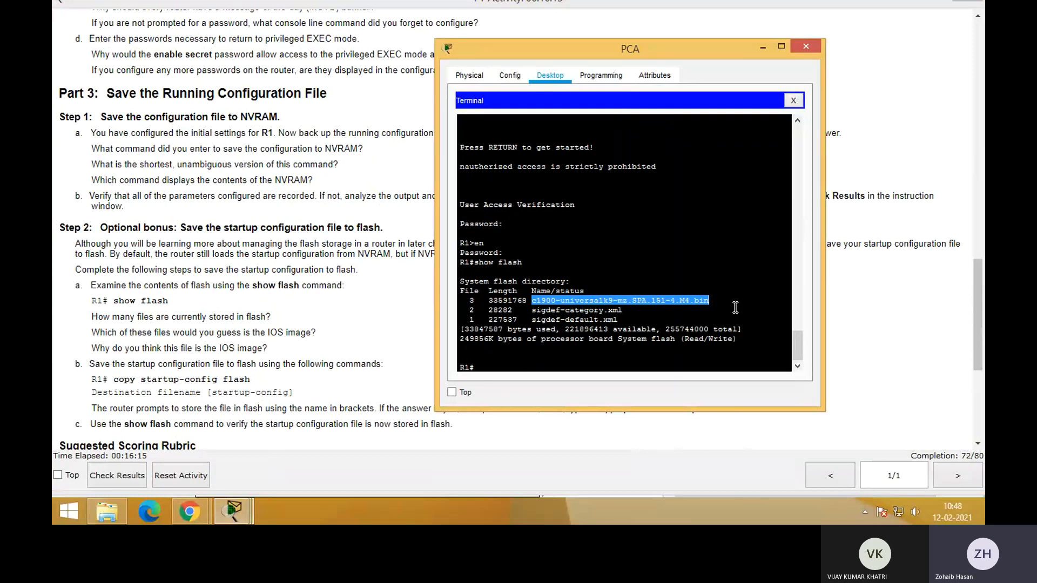
{"action": "left_click", "coordinate": [735, 308]}
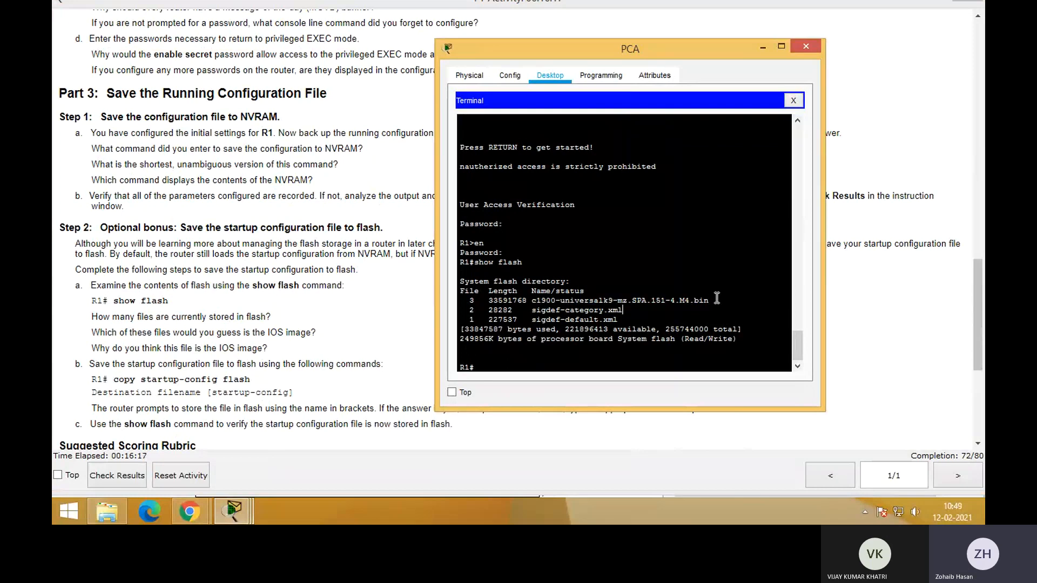
{"action": "left_click_drag", "start_coordinate": [717, 301], "coordinate": [636, 320]}
{"action": "left_click", "coordinate": [530, 309]}
Copy R1's startup configuration to flash with copy start flash, accepting the default destination filename startup-config
{"action": "left_click", "coordinate": [518, 366]}
{"action": "type", "text": "copy start"}
{"action": "left_click", "coordinate": [234, 408]}
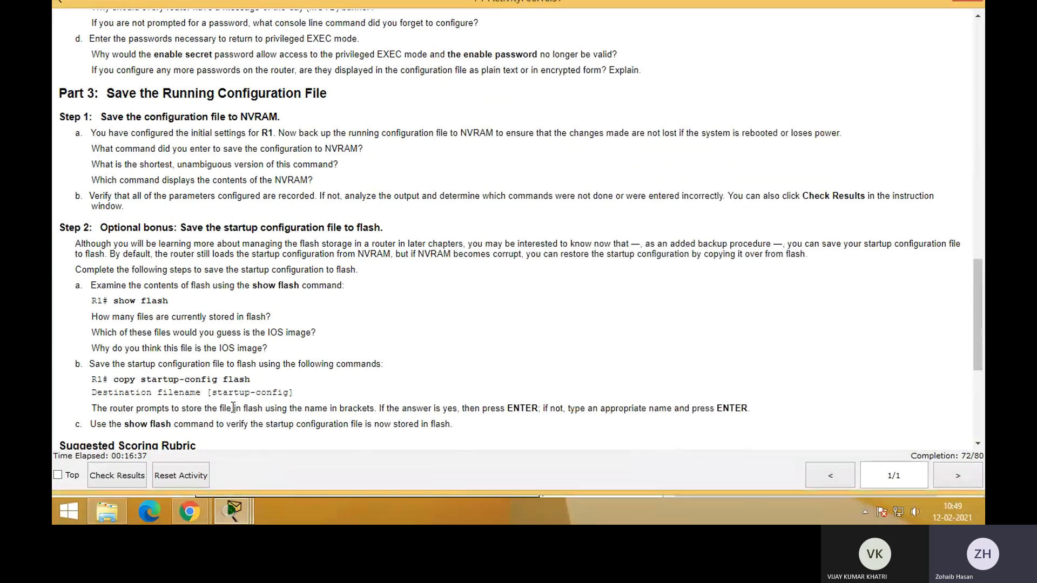
{"action": "left_click_drag", "start_coordinate": [114, 379], "coordinate": [251, 382]}
{"action": "key", "text": "alt+Tab"}
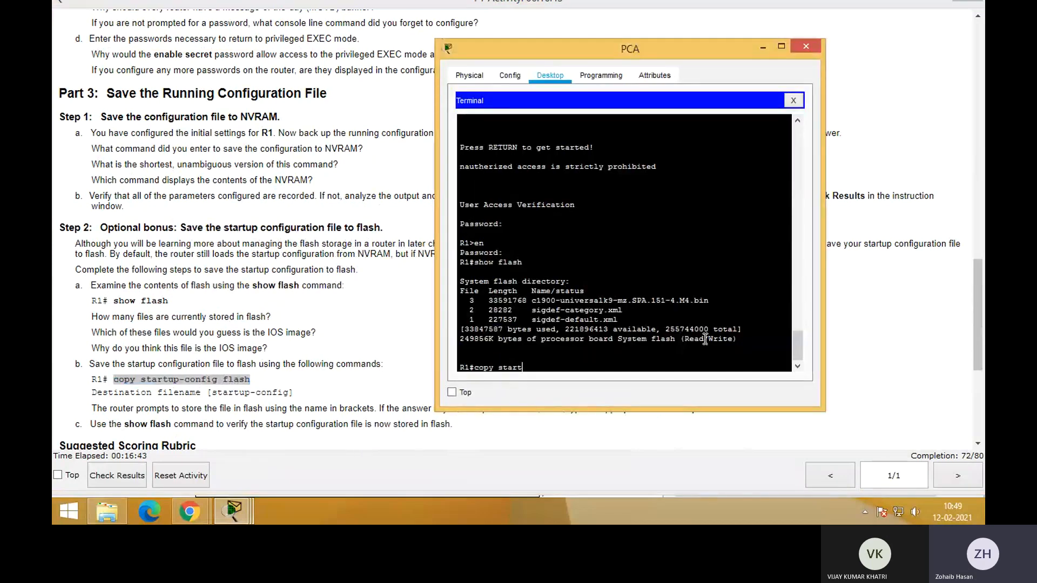
{"action": "type", "text": "flash"}
{"action": "key", "text": "Return"}
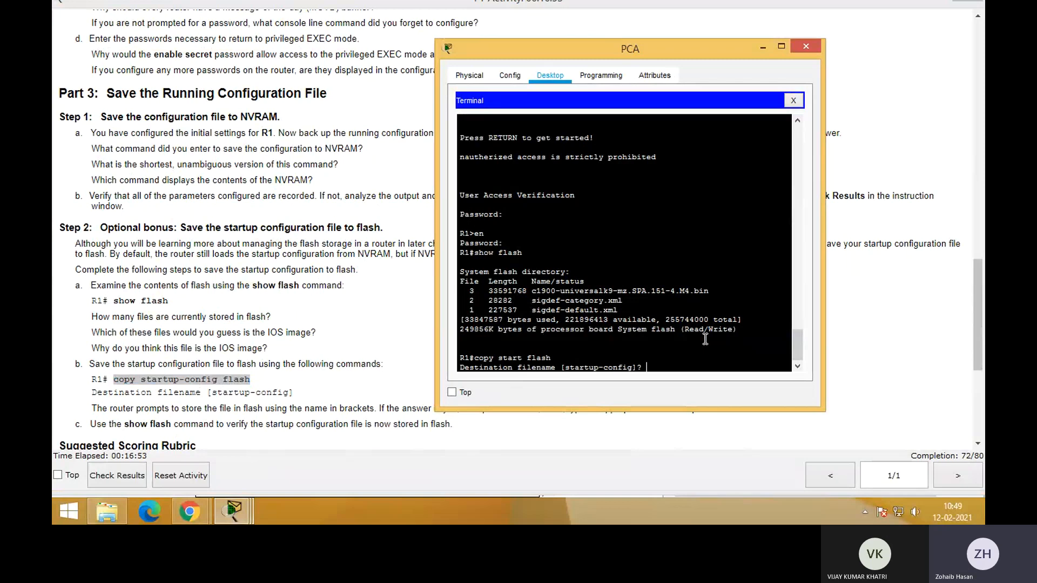
{"action": "key", "text": "Return"}
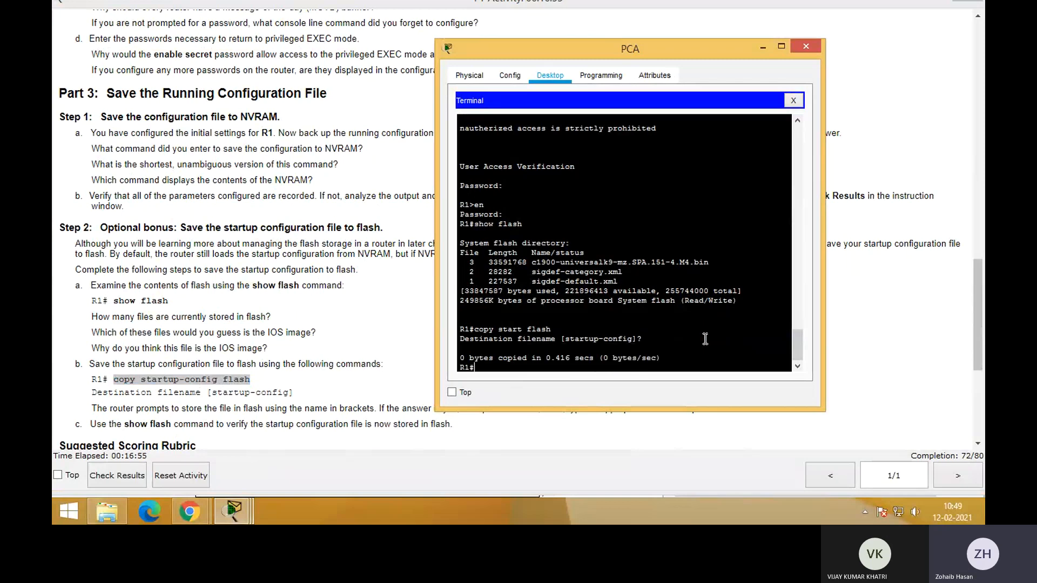
List R1's flash contents again with show flash and check for the startup-config file
{"action": "type", "text": "show flash"}
{"action": "key", "text": "Return"}
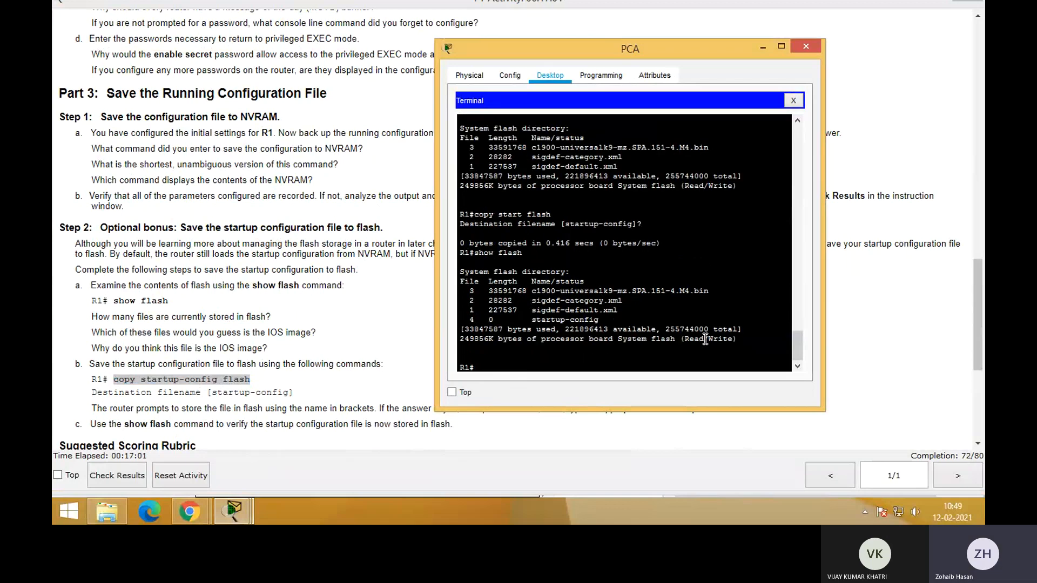
{"action": "left_click_drag", "start_coordinate": [527, 320], "coordinate": [613, 316]}
{"action": "left_click", "coordinate": [494, 322]}
{"action": "left_click_drag", "start_coordinate": [498, 320], "coordinate": [611, 329]}
{"action": "left_click", "coordinate": [627, 328]}
{"action": "left_click", "coordinate": [300, 332]}
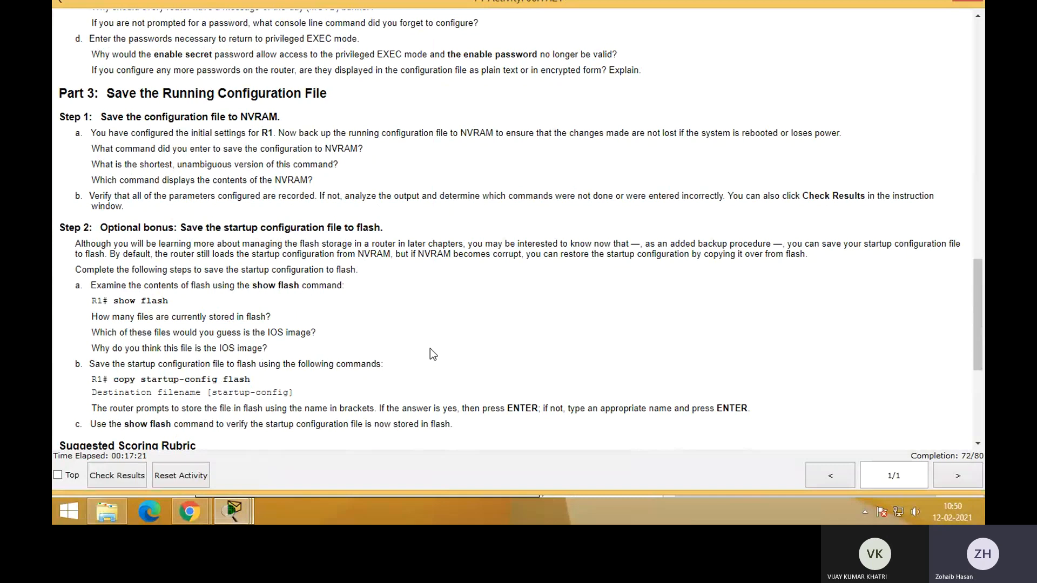
Recheck the startup-config entry in the flash listing and look back through the earlier terminal output
{"action": "key", "text": "alt+Tab"}
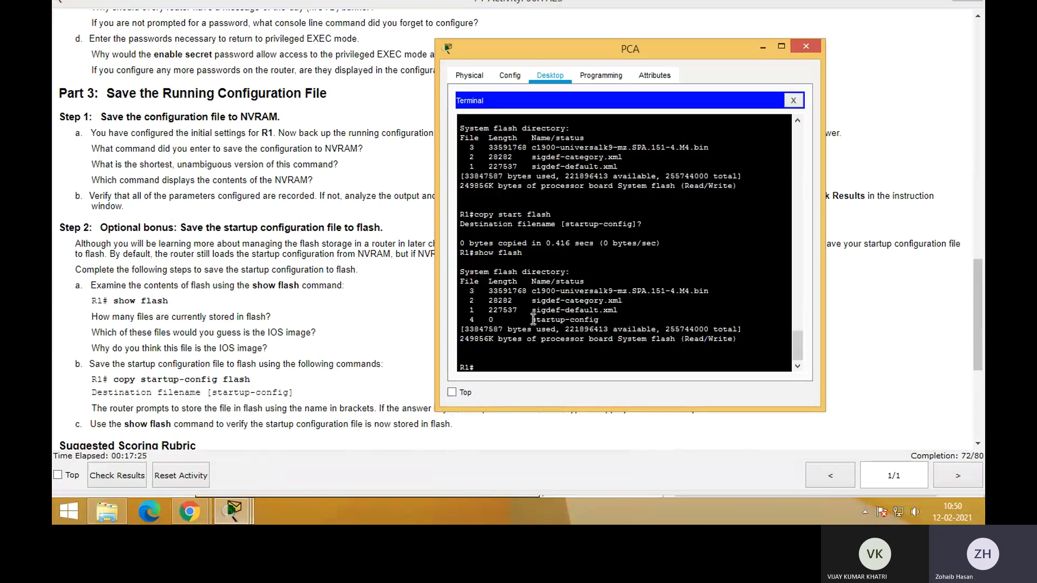
{"action": "left_click_drag", "start_coordinate": [533, 319], "coordinate": [603, 320]}
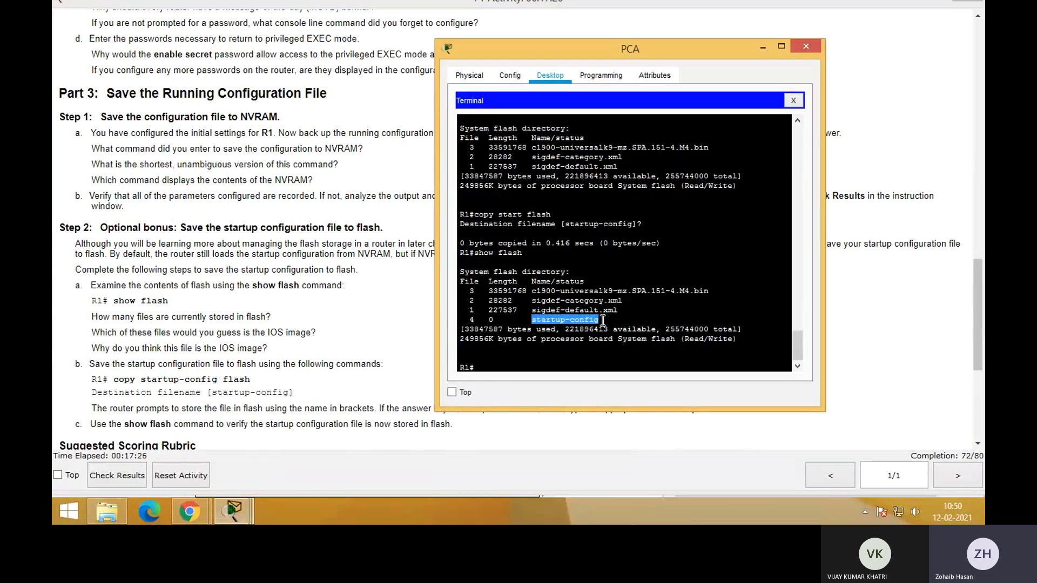
{"action": "left_click", "coordinate": [588, 362]}
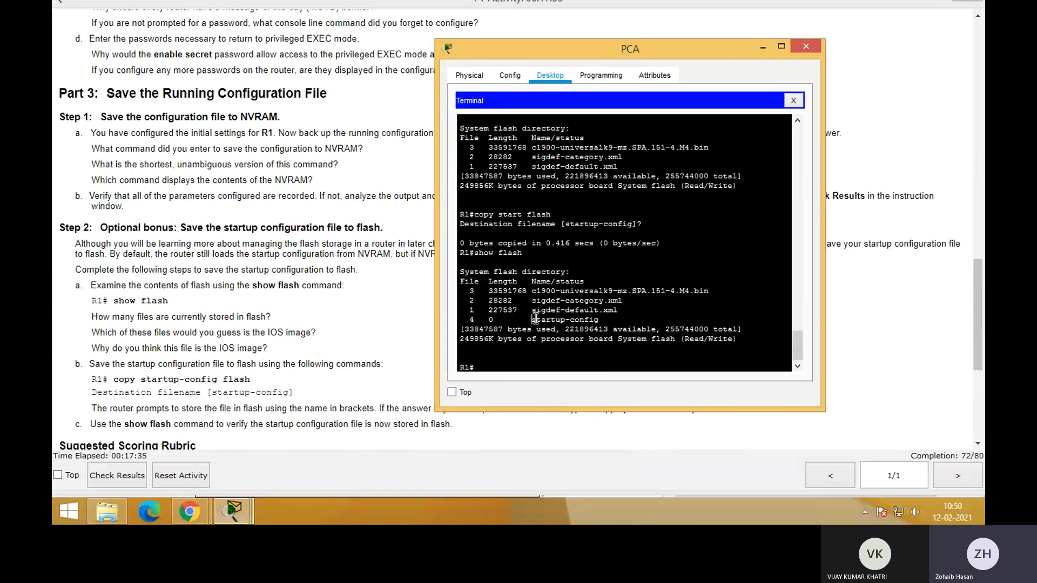
{"action": "left_click_drag", "start_coordinate": [533, 320], "coordinate": [628, 321]}
{"action": "scroll", "coordinate": [621, 303], "scroll_direction": "up", "scroll_amount": 15}
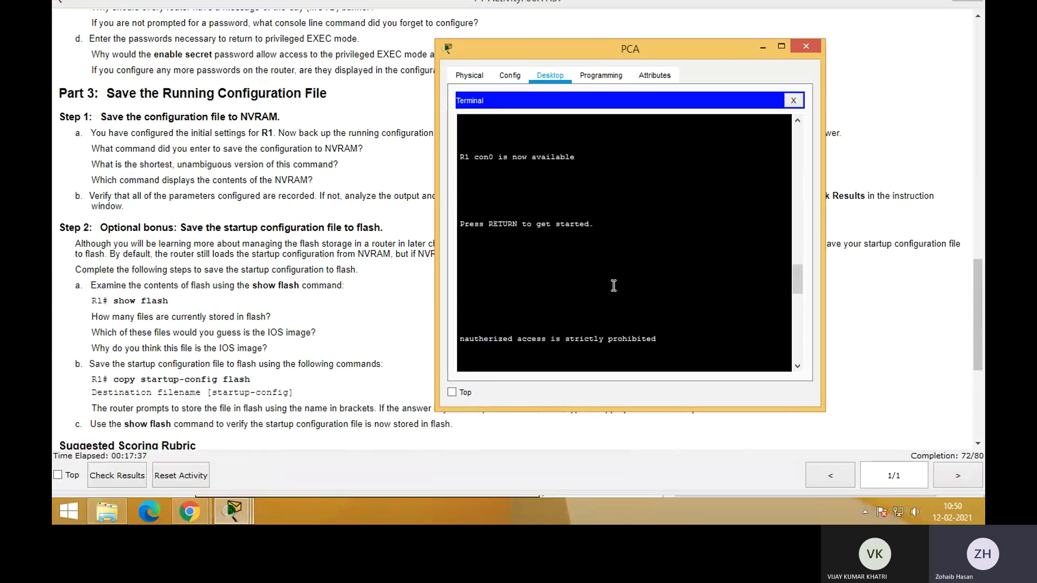
{"action": "scroll", "coordinate": [614, 285], "scroll_direction": "up", "scroll_amount": 3}
{"action": "scroll", "coordinate": [614, 285], "scroll_direction": "down", "scroll_amount": 7}
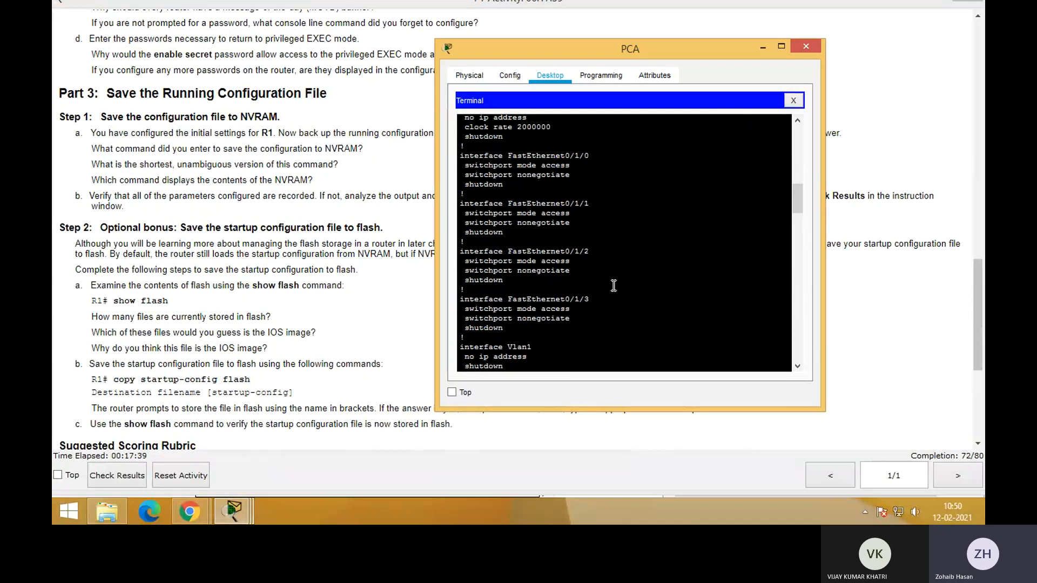
{"action": "scroll", "coordinate": [614, 286], "scroll_direction": "down", "scroll_amount": 15}
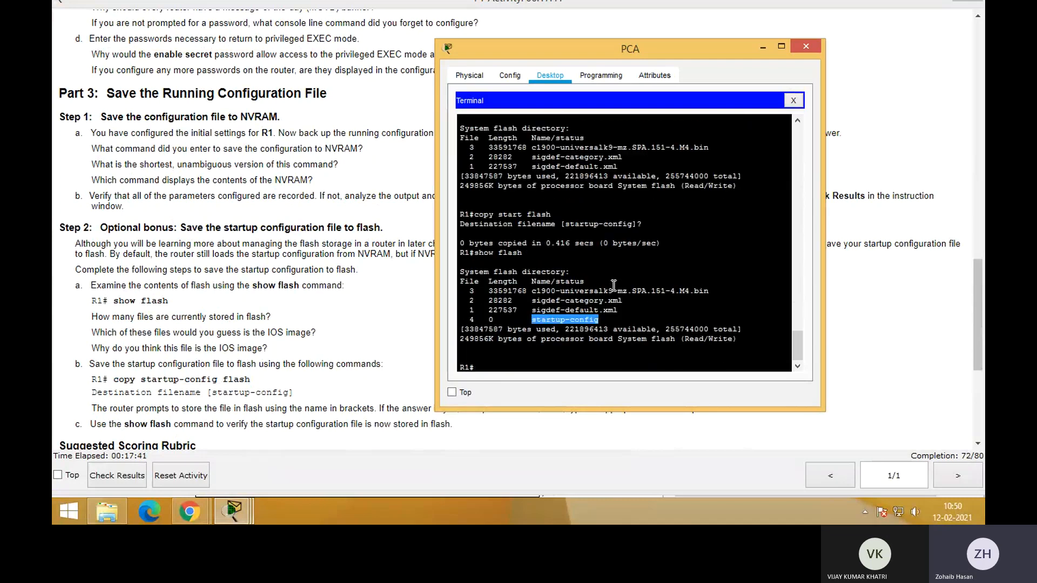
{"action": "left_click", "coordinate": [609, 355]}
{"action": "left_click_drag", "start_coordinate": [532, 318], "coordinate": [607, 320]}
{"action": "left_click", "coordinate": [468, 327]}
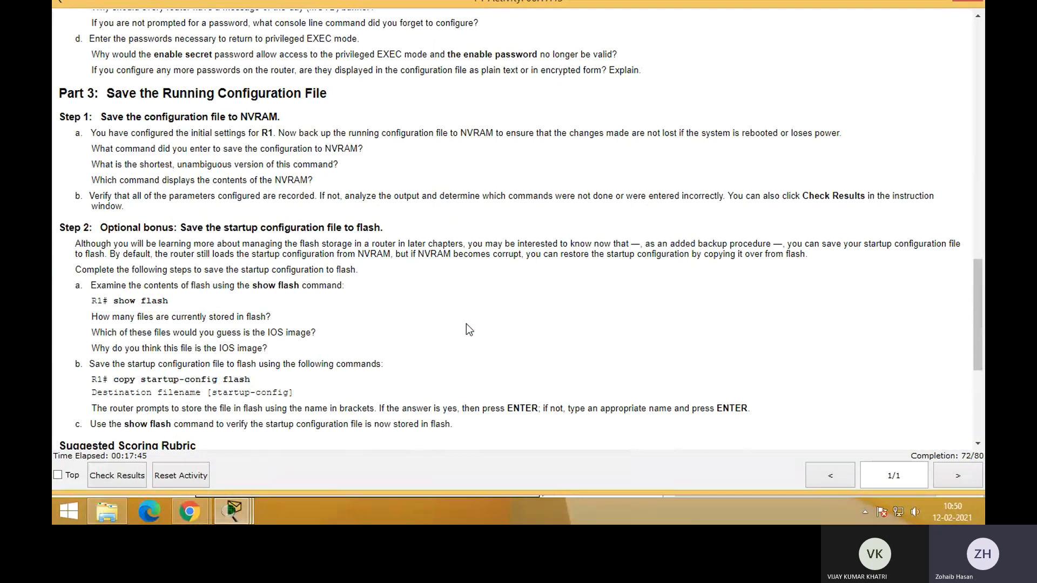
Close PCA's terminal, its device window and the activity instructions, and start a new blank network without saving the current one
{"action": "key", "text": "alt+Tab"}
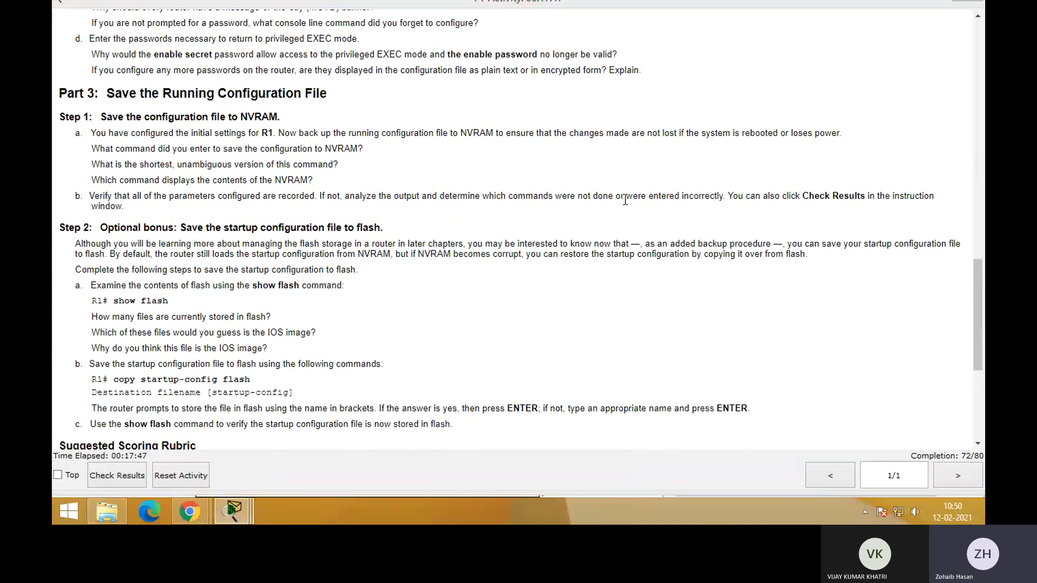
{"action": "key", "text": "alt+Tab"}
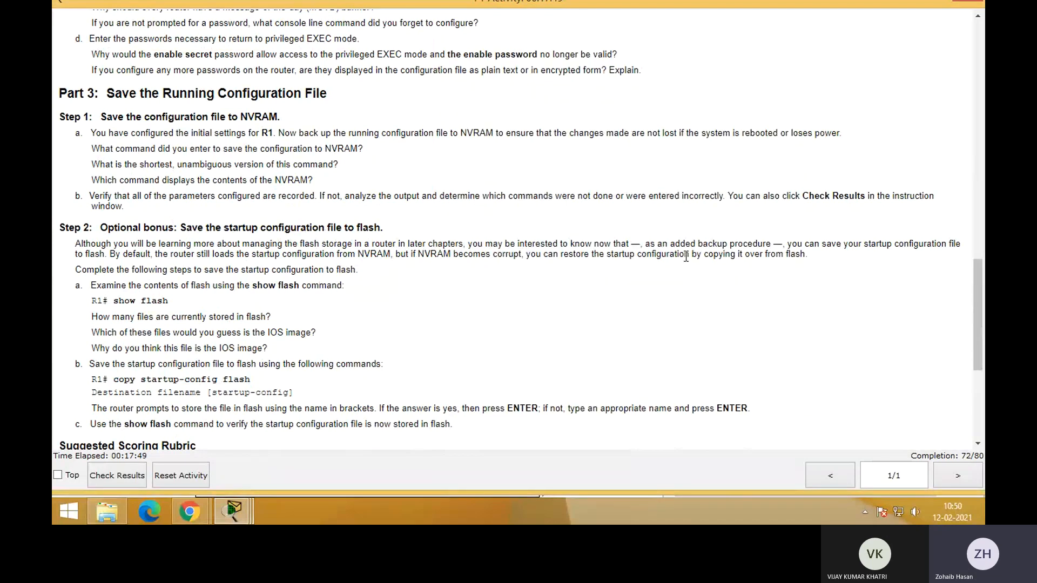
{"action": "key", "text": "alt+Tab"}
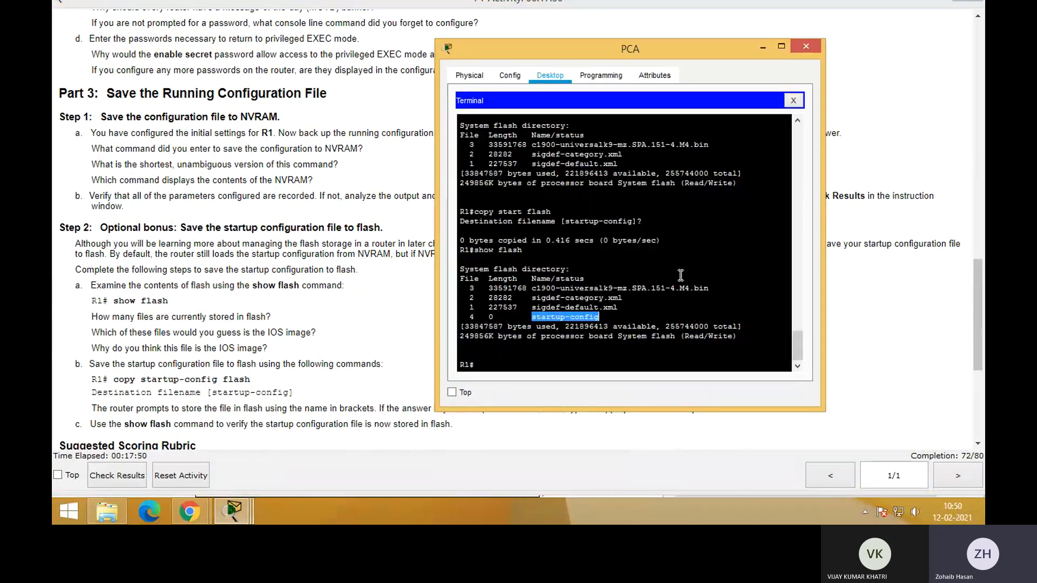
{"action": "left_click", "coordinate": [794, 100]}
{"action": "left_click", "coordinate": [806, 47]}
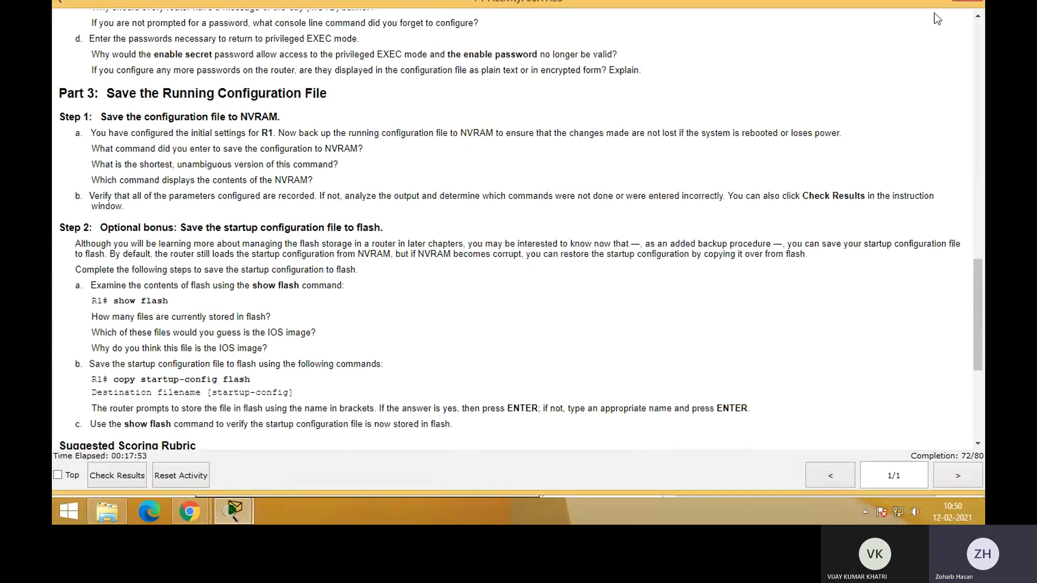
{"action": "left_click", "coordinate": [971, 4]}
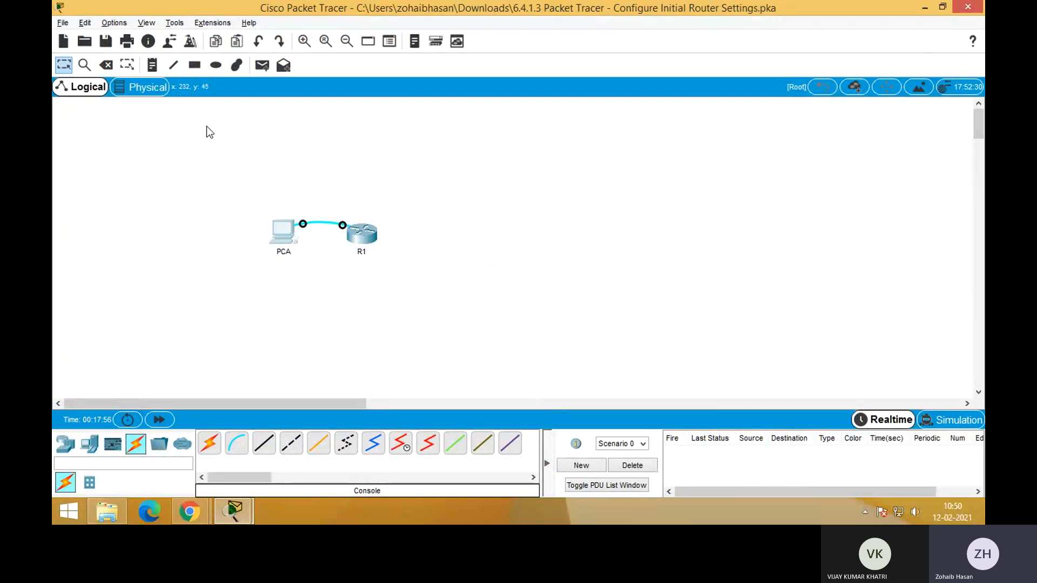
{"action": "left_click", "coordinate": [64, 41]}
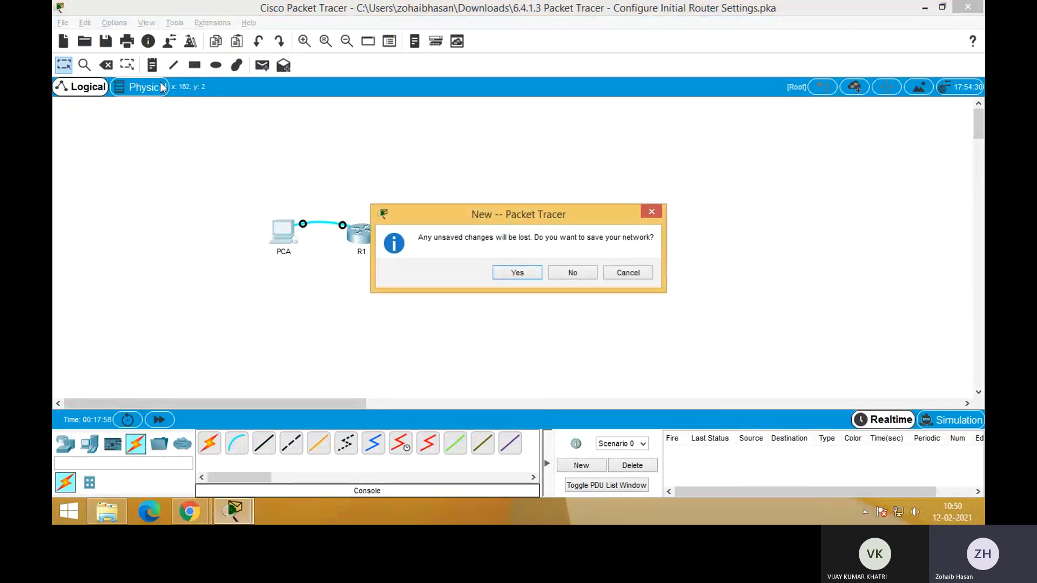
{"action": "left_click", "coordinate": [563, 277]}
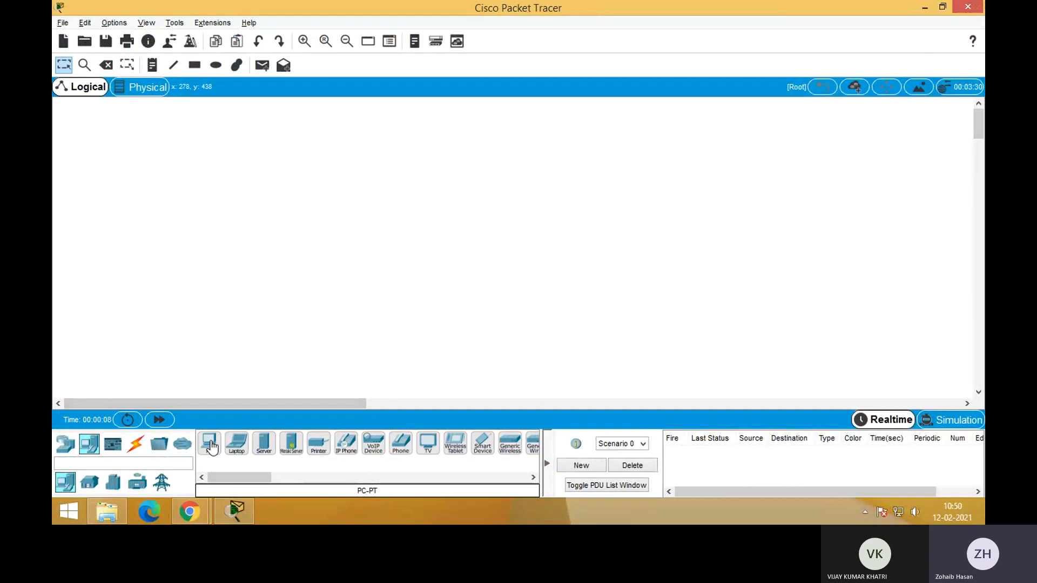
Place two PC-PT end devices in the empty workspace, the second one below and to the right of the first
{"action": "left_click", "coordinate": [211, 447]}
{"action": "left_click", "coordinate": [214, 266]}
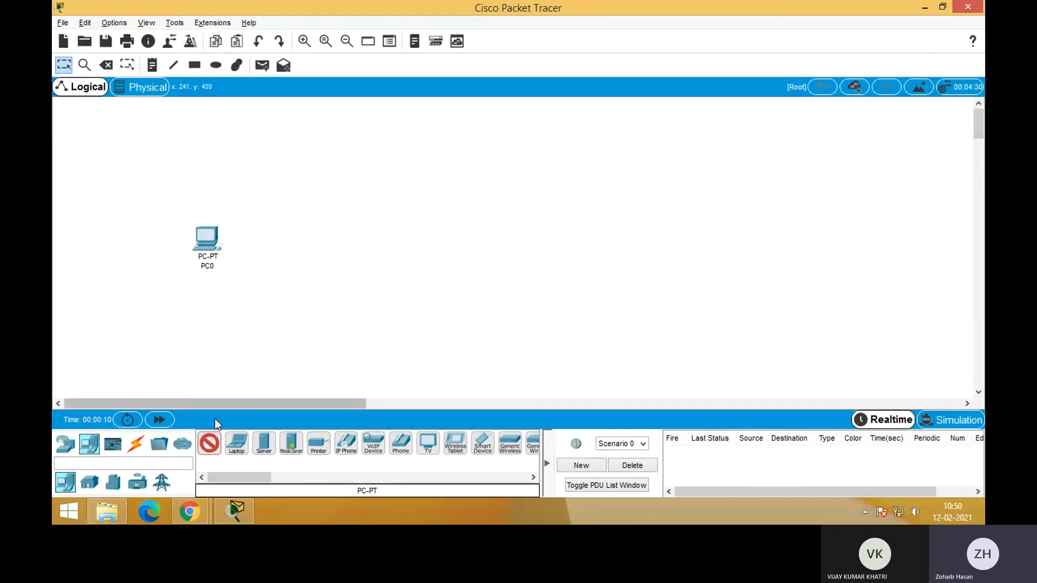
{"action": "left_click", "coordinate": [277, 285]}
{"action": "left_click", "coordinate": [209, 445]}
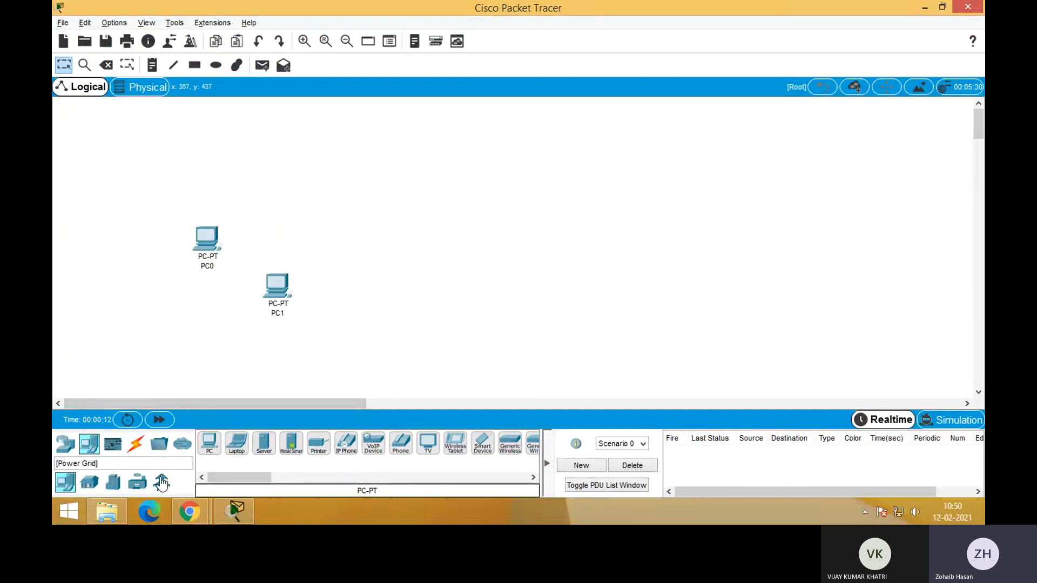
Add a generic Switch-PT directly above PC1
{"action": "left_click", "coordinate": [66, 444]}
{"action": "left_click", "coordinate": [90, 483]}
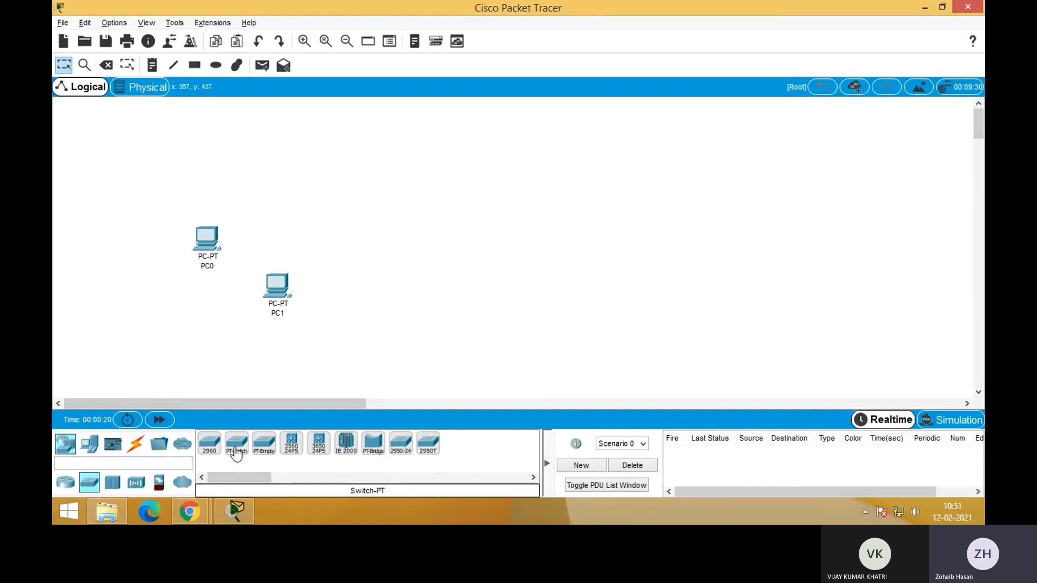
{"action": "left_click", "coordinate": [236, 454]}
{"action": "left_click", "coordinate": [278, 220]}
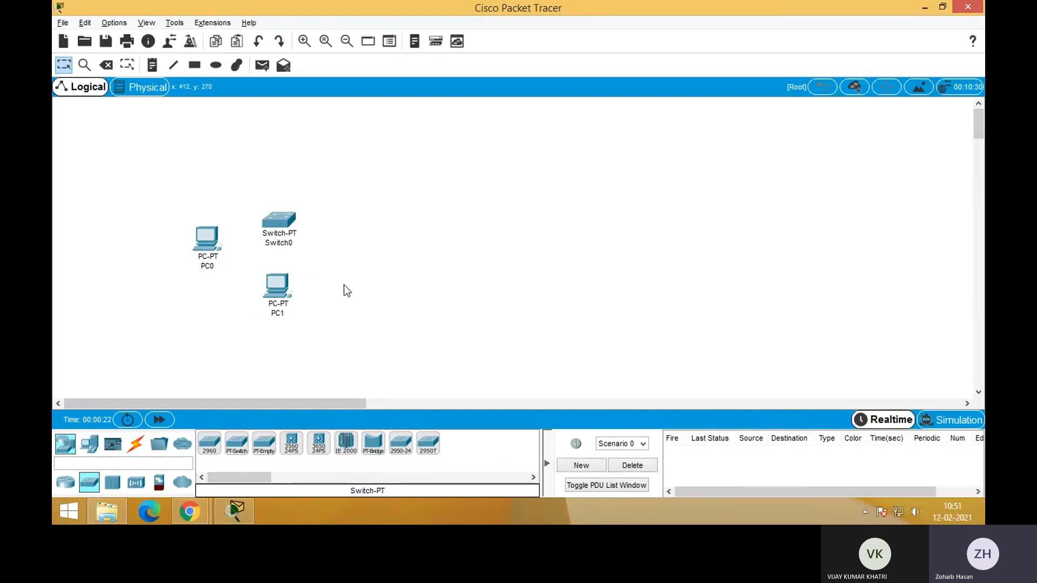
Duplicate both PCs and the switch to the right of the originals, and move the copy of PC0 to the right of the copied switch
{"action": "left_click_drag", "start_coordinate": [169, 183], "coordinate": [331, 327]}
{"action": "left_click", "coordinate": [490, 209]}
{"action": "key", "text": "ctrl+v"}
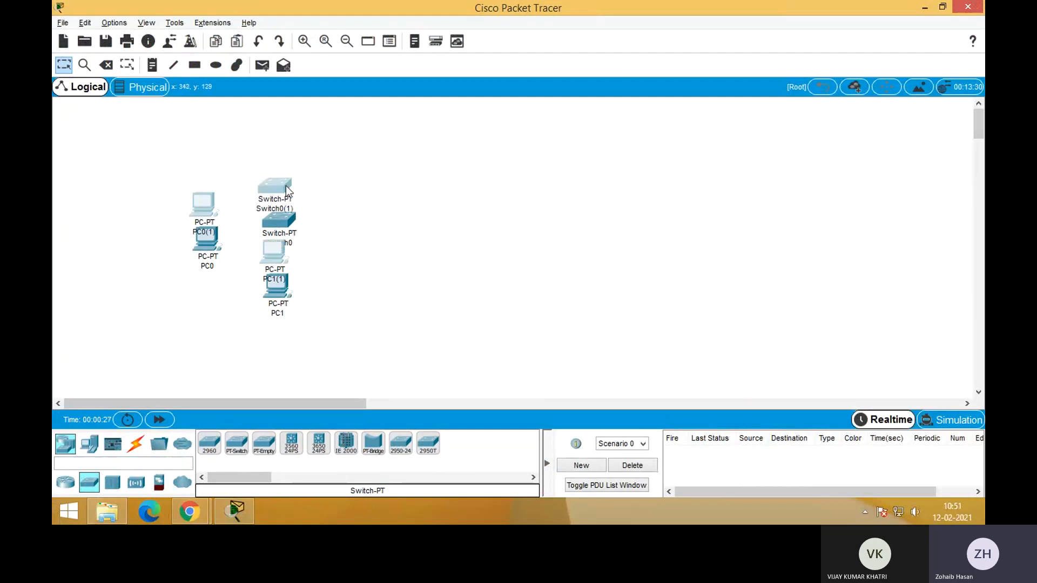
{"action": "left_click_drag", "start_coordinate": [286, 190], "coordinate": [524, 217]}
{"action": "left_click_drag", "start_coordinate": [440, 234], "coordinate": [595, 252]}
{"action": "left_click", "coordinate": [447, 331]}
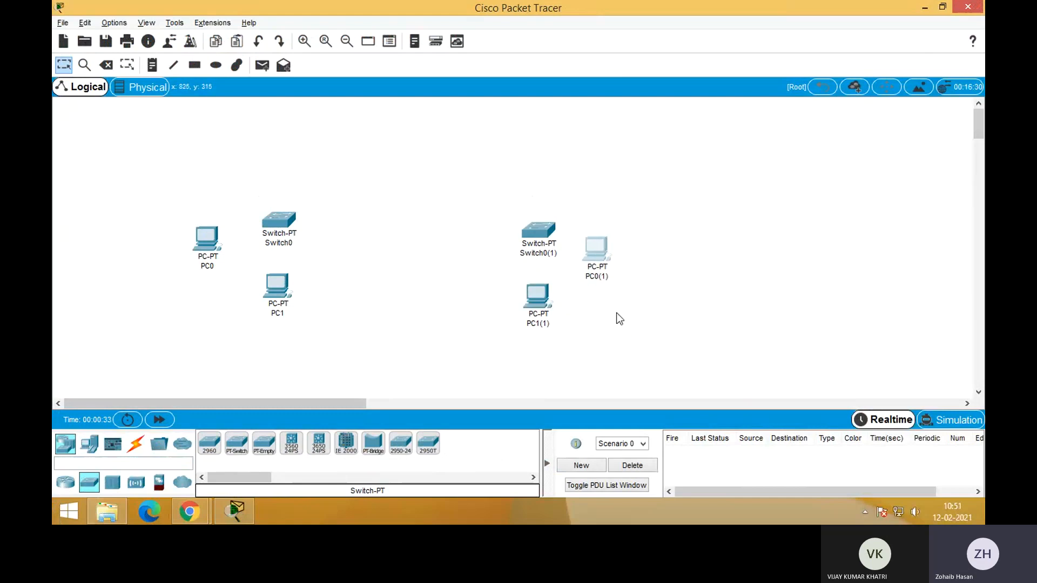
{"action": "left_click", "coordinate": [679, 274]}
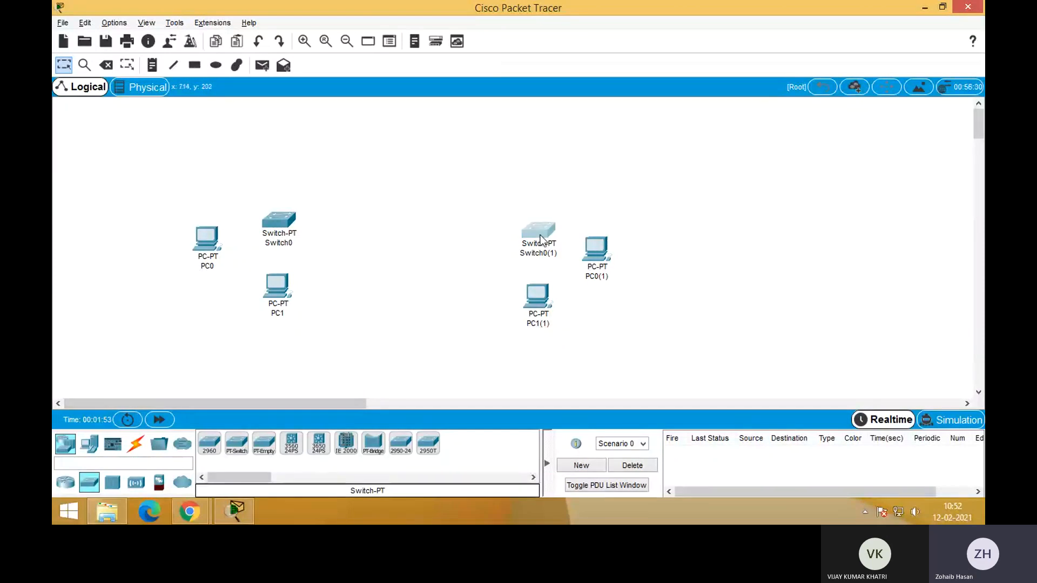
Move the copied switch level with Switch0 and raise the copy of PC0 so it sits beside the copied switch
{"action": "left_click_drag", "start_coordinate": [541, 235], "coordinate": [508, 226]}
{"action": "left_click_drag", "start_coordinate": [603, 261], "coordinate": [605, 229]}
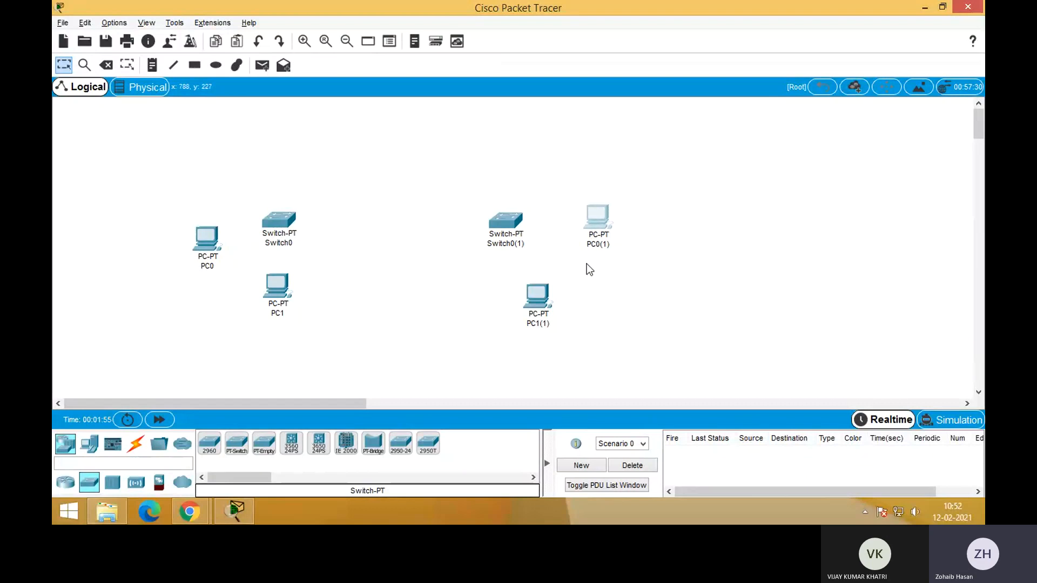
{"action": "left_click", "coordinate": [651, 284]}
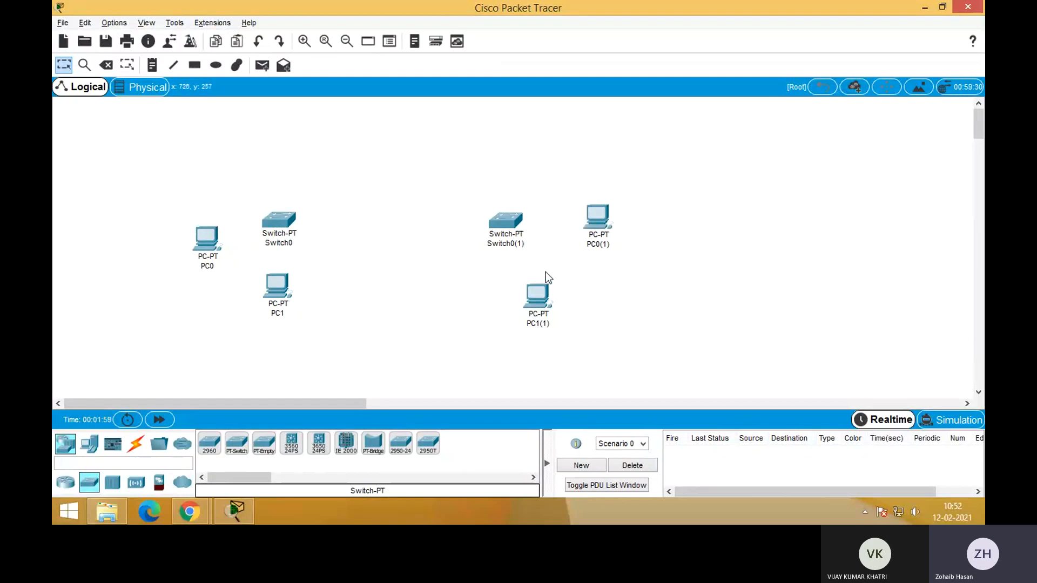
Rename the copied switch as Switch1
{"action": "left_click", "coordinate": [510, 246]}
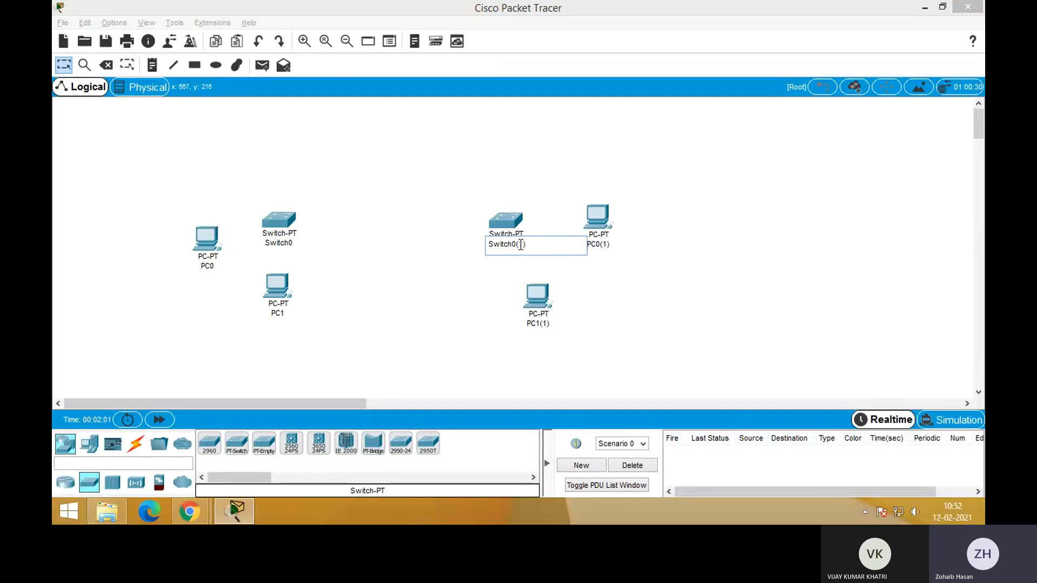
{"action": "key", "text": "BackSpace"}
{"action": "key", "text": "BackSpace"}
{"action": "key", "text": "Delete"}
{"action": "key", "text": "Delete"}
{"action": "type", "text": "1"}
{"action": "left_click", "coordinate": [719, 300]}
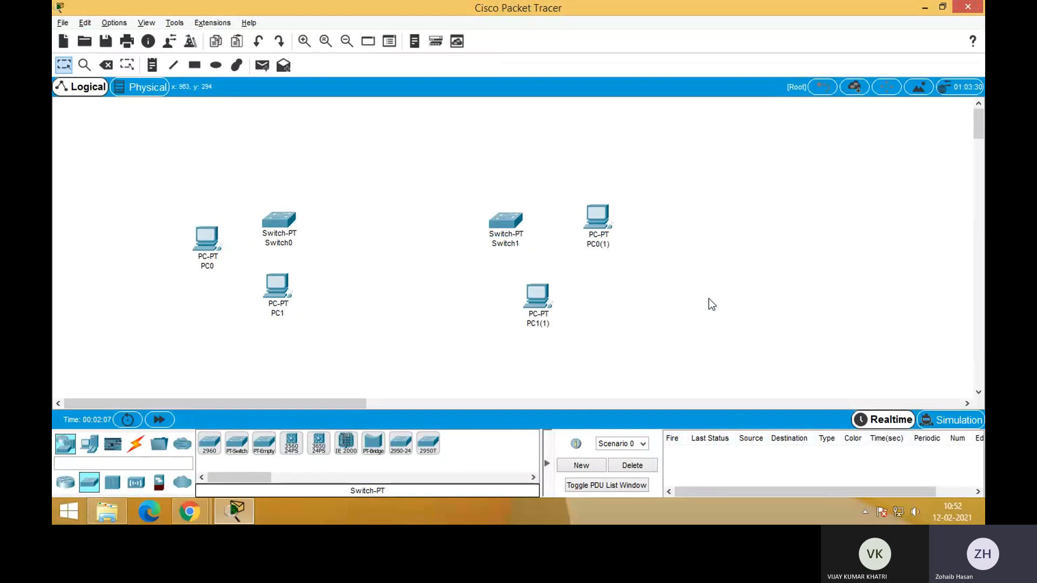
Rename the copy of PC0 beside Switch1 as PC2
{"action": "left_click", "coordinate": [599, 246]}
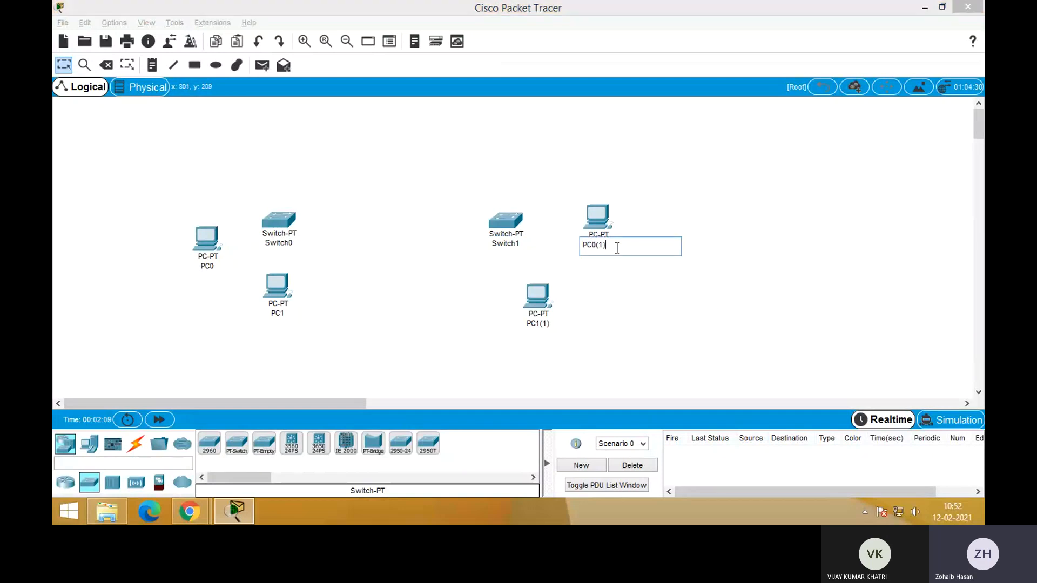
{"action": "key", "text": "BackSpace"}
{"action": "key", "text": "BackSpace"}
{"action": "key", "text": "BackSpace"}
{"action": "key", "text": "BackSpace"}
{"action": "key", "text": "Return"}
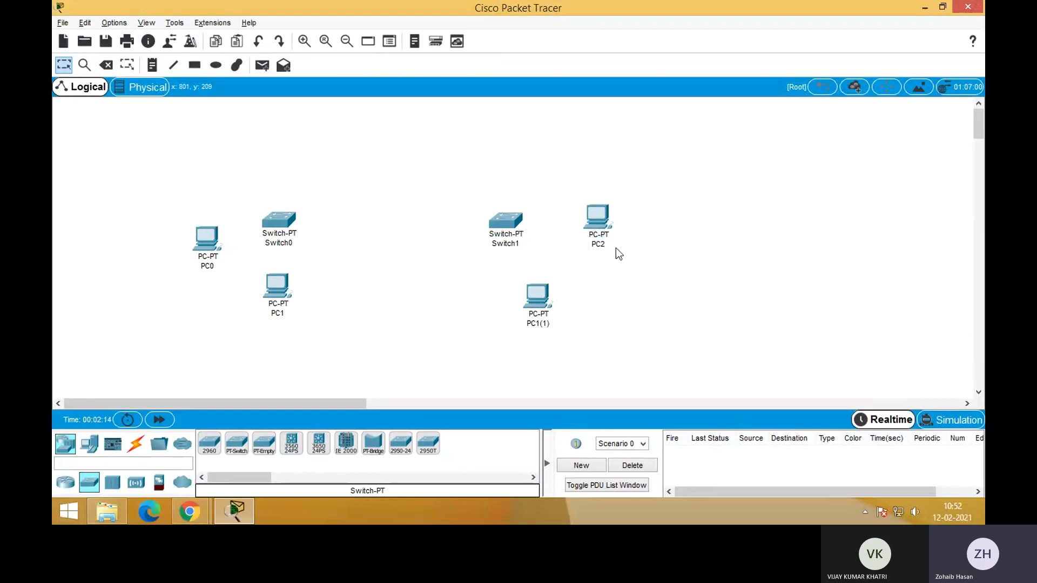
Rename the copy of PC1 below Switch1 as PC3
{"action": "left_click", "coordinate": [544, 325]}
{"action": "key", "text": "BackSpace"}
{"action": "key", "text": "BackSpace"}
{"action": "key", "text": "BackSpace"}
{"action": "key", "text": "BackSpace"}
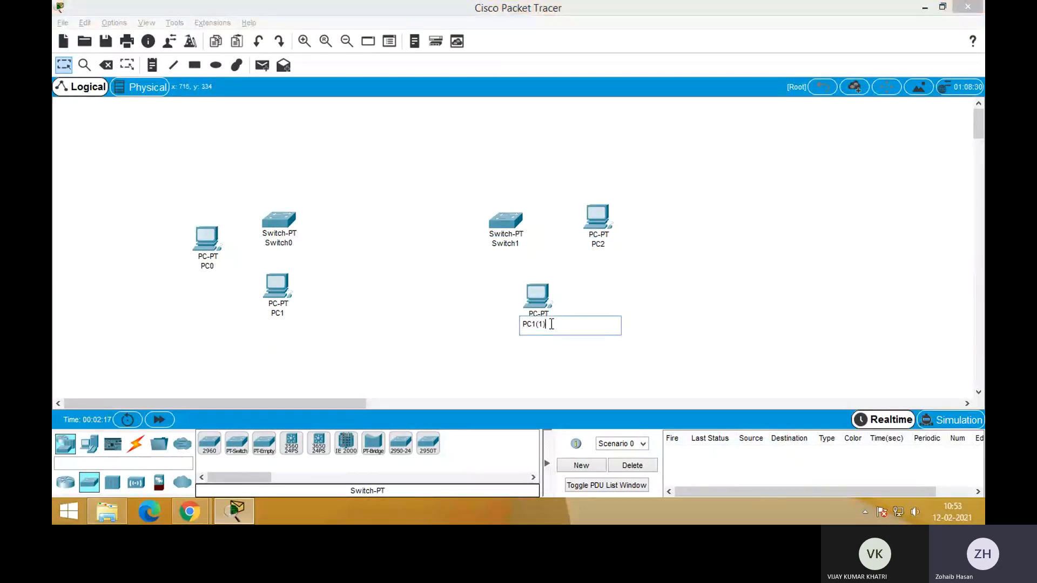
{"action": "type", "text": "3"}
{"action": "key", "text": "Return"}
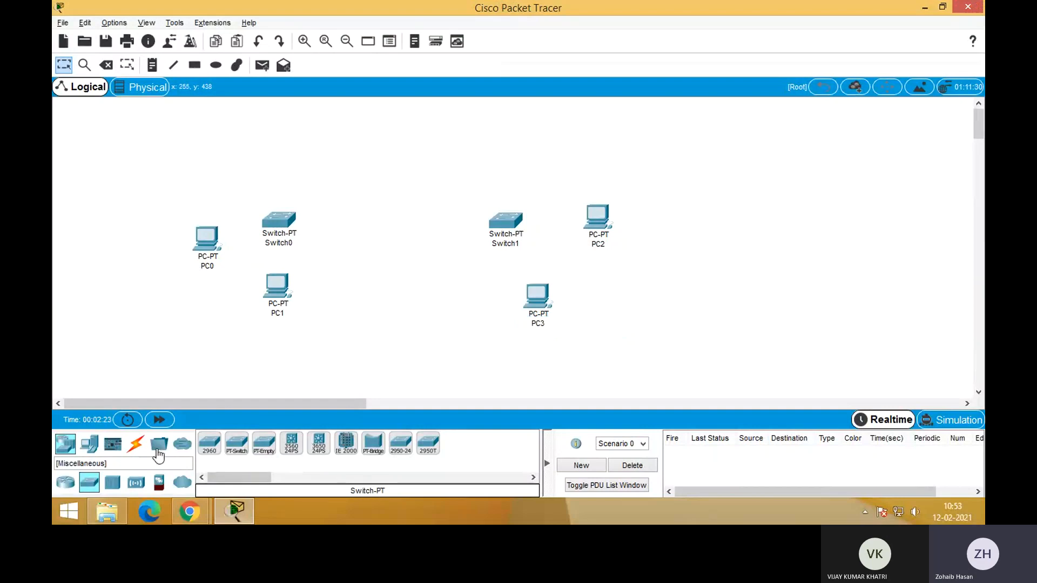
Add a 2901 router between and slightly above the two switches
{"action": "left_click", "coordinate": [135, 443]}
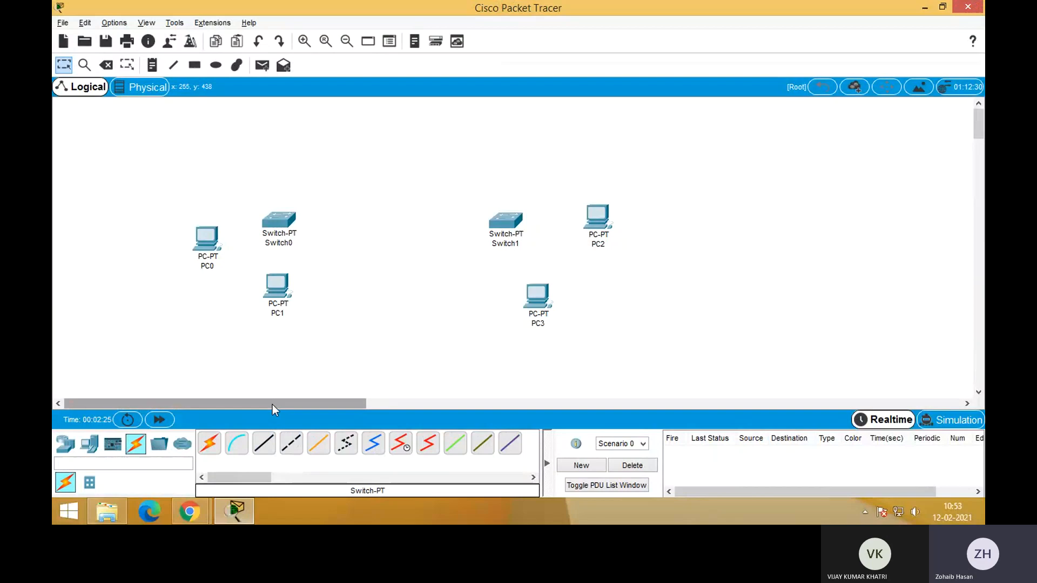
{"action": "left_click", "coordinate": [64, 450]}
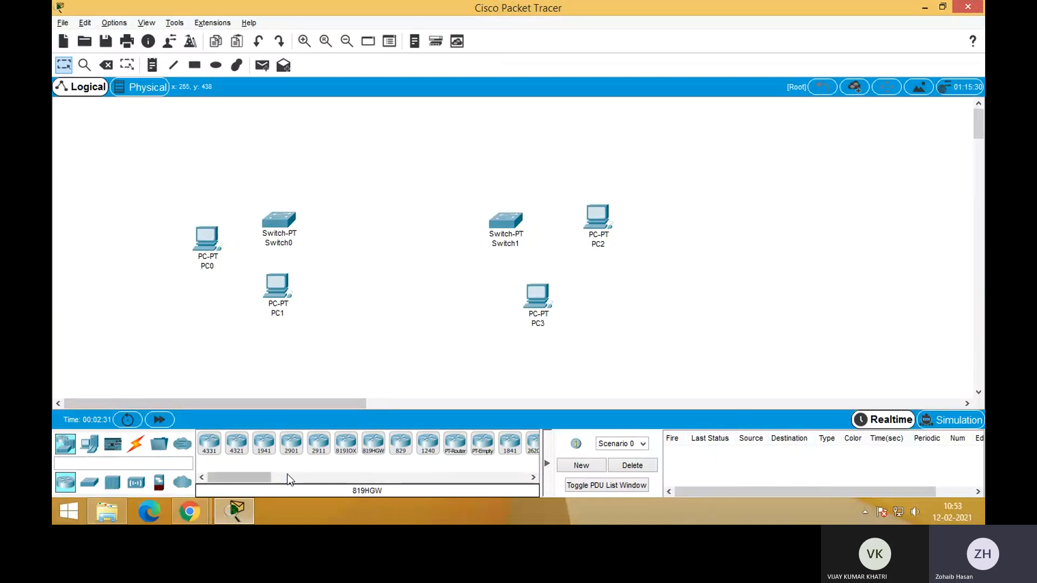
{"action": "left_click", "coordinate": [292, 443]}
{"action": "left_click", "coordinate": [385, 187]}
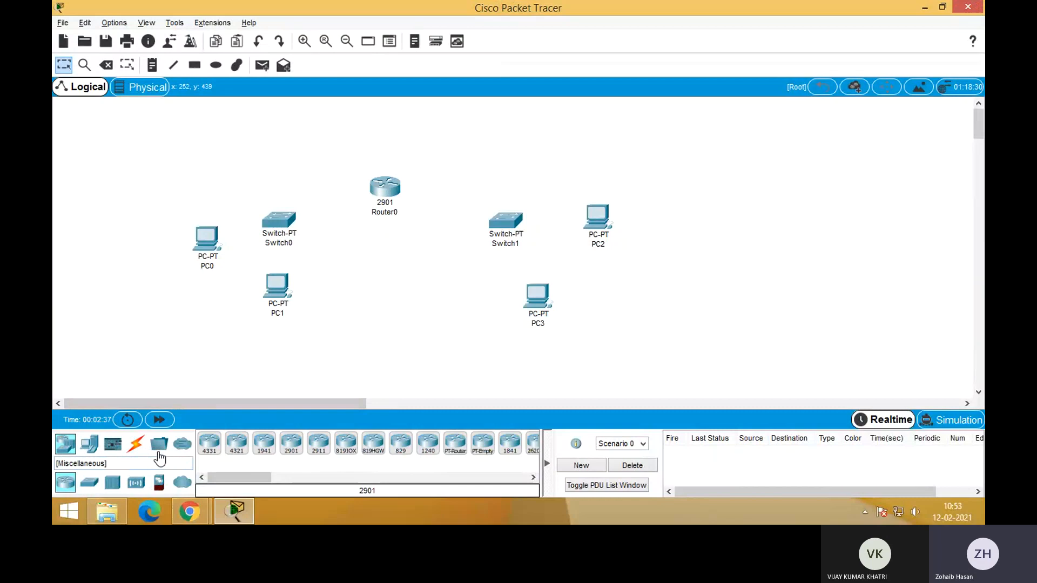
Connect PC0 and PC1 to Switch0 with Copper Straight-Through cables, using the switch's FastEthernet1/1 for PC1
{"action": "left_click", "coordinate": [135, 443]}
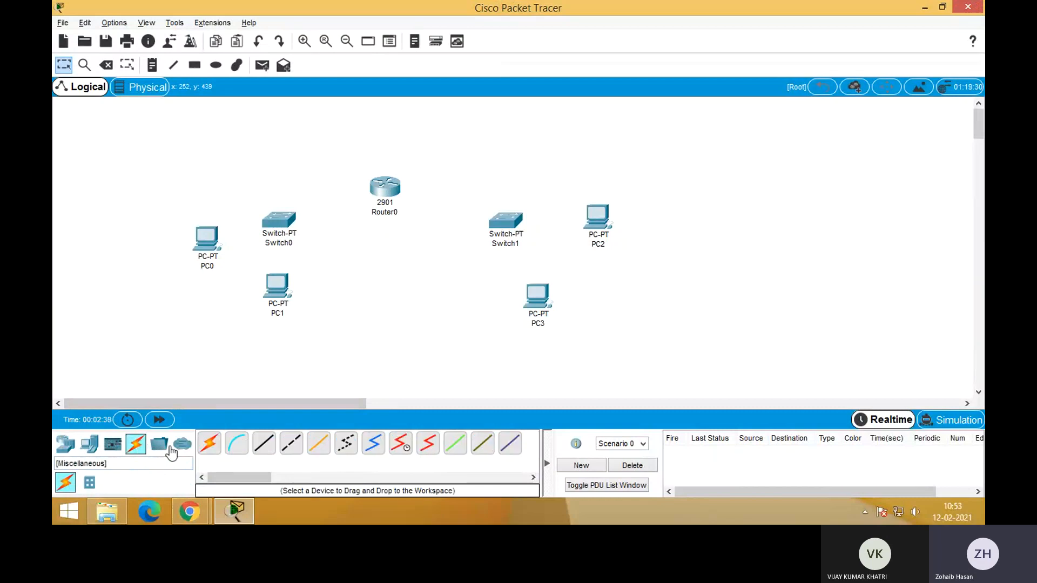
{"action": "left_click", "coordinate": [265, 443]}
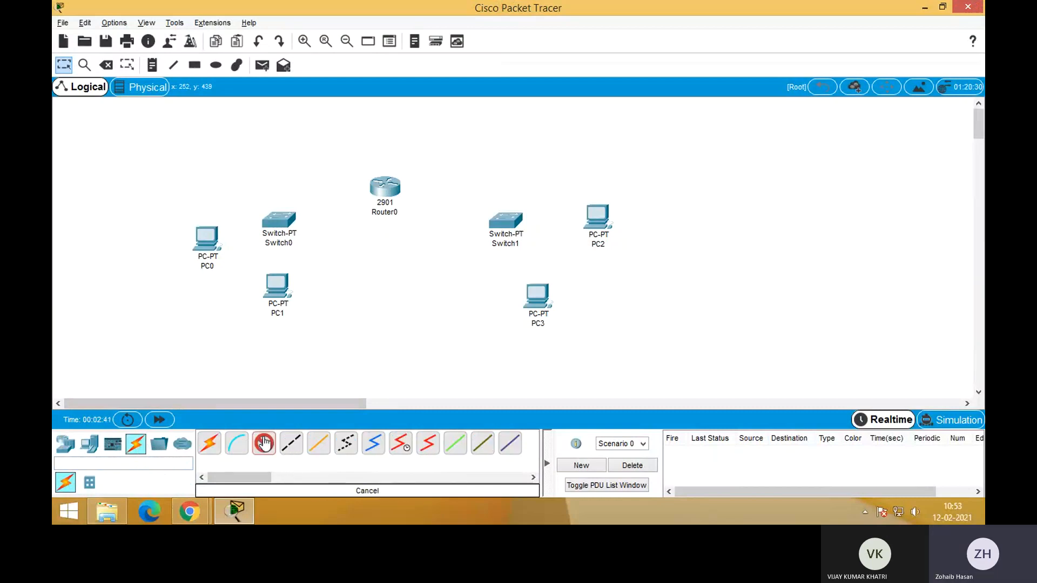
{"action": "left_click", "coordinate": [207, 239]}
{"action": "left_click", "coordinate": [248, 289]}
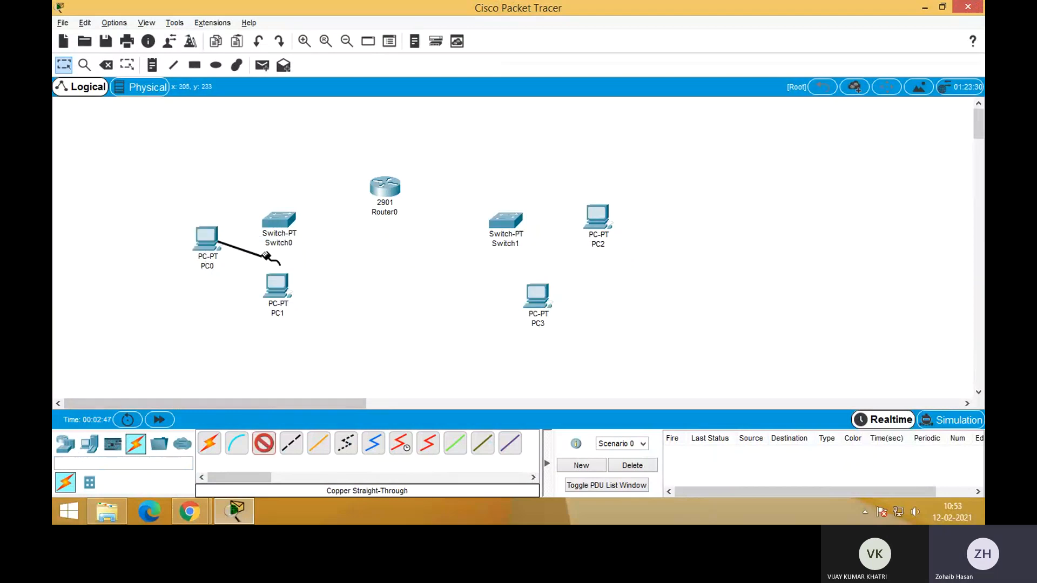
{"action": "left_click", "coordinate": [278, 220]}
{"action": "left_click", "coordinate": [310, 242]}
{"action": "left_click", "coordinate": [276, 285]}
{"action": "left_click", "coordinate": [305, 335]}
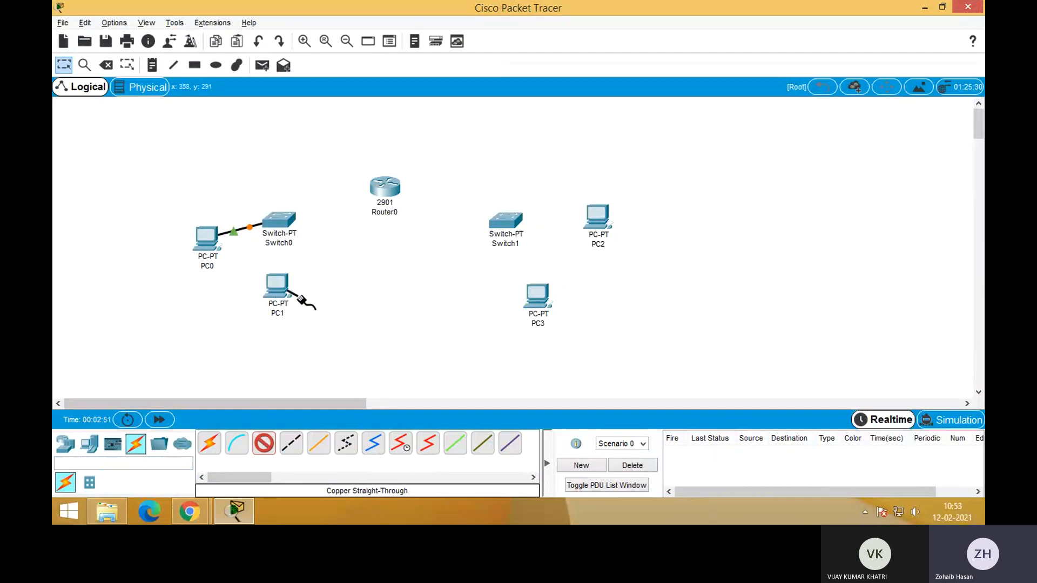
{"action": "left_click", "coordinate": [279, 221]}
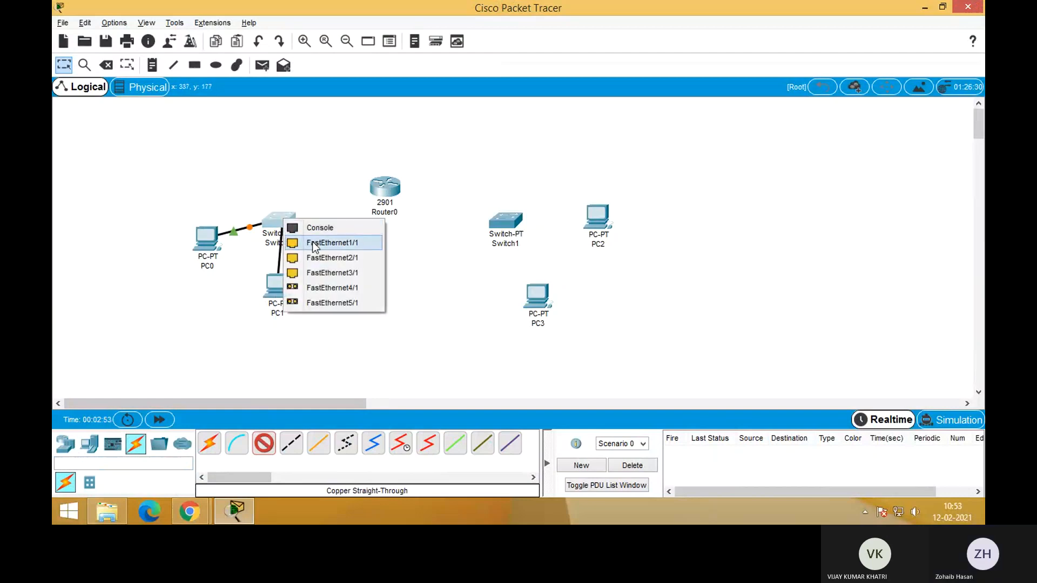
{"action": "left_click", "coordinate": [315, 243]}
Cable Switch0's FastEthernet2/1 to Router0, and Router0 to Switch1's FastEthernet0/1, with Copper Straight-Through
{"action": "left_click", "coordinate": [281, 218]}
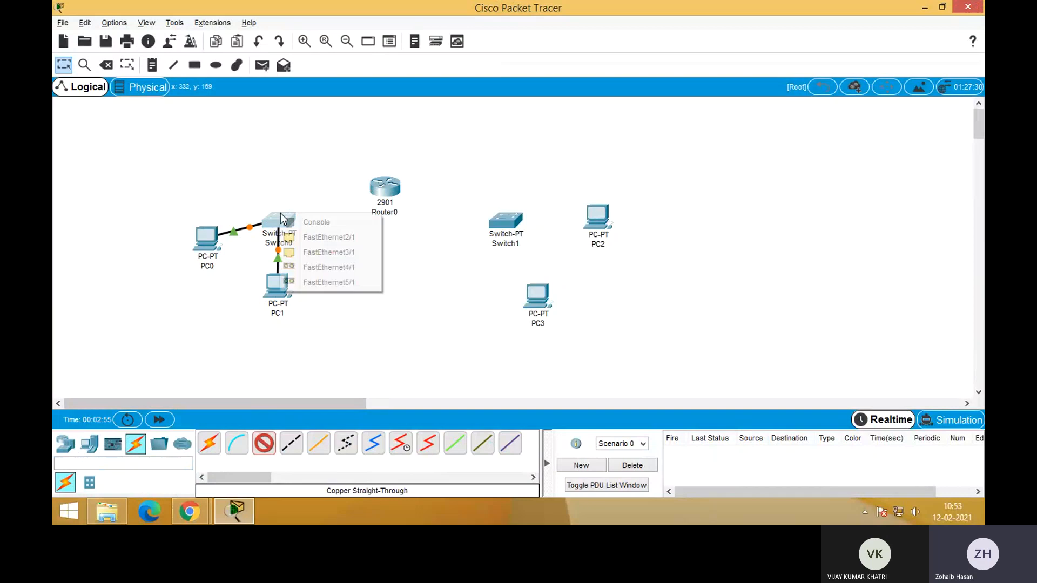
{"action": "left_click", "coordinate": [331, 238]}
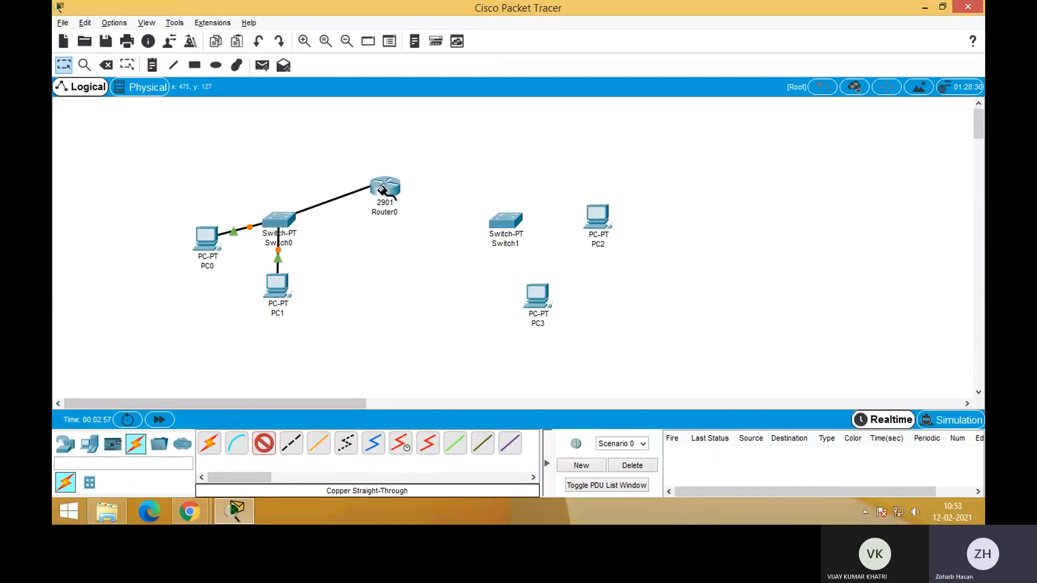
{"action": "left_click", "coordinate": [381, 189]}
{"action": "left_click", "coordinate": [427, 223]}
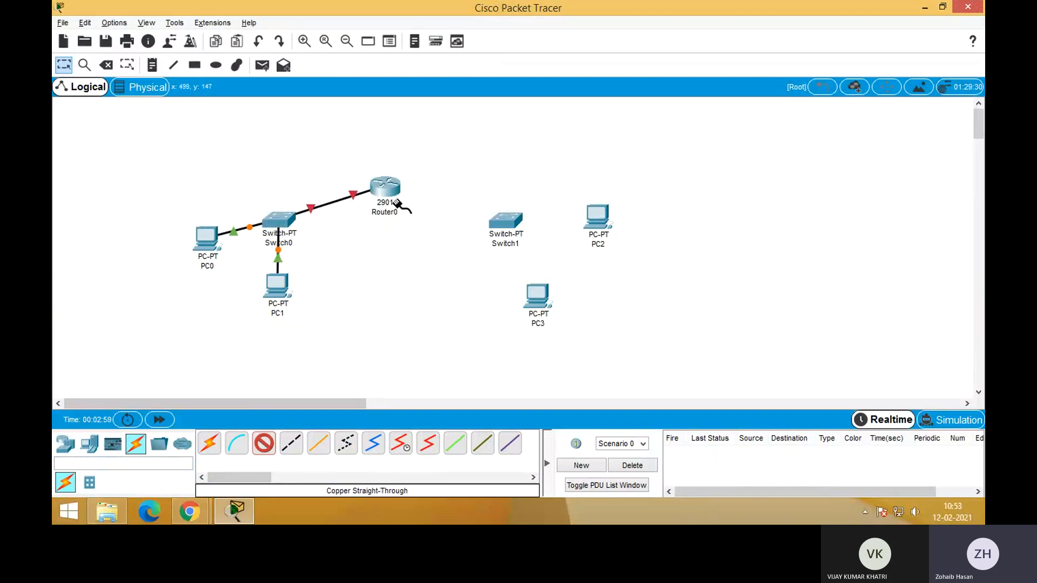
{"action": "left_click", "coordinate": [384, 186]}
{"action": "left_click", "coordinate": [439, 220]}
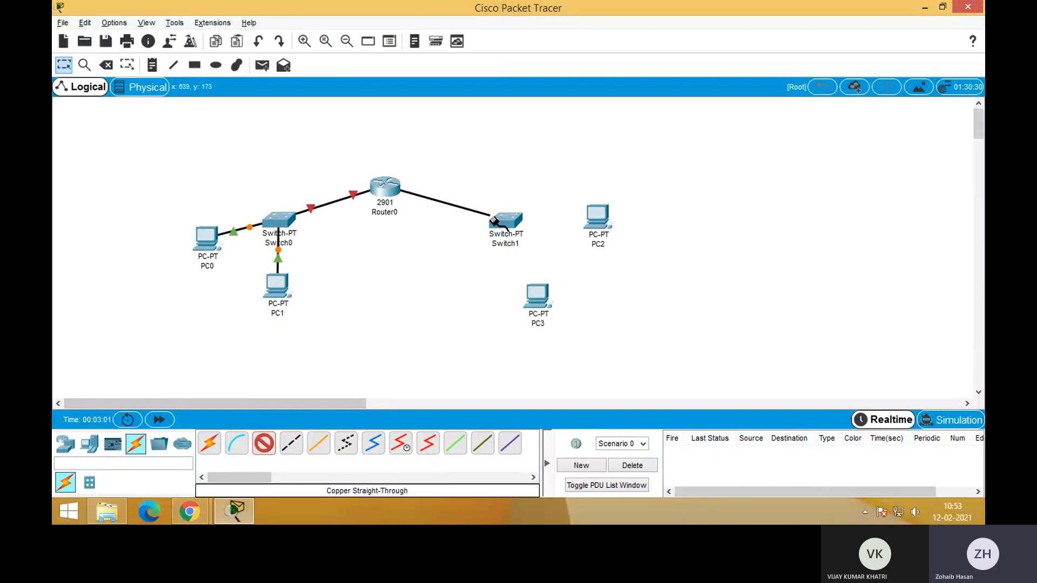
{"action": "left_click", "coordinate": [506, 222]}
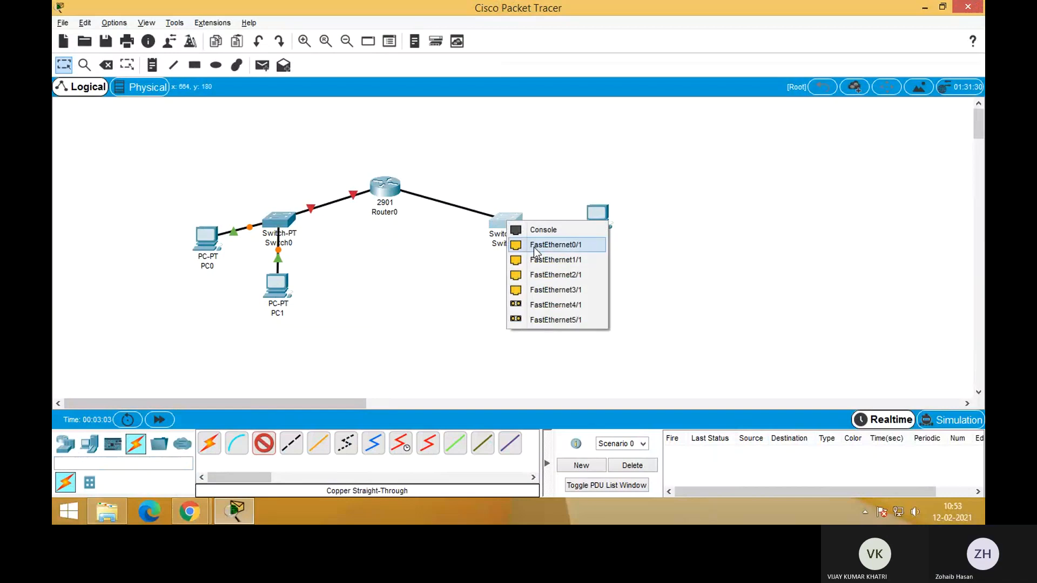
{"action": "left_click", "coordinate": [534, 246]}
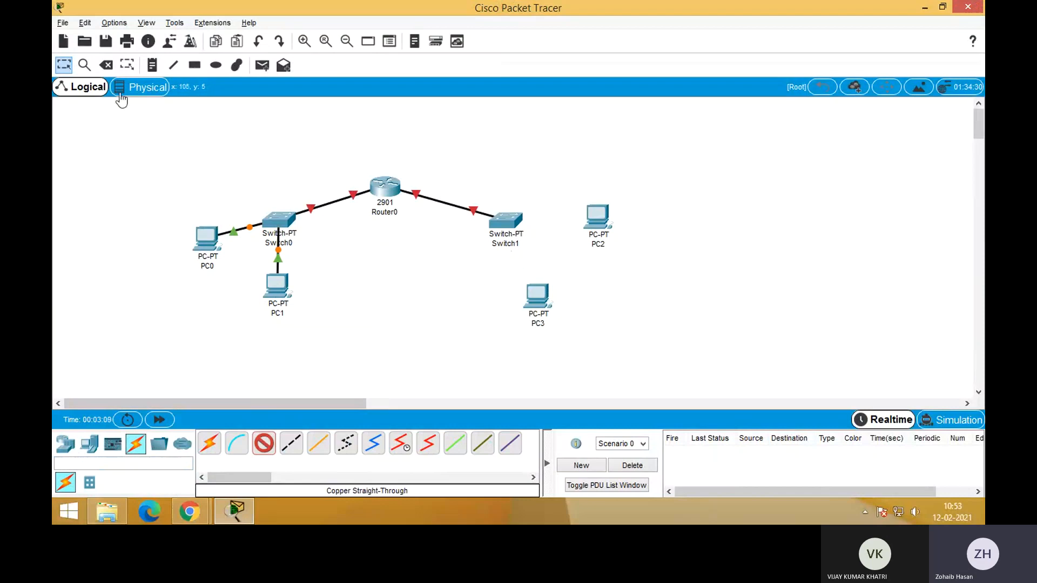
Delete the cable between Switch0 and Router0
{"action": "left_click", "coordinate": [102, 67]}
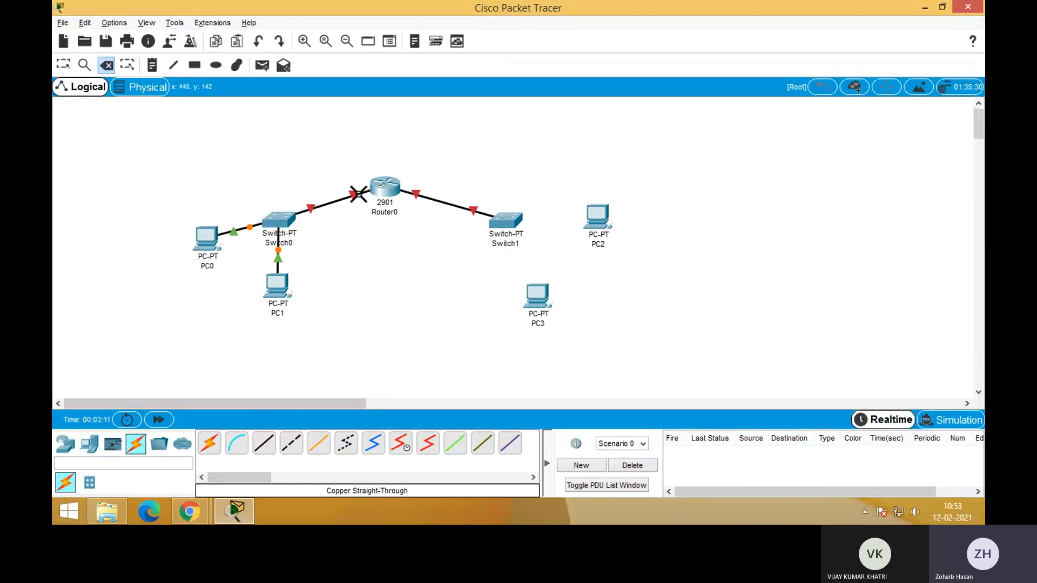
{"action": "left_click", "coordinate": [354, 192]}
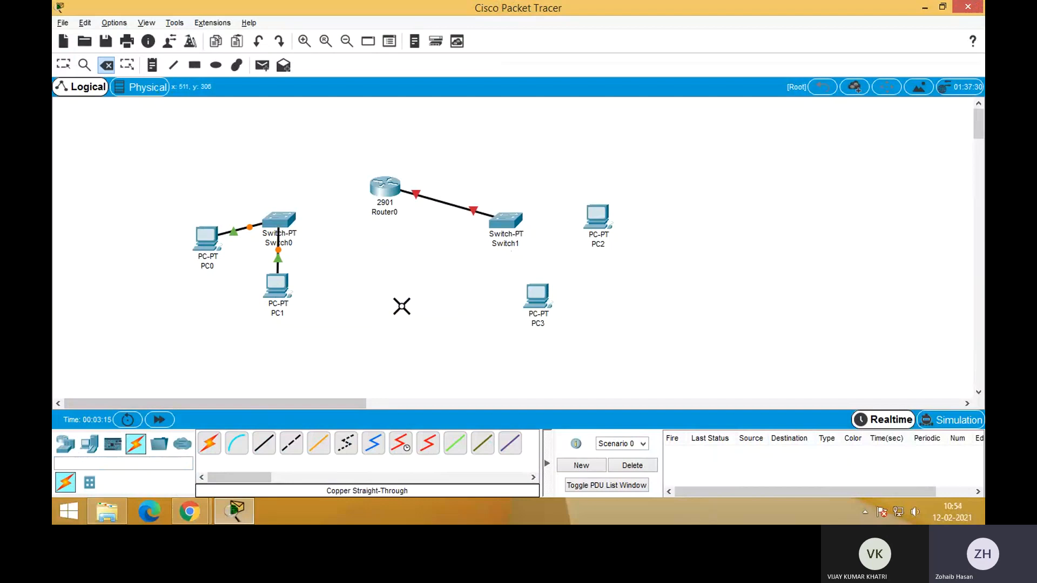
{"action": "key", "text": "Escape"}
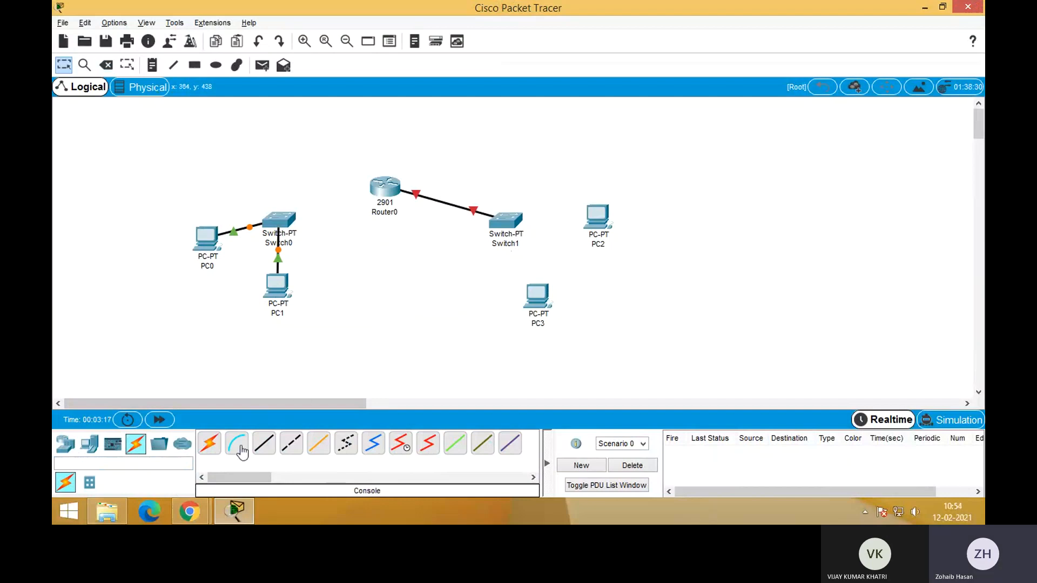
{"action": "left_click", "coordinate": [263, 444]}
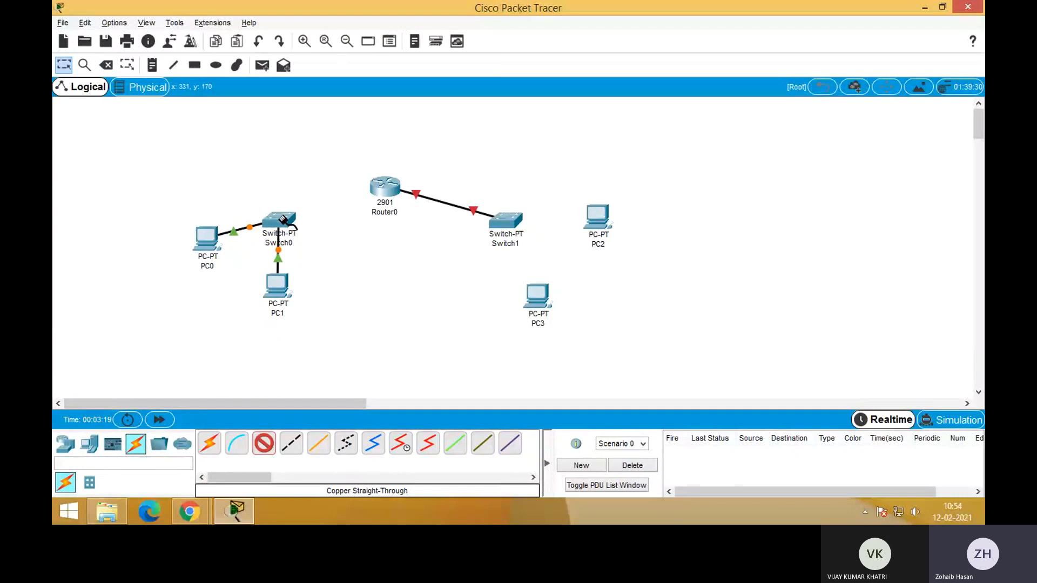
{"action": "left_click", "coordinate": [279, 215]}
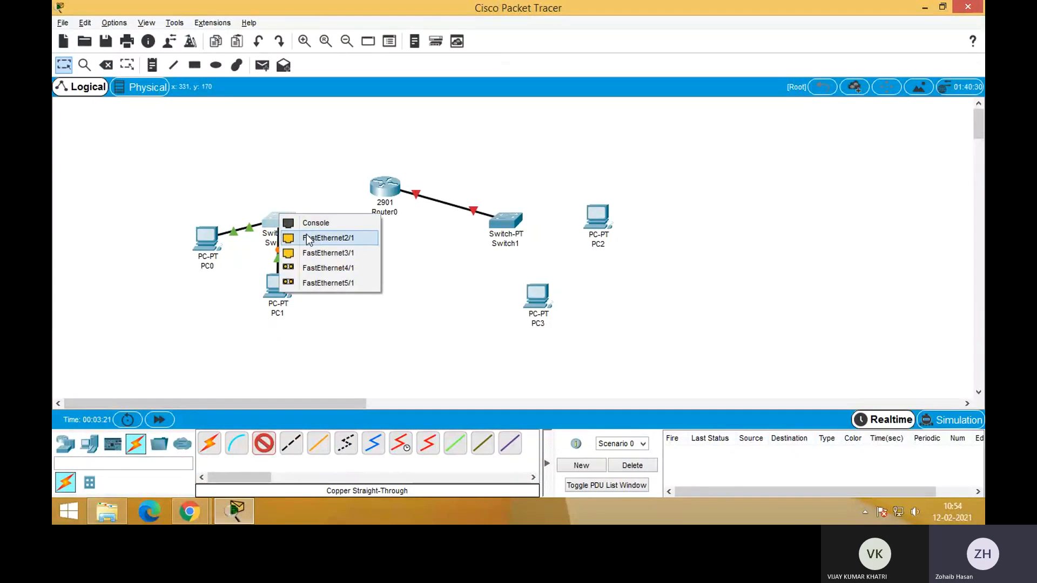
{"action": "left_click", "coordinate": [299, 373]}
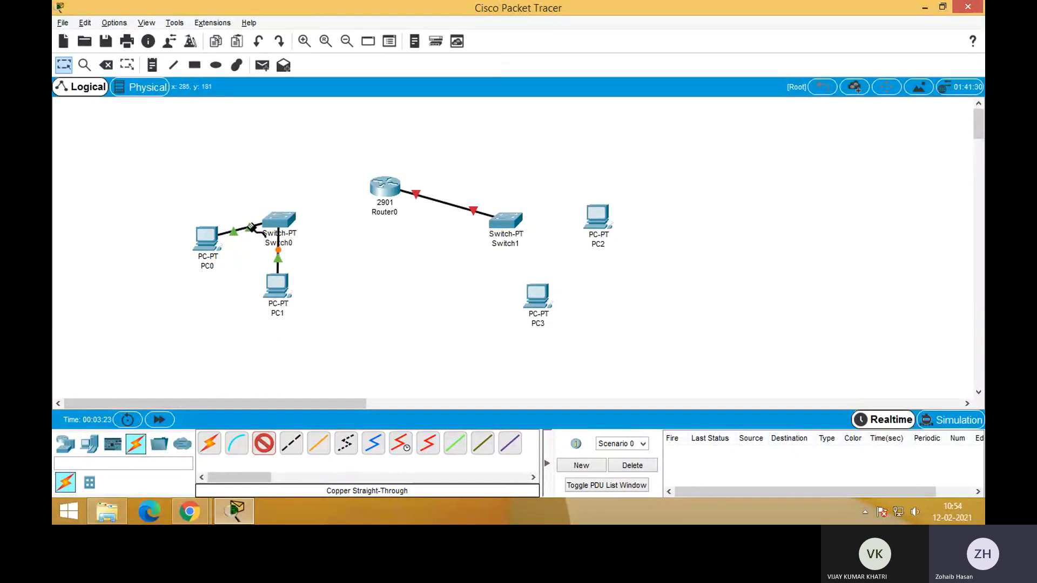
{"action": "key", "text": "Escape"}
Delete the cables from PC0 and PC1 to Switch0 and the cable between Router0 and Switch1
{"action": "left_click", "coordinate": [106, 65]}
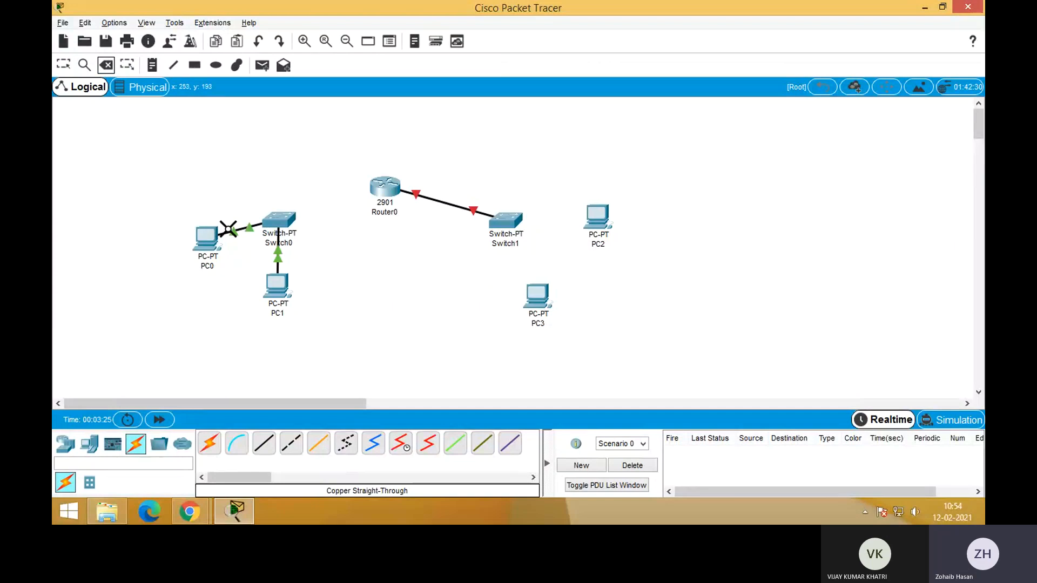
{"action": "left_click", "coordinate": [249, 227]}
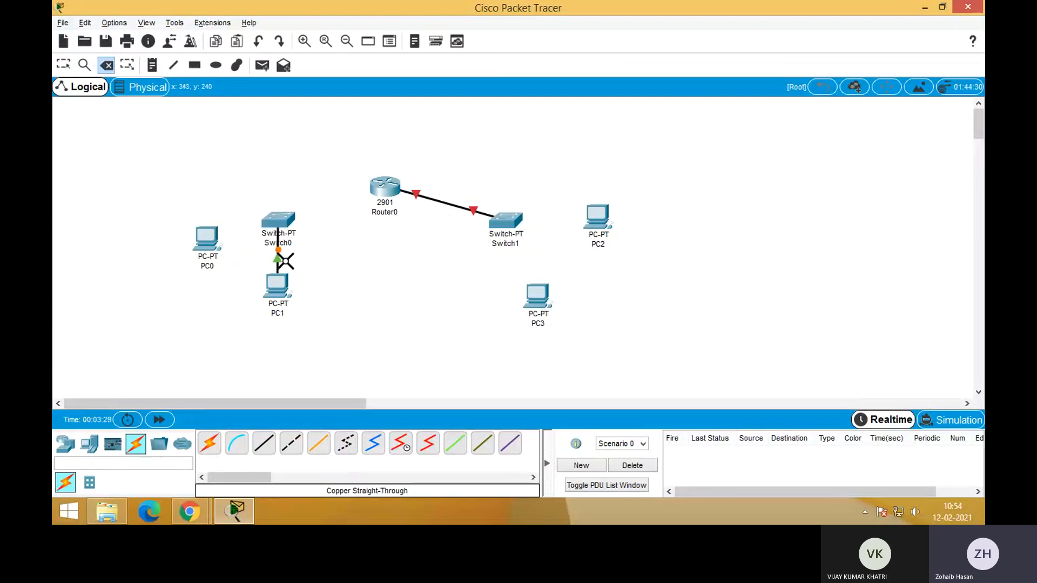
{"action": "left_click", "coordinate": [277, 259]}
{"action": "left_click", "coordinate": [446, 207]}
{"action": "key", "text": "Escape"}
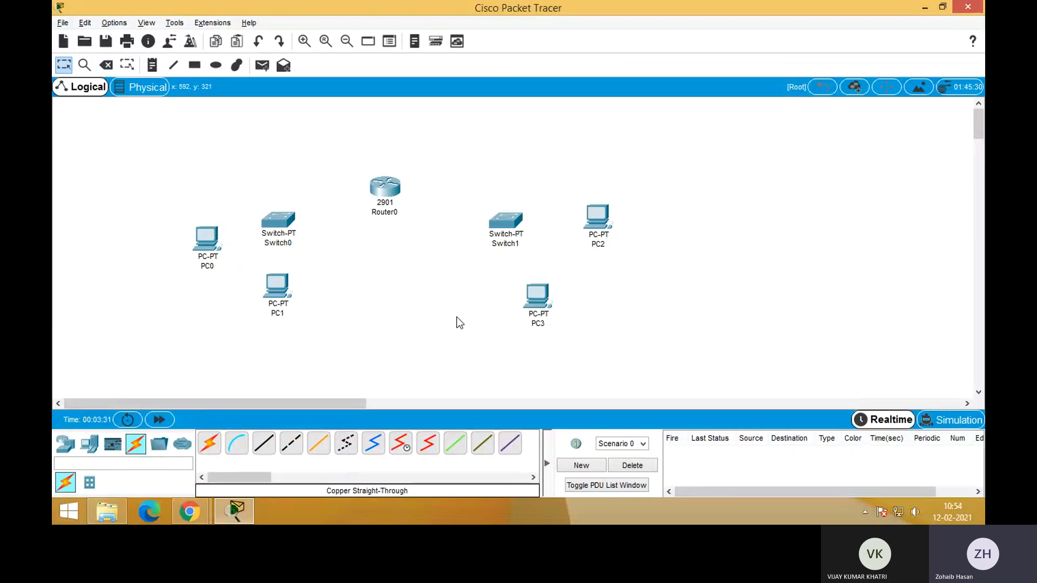
Connect Router0's GigabitEthernet0/0 to Switch0 with a Copper Straight-Through cable
{"action": "left_click", "coordinate": [262, 448]}
{"action": "left_click", "coordinate": [379, 186]}
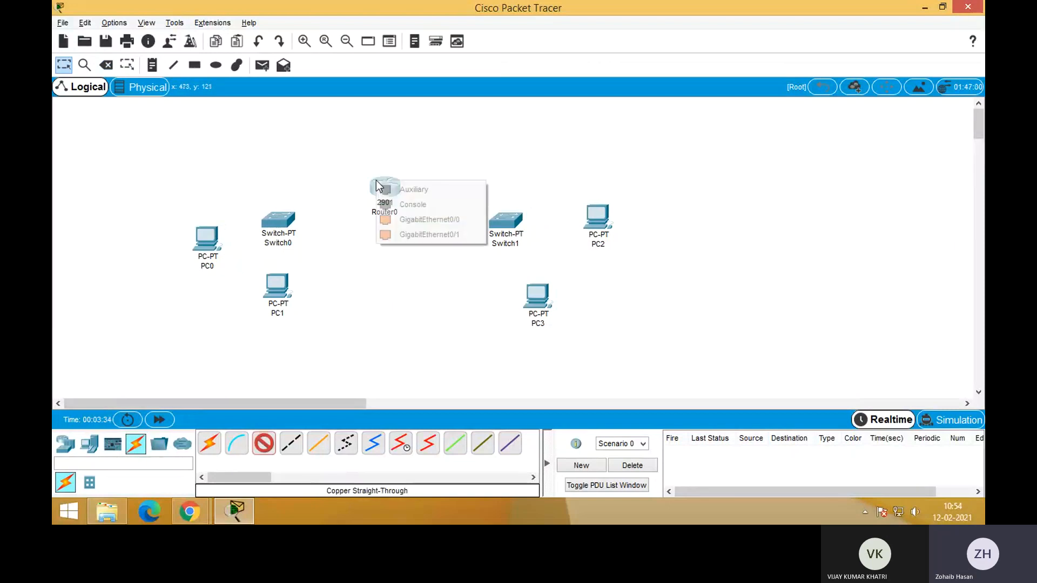
{"action": "left_click", "coordinate": [424, 221]}
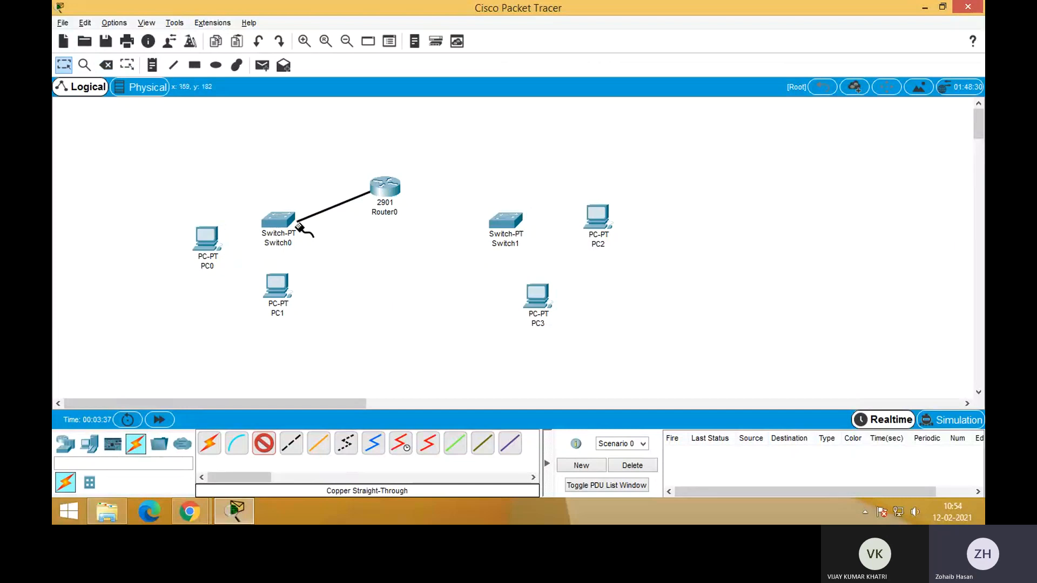
{"action": "left_click", "coordinate": [280, 219]}
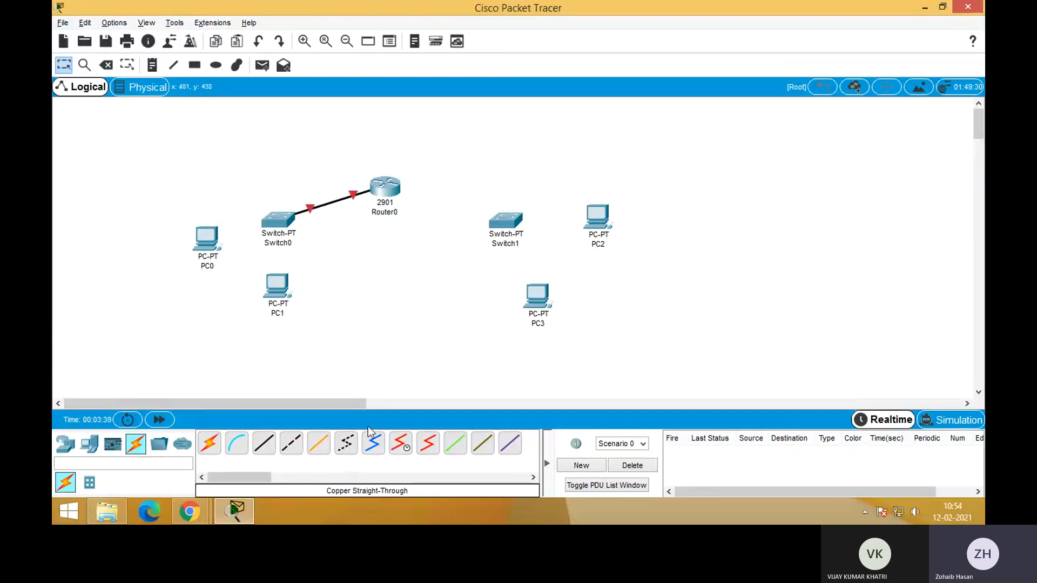
Connect Router0's GigabitEthernet0/1 to Switch1 with a Copper Straight-Through cable
{"action": "left_click", "coordinate": [264, 444]}
{"action": "left_click", "coordinate": [388, 204]}
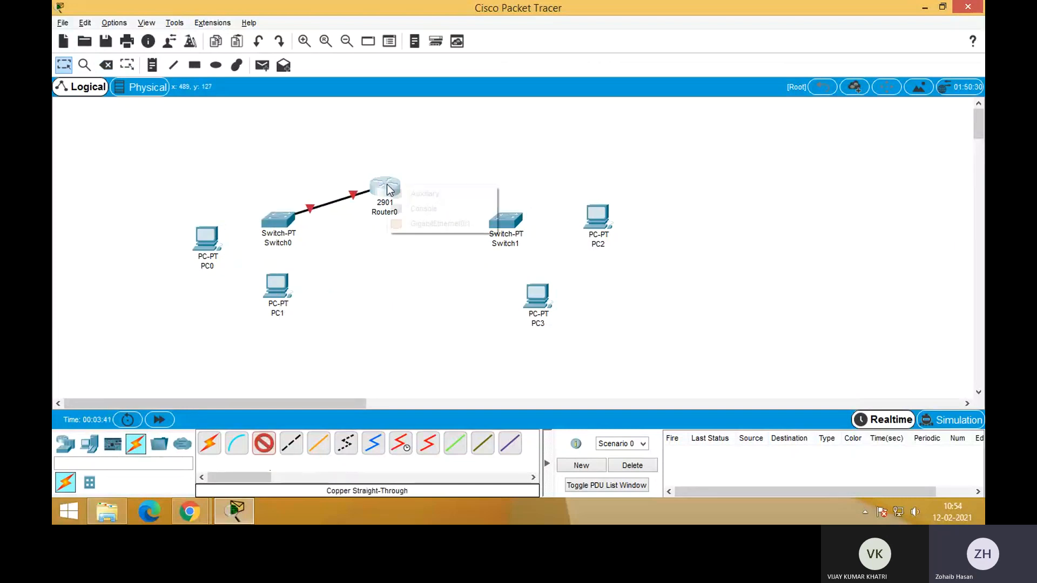
{"action": "left_click", "coordinate": [433, 226]}
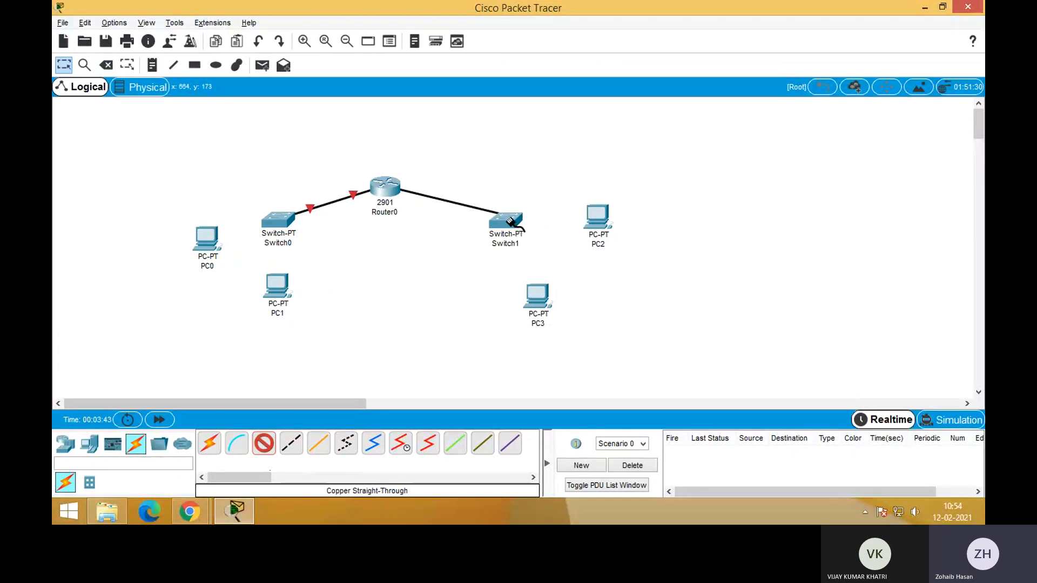
{"action": "left_click", "coordinate": [510, 221]}
{"action": "left_click", "coordinate": [551, 241]}
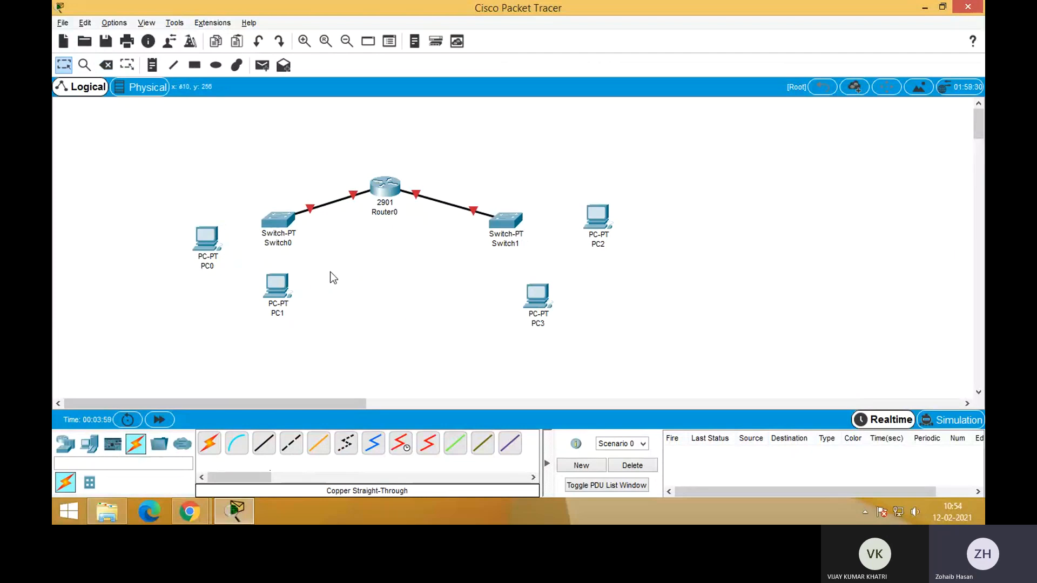
Connect Switch0 to PC0 and to PC1 with Copper Straight-Through cables
{"action": "left_click", "coordinate": [263, 445]}
{"action": "left_click", "coordinate": [274, 234]}
{"action": "left_click", "coordinate": [294, 241]}
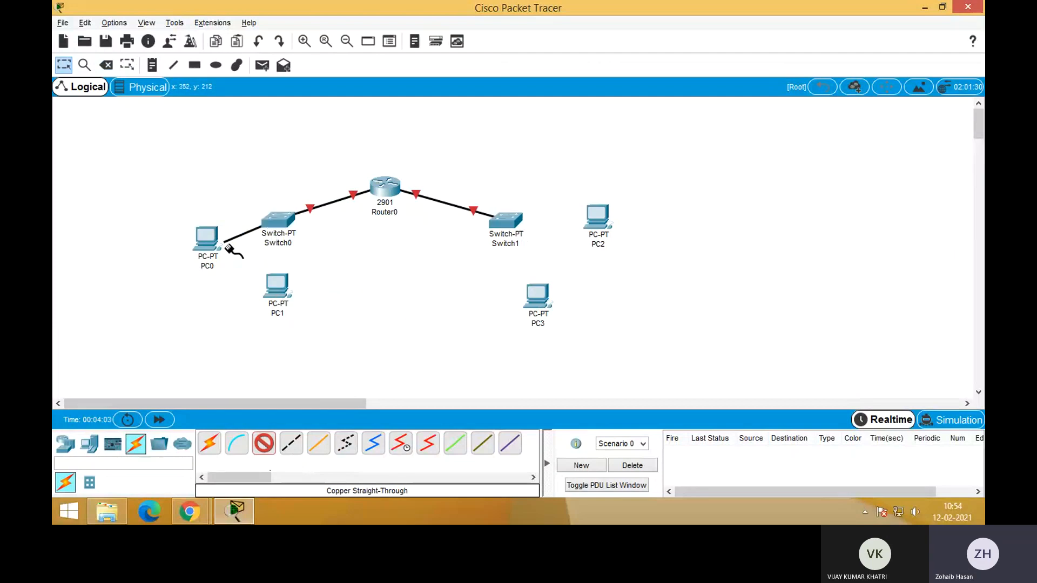
{"action": "left_click", "coordinate": [202, 238]}
{"action": "left_click", "coordinate": [235, 290]}
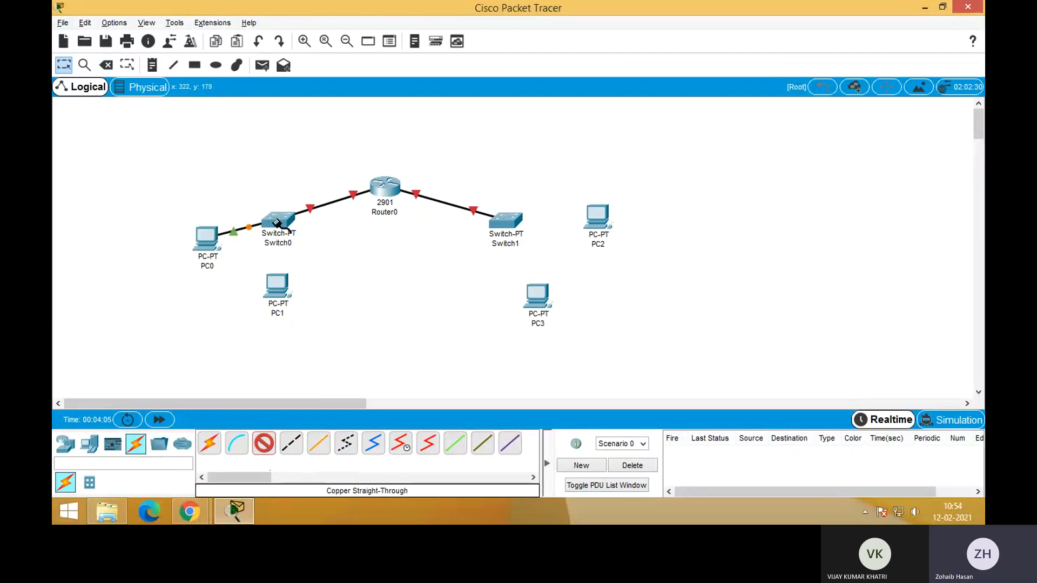
{"action": "left_click", "coordinate": [273, 217]}
{"action": "left_click", "coordinate": [306, 241]}
{"action": "left_click", "coordinate": [279, 286]}
{"action": "left_click", "coordinate": [315, 338]}
Connect Switch1 to PC3 and to PC2 with Copper Straight-Through cables
{"action": "left_click", "coordinate": [291, 444]}
{"action": "left_click", "coordinate": [512, 233]}
{"action": "left_click", "coordinate": [525, 247]}
{"action": "left_click", "coordinate": [536, 292]}
{"action": "left_click", "coordinate": [567, 347]}
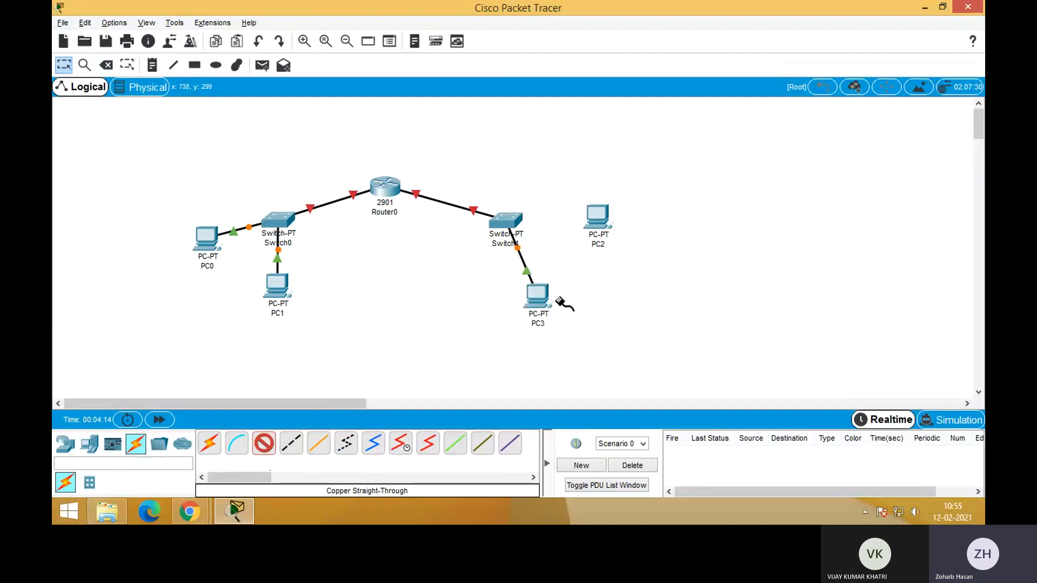
{"action": "left_click", "coordinate": [516, 223]}
{"action": "left_click", "coordinate": [556, 240]}
{"action": "left_click", "coordinate": [597, 218]}
{"action": "left_click", "coordinate": [640, 268]}
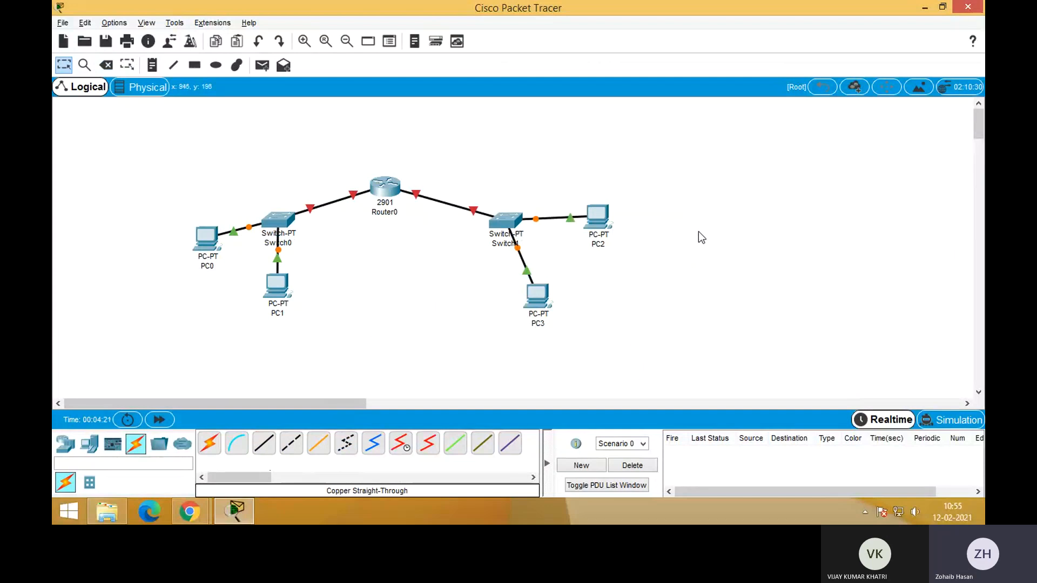
Give PC0 the static IPv4 address 192.168.0.2 with subnet mask 255.255.255.0 and close its configuration
{"action": "mouse_move", "coordinate": [605, 243]}
{"action": "left_click", "coordinate": [209, 245]}
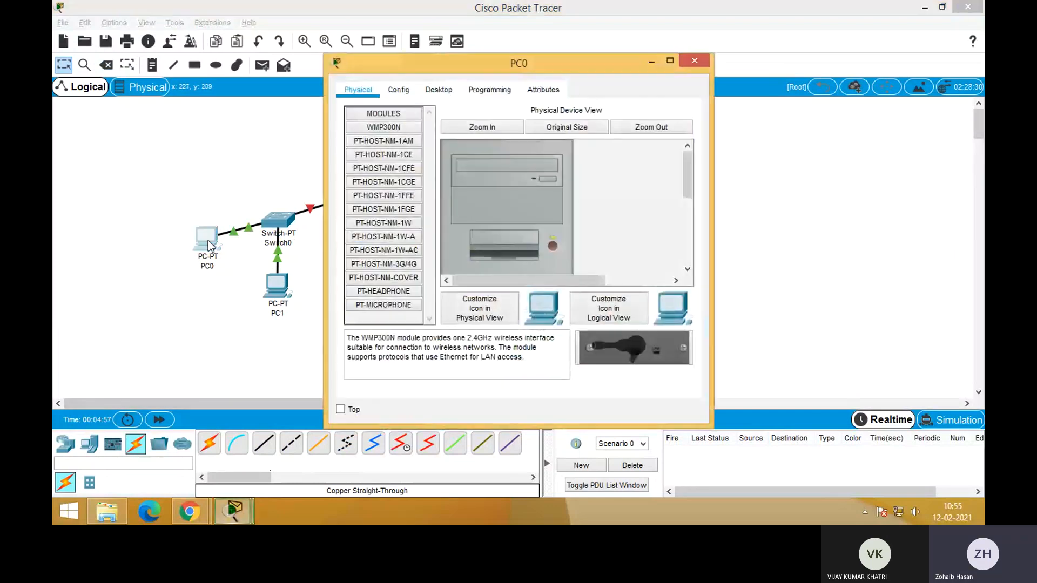
{"action": "left_click", "coordinate": [446, 88]}
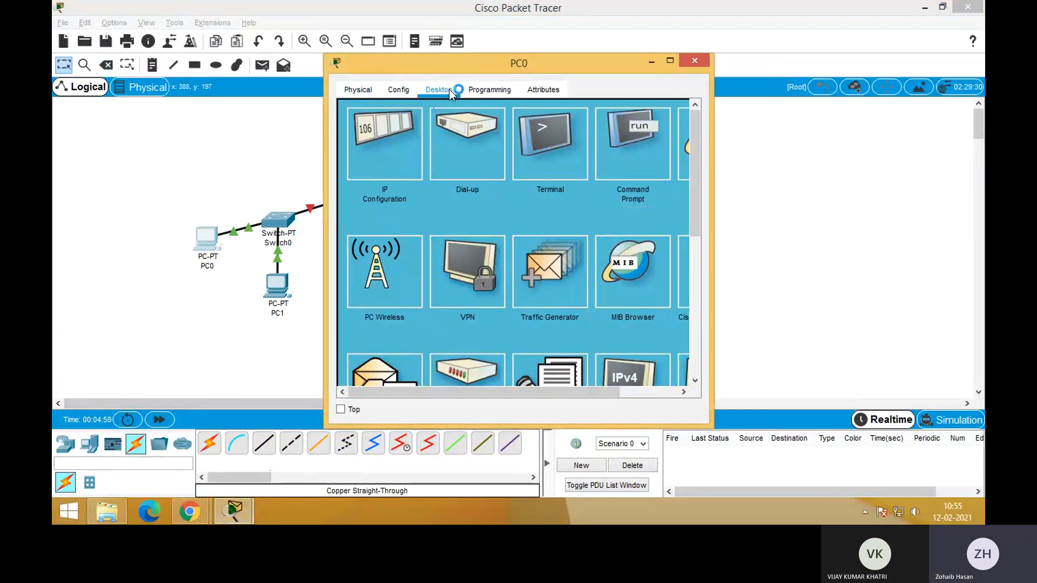
{"action": "left_click", "coordinate": [384, 145]}
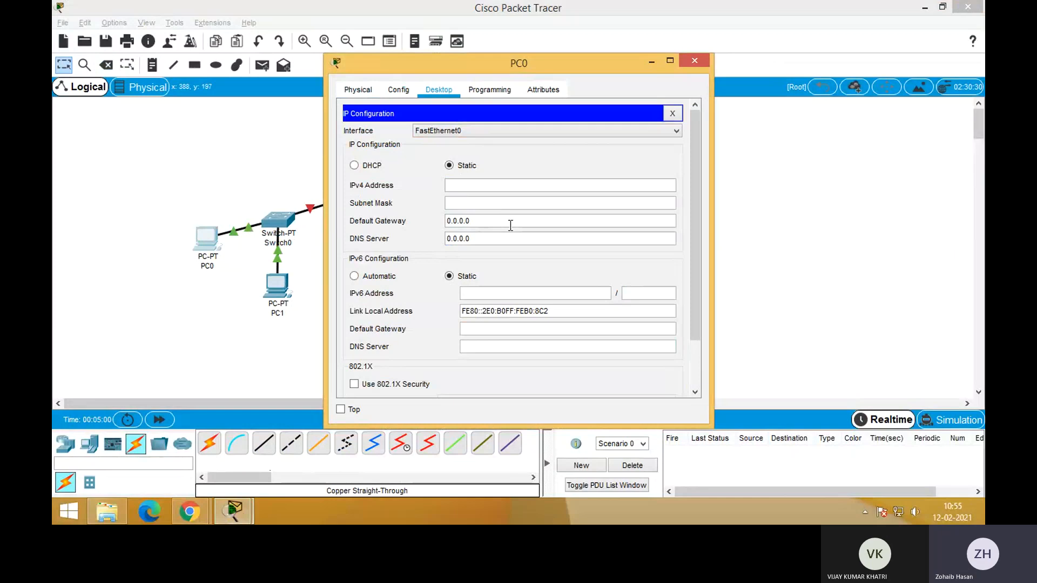
{"action": "left_click", "coordinate": [465, 184]}
{"action": "type", "text": "192.168.0.2"}
{"action": "left_click", "coordinate": [475, 202]}
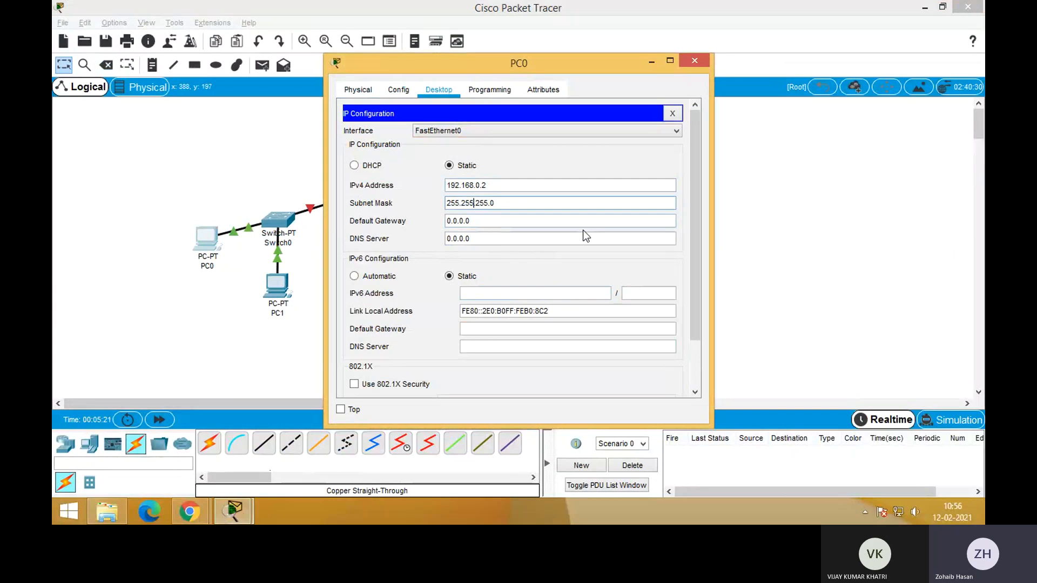
{"action": "left_click", "coordinate": [674, 114]}
{"action": "left_click", "coordinate": [695, 59]}
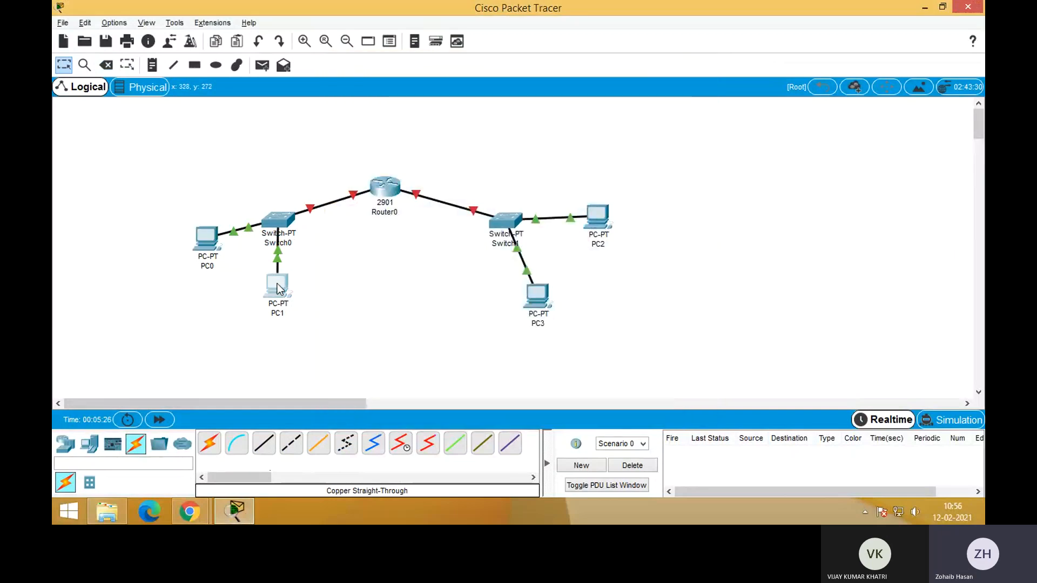
Give PC1 the static IPv4 address 192.168.0.3 with subnet mask 255.255.255.0 and close its configuration
{"action": "left_click", "coordinate": [277, 284]}
{"action": "left_click", "coordinate": [435, 92]}
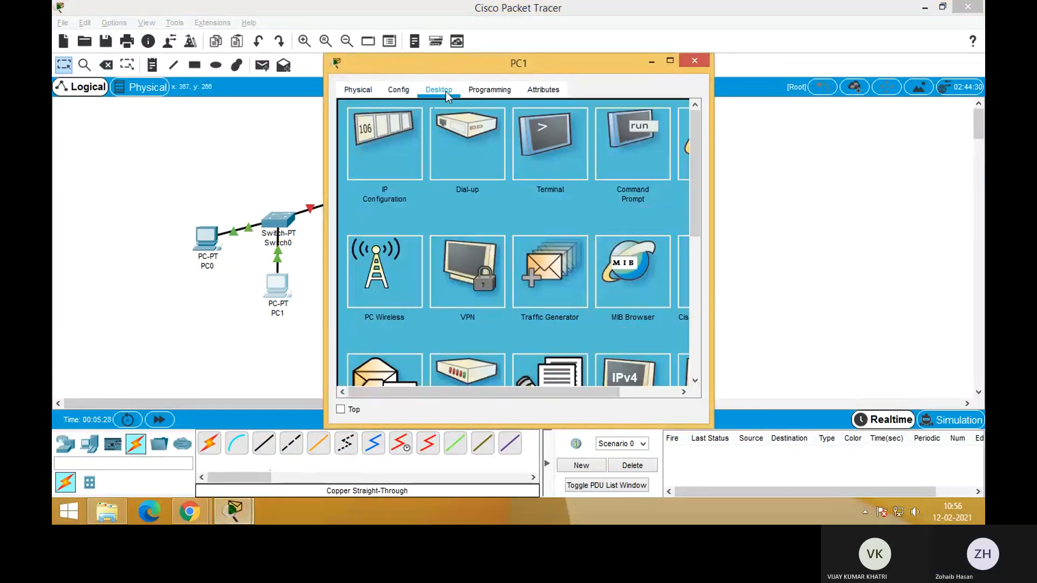
{"action": "left_click", "coordinate": [406, 157]}
{"action": "left_click", "coordinate": [473, 190]}
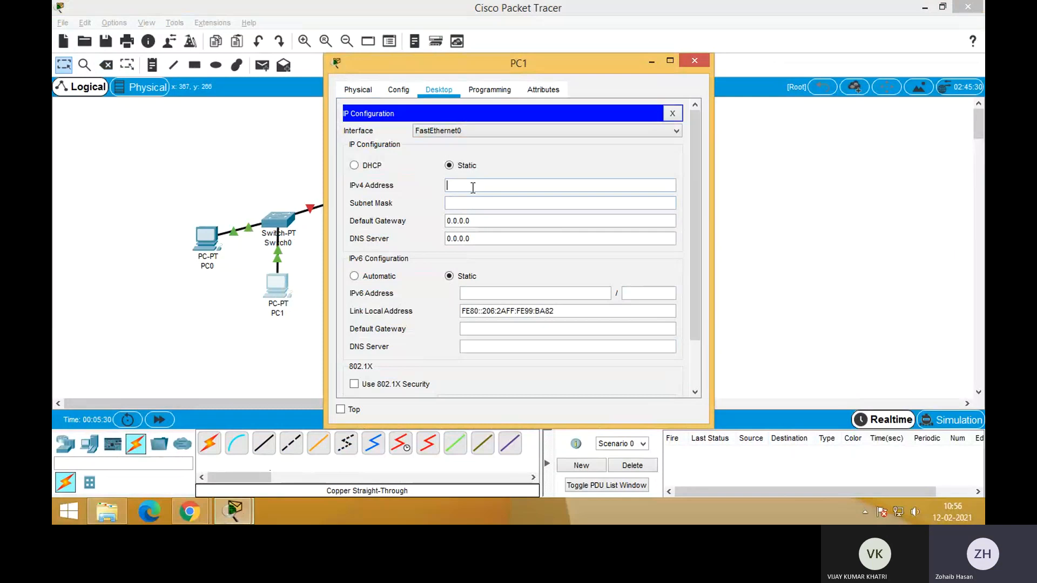
{"action": "type", "text": "192.1"}
{"action": "type", "text": "68"}
{"action": "type", "text": ".0.2"}
{"action": "key", "text": "Tab"}
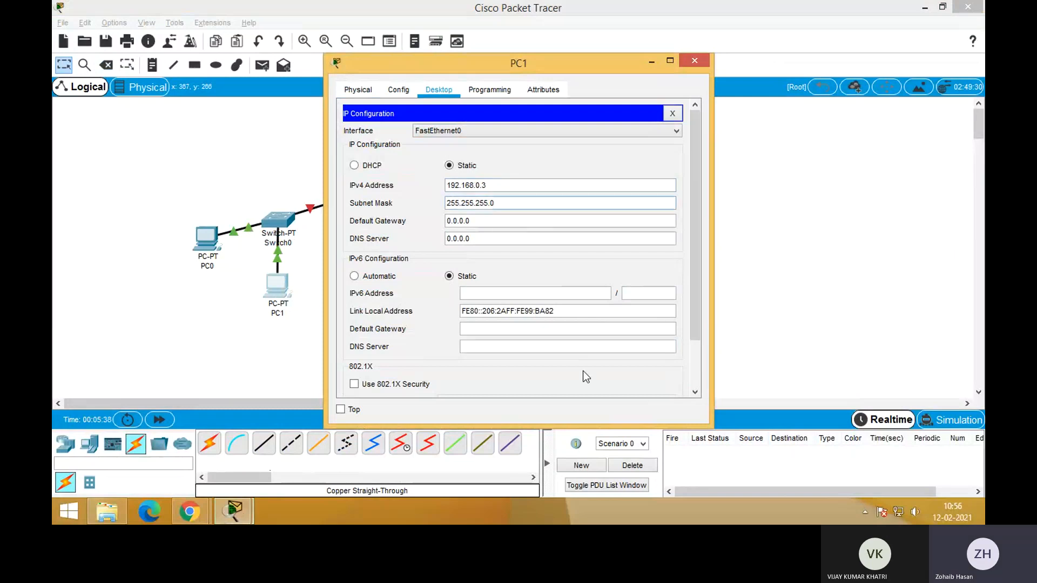
{"action": "left_click", "coordinate": [673, 113]}
{"action": "left_click", "coordinate": [695, 60]}
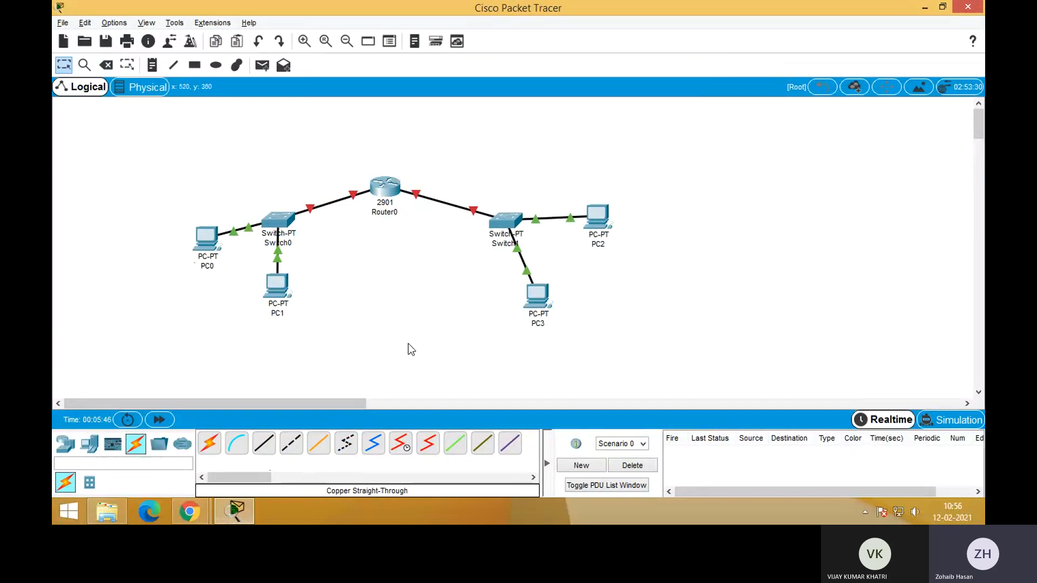
Give PC2 the static IPv4 address 172.16.0.1 with subnet mask 255.255.0.0 and close its configuration
{"action": "left_click", "coordinate": [608, 229]}
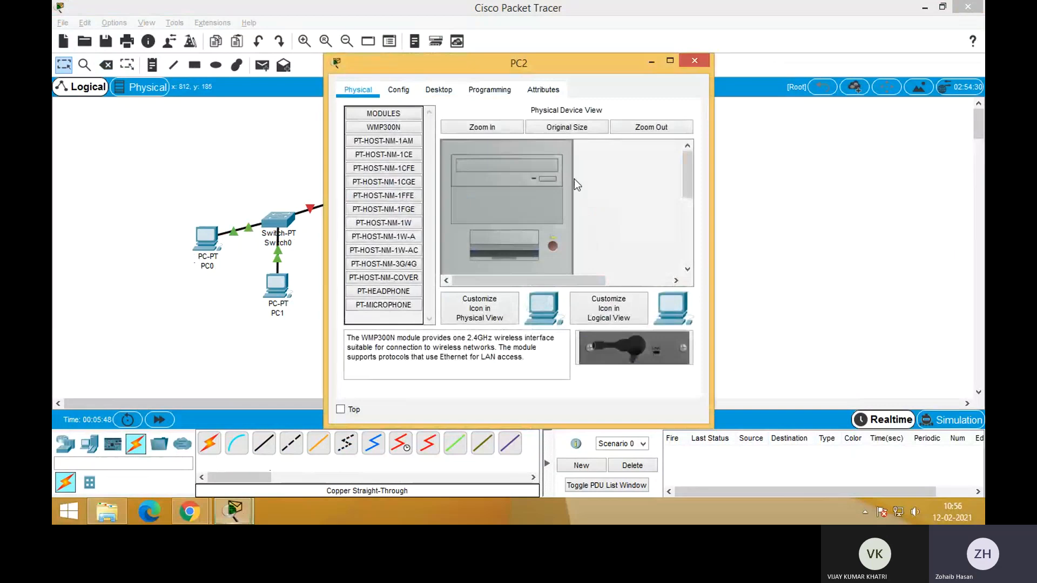
{"action": "left_click", "coordinate": [438, 89]}
{"action": "left_click", "coordinate": [554, 150]}
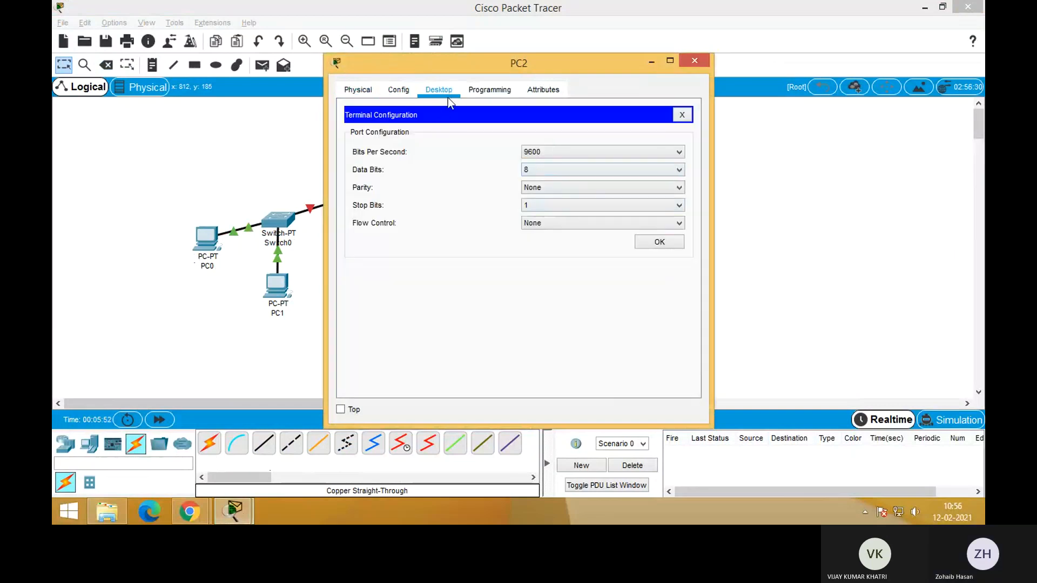
{"action": "left_click", "coordinate": [682, 115]}
{"action": "left_click", "coordinate": [392, 154]}
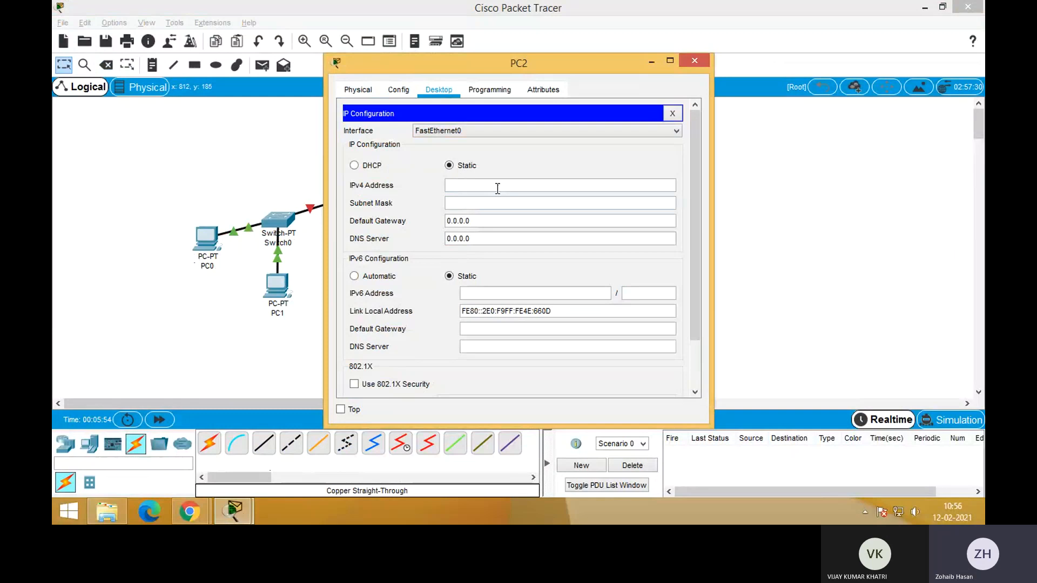
{"action": "left_click", "coordinate": [498, 188]}
{"action": "type", "text": "172.16.0.1"}
{"action": "left_click", "coordinate": [498, 203]}
{"action": "left_click_drag", "start_coordinate": [494, 186], "coordinate": [457, 186]}
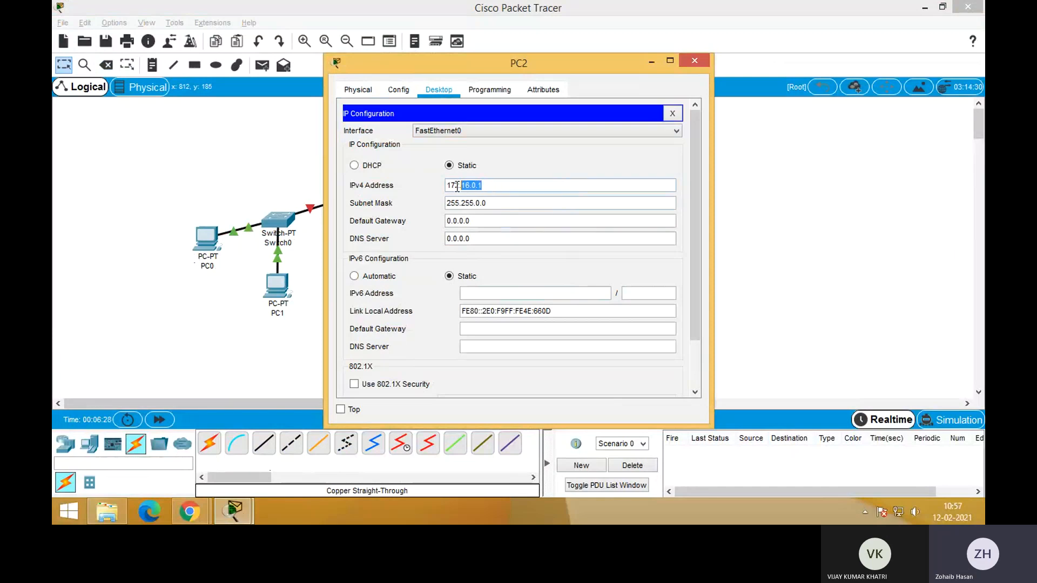
{"action": "left_click", "coordinate": [515, 189]}
{"action": "left_click", "coordinate": [673, 114]}
{"action": "left_click", "coordinate": [696, 62]}
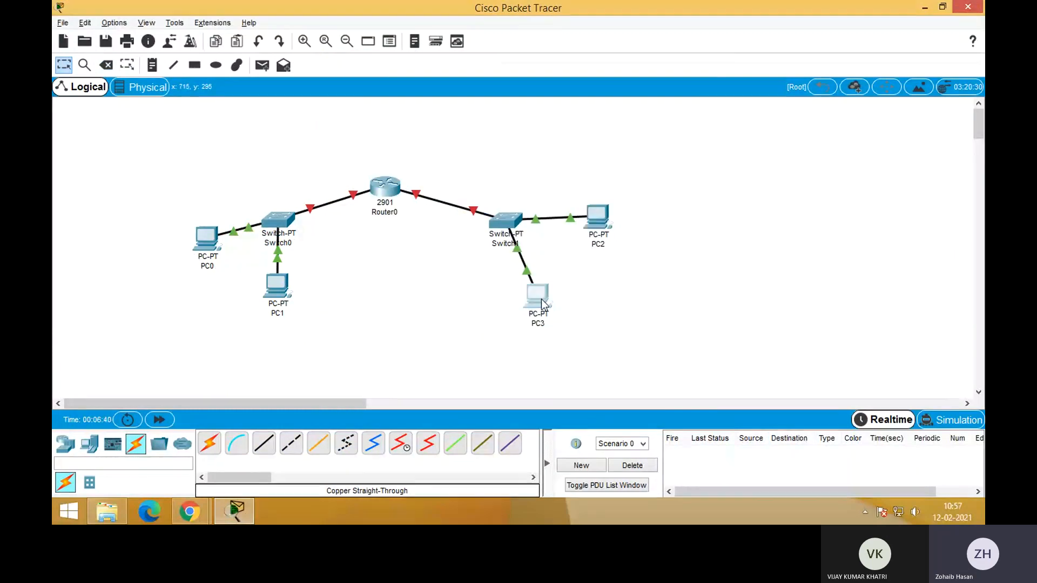
Give PC3 the static IPv4 address 172.16.0.3 with subnet mask 255.255.0.0 and close its configuration
{"action": "left_click", "coordinate": [541, 300]}
{"action": "left_click", "coordinate": [437, 91]}
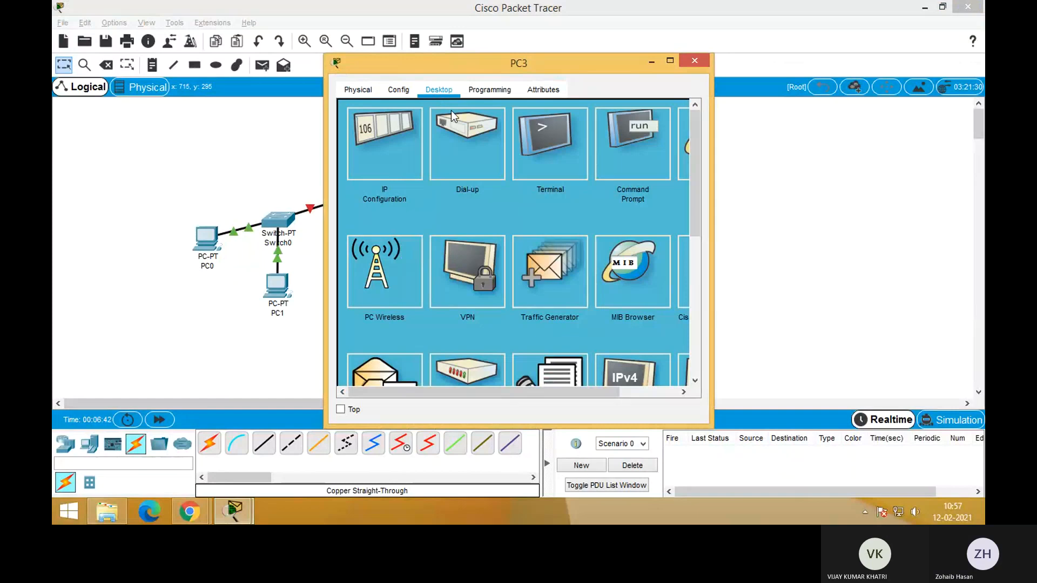
{"action": "left_click", "coordinate": [383, 160]}
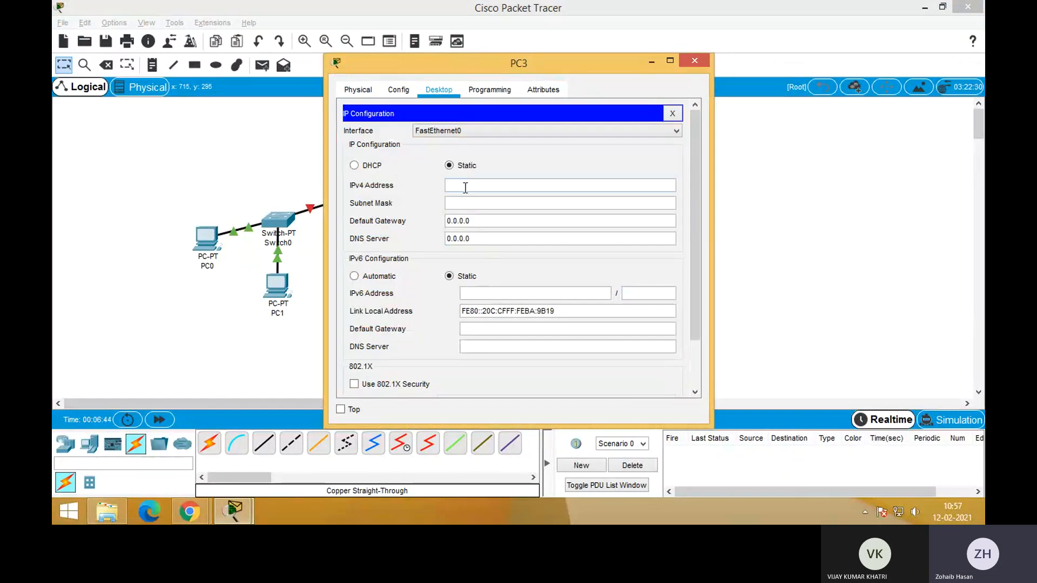
{"action": "type", "text": "172.16.0.3"}
{"action": "left_click", "coordinate": [485, 205]}
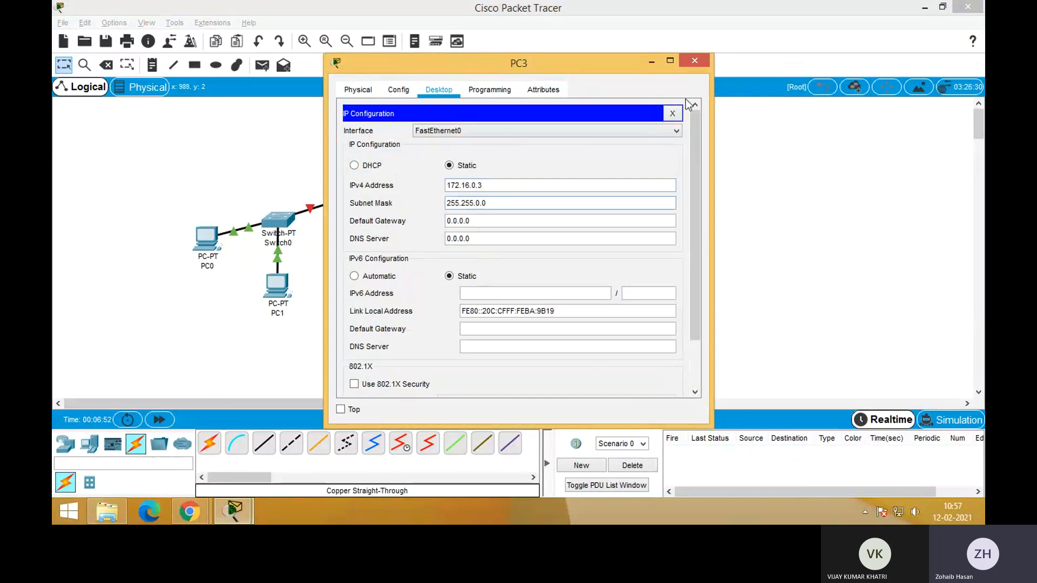
{"action": "left_click", "coordinate": [673, 112]}
{"action": "left_click", "coordinate": [699, 59]}
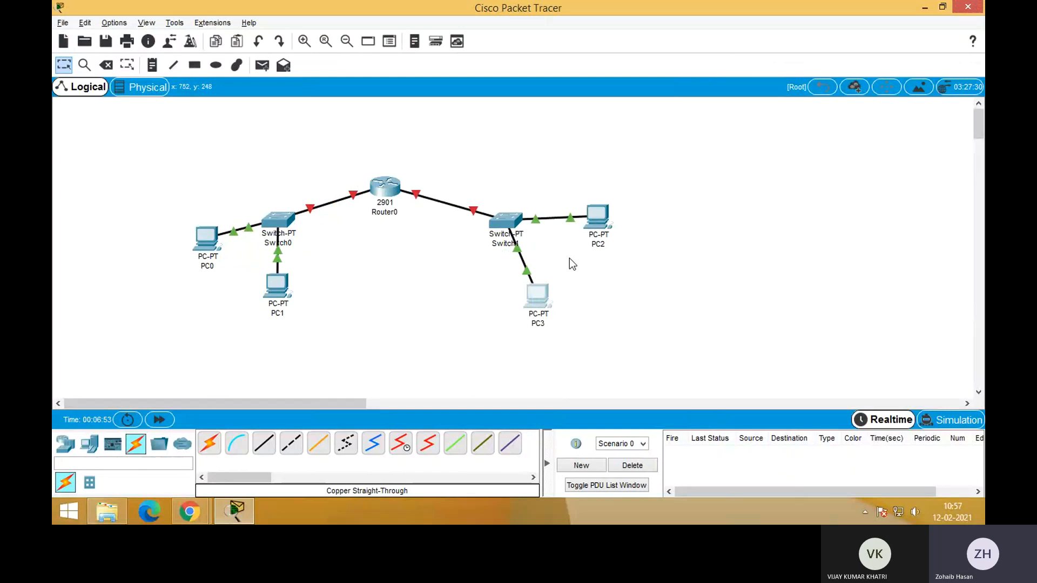
Reopen PC2's IP configuration to review its IPv4 address, and close it again
{"action": "left_click", "coordinate": [595, 221]}
{"action": "left_click", "coordinate": [406, 148]}
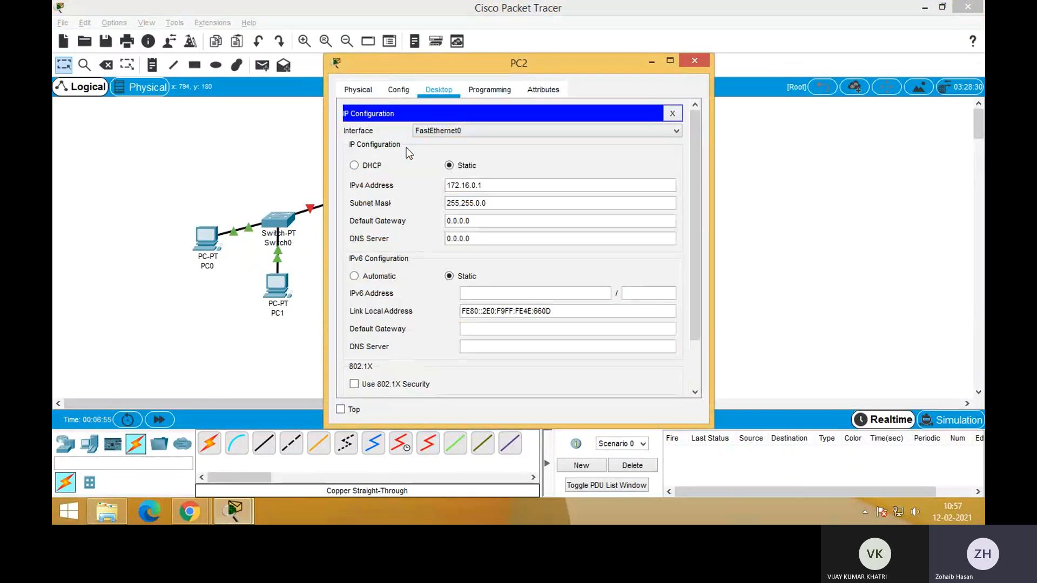
{"action": "left_click", "coordinate": [508, 184]}
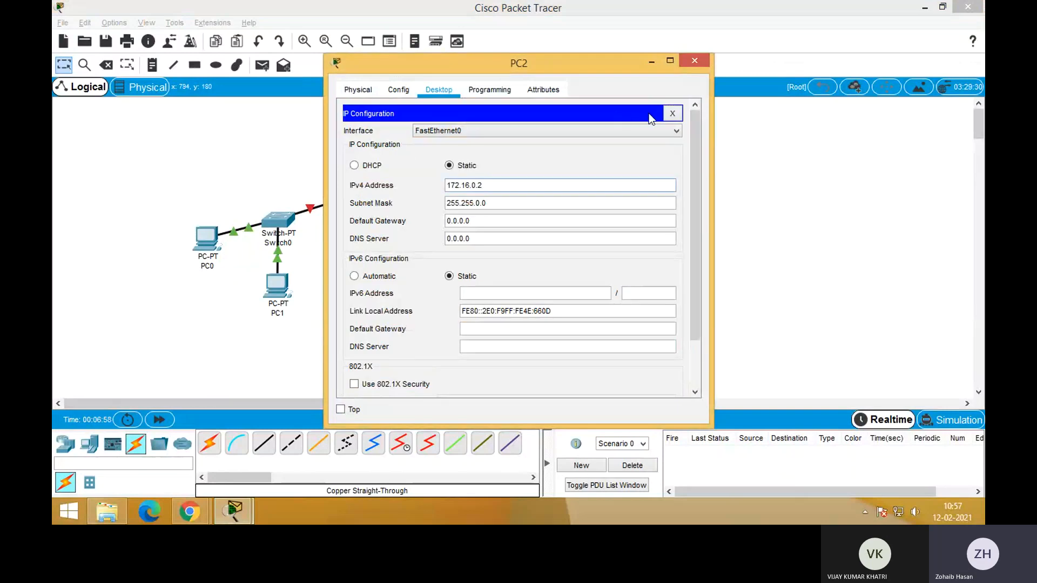
{"action": "left_click", "coordinate": [672, 113]}
{"action": "left_click", "coordinate": [695, 60]}
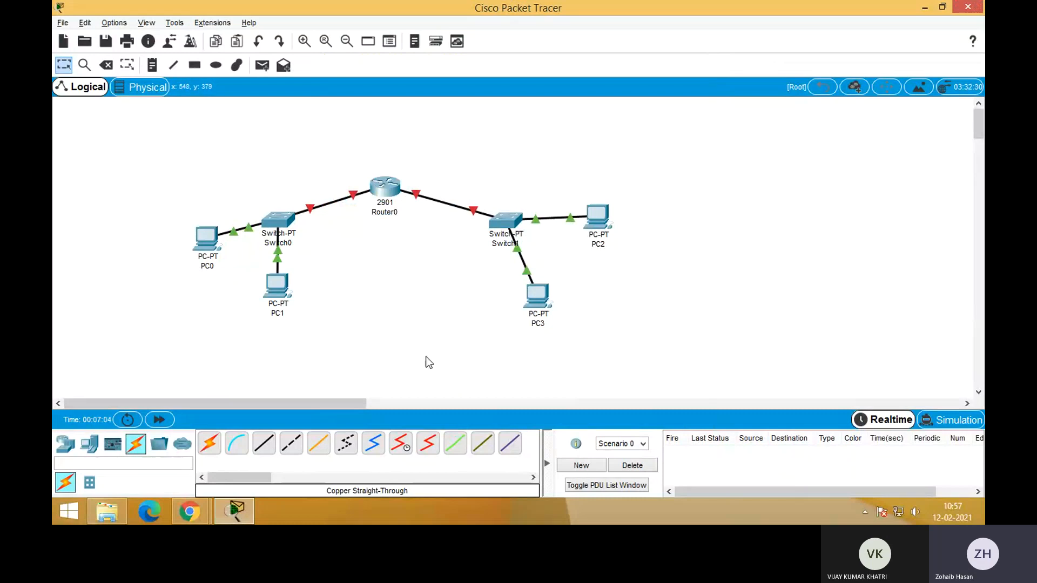
Place a text note reading 192.168.0.1 above PC0 on the workspace
{"action": "left_click", "coordinate": [153, 65]}
{"action": "left_click", "coordinate": [168, 203]}
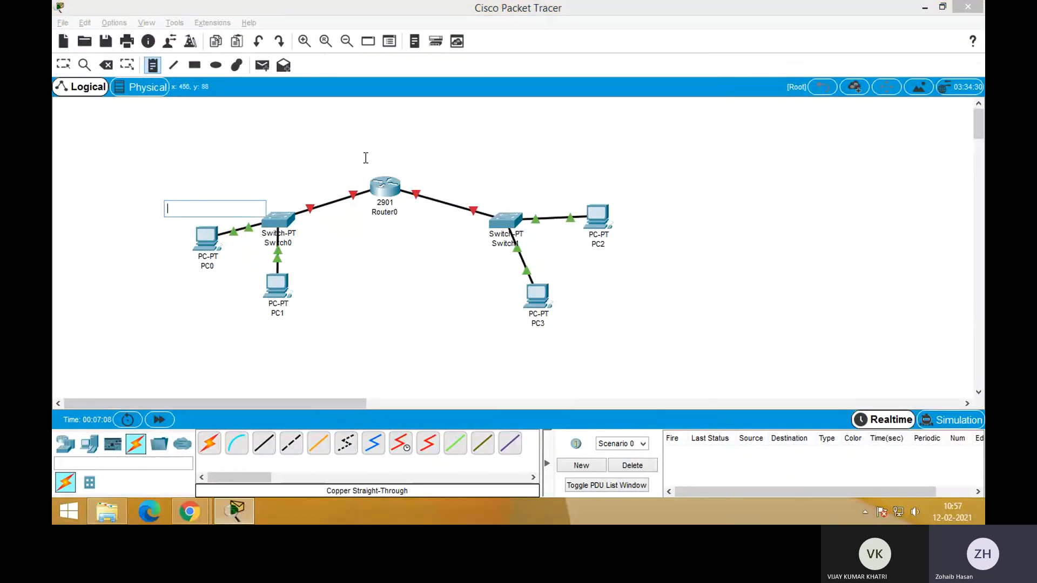
{"action": "type", "text": "192.168."}
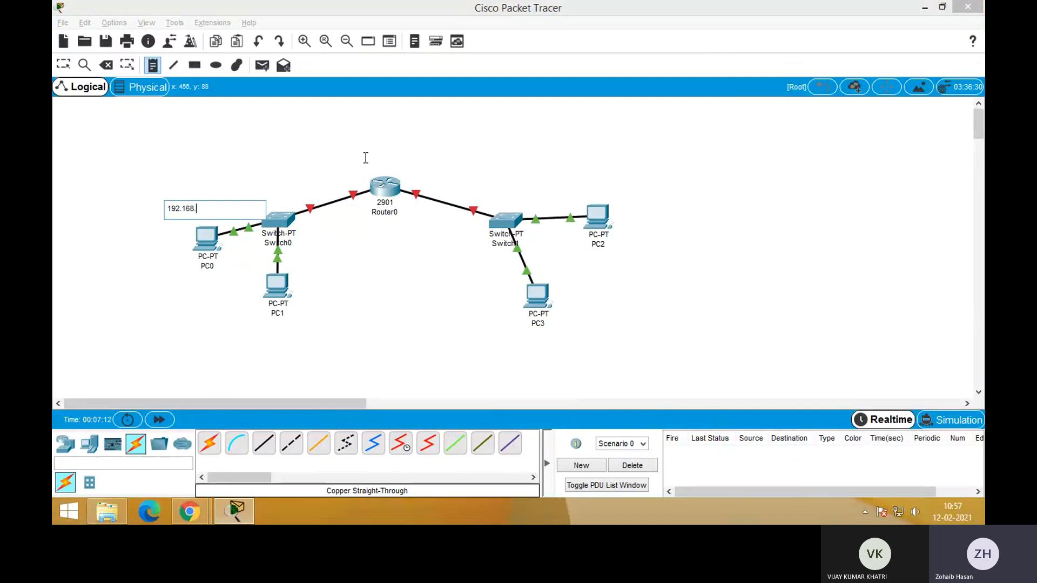
{"action": "type", "text": "0.1"}
{"action": "left_click", "coordinate": [317, 144]}
{"action": "left_click", "coordinate": [184, 215]}
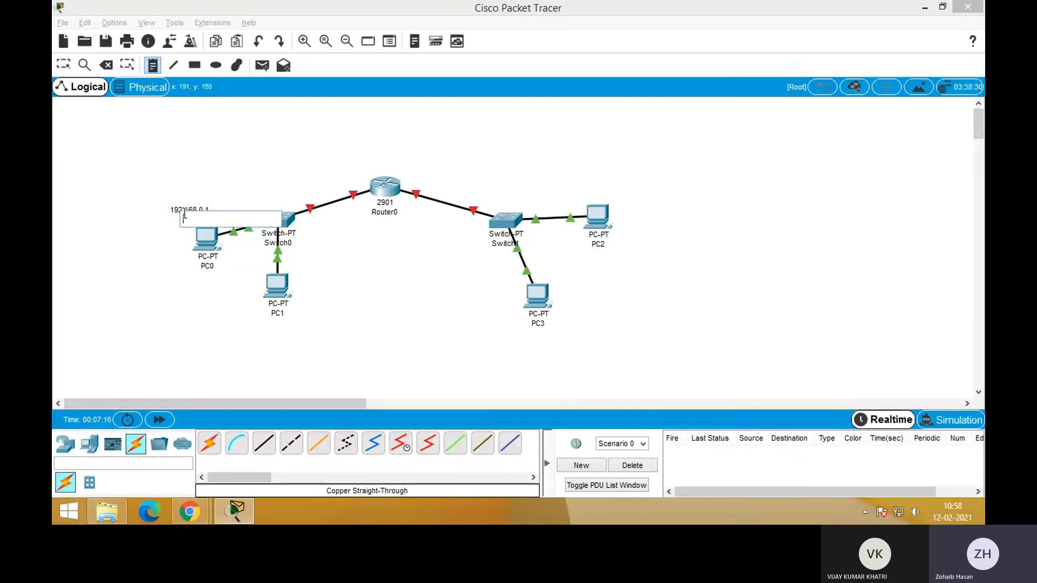
{"action": "key", "text": "Escape"}
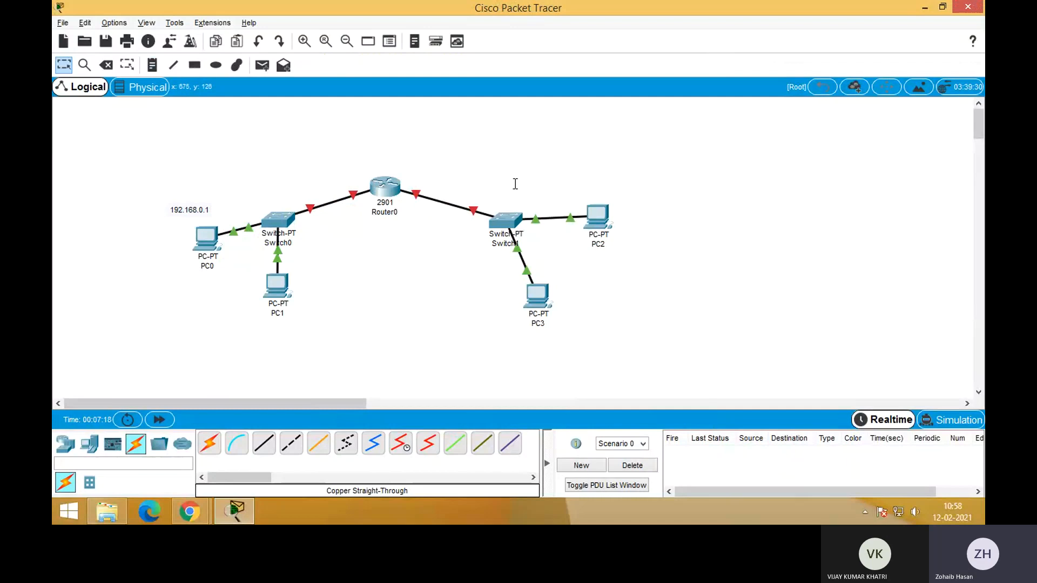
Place a text note reading 172.16.0.1 above Switch1 on the workspace
{"action": "left_click", "coordinate": [153, 65]}
{"action": "left_click", "coordinate": [495, 195]}
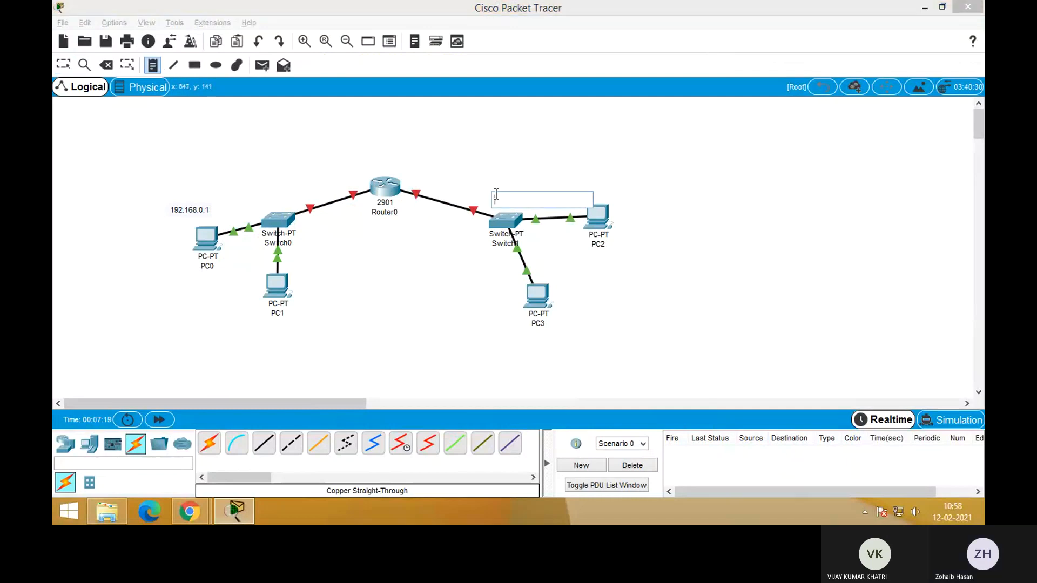
{"action": "type", "text": "172."}
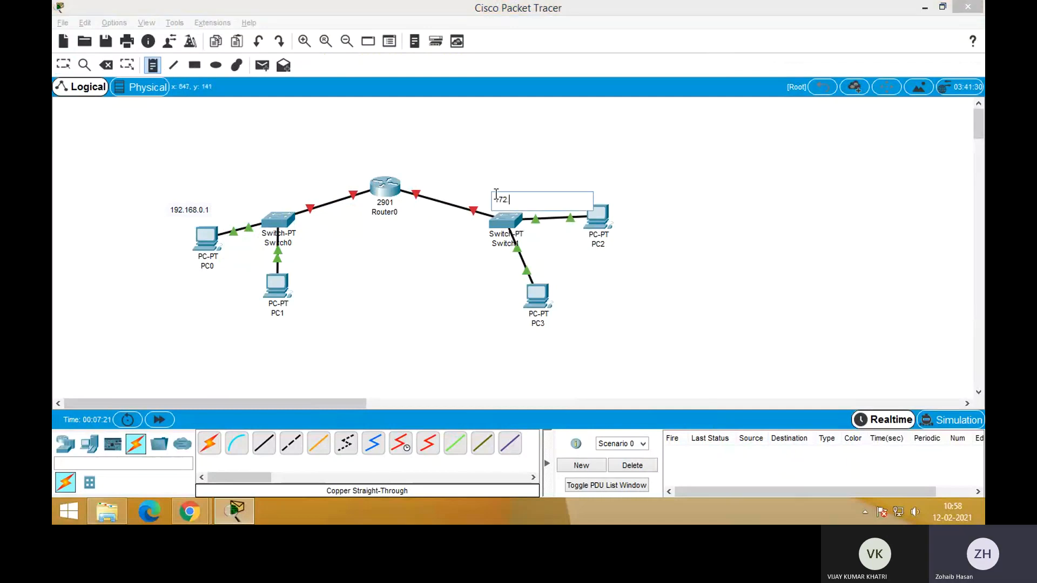
{"action": "type", "text": "163.0.1"}
{"action": "left_click", "coordinate": [503, 151]}
{"action": "key", "text": "Escape"}
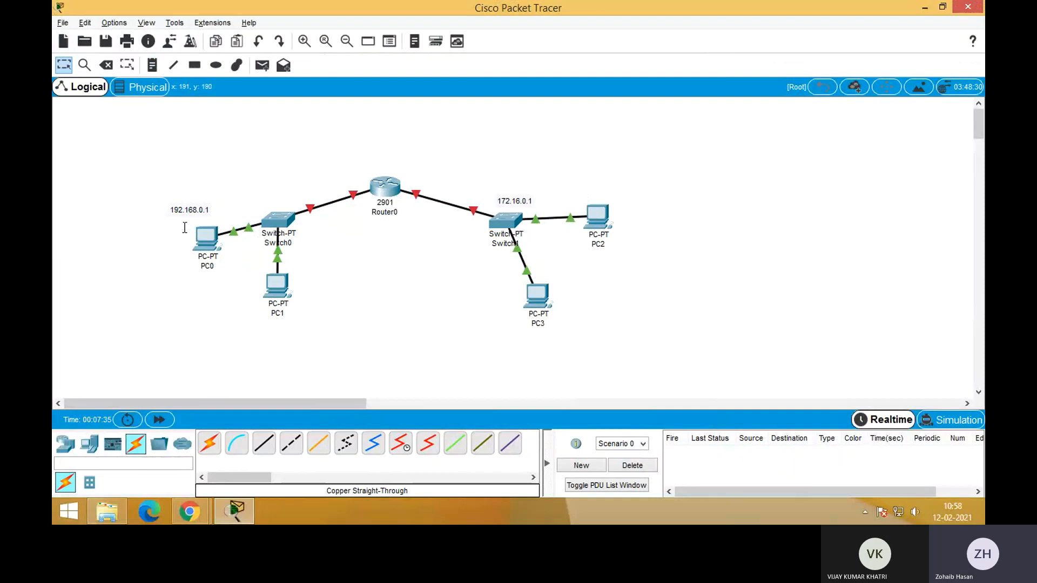
Start Router0's initial configuration dialog from its command line, choosing basic management setup and keeping the default host name
{"action": "mouse_move", "coordinate": [387, 185]}
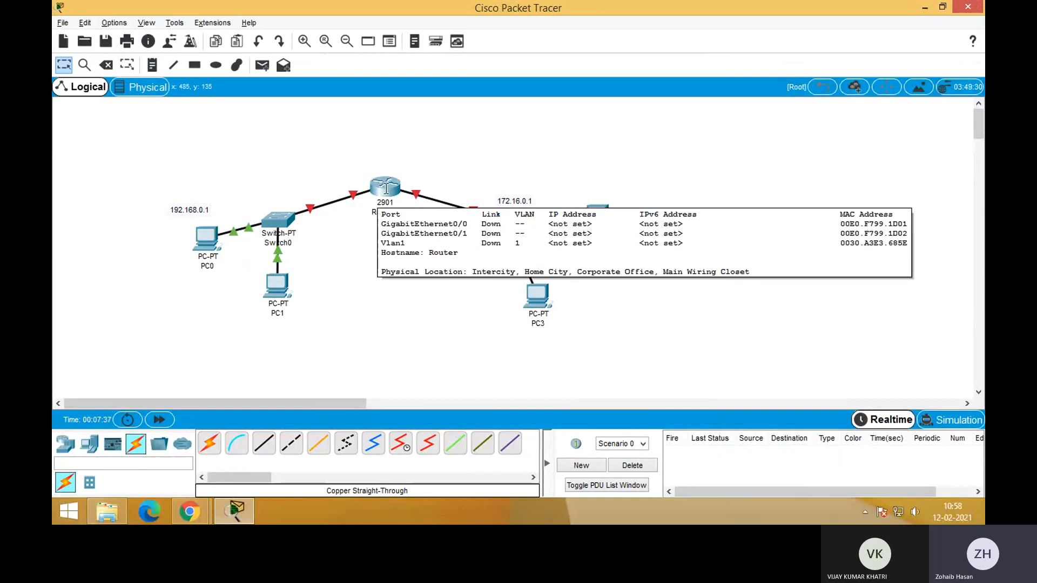
{"action": "left_click", "coordinate": [387, 186]}
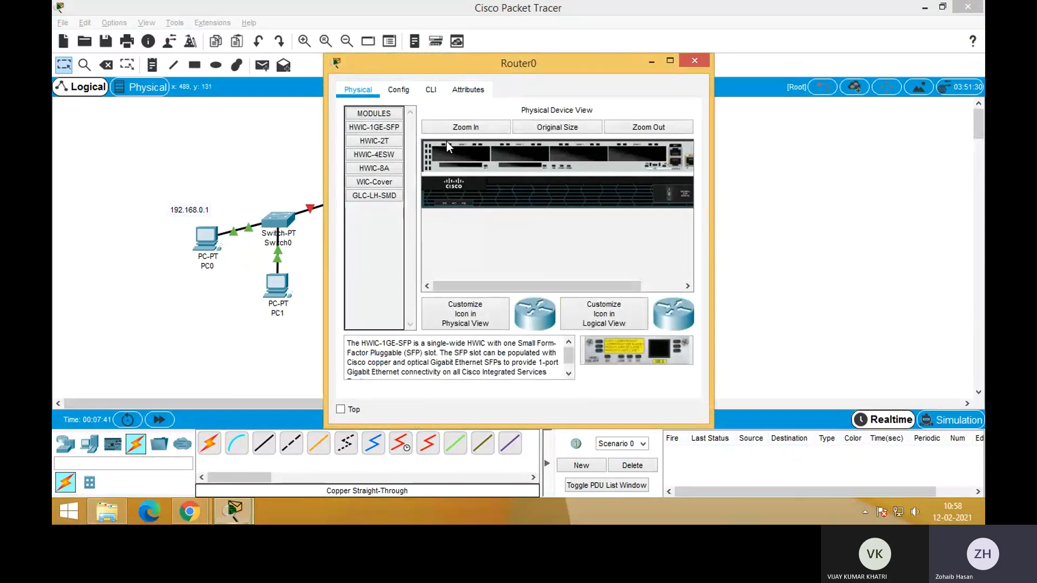
{"action": "left_click", "coordinate": [431, 92]}
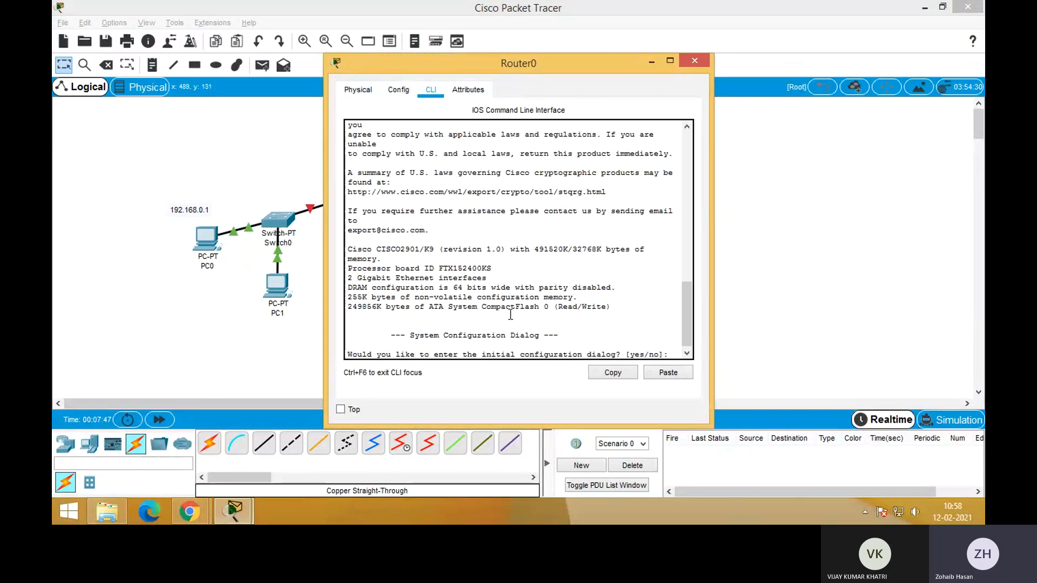
{"action": "type", "text": "y"}
{"action": "key", "text": "Return"}
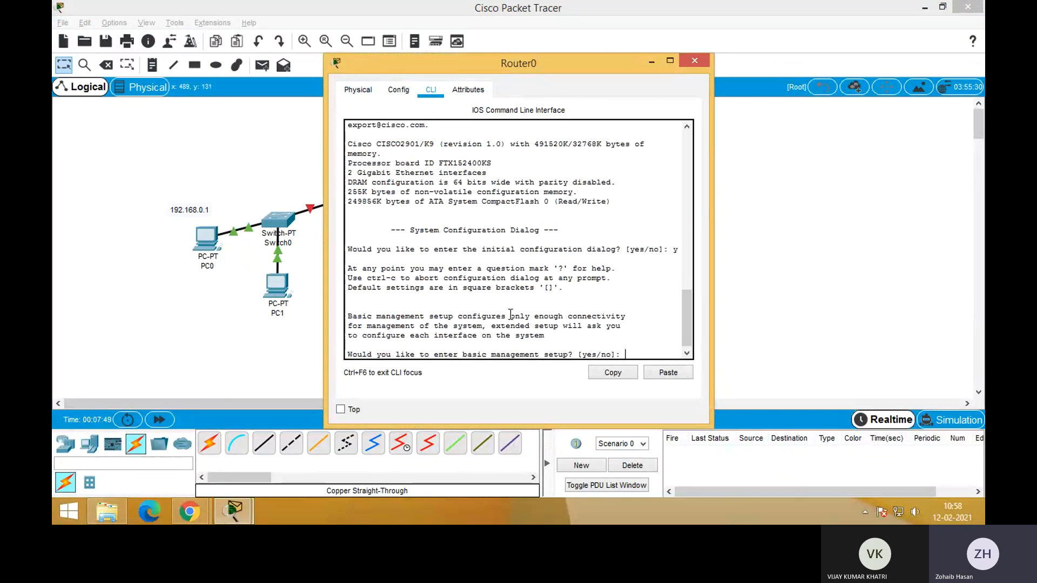
{"action": "key", "text": "Return"}
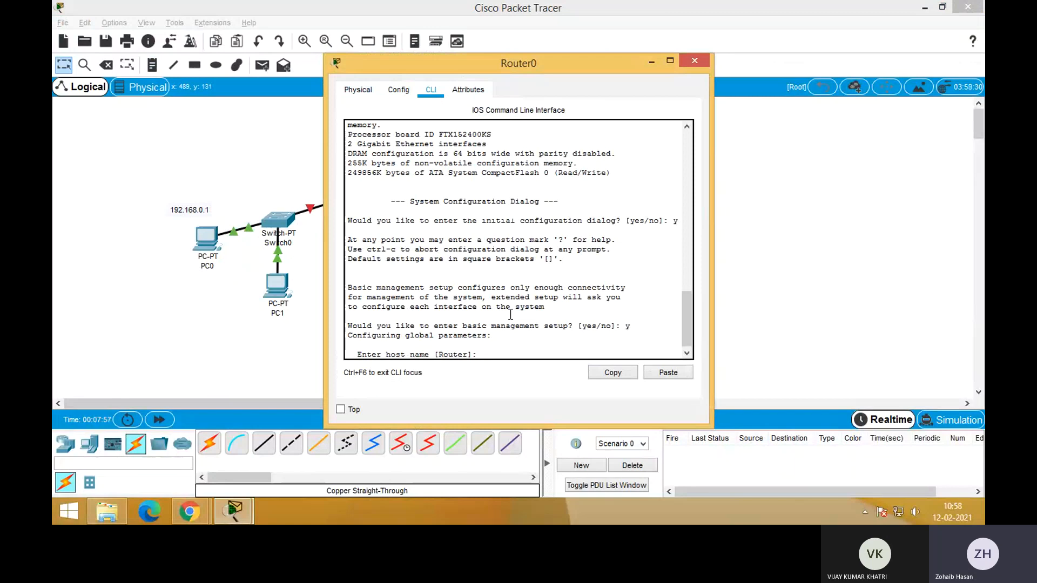
{"action": "key", "text": "Return"}
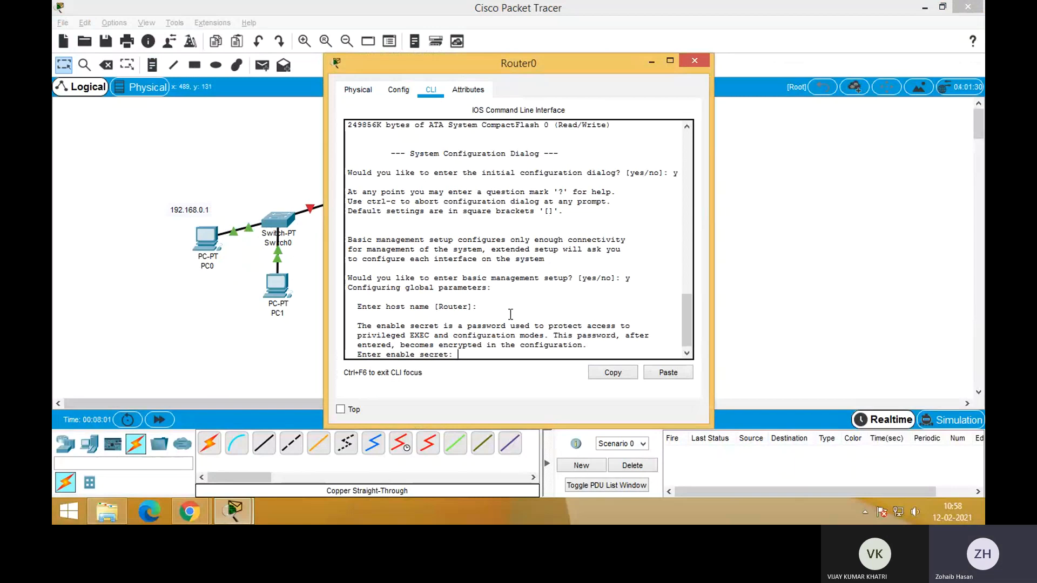
Enter the enable secret and the enable password in Router0's setup dialog, and close the router's window
{"action": "key", "text": "Return"}
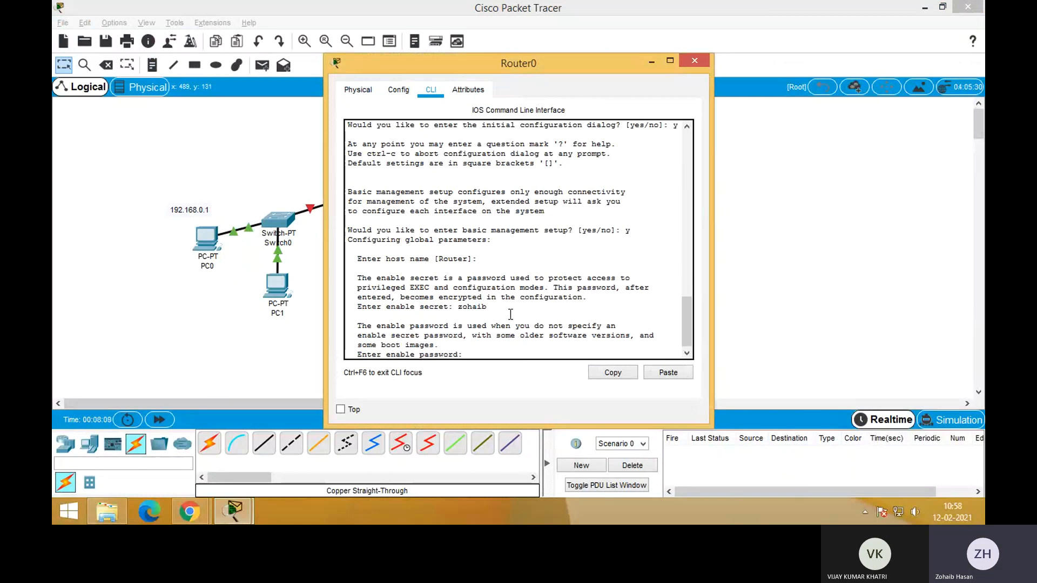
{"action": "key", "text": "Return"}
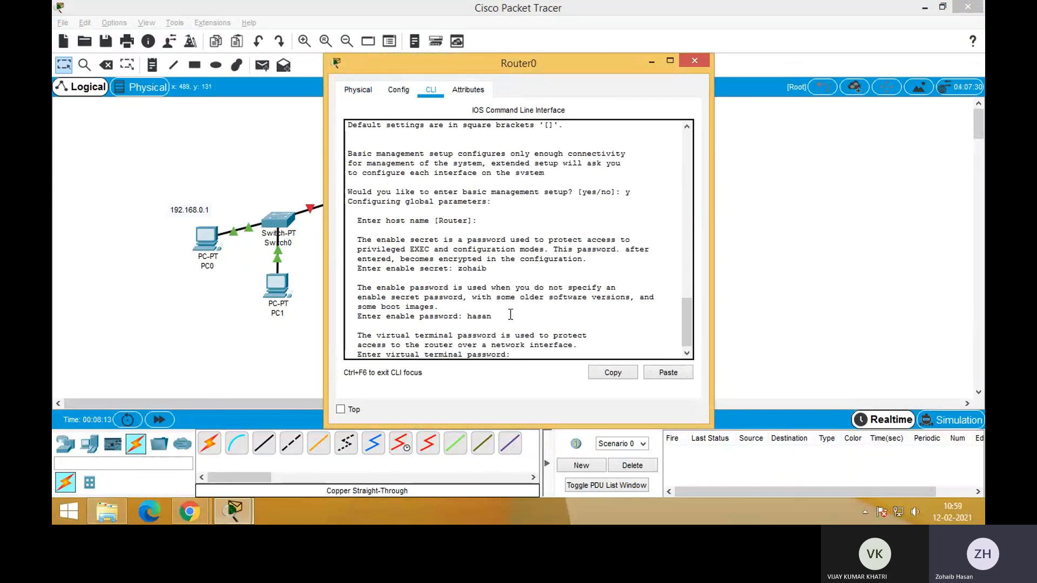
{"action": "left_click", "coordinate": [695, 61]}
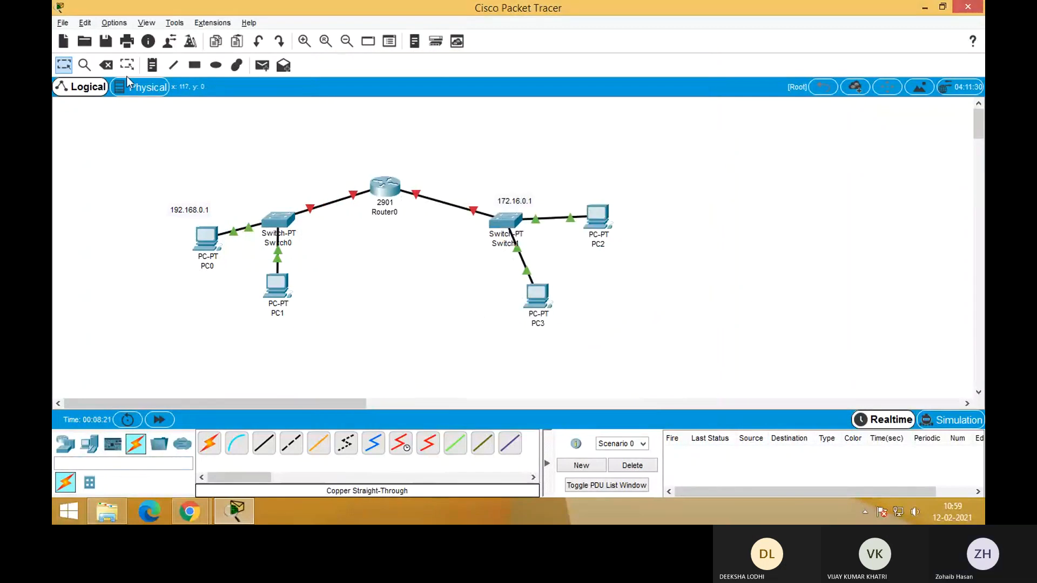
Delete the 2901 router and place a Router-PT in its spot between the two switches
{"action": "left_click", "coordinate": [106, 64]}
{"action": "left_click", "coordinate": [388, 186]}
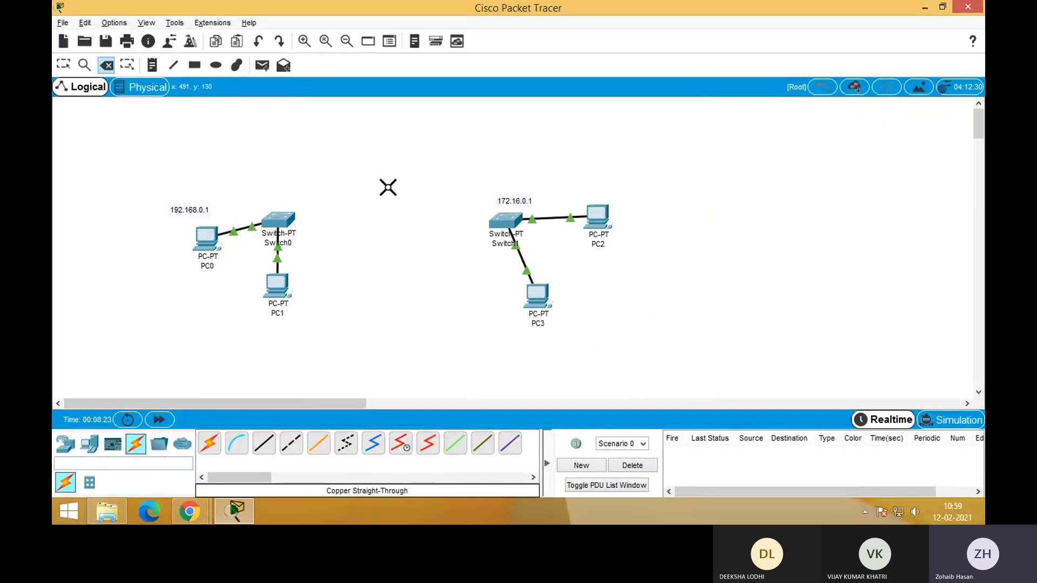
{"action": "key", "text": "Escape"}
{"action": "left_click", "coordinate": [65, 444]}
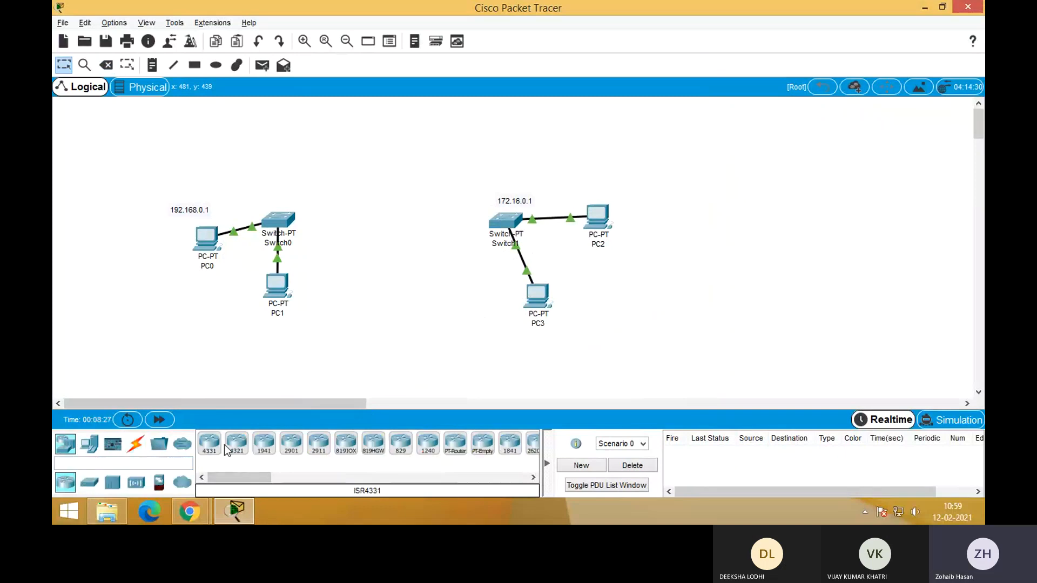
{"action": "left_click", "coordinate": [459, 447]}
{"action": "left_click", "coordinate": [407, 199]}
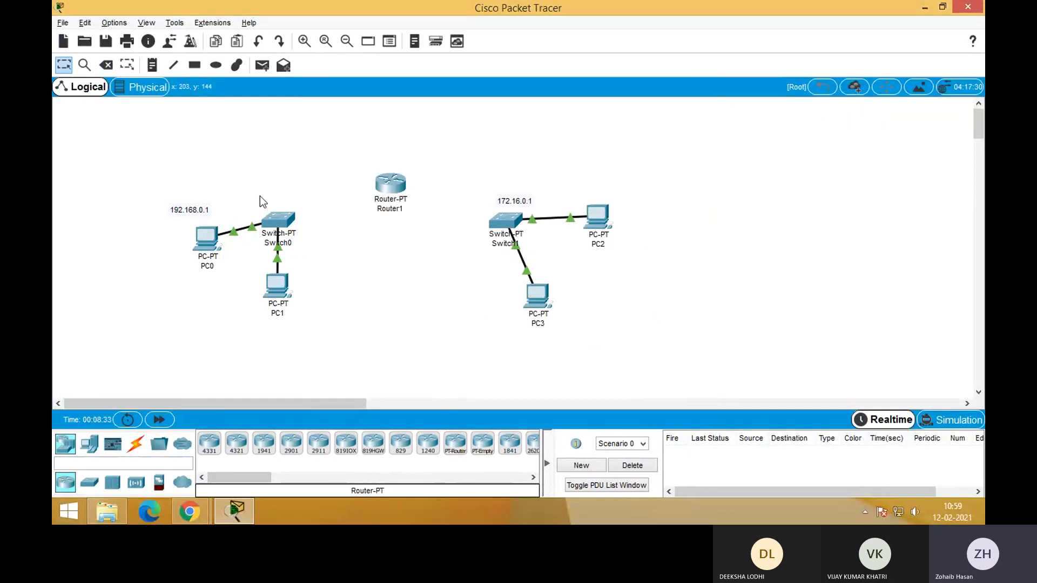
Connect Router1's FastEthernet0/0 port to Switch0 with a copper straight-through cable
{"action": "left_click", "coordinate": [135, 444]}
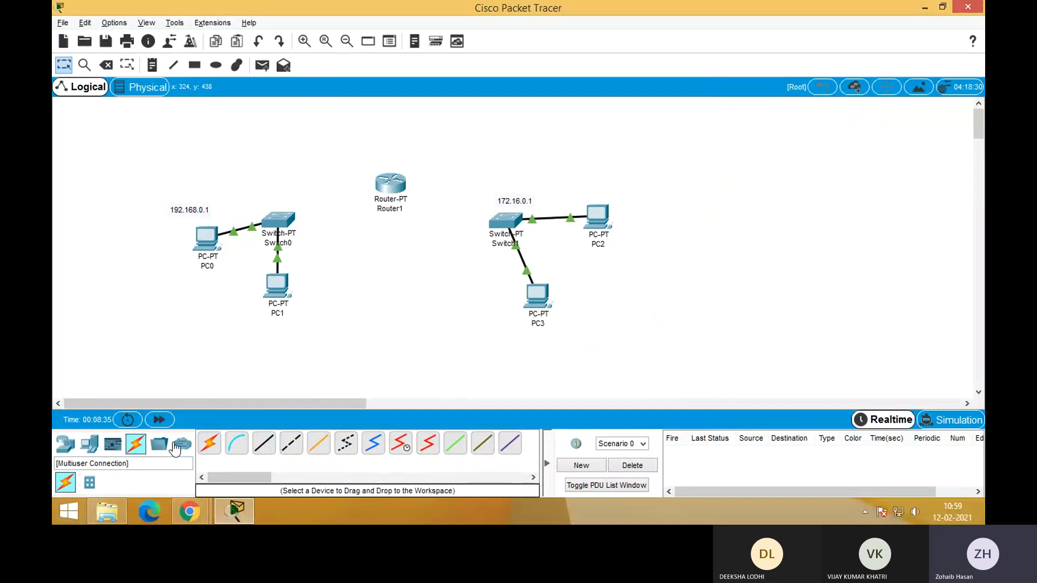
{"action": "left_click", "coordinate": [265, 448]}
{"action": "left_click", "coordinate": [385, 179]}
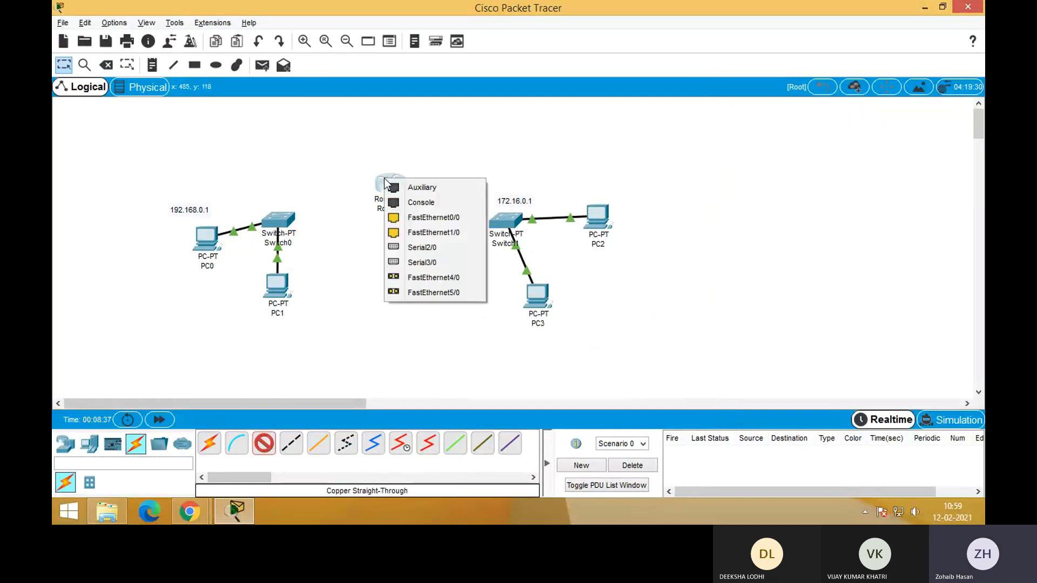
{"action": "left_click", "coordinate": [424, 218]}
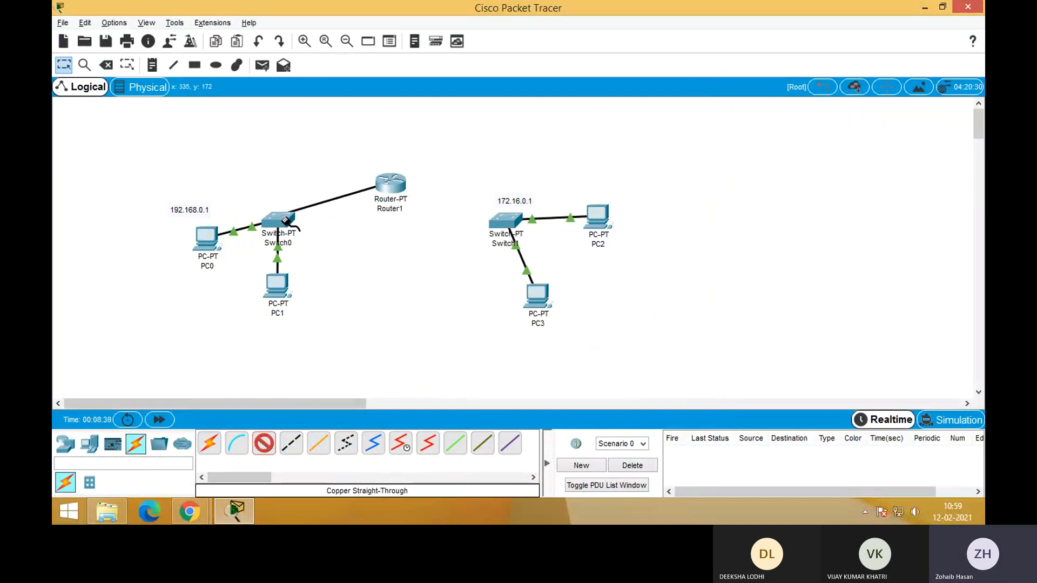
{"action": "left_click", "coordinate": [284, 219]}
{"action": "left_click", "coordinate": [319, 240]}
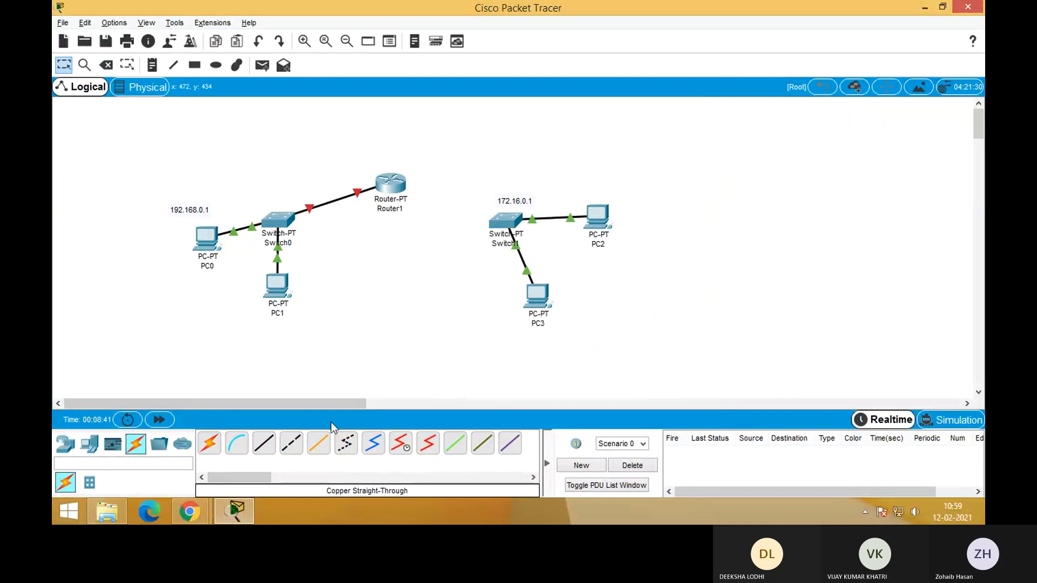
Connect Router1's FastEthernet1/0 to Switch1's FastEthernet0/1 with a copper straight-through cable
{"action": "left_click", "coordinate": [267, 442]}
{"action": "left_click", "coordinate": [388, 180]}
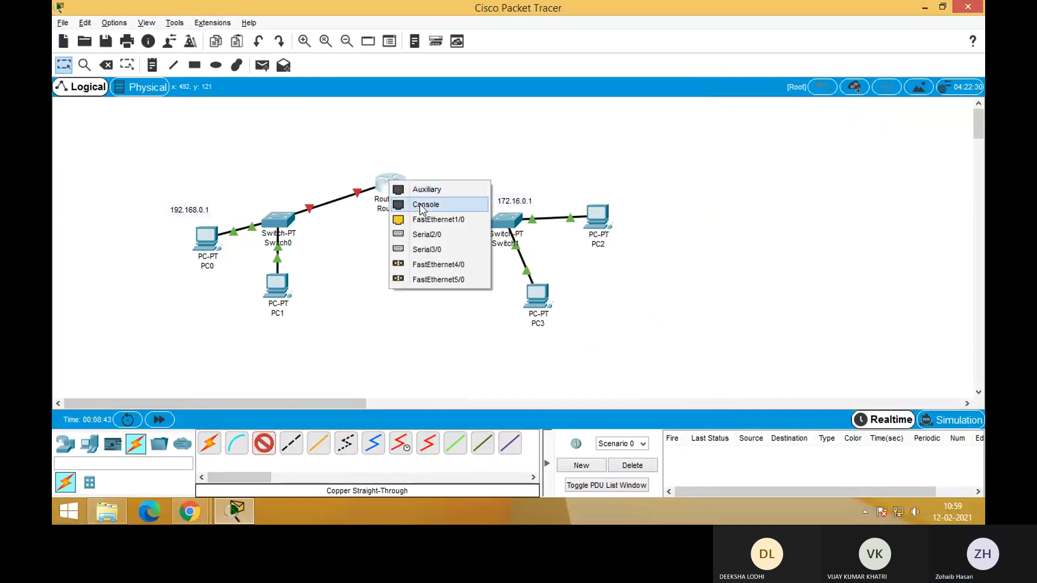
{"action": "left_click", "coordinate": [430, 220]}
{"action": "left_click", "coordinate": [506, 220]}
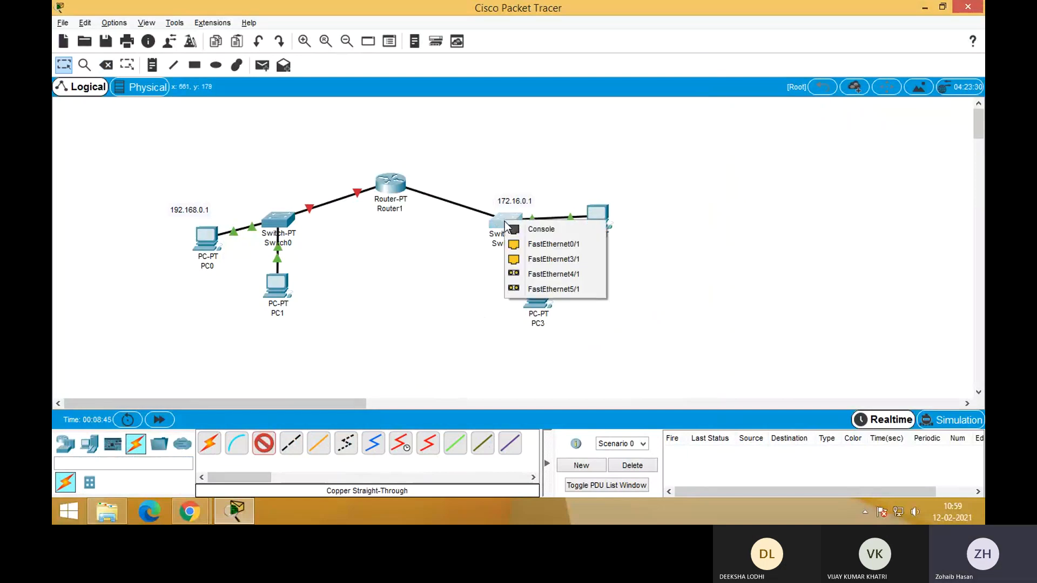
{"action": "left_click", "coordinate": [546, 244]}
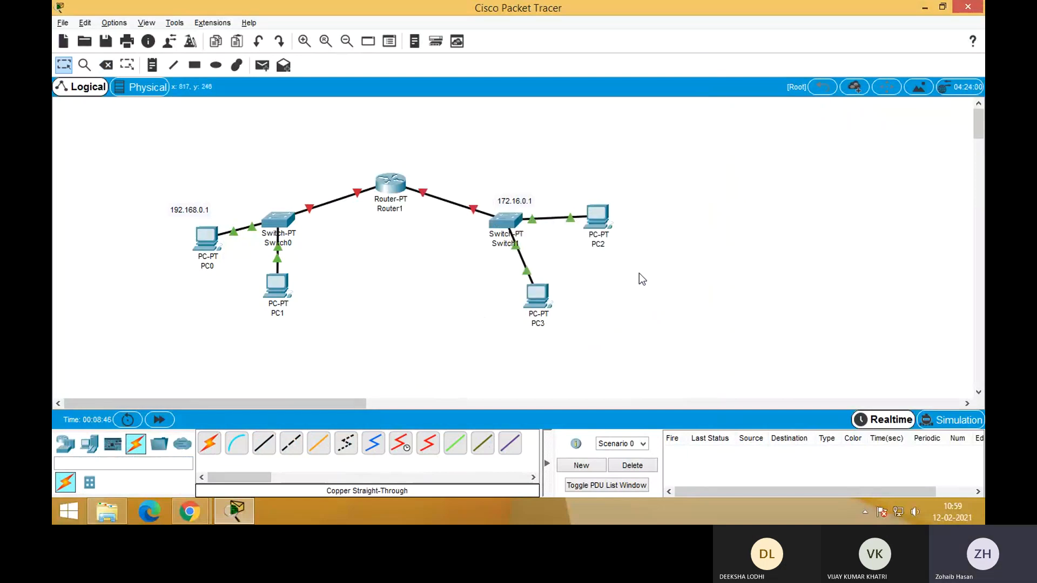
Decline the initial configuration dialog in Router1's command line and enter privileged mode with en
{"action": "left_click", "coordinate": [387, 187]}
{"action": "left_click", "coordinate": [438, 90]}
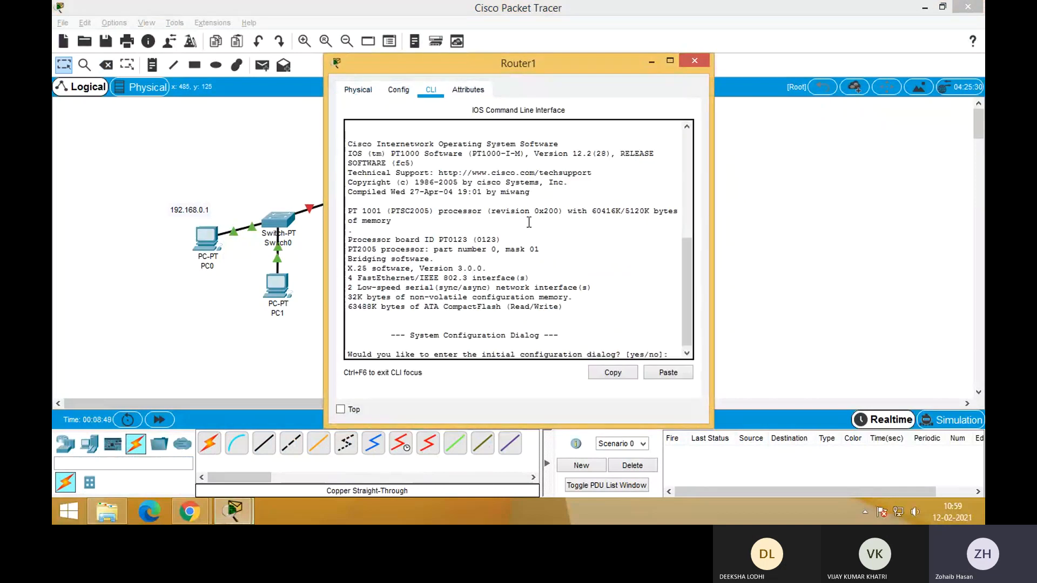
{"action": "left_click", "coordinate": [582, 303]}
{"action": "type", "text": "no]: "}
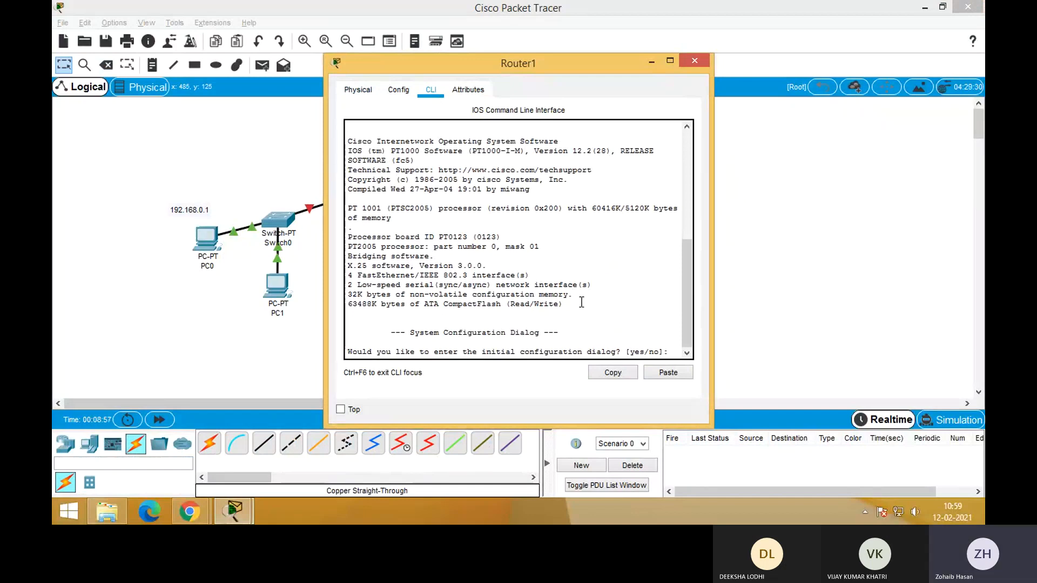
{"action": "type", "text": "n"}
{"action": "key", "text": "Return"}
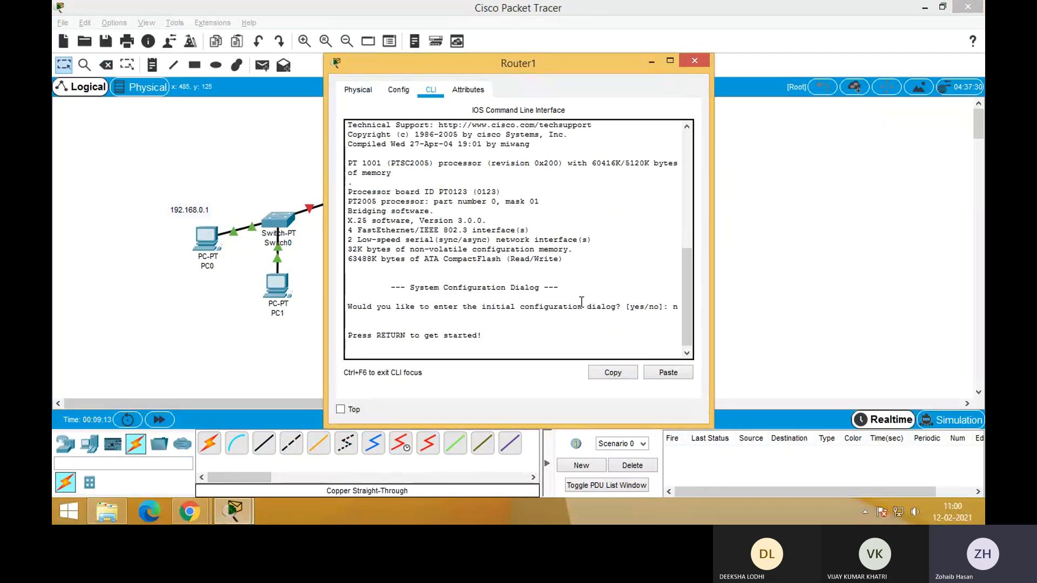
{"action": "key", "text": "Return"}
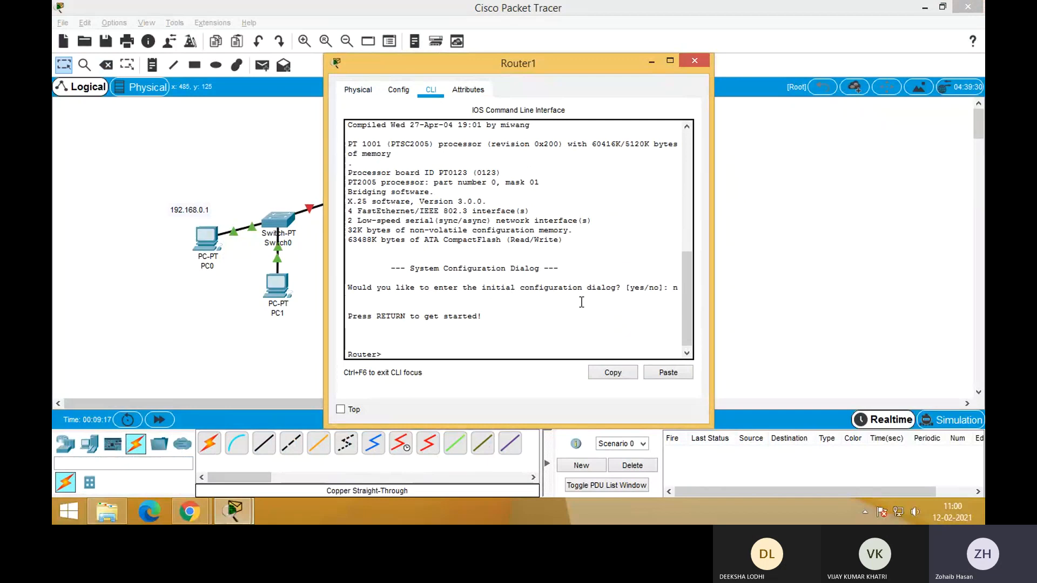
{"action": "type", "text": "en"}
{"action": "key", "text": "Return"}
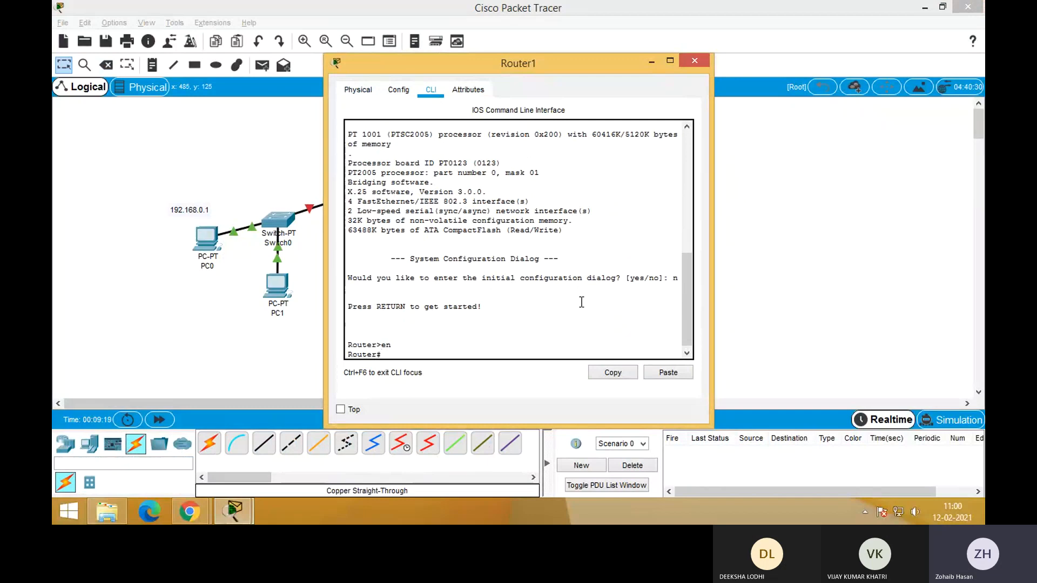
Move Router1's window off the topology and display its running configuration with show run, paging through to the interface sections
{"action": "left_click_drag", "start_coordinate": [517, 68], "coordinate": [778, 16]}
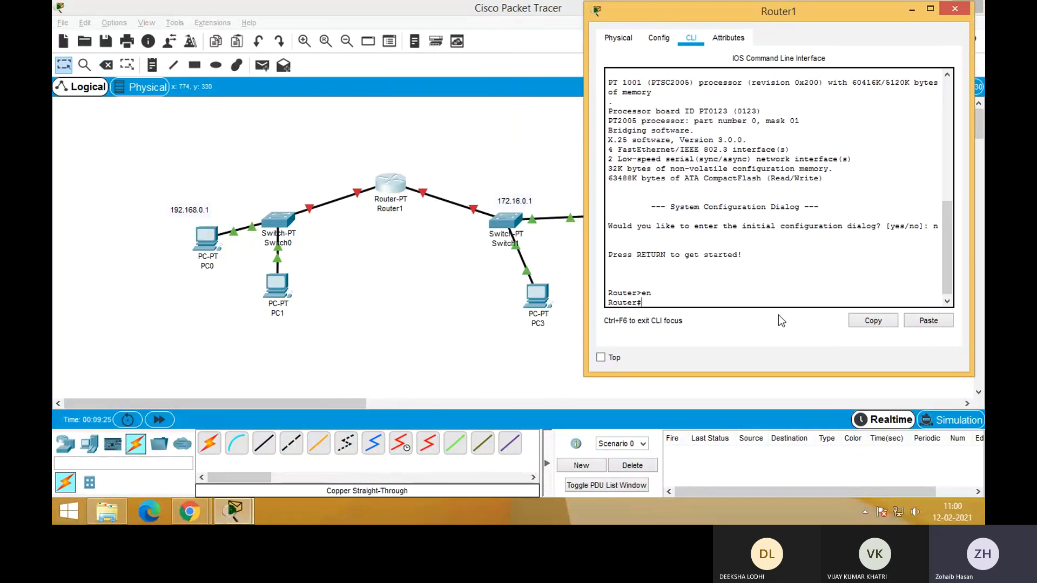
{"action": "type", "text": "show run"}
{"action": "key", "text": "Return"}
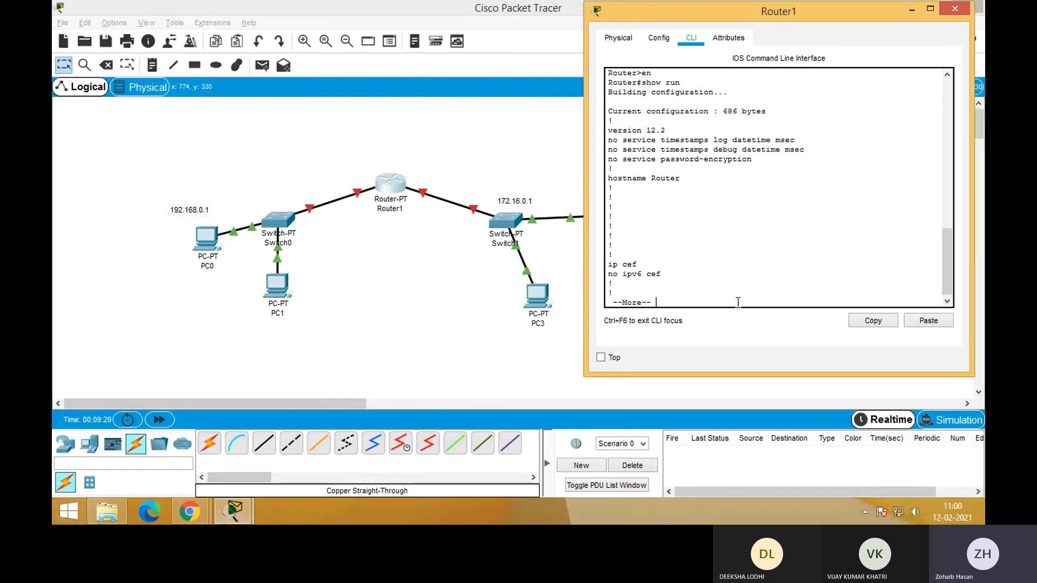
{"action": "key", "text": "space"}
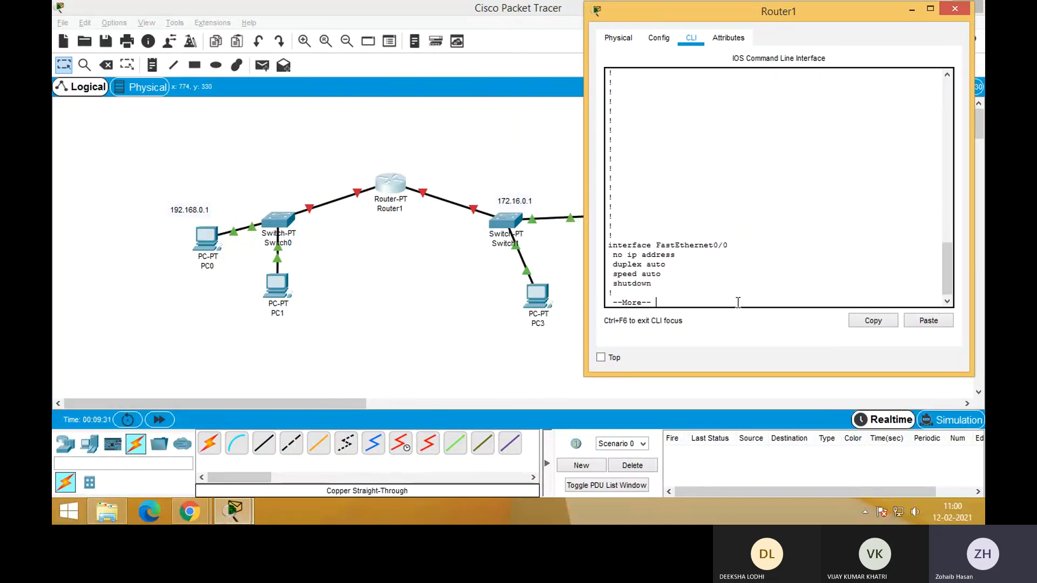
{"action": "key", "text": "space"}
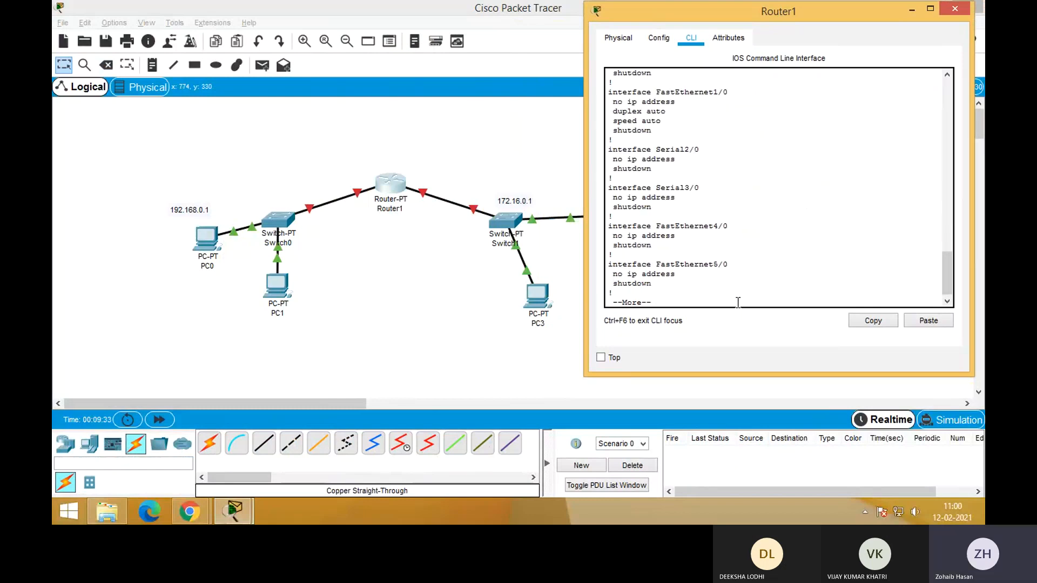
Examine the FastEthernet0/0 and FastEthernet1/0 entries against the topology, and page to the end of the running configuration
{"action": "scroll", "coordinate": [717, 287], "scroll_direction": "up", "scroll_amount": 3}
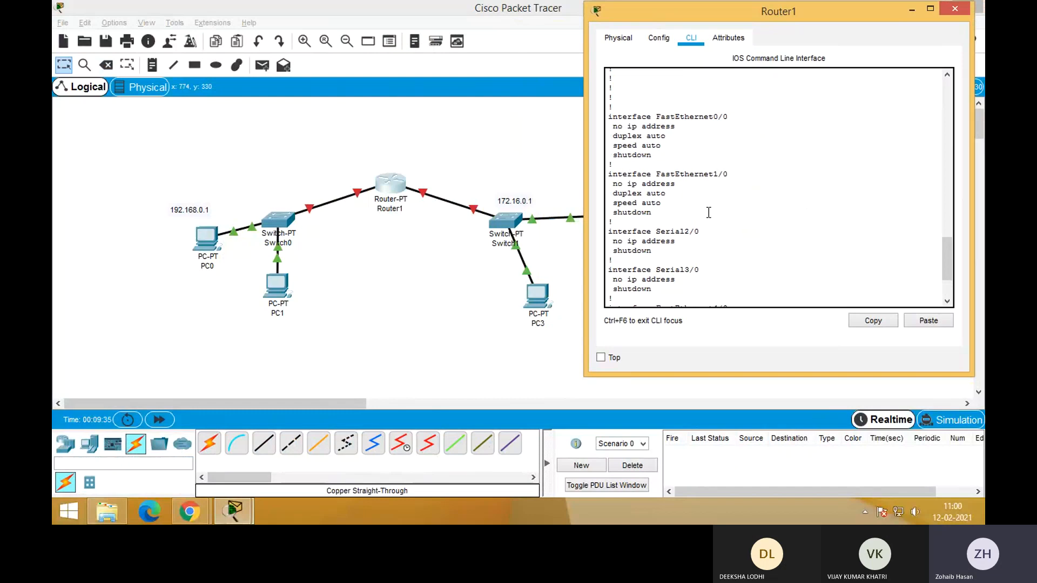
{"action": "left_click_drag", "start_coordinate": [614, 108], "coordinate": [709, 117]}
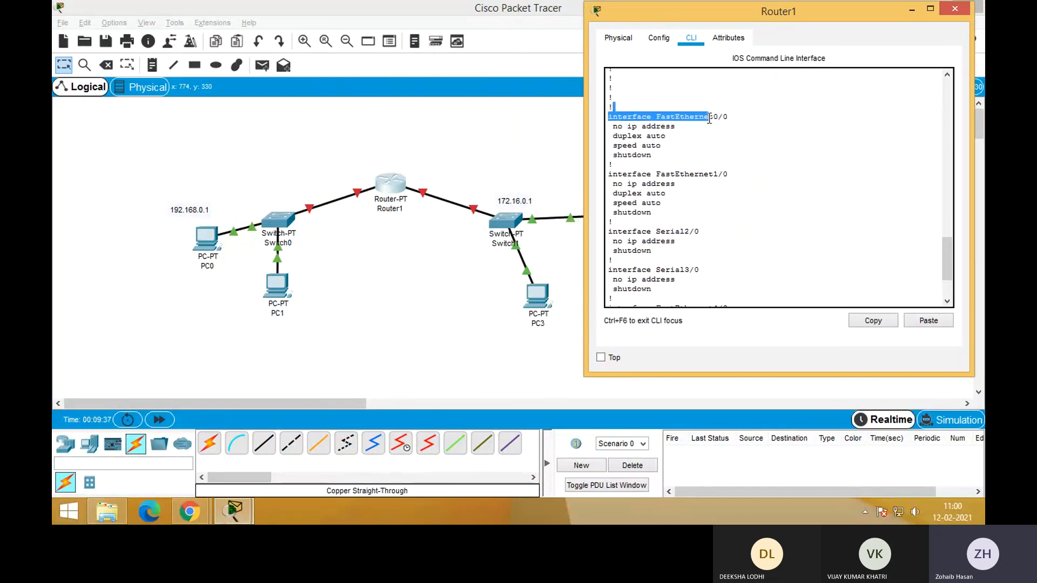
{"action": "left_click", "coordinate": [700, 185]}
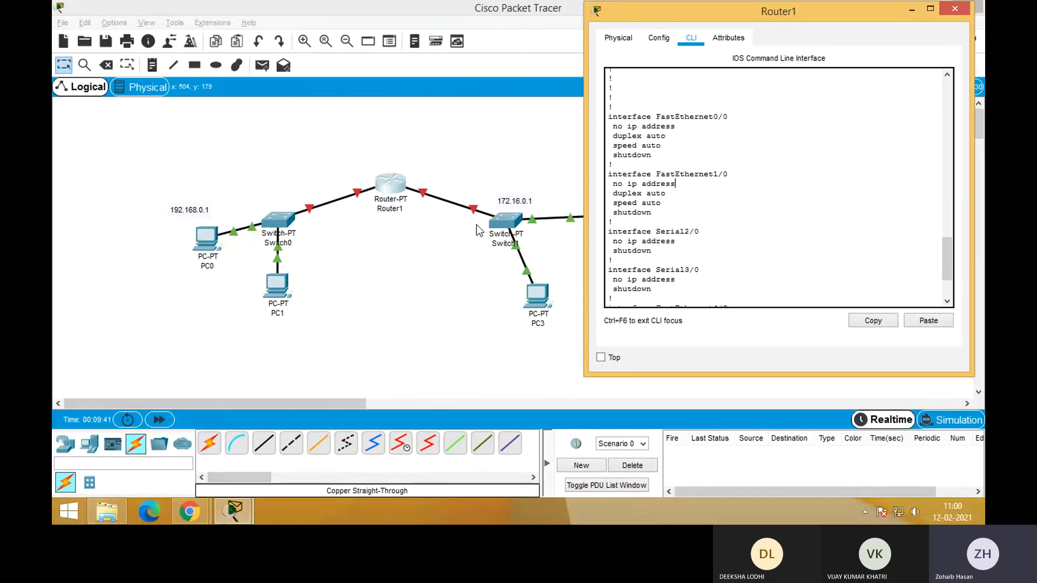
{"action": "left_click_drag", "start_coordinate": [618, 116], "coordinate": [701, 211]}
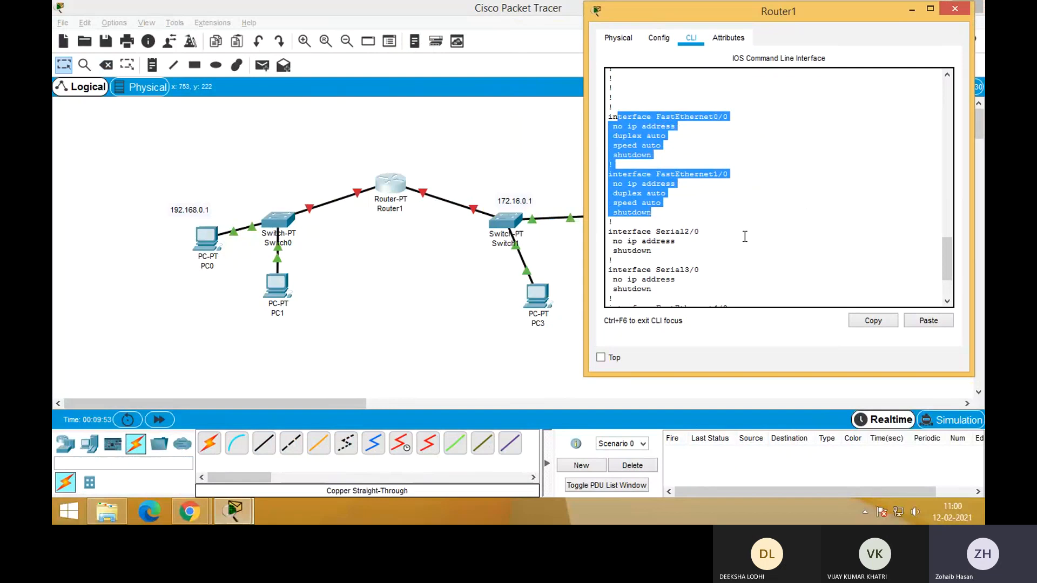
{"action": "left_click_drag", "start_coordinate": [722, 12], "coordinate": [803, 33]}
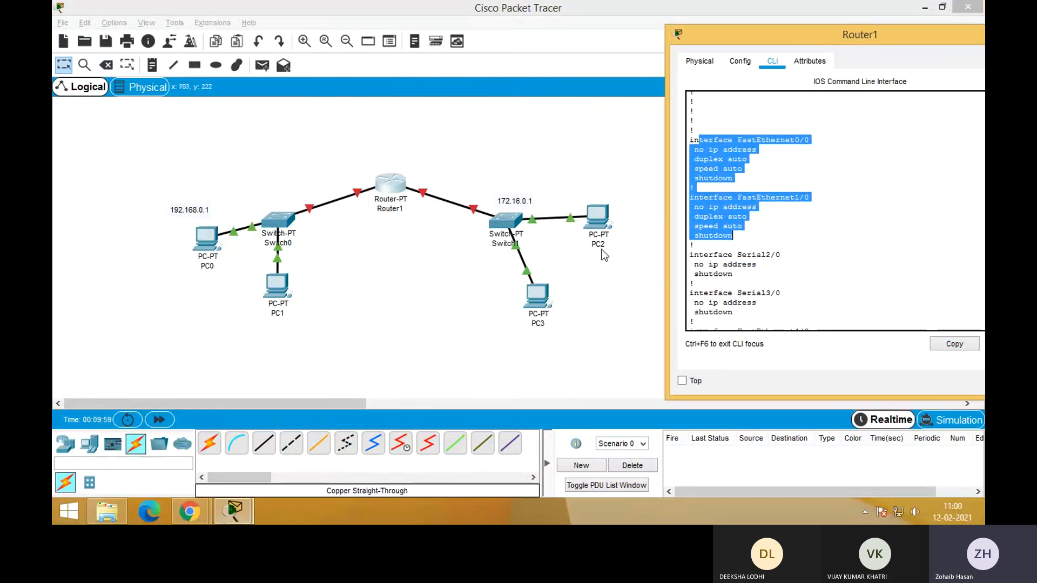
{"action": "left_click_drag", "start_coordinate": [750, 43], "coordinate": [613, 1]}
{"action": "left_click", "coordinate": [946, 6]}
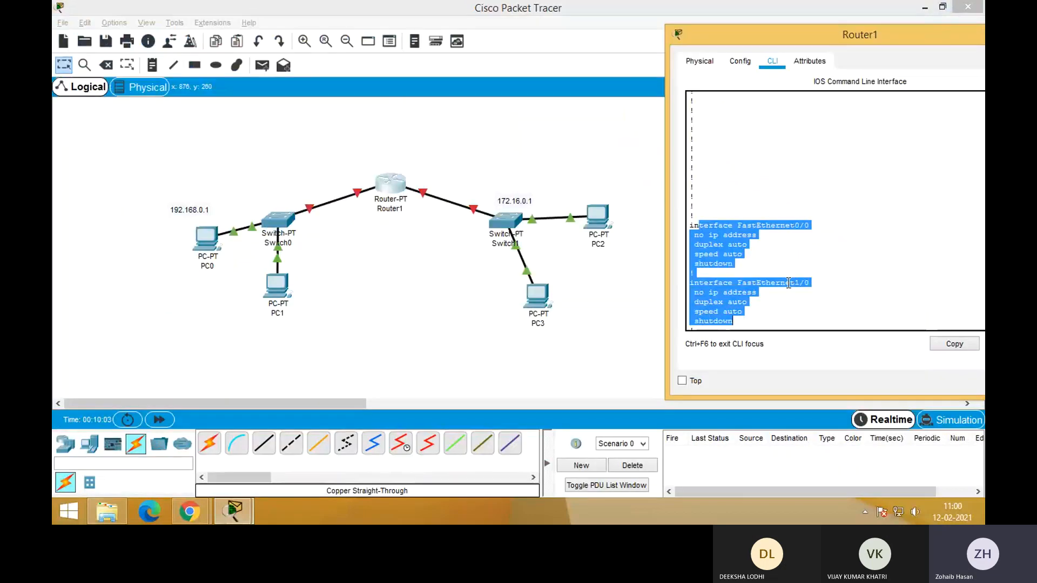
{"action": "left_click", "coordinate": [781, 313]}
{"action": "scroll", "coordinate": [781, 313], "scroll_direction": "down", "scroll_amount": 6}
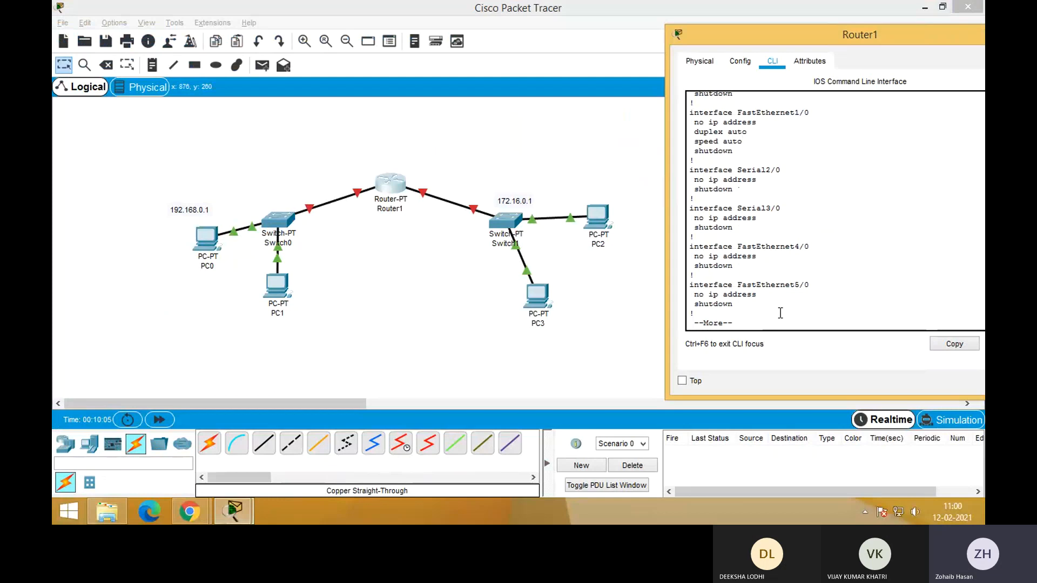
{"action": "key", "text": "space"}
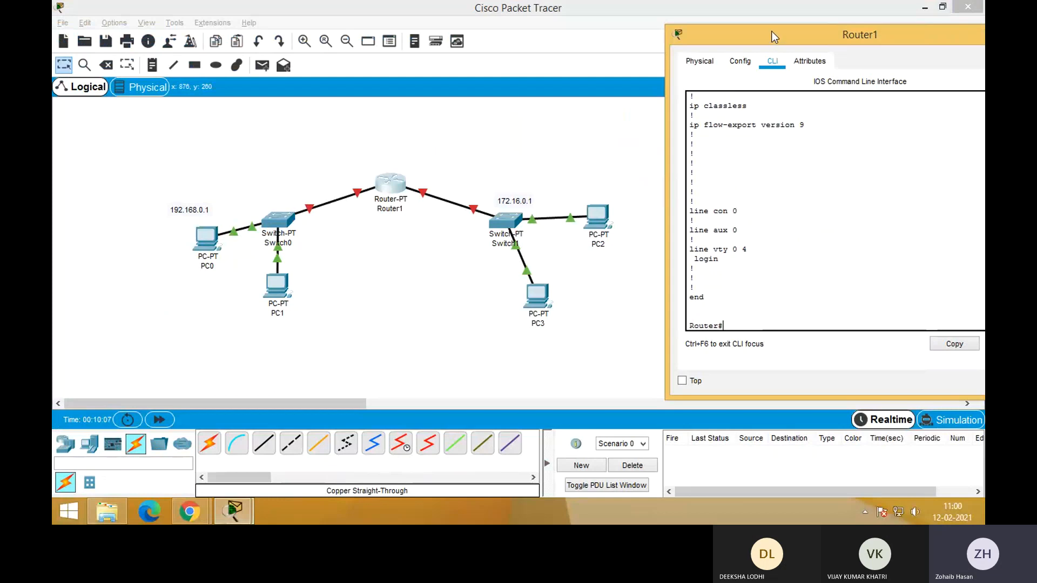
Move Router1's window fully into view and enter global configuration mode from its command line with config
{"action": "left_click_drag", "start_coordinate": [771, 31], "coordinate": [647, 28]}
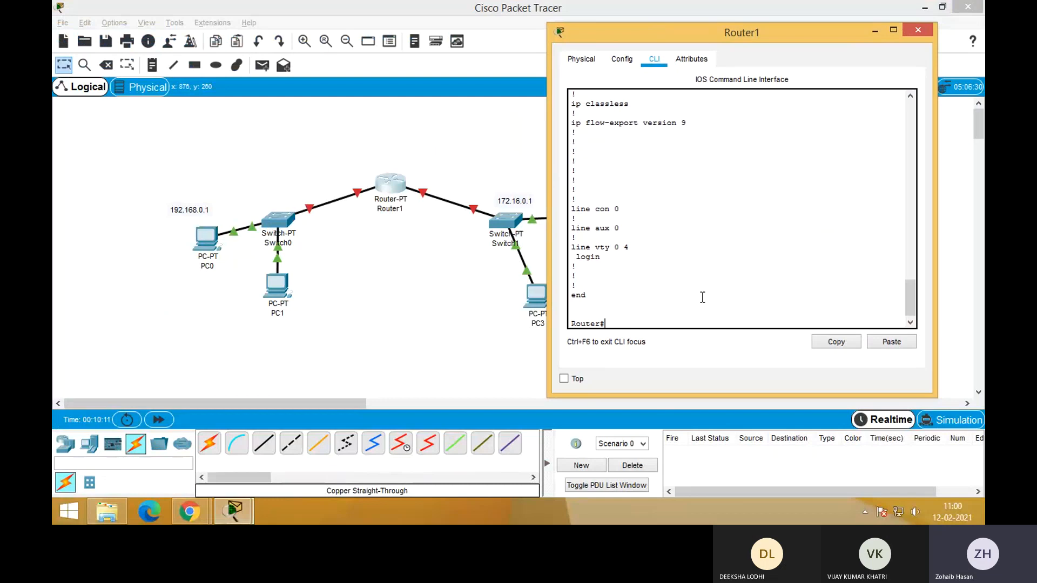
{"action": "type", "text": "inte"}
{"action": "key", "text": "BackSpace"}
{"action": "key", "text": "BackSpace"}
{"action": "key", "text": "BackSpace"}
{"action": "key", "text": "BackSpace"}
{"action": "type", "text": "config"}
{"action": "key", "text": "Return"}
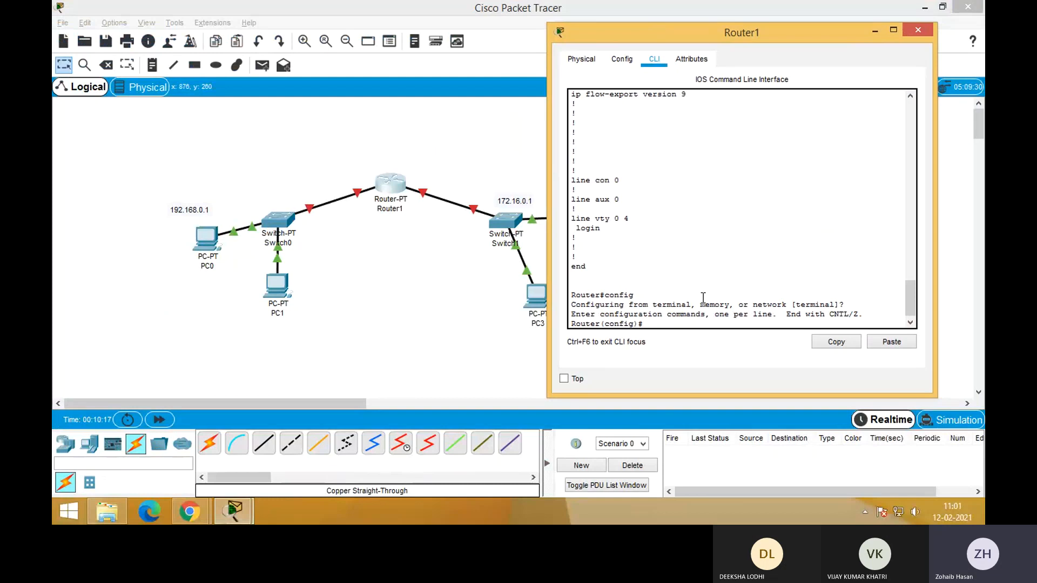
Try to open the first Fast Ethernet interface's configuration with the command interface fasthethernet0/0
{"action": "type", "text": "intarf"}
{"action": "key", "text": "BackSpace"}
{"action": "key", "text": "BackSpace"}
{"action": "key", "text": "BackSpace"}
{"action": "type", "text": "erface"}
{"action": "type", "text": "fasthethernet0/"}
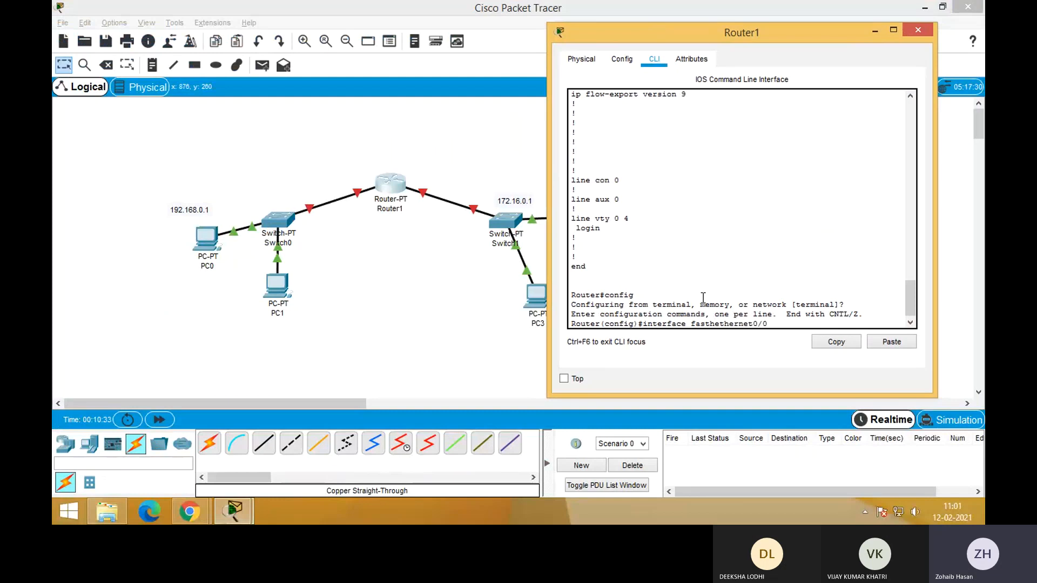
{"action": "type", "text": "0"}
{"action": "key", "text": "Return"}
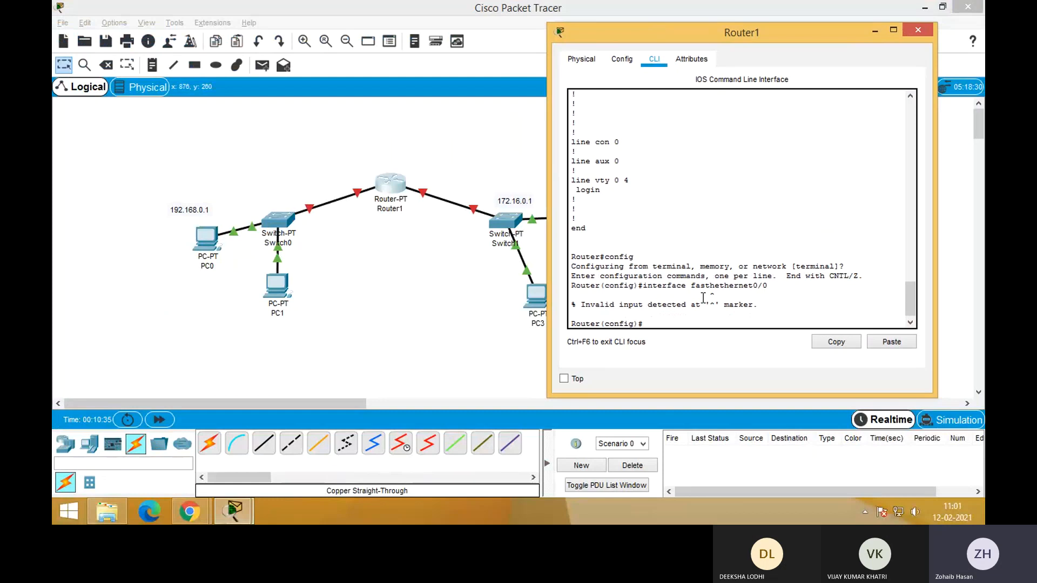
Recall the mistyped interface command, correct it to interface fastethernet0/0 and run it
{"action": "key", "text": "Up"}
{"action": "key", "text": "Left"}
{"action": "key", "text": "Left"}
{"action": "key", "text": "Left"}
{"action": "key", "text": "Left"}
{"action": "key", "text": "Left"}
{"action": "key", "text": "Left"}
{"action": "key", "text": "Left"}
{"action": "key", "text": "Left"}
{"action": "key", "text": "Left"}
{"action": "key", "text": "Left"}
{"action": "key", "text": "Left"}
{"action": "key", "text": "Left"}
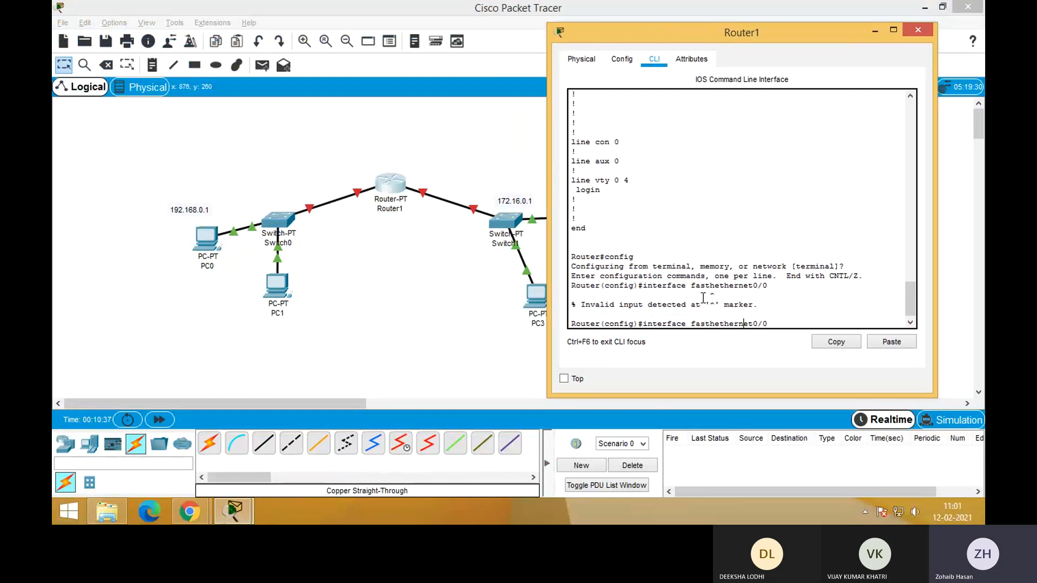
{"action": "key", "text": "BackSpace"}
{"action": "key", "text": "Return"}
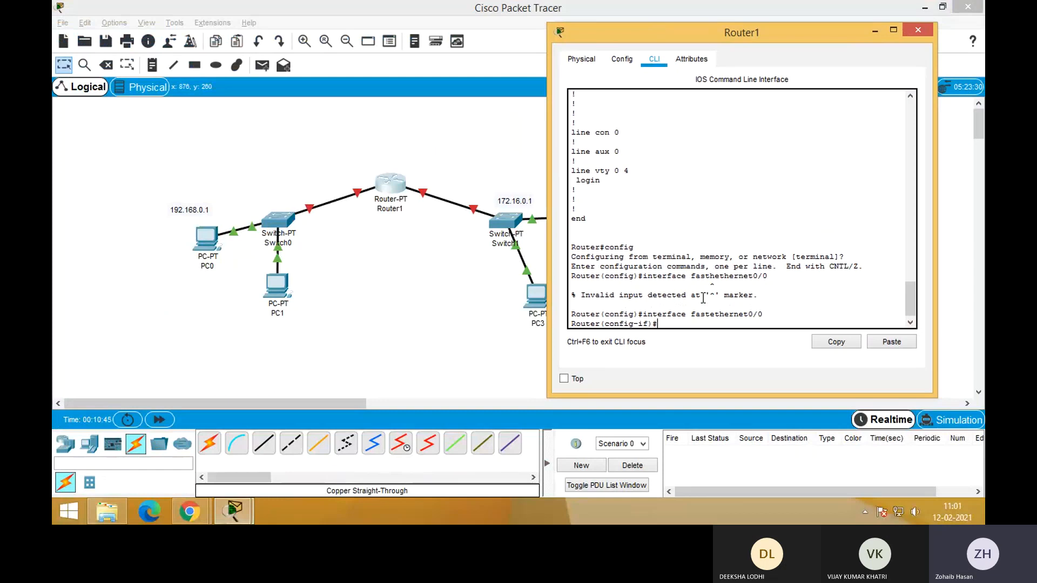
Assign FastEthernet0/0 the IP address 192.168.0.1 with subnet mask 255.255.255.0
{"action": "type", "text": "ip address"}
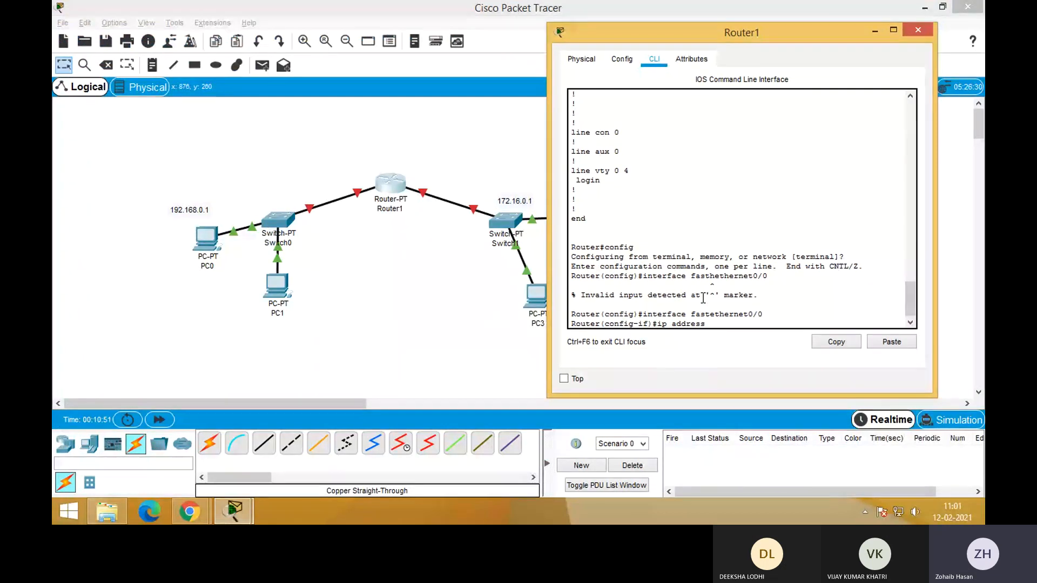
{"action": "type", "text": " 192.168.0.1"}
{"action": "type", "text": "255.255"}
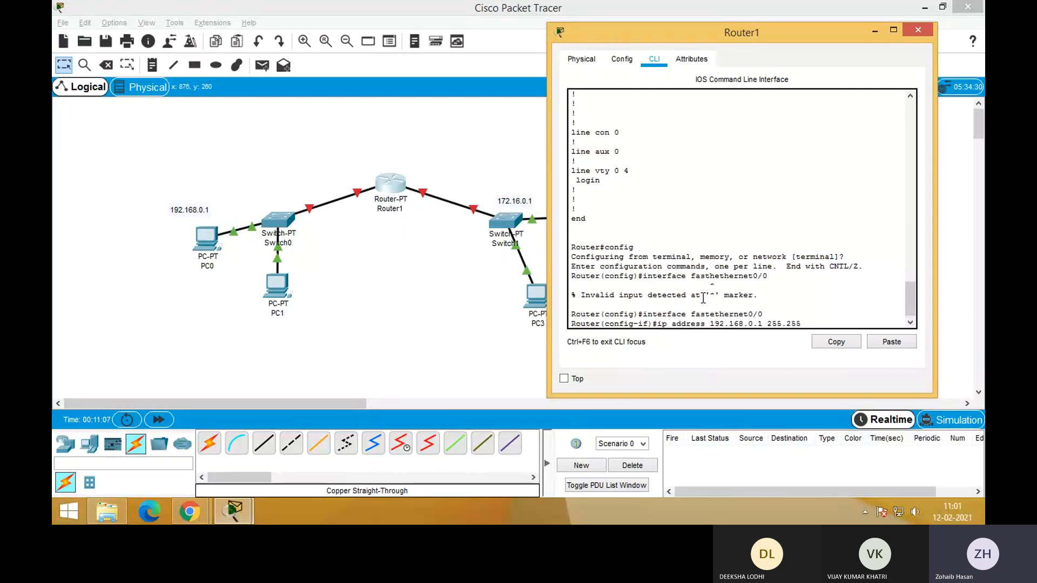
{"action": "type", "text": ".255.0"}
{"action": "key", "text": "Return"}
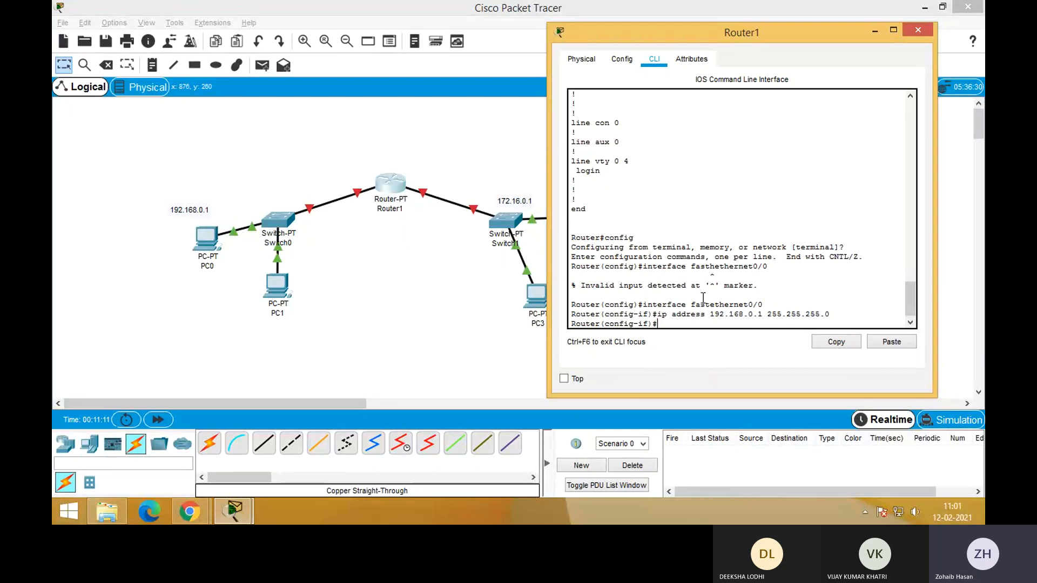
Enable FastEthernet0/0 with no shutdown and bring back the interface configuration prompt
{"action": "type", "text": "no shutdown"}
{"action": "key", "text": "Return"}
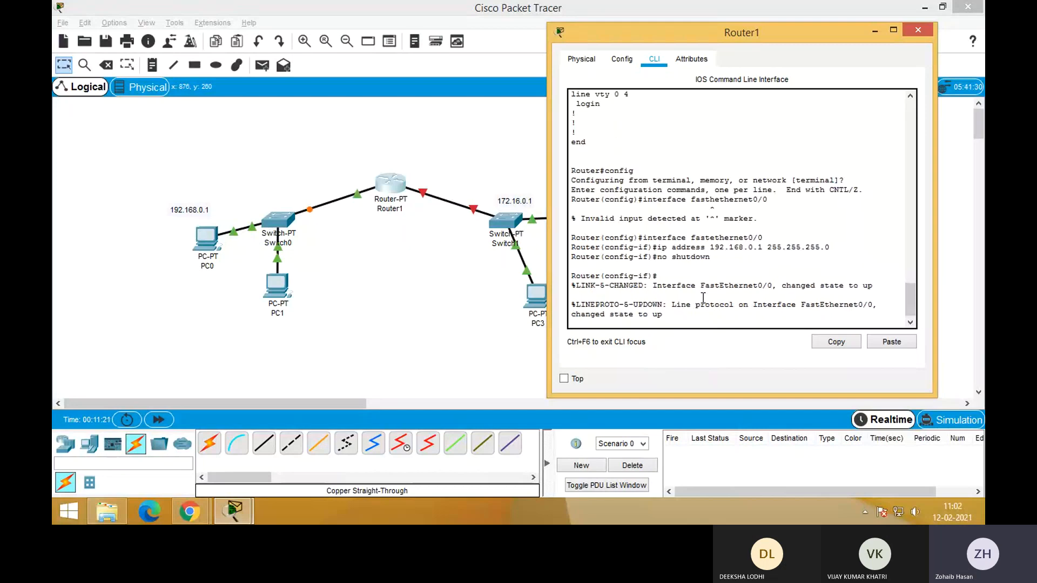
{"action": "key", "text": "Return"}
{"action": "key", "text": "Up"}
{"action": "key", "text": "Up"}
{"action": "key", "text": "Up"}
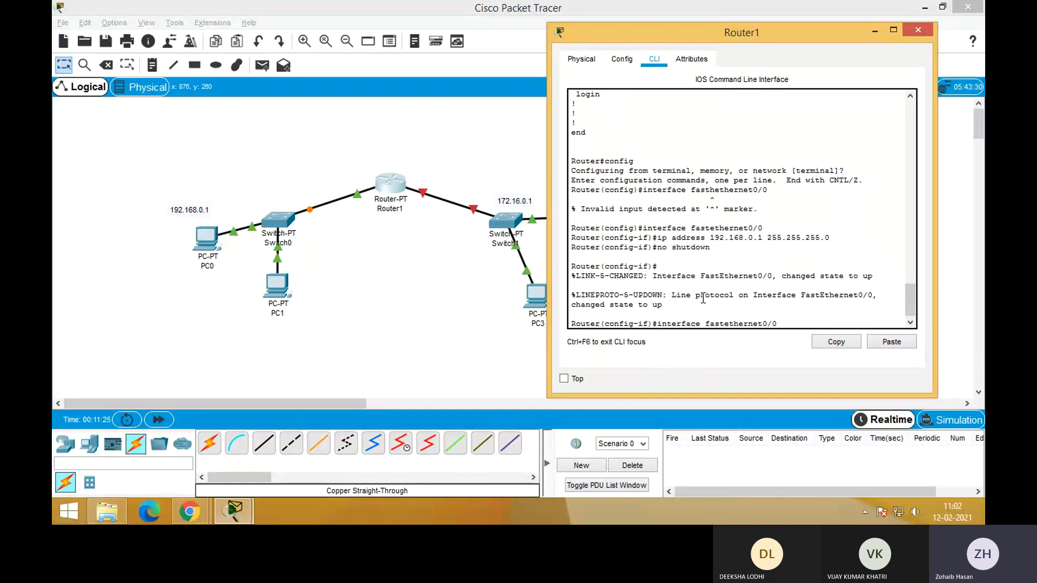
{"action": "key", "text": "BackSpace"}
{"action": "type", "text": "1"}
Check Router1's port label on the link to Switch1, clear the unfinished command, and locate that port's entry in the displayed running configuration
{"action": "left_click", "coordinate": [425, 233]}
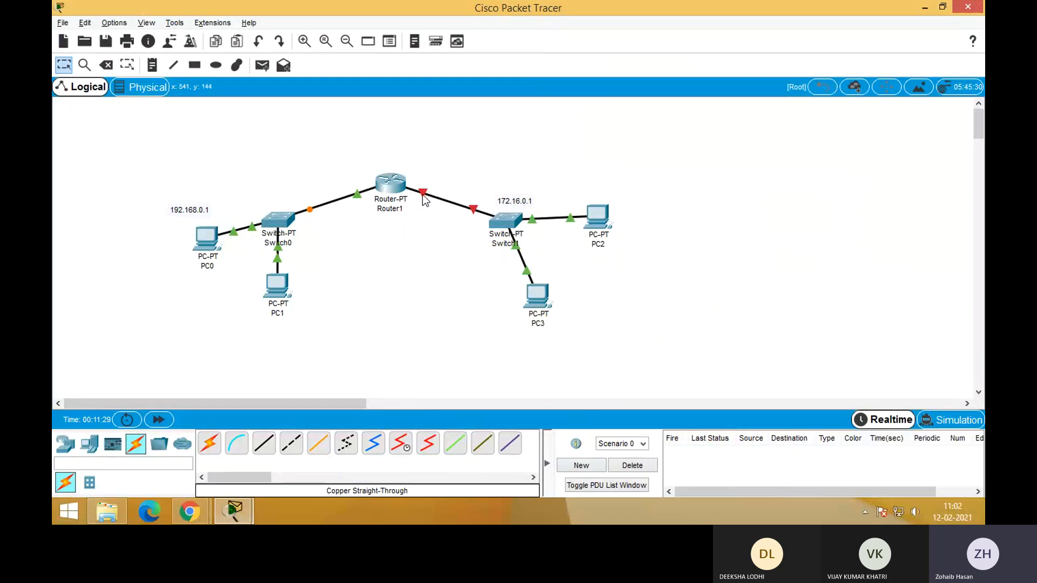
{"action": "mouse_move", "coordinate": [422, 192]}
{"action": "key", "text": "alt+Tab"}
{"action": "key", "text": "BackSpace"}
{"action": "key", "text": "BackSpace"}
{"action": "key", "text": "BackSpace"}
{"action": "key", "text": "BackSpace"}
{"action": "key", "text": "BackSpace"}
{"action": "key", "text": "BackSpace"}
{"action": "key", "text": "BackSpace"}
{"action": "key", "text": "BackSpace"}
{"action": "key", "text": "BackSpace"}
{"action": "key", "text": "BackSpace"}
{"action": "key", "text": "BackSpace"}
{"action": "key", "text": "BackSpace"}
{"action": "key", "text": "BackSpace"}
{"action": "key", "text": "BackSpace"}
{"action": "key", "text": "BackSpace"}
{"action": "key", "text": "BackSpace"}
{"action": "key", "text": "BackSpace"}
{"action": "key", "text": "BackSpace"}
{"action": "key", "text": "BackSpace"}
{"action": "key", "text": "BackSpace"}
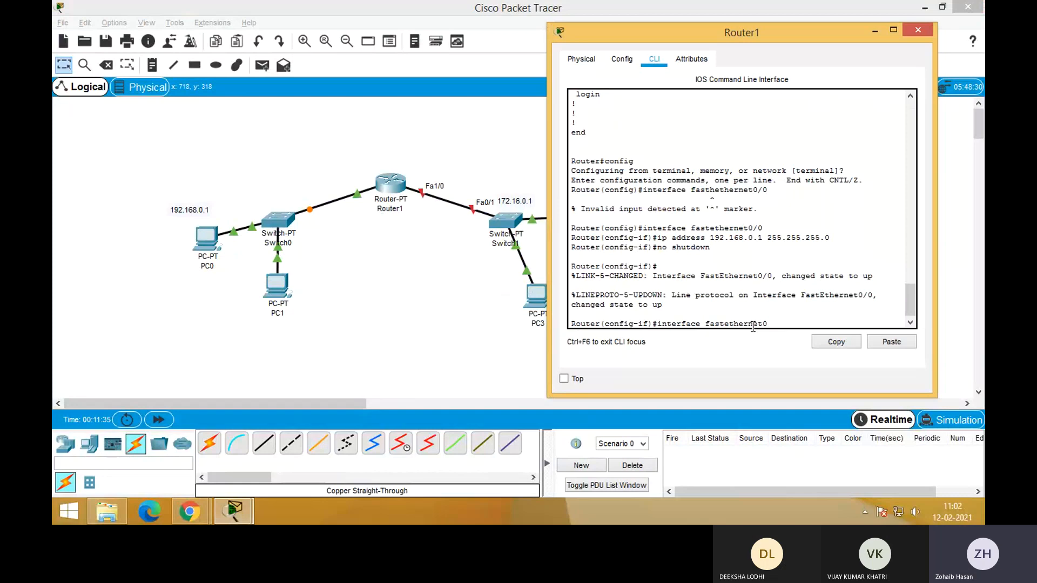
{"action": "key", "text": "BackSpace"}
{"action": "key", "text": "BackSpace"}
{"action": "scroll", "coordinate": [754, 314], "scroll_direction": "up", "scroll_amount": 10}
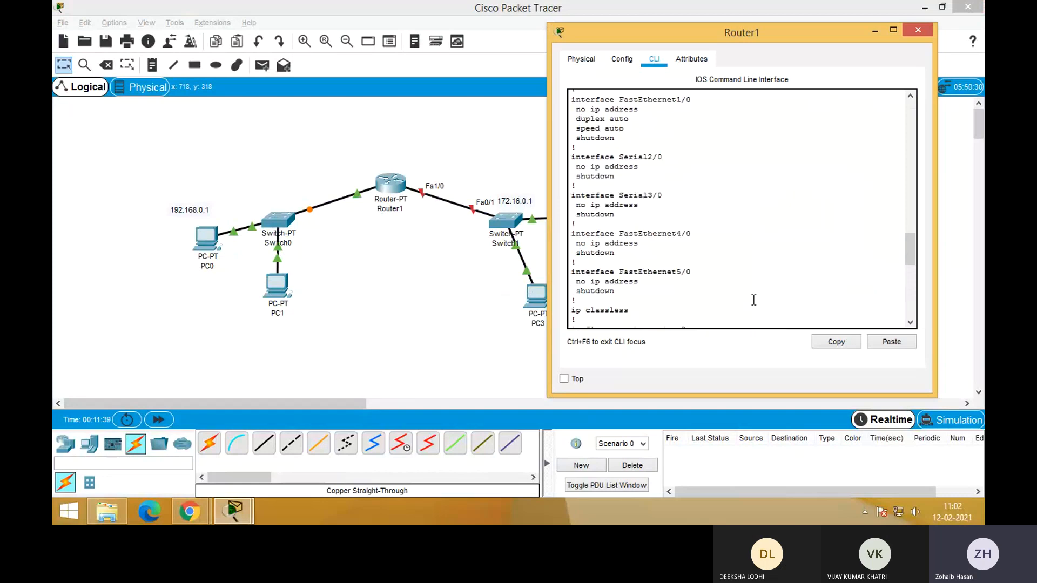
{"action": "scroll", "coordinate": [754, 300], "scroll_direction": "up", "scroll_amount": 4}
{"action": "left_click_drag", "start_coordinate": [699, 221], "coordinate": [622, 223]}
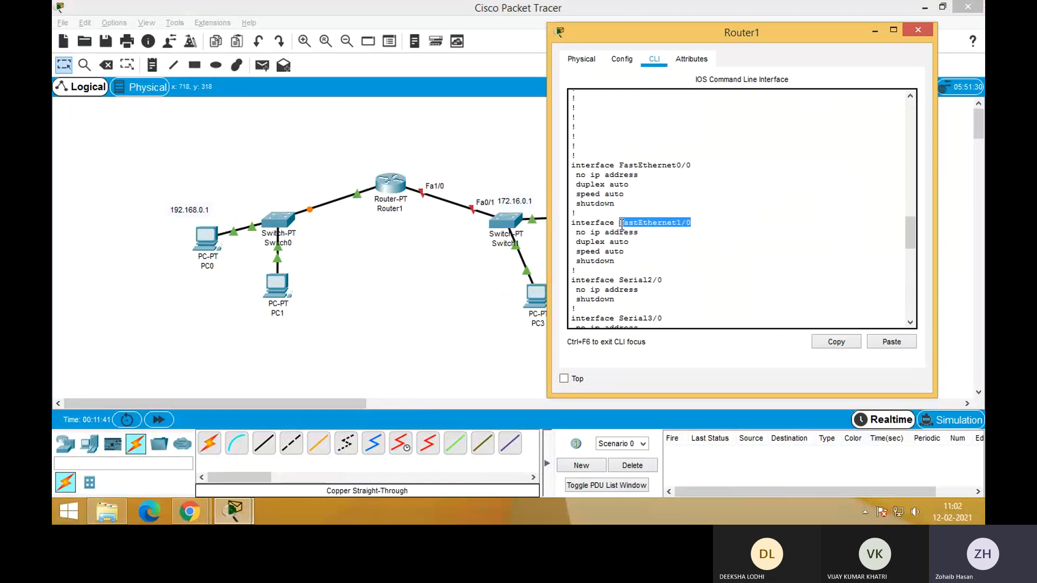
{"action": "left_click", "coordinate": [741, 294]}
{"action": "scroll", "coordinate": [741, 295], "scroll_direction": "down", "scroll_amount": 14}
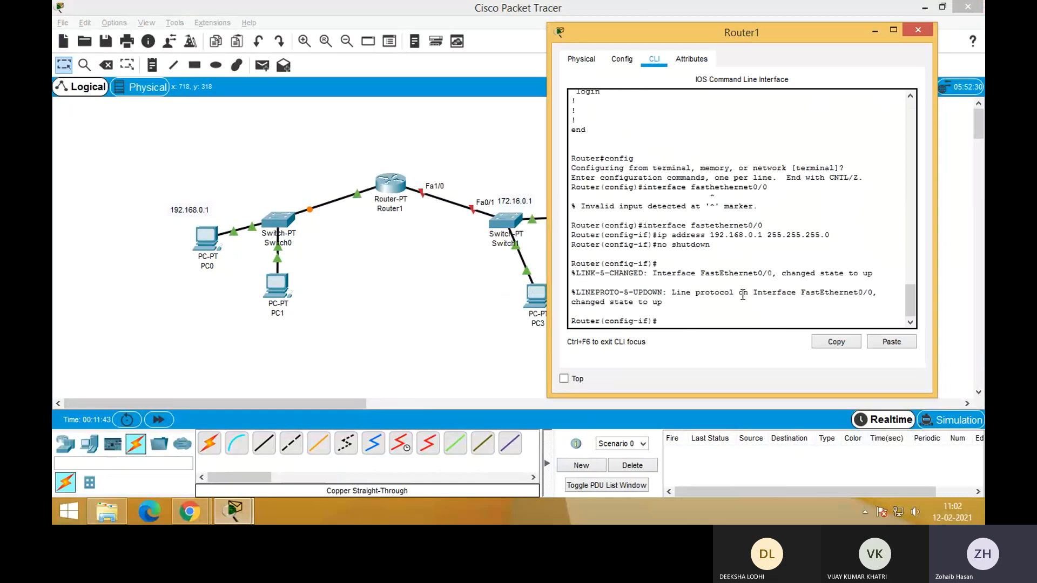
Try to switch to the interface facing Switch1 with the command interface fasthethernet1/0
{"action": "key", "text": "Up"}
{"action": "key", "text": "Up"}
{"action": "key", "text": "Up"}
{"action": "key", "text": "Up"}
{"action": "key", "text": "BackSpace"}
{"action": "key", "text": "BackSpace"}
{"action": "key", "text": "BackSpace"}
{"action": "type", "text": "1/0"}
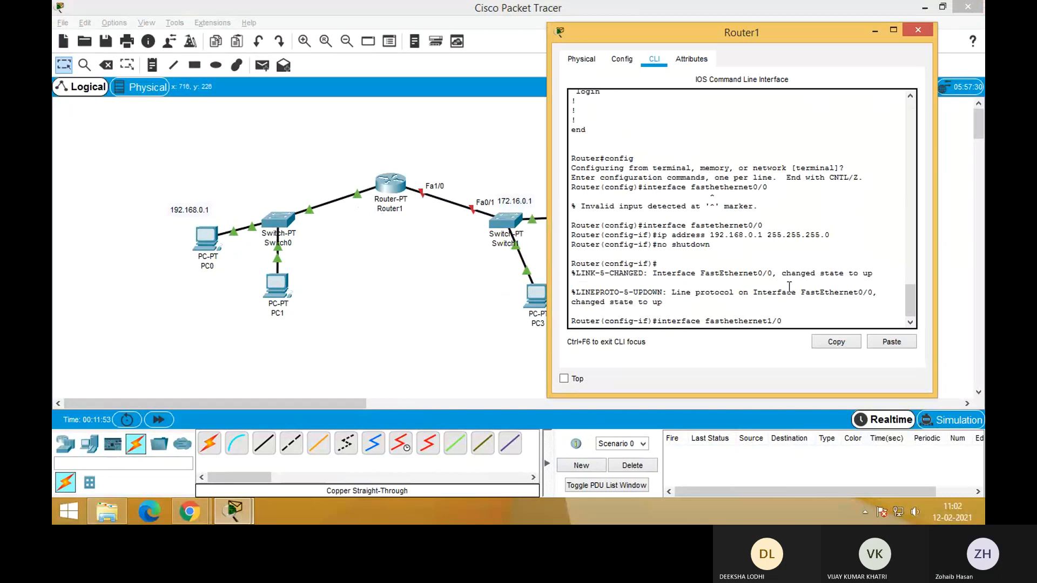
{"action": "key", "text": "Return"}
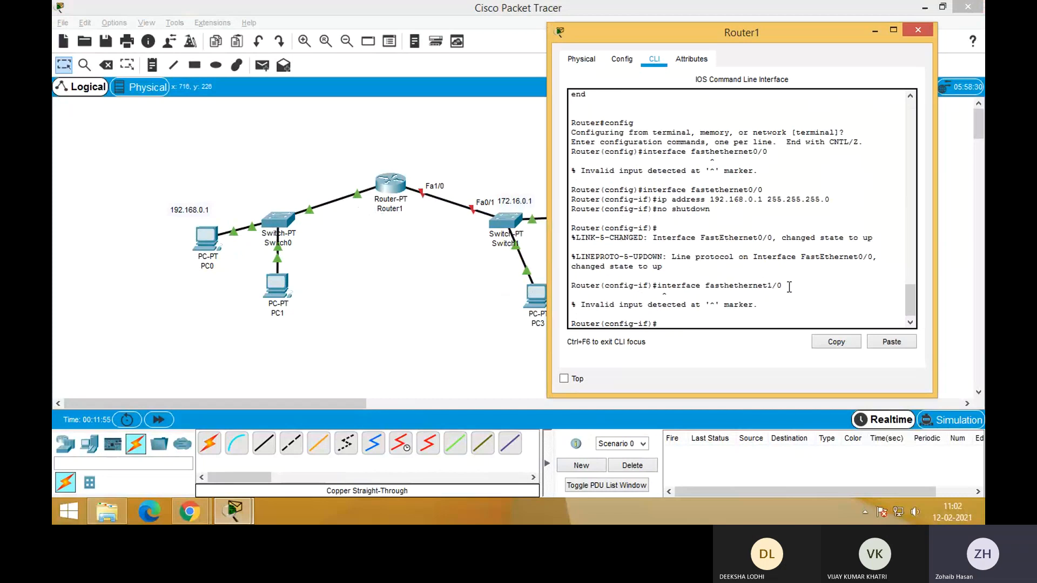
Recall the mistyped interface command, correct it to interface fastethernet1/0 and run it
{"action": "key", "text": "Up"}
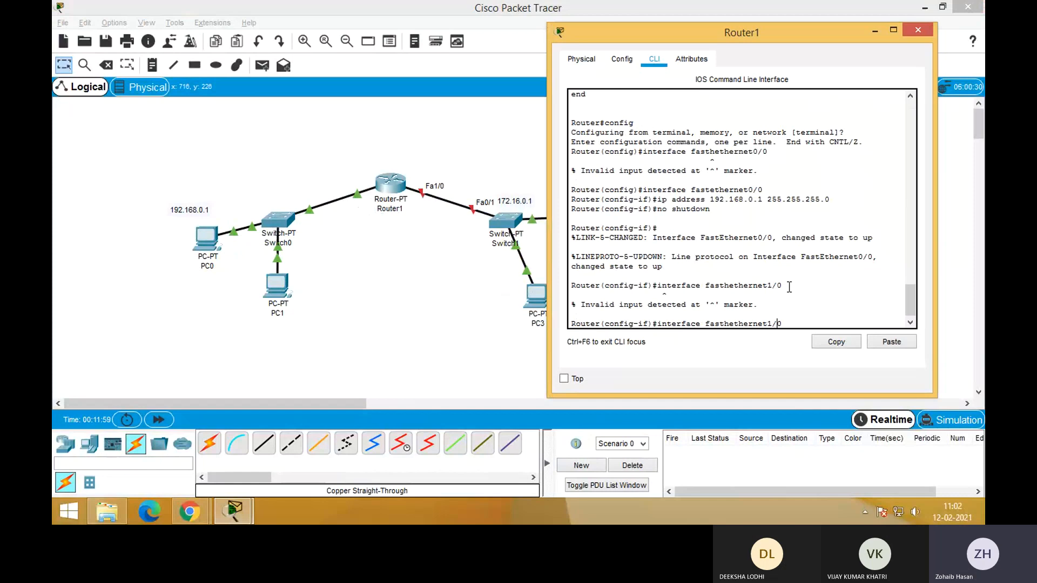
{"action": "key", "text": "Left"}
{"action": "key", "text": "Left"}
{"action": "key", "text": "Left"}
{"action": "key", "text": "Left"}
{"action": "key", "text": "Left"}
{"action": "key", "text": "Left"}
{"action": "key", "text": "BackSpace"}
{"action": "key", "text": "Return"}
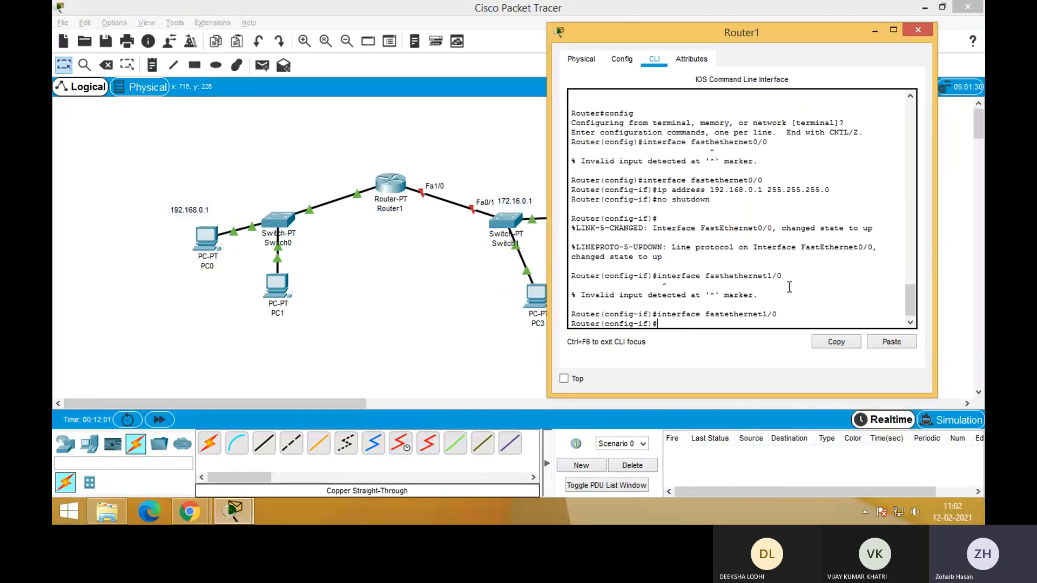
Assign FastEthernet1/0 the IP address 172.16.0.1 with subnet mask 255.255.0.0
{"action": "type", "text": "ip address 172.16.0.1"}
{"action": "type", "text": "255.255."}
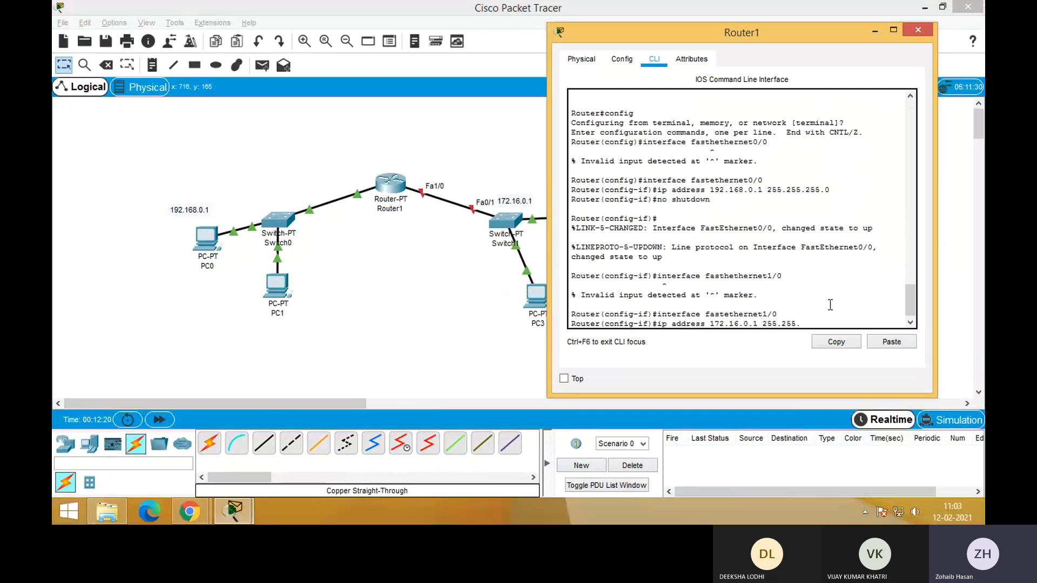
{"action": "type", "text": "0.0"}
{"action": "key", "text": "Return"}
Enable FastEthernet1/0 with no shutdown and bring back the interface configuration prompt
{"action": "type", "text": "no s"}
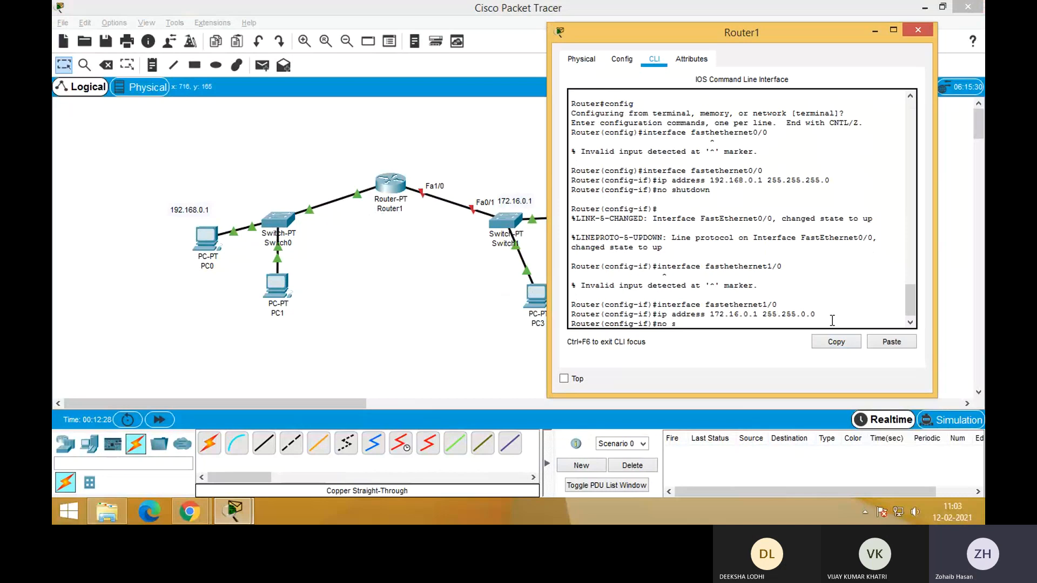
{"action": "type", "text": "hurdown"}
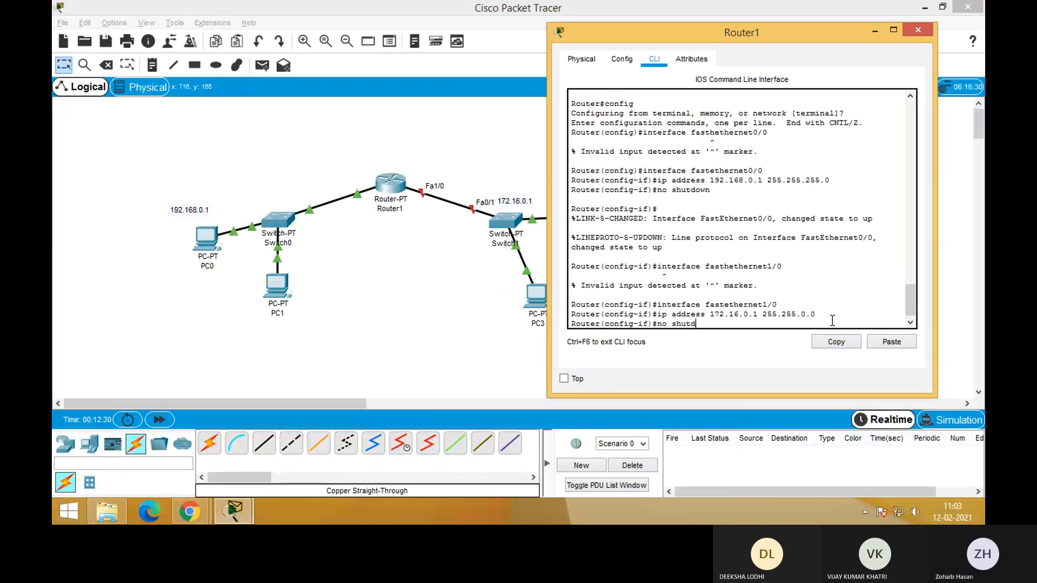
{"action": "key", "text": "Return"}
{"action": "key", "text": "Return"}
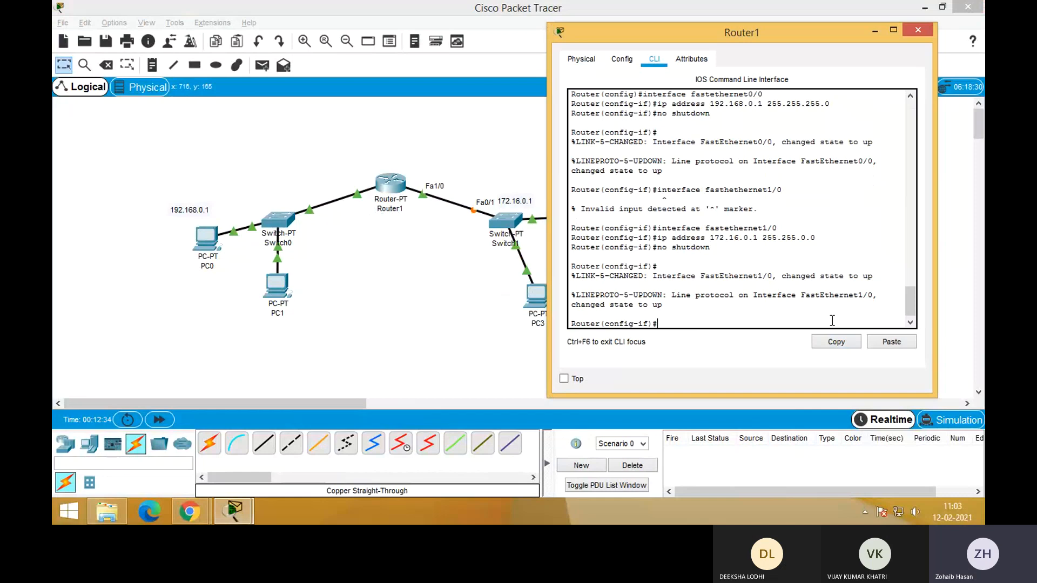
Leave interface and global configuration modes with exit, returning Router1 to the privileged prompt
{"action": "type", "text": "e"}
{"action": "type", "text": "xit"}
{"action": "key", "text": "Return"}
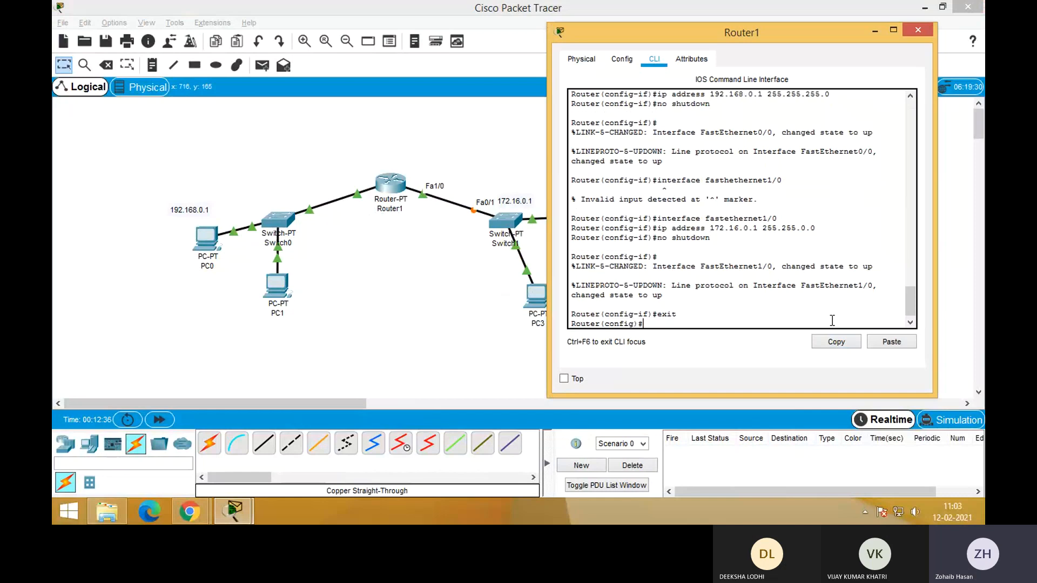
{"action": "type", "text": "exit"}
{"action": "key", "text": "Return"}
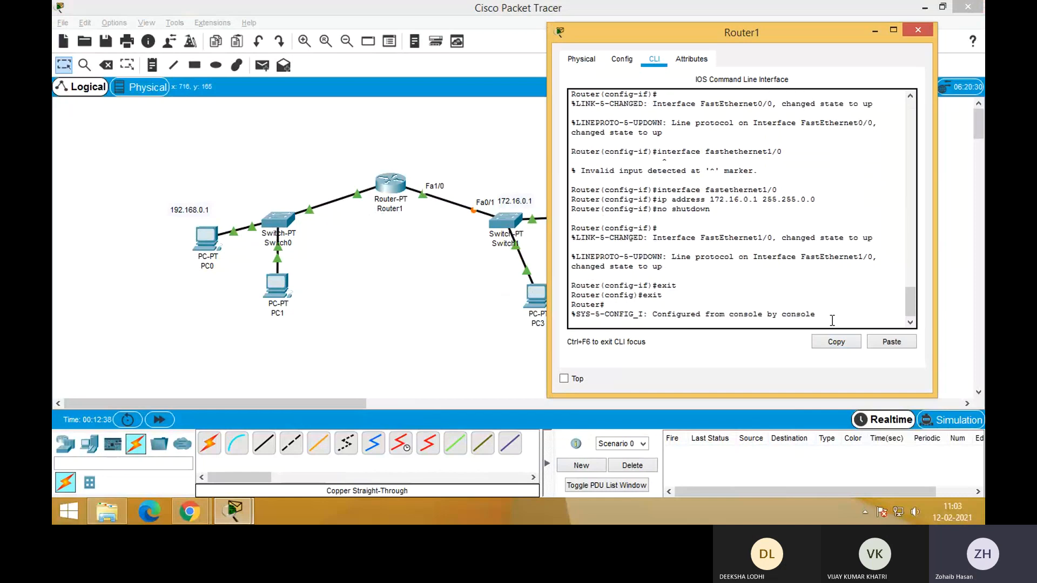
{"action": "key", "text": "Return"}
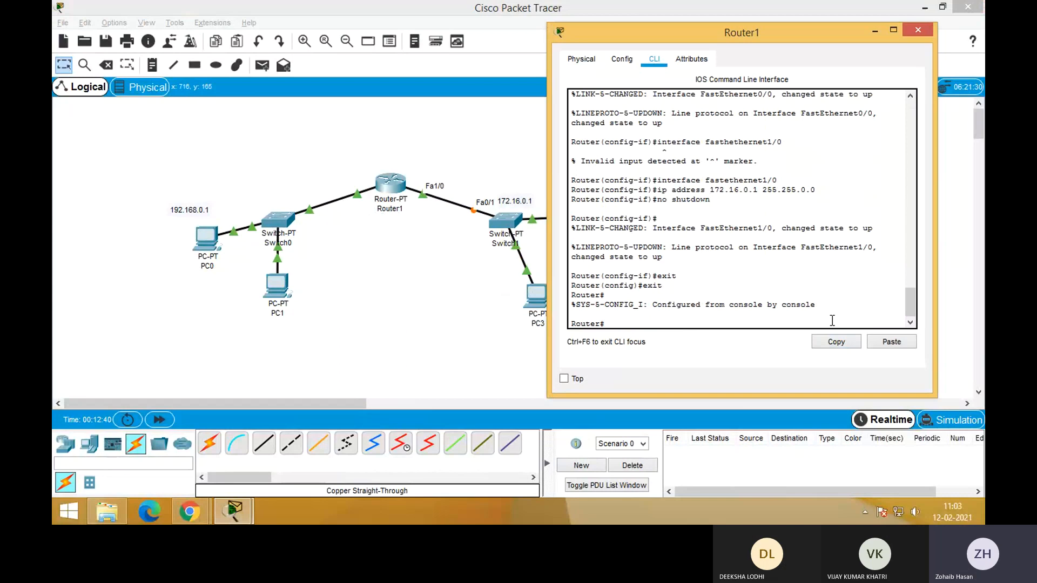
Display a summary of Router1's interfaces with show ip interface brief
{"action": "type", "text": "show ip in"}
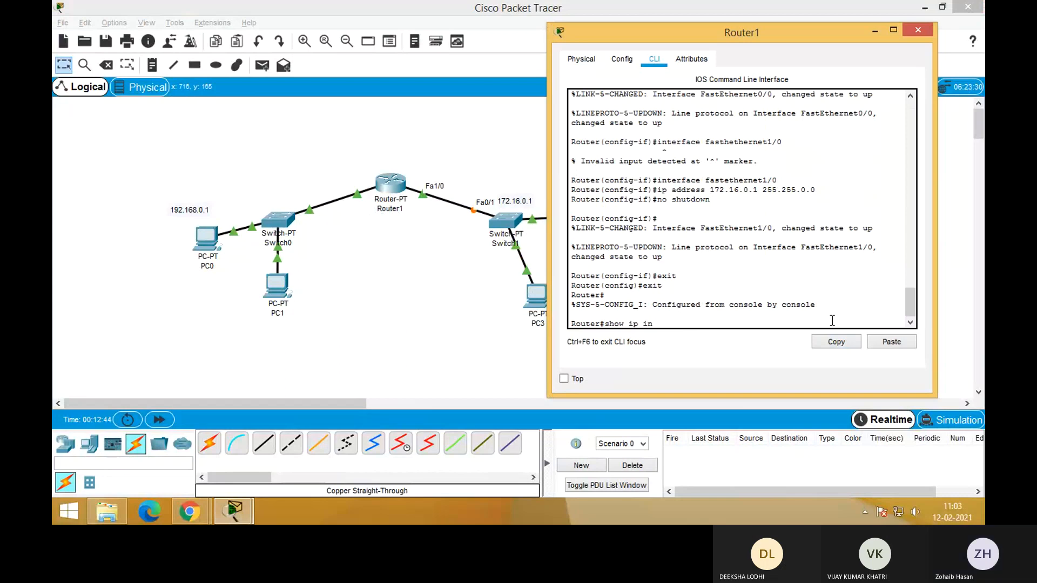
{"action": "type", "text": "terdac"}
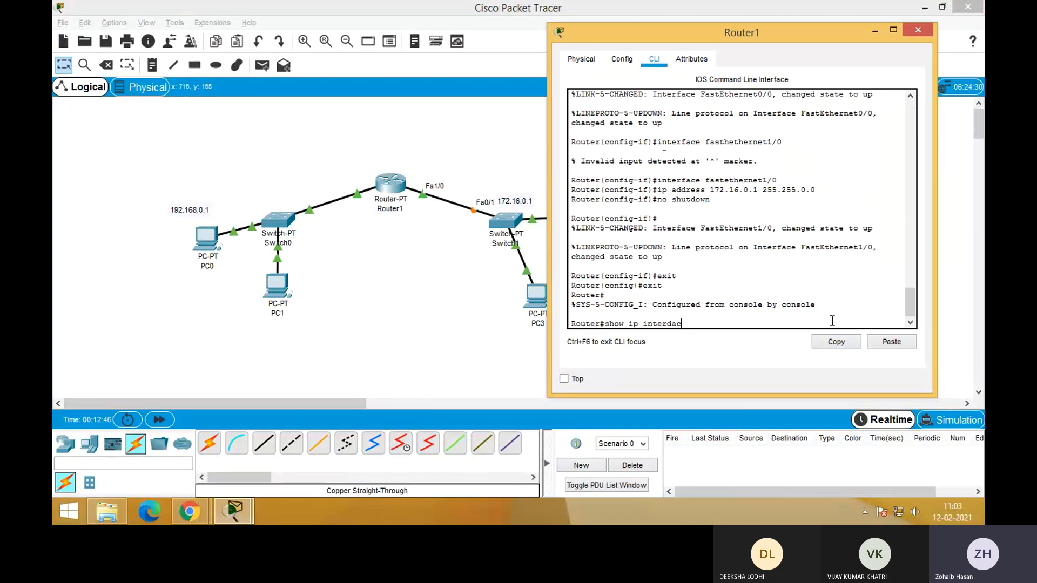
{"action": "key", "text": "BackSpace"}
{"action": "key", "text": "BackSpace"}
{"action": "key", "text": "BackSpace"}
{"action": "type", "text": "face brief"}
{"action": "key", "text": "Return"}
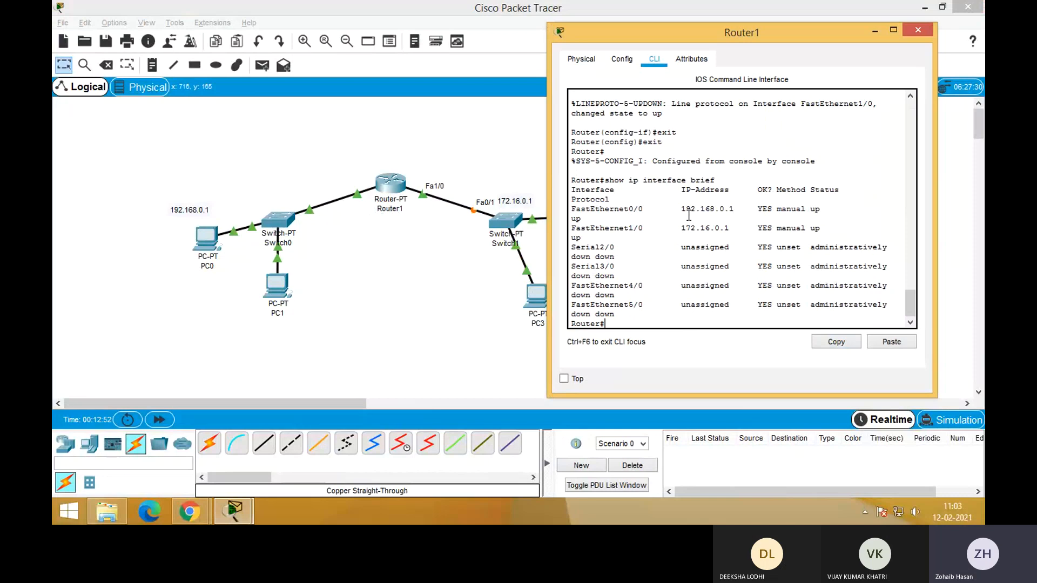
Examine the IP addresses listed for FastEthernet0/0 and FastEthernet1/0 in the interface summary, and minimize Router1's window
{"action": "left_click_drag", "start_coordinate": [678, 209], "coordinate": [740, 210]}
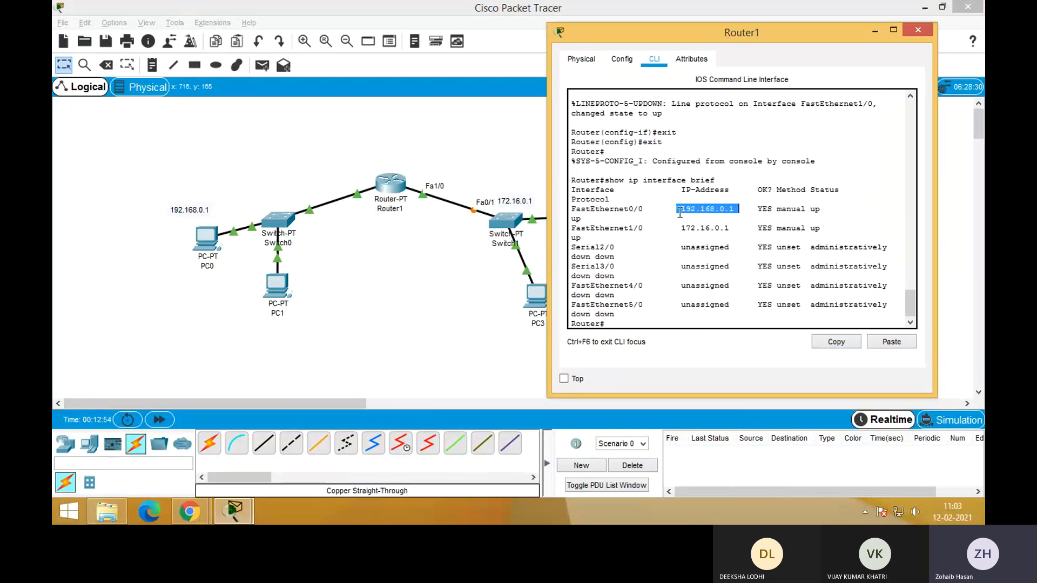
{"action": "left_click_drag", "start_coordinate": [604, 209], "coordinate": [740, 228]}
{"action": "left_click", "coordinate": [594, 233]}
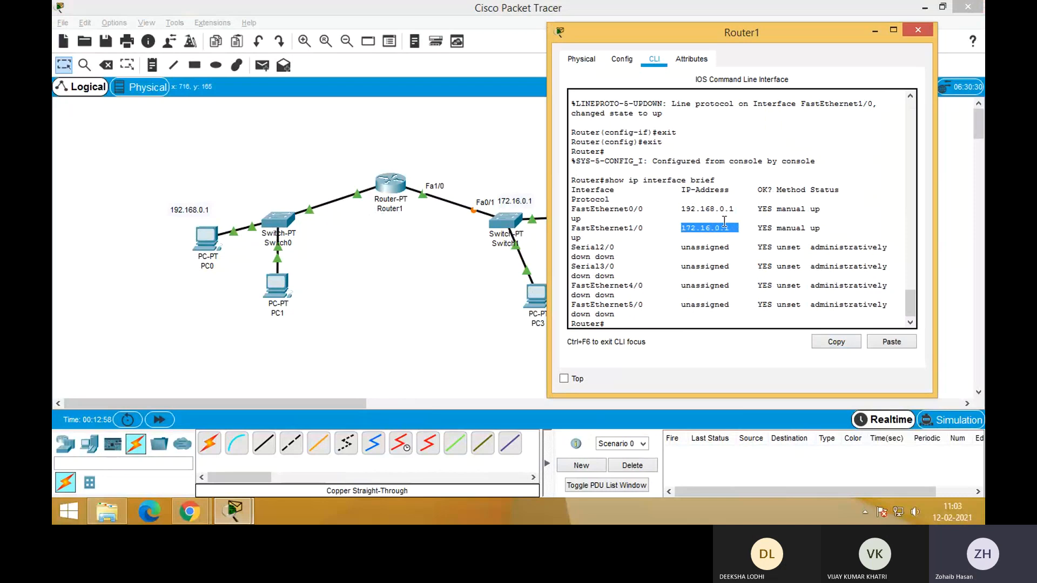
{"action": "left_click_drag", "start_coordinate": [682, 210], "coordinate": [736, 211]}
{"action": "left_click_drag", "start_coordinate": [681, 228], "coordinate": [730, 229]}
{"action": "left_click_drag", "start_coordinate": [680, 210], "coordinate": [740, 210]}
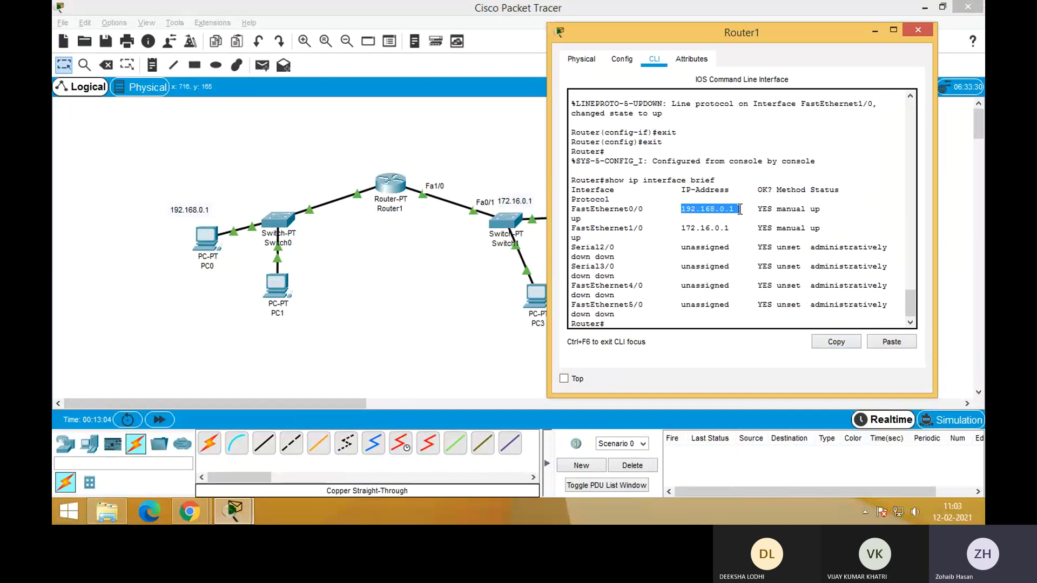
{"action": "left_click_drag", "start_coordinate": [677, 229], "coordinate": [739, 233]}
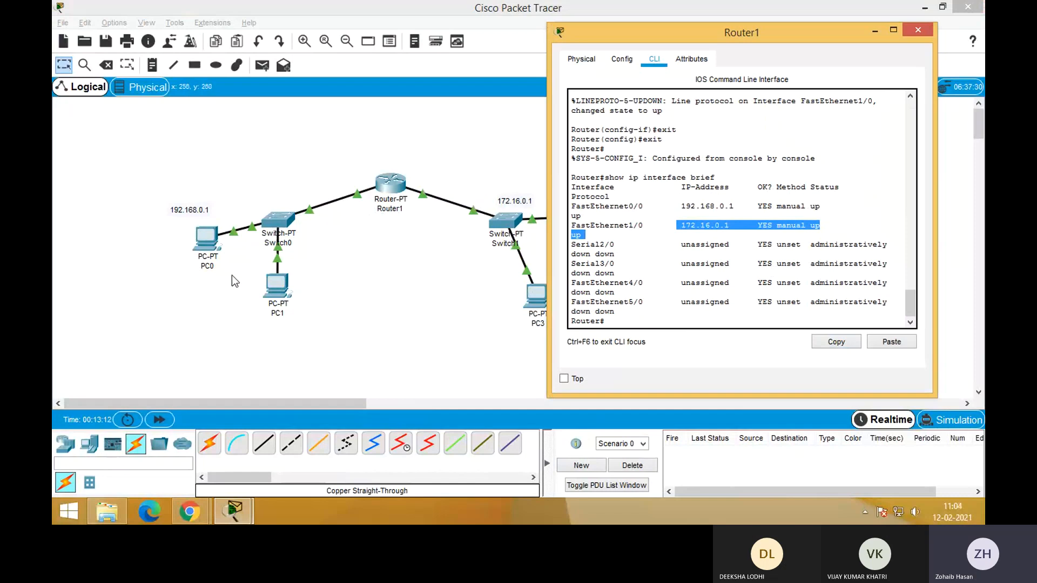
{"action": "left_click", "coordinate": [875, 30]}
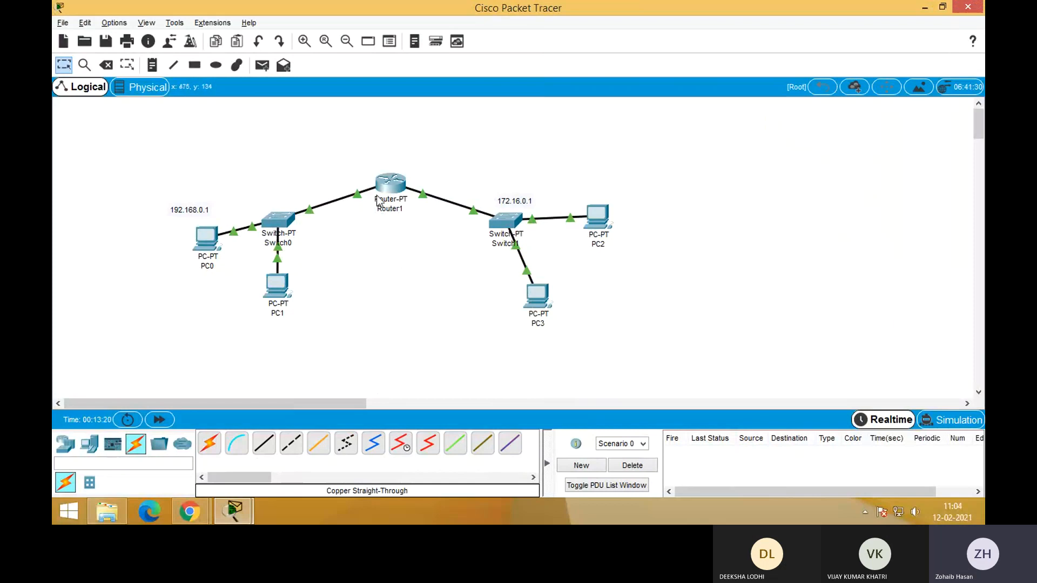
Set PC0's default gateway to 192.168.0.1 in its IP configuration and close the PC0 window
{"action": "left_click", "coordinate": [204, 242]}
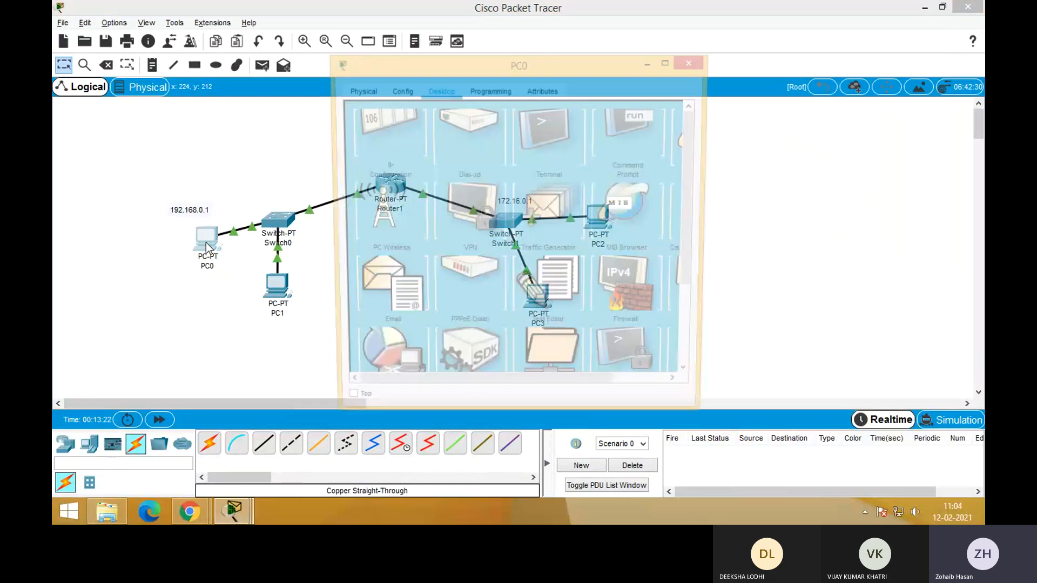
{"action": "left_click_drag", "start_coordinate": [425, 61], "coordinate": [618, 63]}
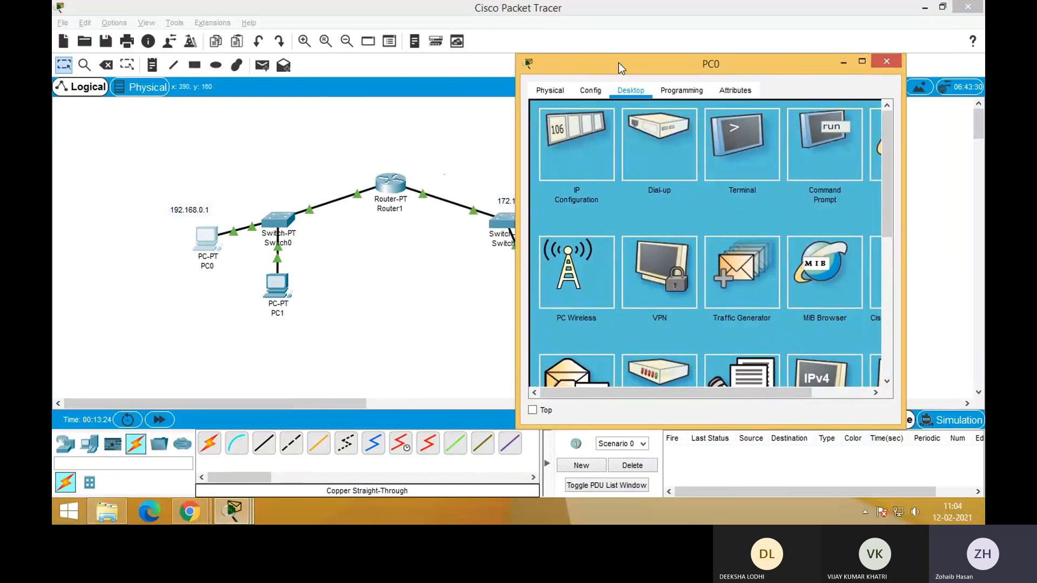
{"action": "left_click", "coordinate": [594, 156]}
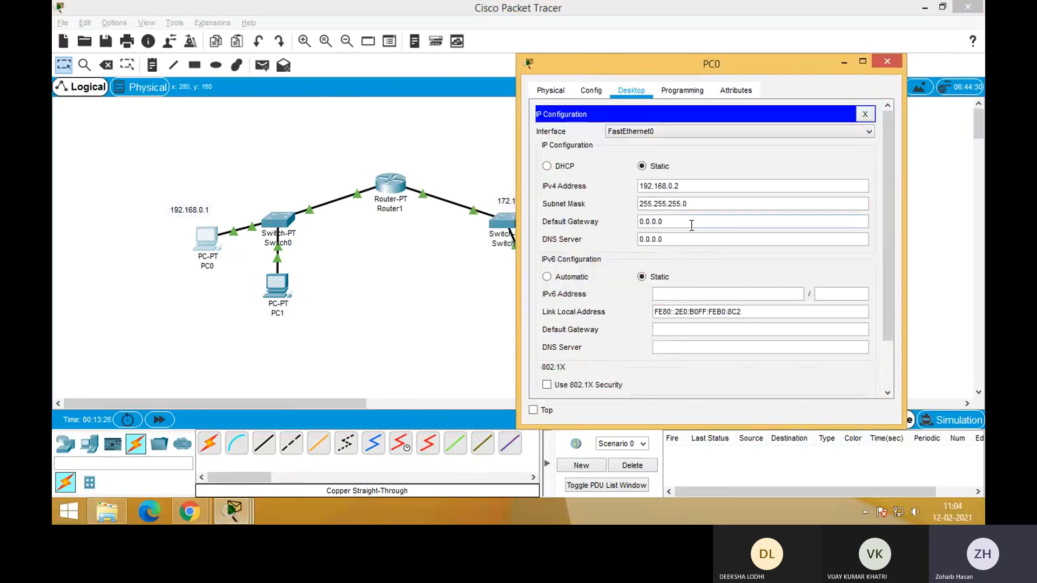
{"action": "left_click_drag", "start_coordinate": [671, 222], "coordinate": [629, 223]}
{"action": "type", "text": "192"}
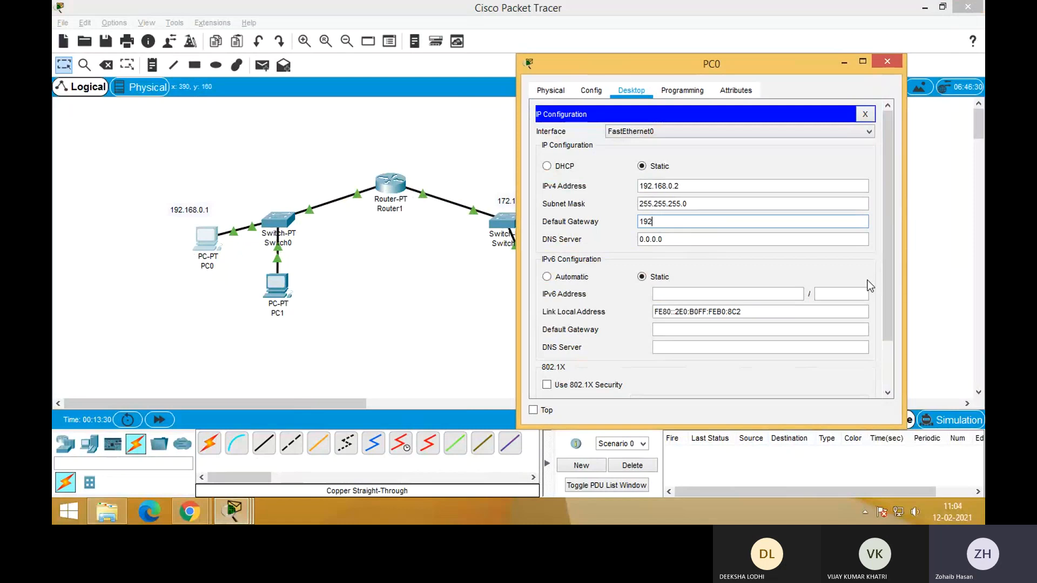
{"action": "type", "text": ".168.0.1"}
{"action": "left_click", "coordinate": [866, 114]}
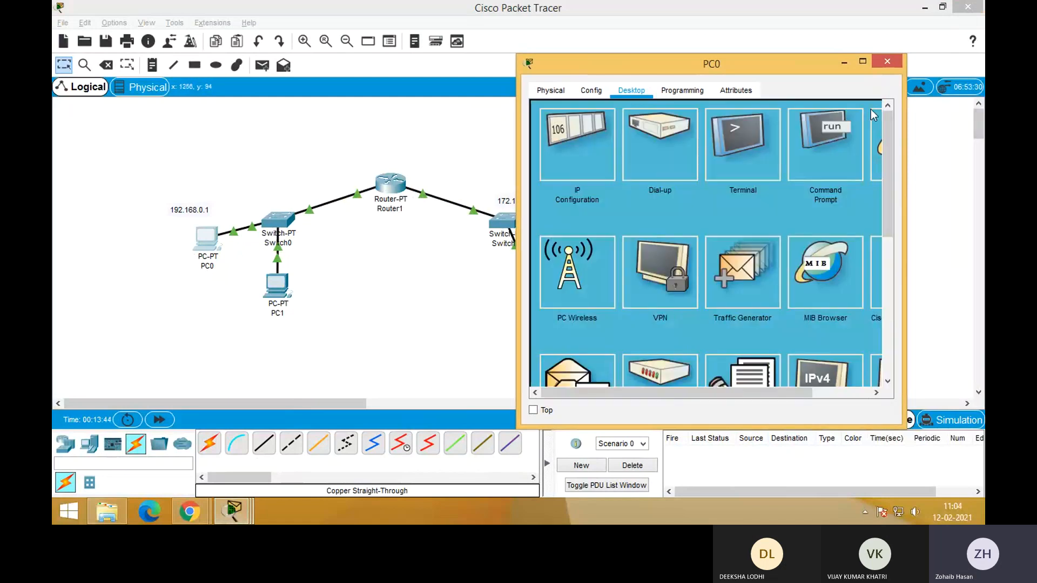
{"action": "left_click", "coordinate": [888, 62]}
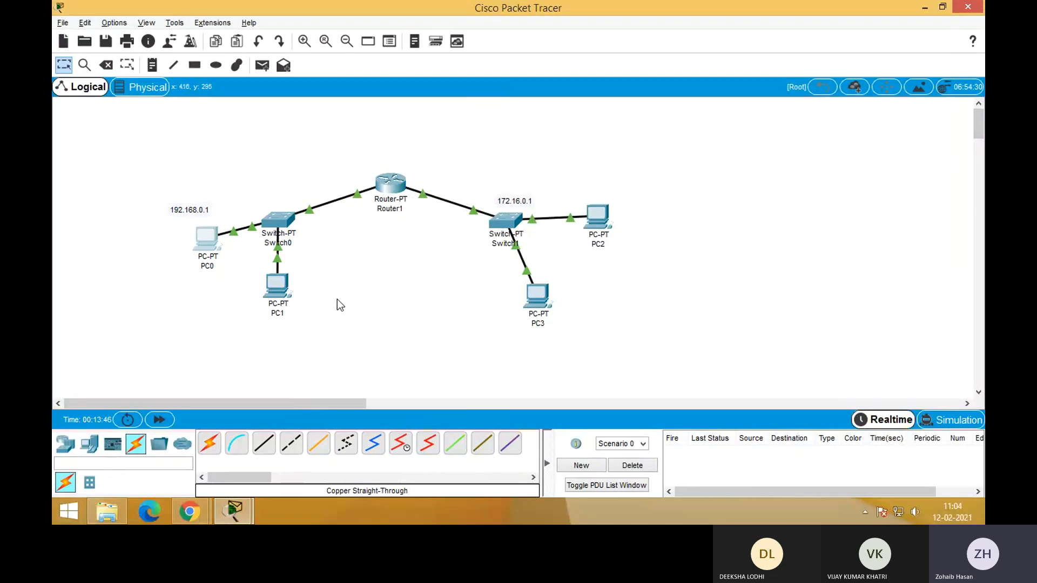
Set PC1's default gateway to 192.168.0.1 in its IP configuration and close the PC1 window
{"action": "left_click", "coordinate": [278, 287]}
{"action": "left_click", "coordinate": [362, 137]}
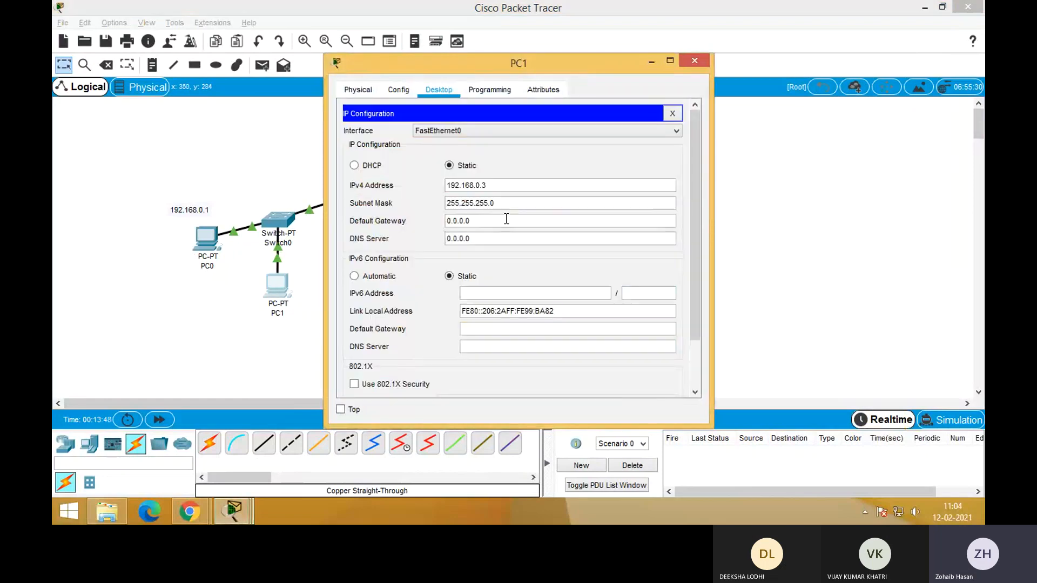
{"action": "left_click_drag", "start_coordinate": [478, 222], "coordinate": [425, 224]}
{"action": "type", "text": "1"}
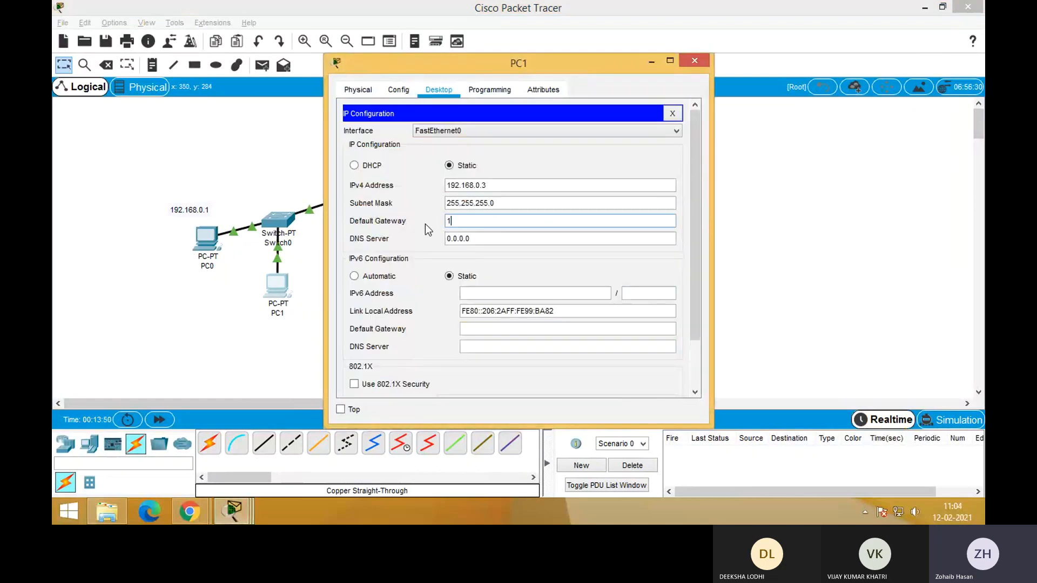
{"action": "type", "text": "92.168.0.1"}
{"action": "left_click", "coordinate": [672, 113]}
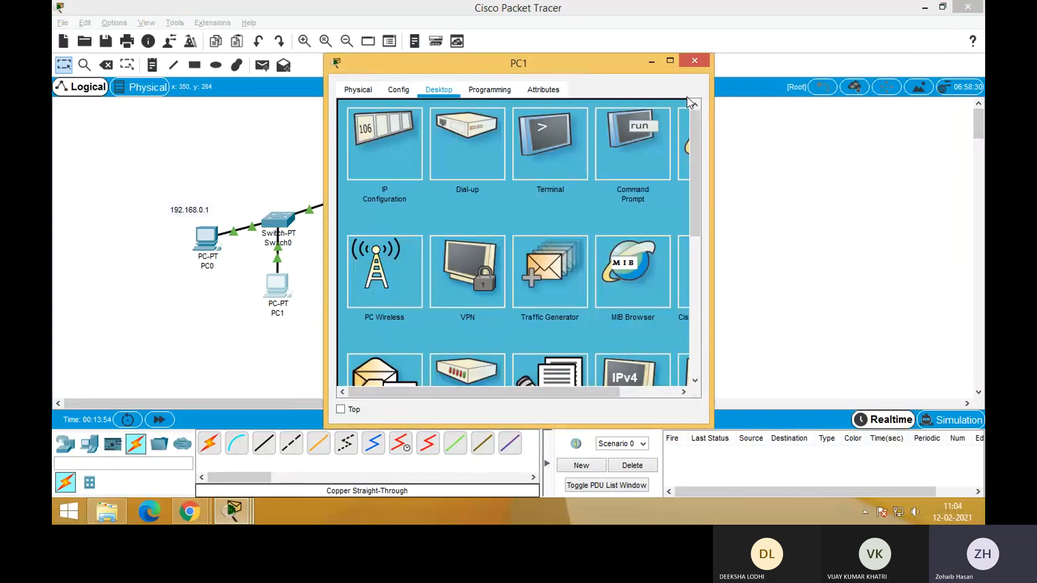
{"action": "left_click", "coordinate": [694, 61]}
Set PC2's default gateway to 172.16.0.1 in its IP configuration and close the PC2 window
{"action": "left_click", "coordinate": [600, 222]}
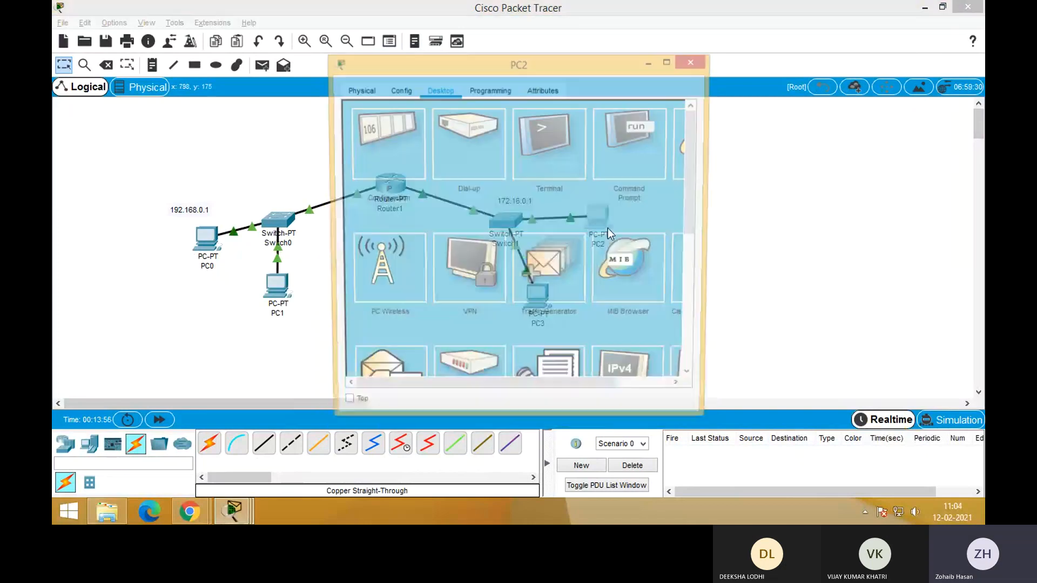
{"action": "left_click", "coordinate": [409, 150]}
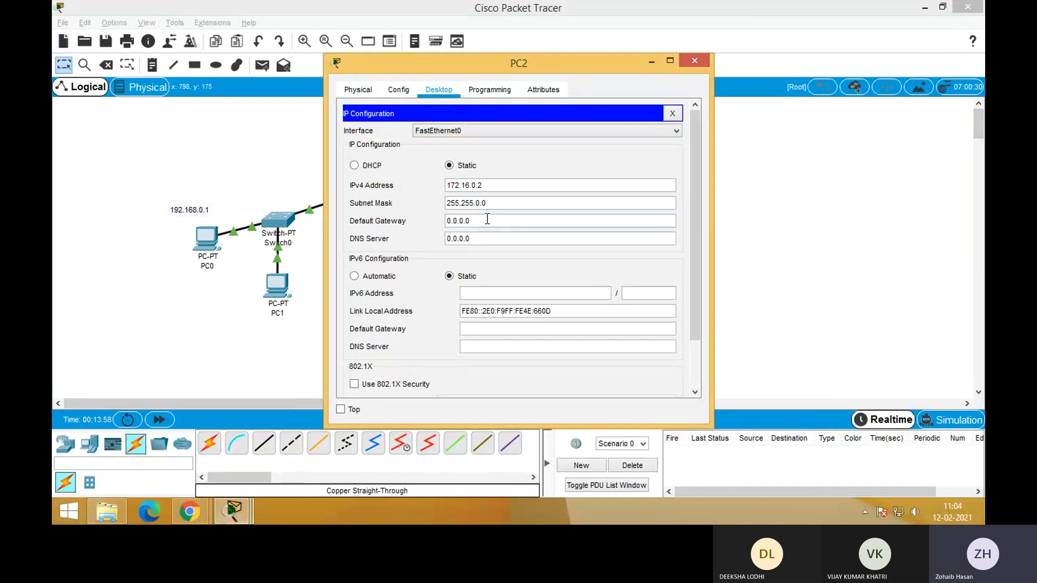
{"action": "left_click_drag", "start_coordinate": [486, 220], "coordinate": [421, 223]}
{"action": "type", "text": "172"}
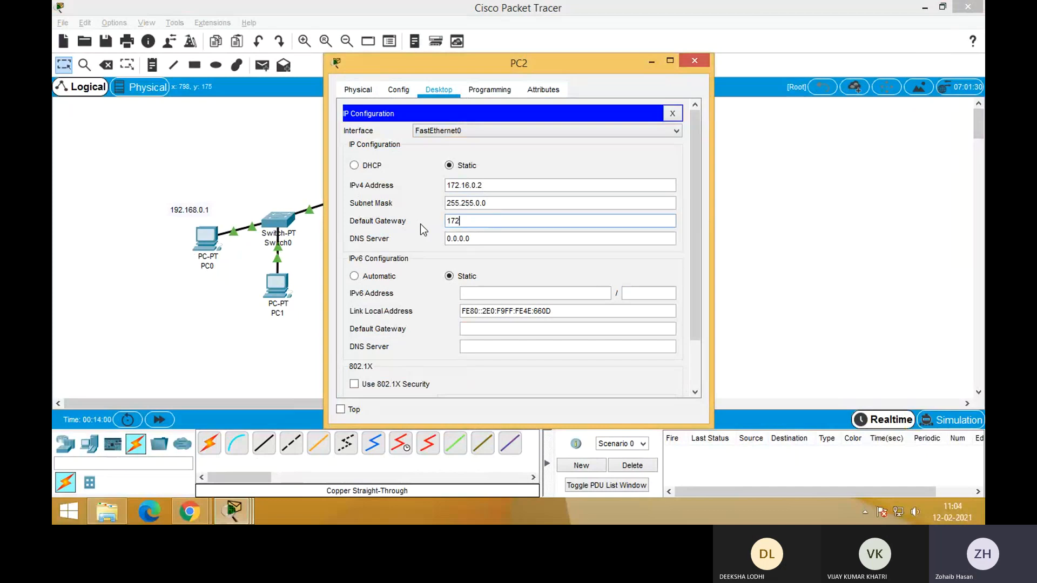
{"action": "type", "text": ".16.0.1"}
{"action": "left_click", "coordinate": [673, 115]}
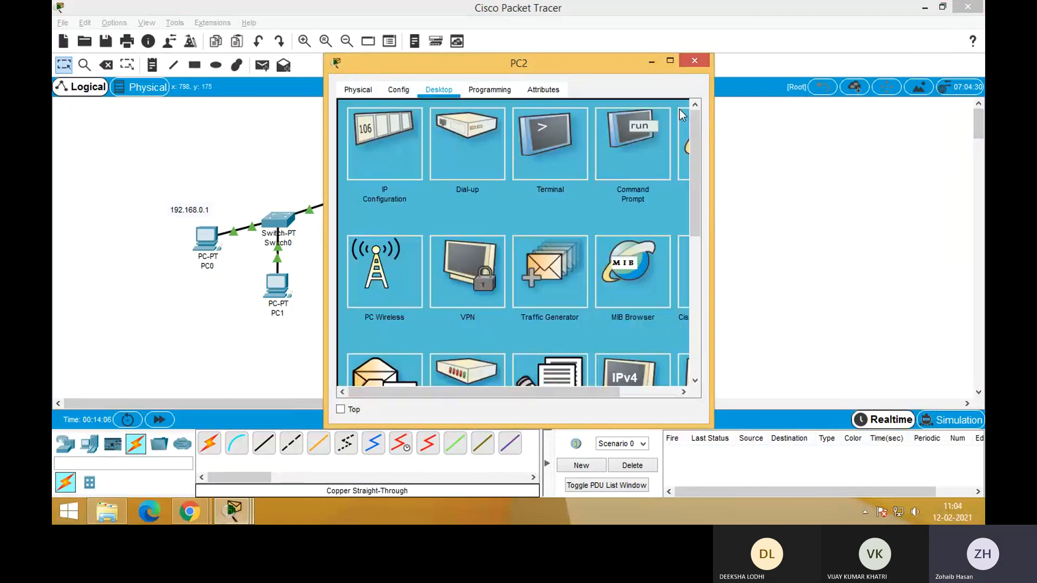
{"action": "left_click", "coordinate": [695, 67]}
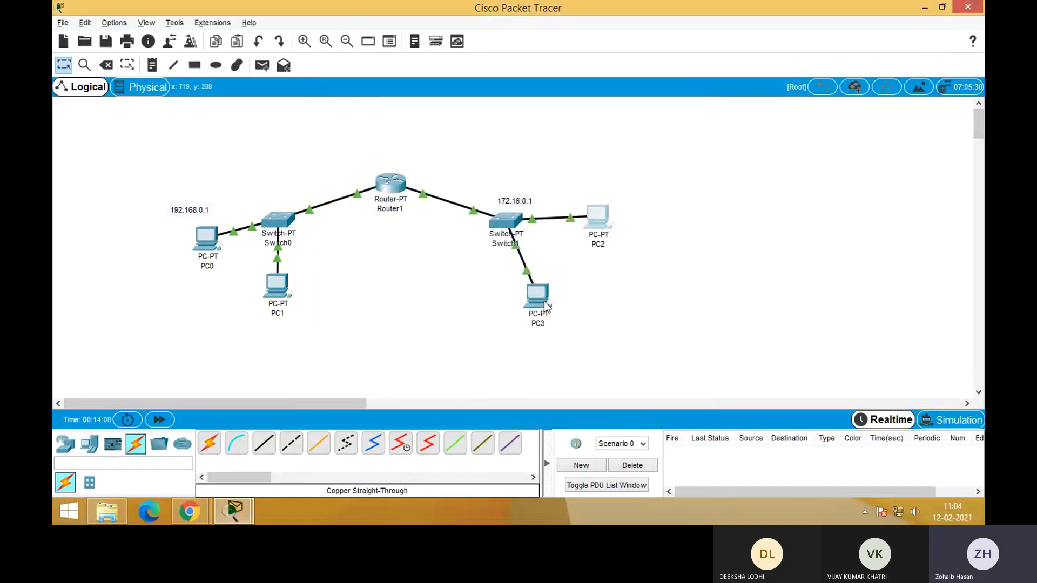
Set PC3's default gateway to 172.16.0.1 in its IP configuration and close the PC3 window
{"action": "left_click", "coordinate": [543, 299]}
{"action": "left_click", "coordinate": [413, 143]}
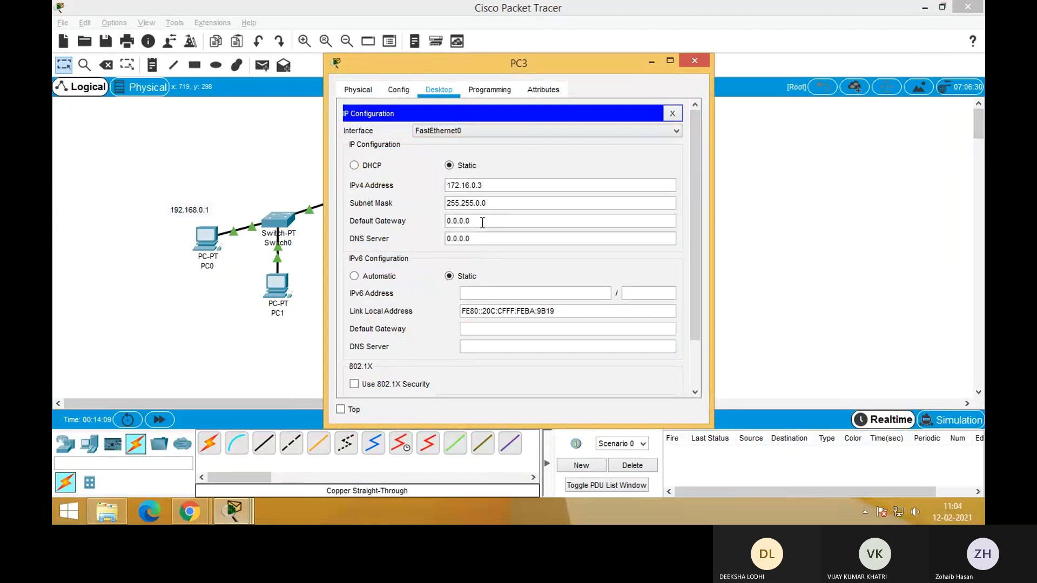
{"action": "left_click_drag", "start_coordinate": [481, 221], "coordinate": [446, 221]}
{"action": "type", "text": "172."}
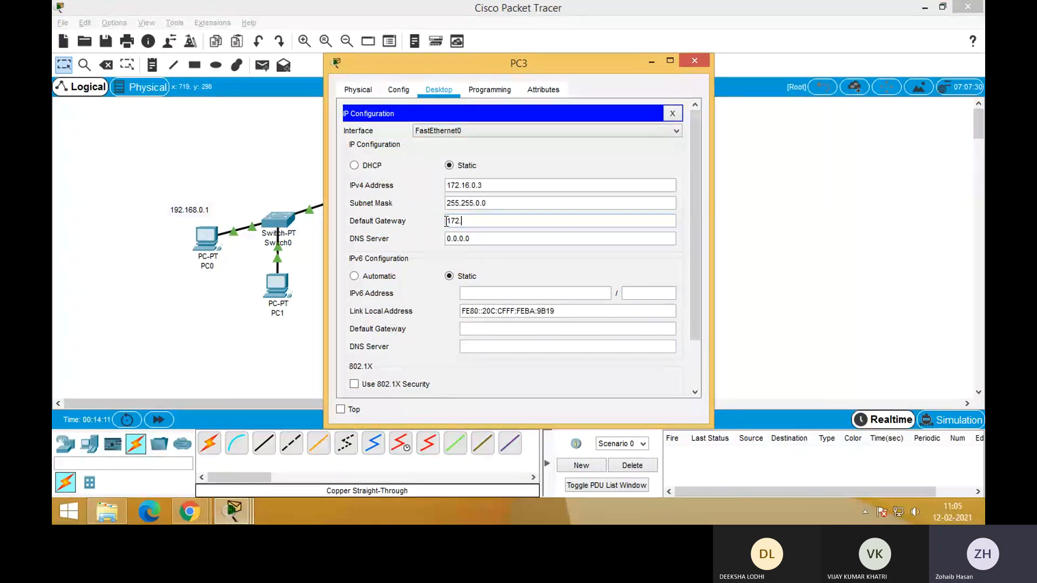
{"action": "type", "text": "16.0.1"}
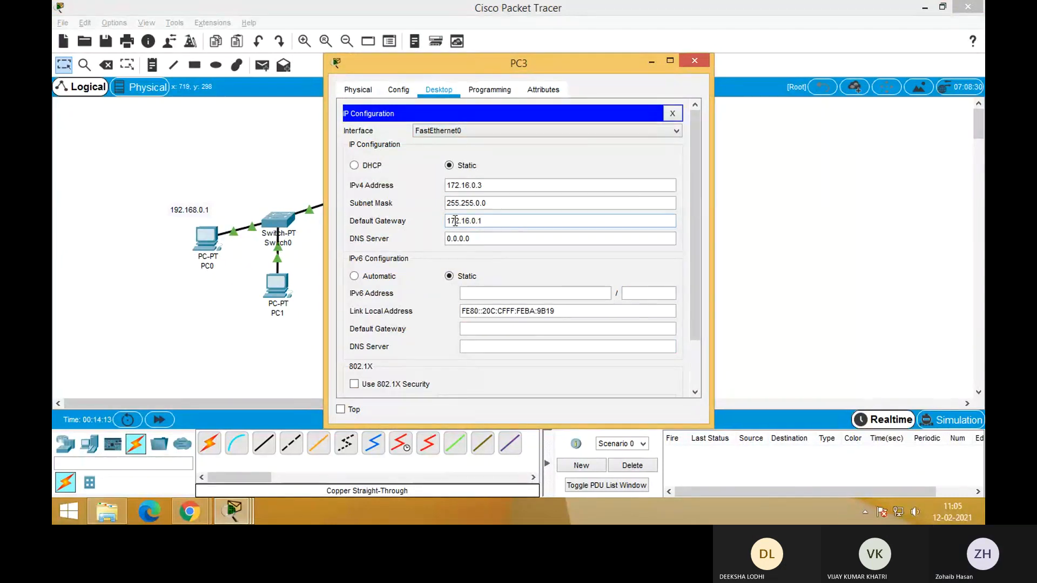
{"action": "left_click", "coordinate": [673, 114]}
{"action": "left_click", "coordinate": [694, 60]}
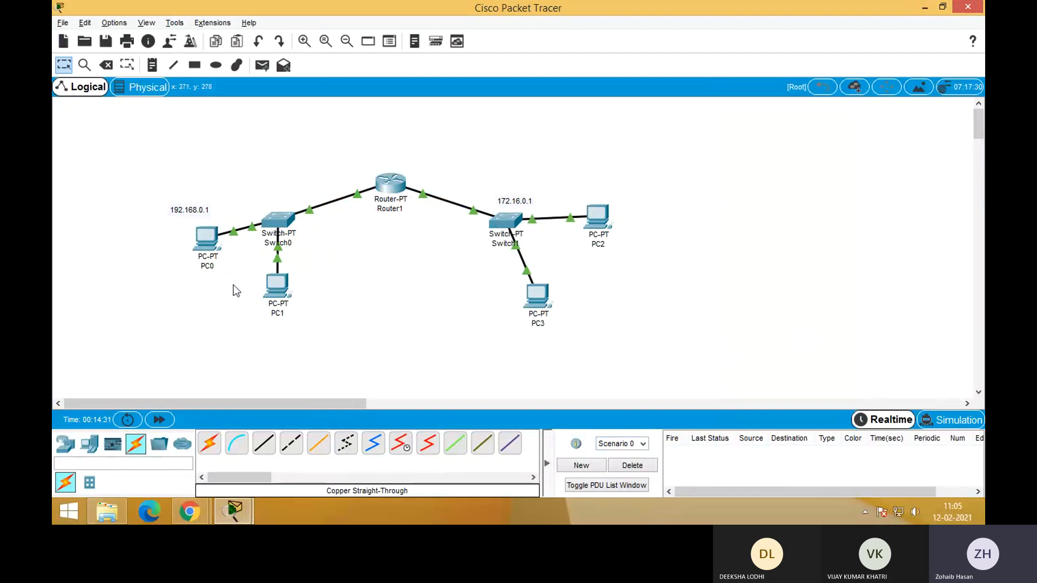
Open PC0's Command Prompt and ping PC1 at 192.168.0.3 to test connectivity within the same network
{"action": "left_click", "coordinate": [207, 241]}
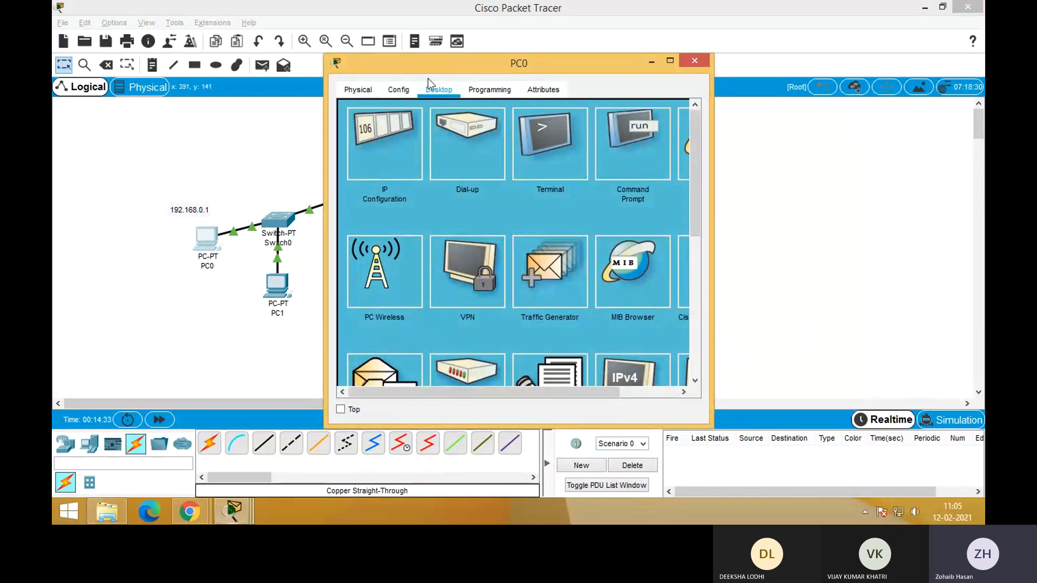
{"action": "left_click_drag", "start_coordinate": [438, 69], "coordinate": [655, 39]}
{"action": "left_click", "coordinate": [880, 127]}
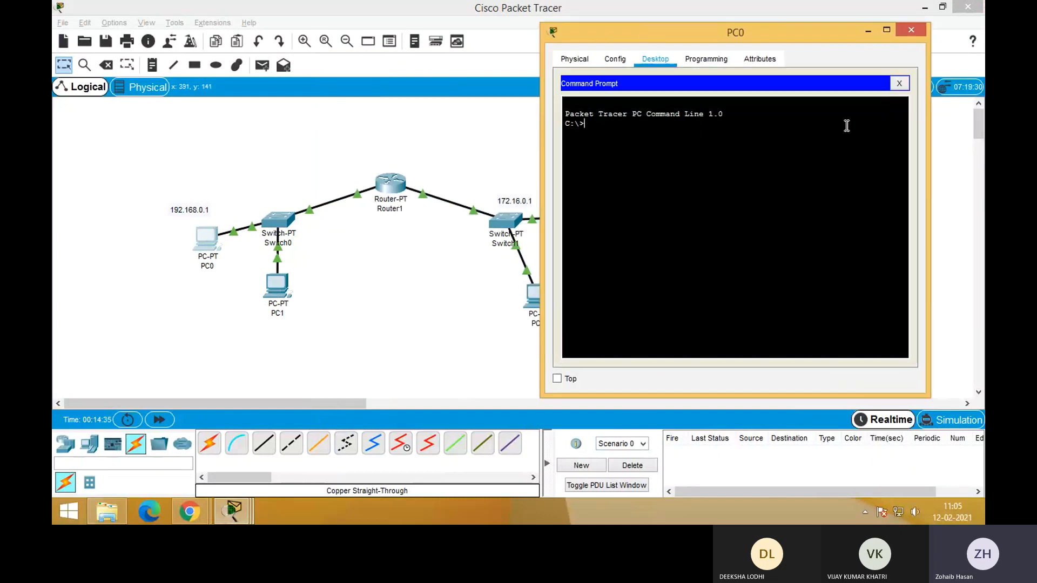
{"action": "type", "text": "ping 192.168."}
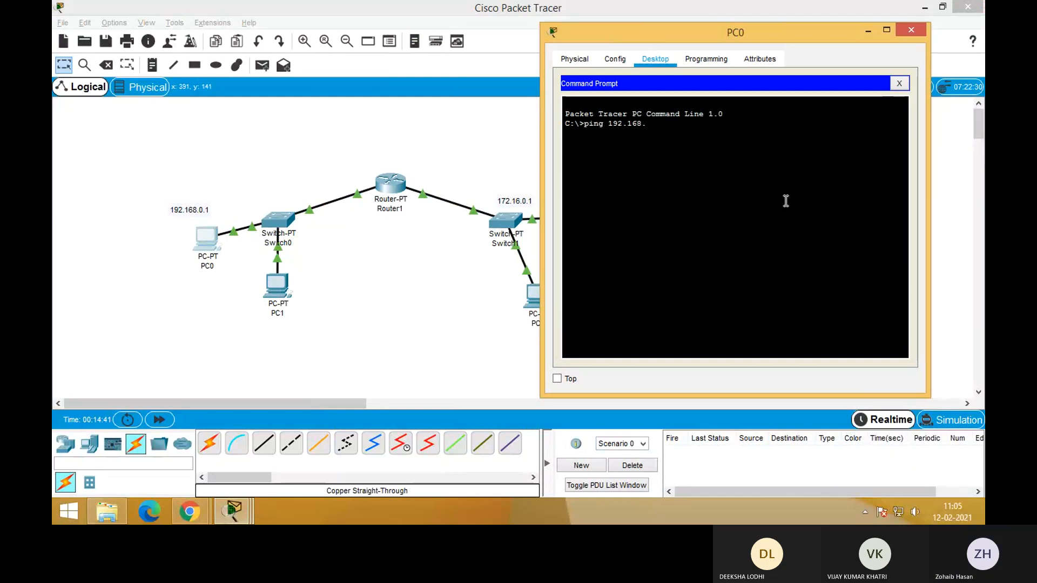
{"action": "type", "text": "0.3"}
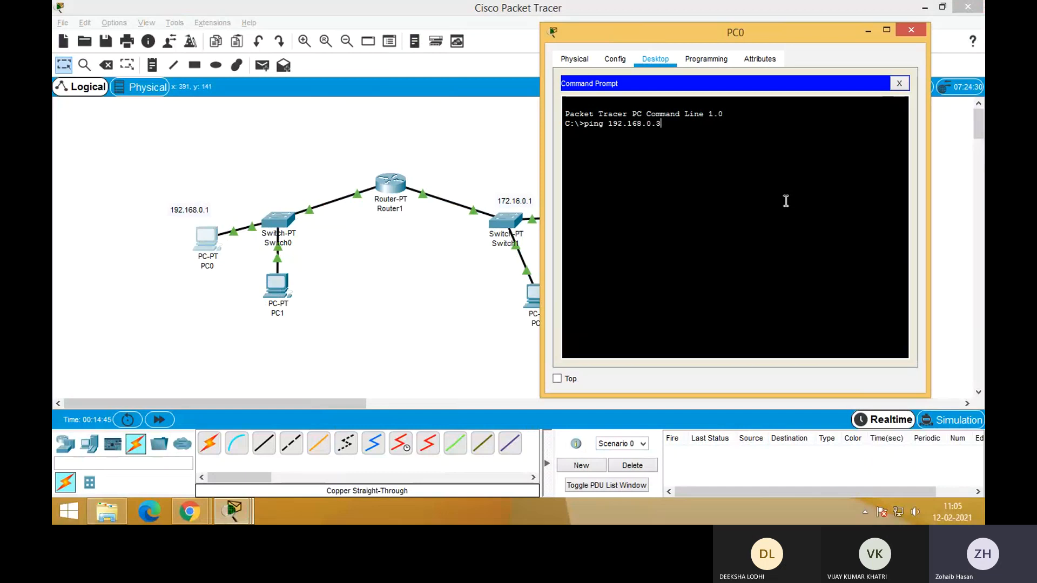
{"action": "key", "text": "Return"}
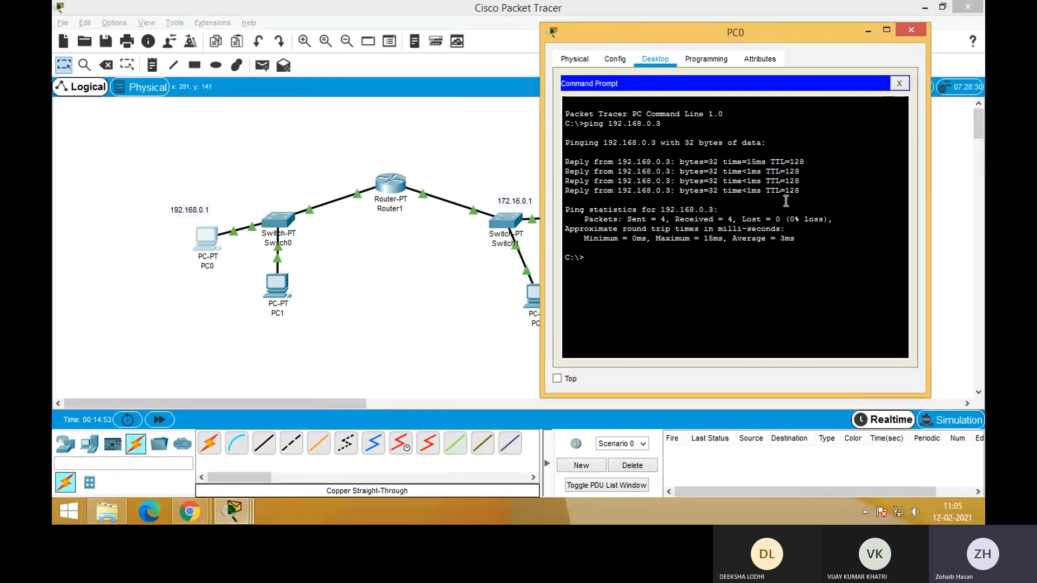
Ping PC2 at 172.16.0.2 from PC0's command prompt to test connectivity across the router
{"action": "key", "text": "Up"}
{"action": "key", "text": "BackSpace"}
{"action": "key", "text": "BackSpace"}
{"action": "key", "text": "BackSpace"}
{"action": "key", "text": "BackSpace"}
{"action": "key", "text": "BackSpace"}
{"action": "key", "text": "BackSpace"}
{"action": "key", "text": "BackSpace"}
{"action": "type", "text": "72."}
{"action": "key", "text": "Return"}
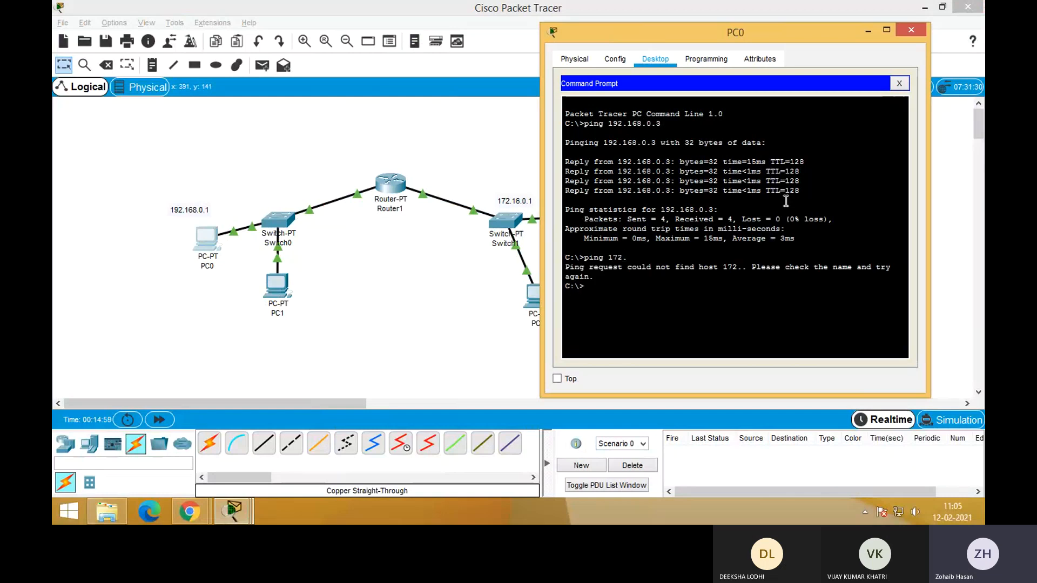
{"action": "key", "text": "Up"}
{"action": "type", "text": "16.0.2"}
{"action": "left_click_drag", "start_coordinate": [708, 37], "coordinate": [807, 15]}
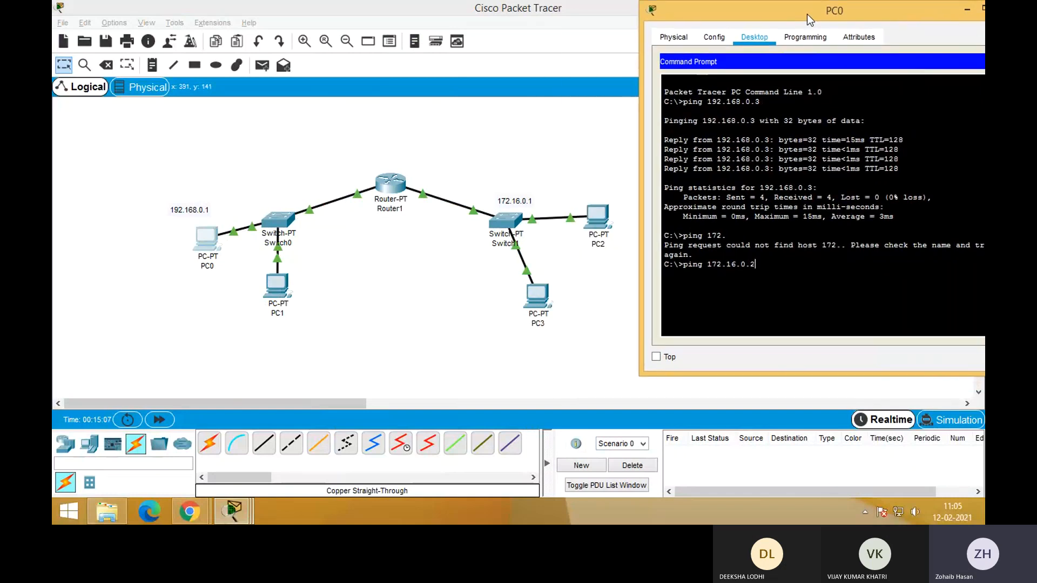
{"action": "key", "text": "Return"}
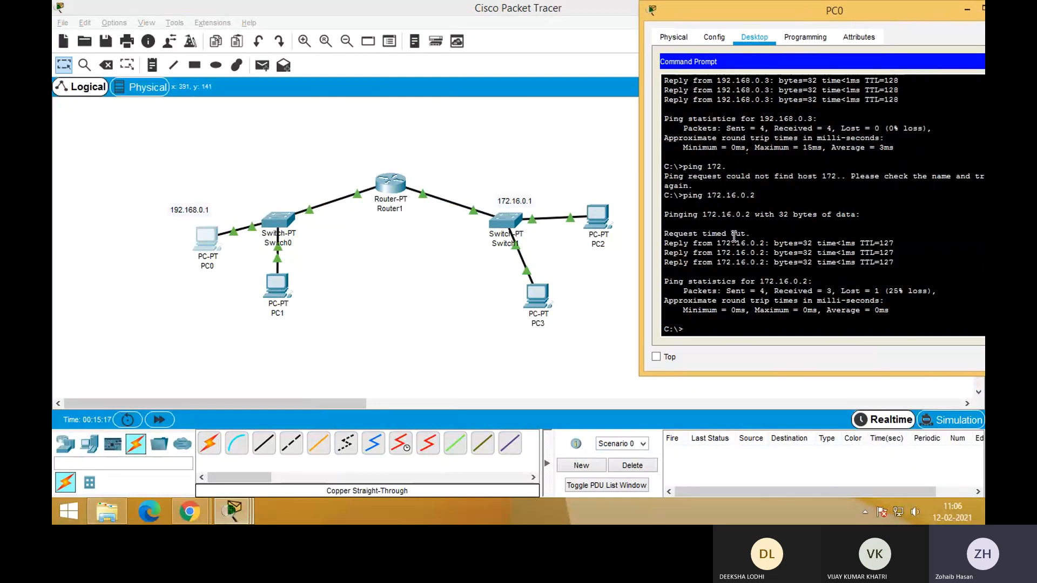
Examine the individual replies of the ping to 172.16.0.2, and close PC0's command prompt and window
{"action": "left_click_drag", "start_coordinate": [751, 234], "coordinate": [665, 236]}
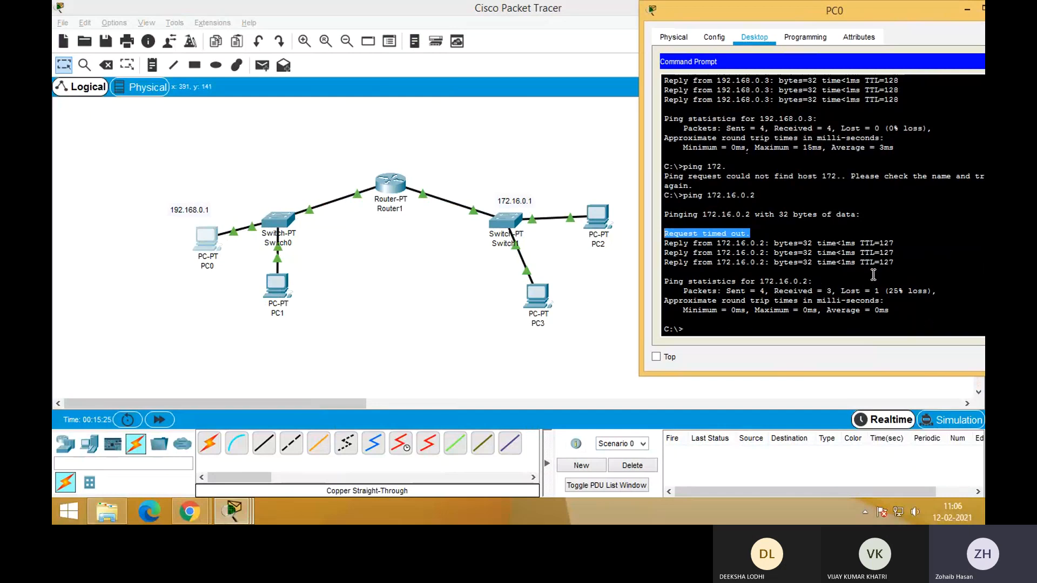
{"action": "left_click_drag", "start_coordinate": [896, 264], "coordinate": [664, 239]}
{"action": "left_click", "coordinate": [752, 270]}
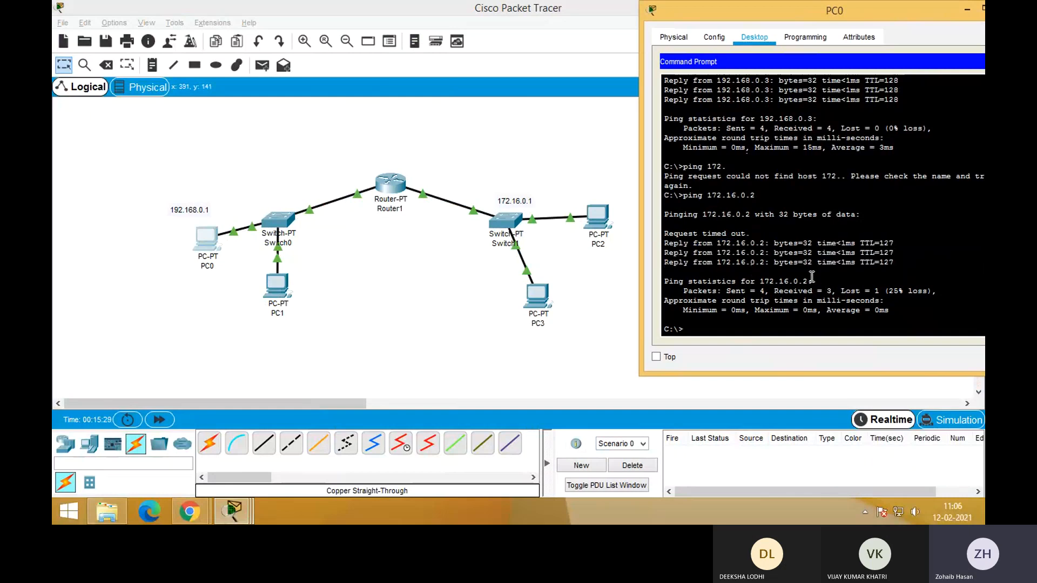
{"action": "left_click_drag", "start_coordinate": [665, 243], "coordinate": [914, 262]}
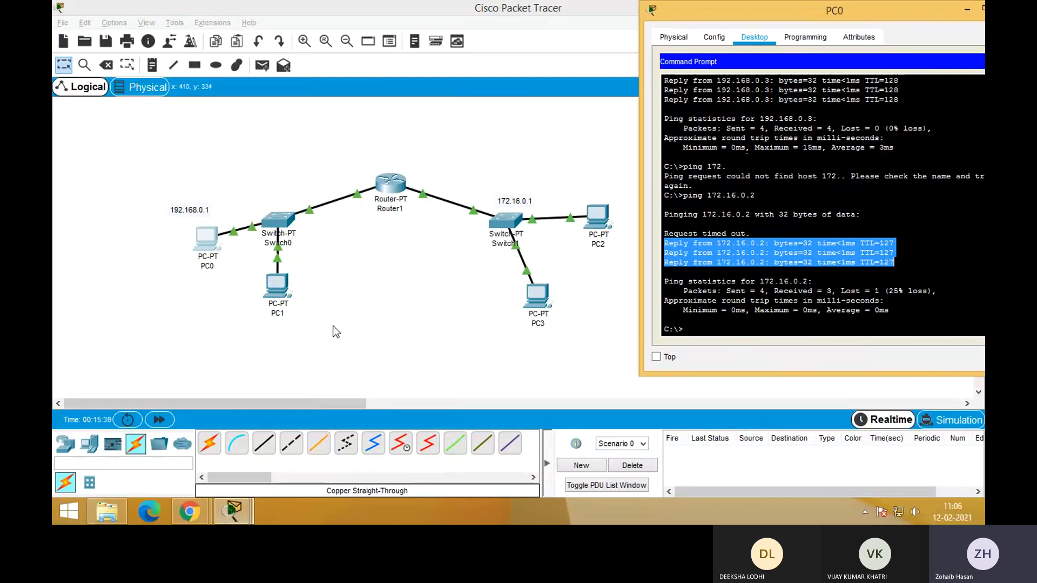
{"action": "left_click", "coordinate": [821, 278]}
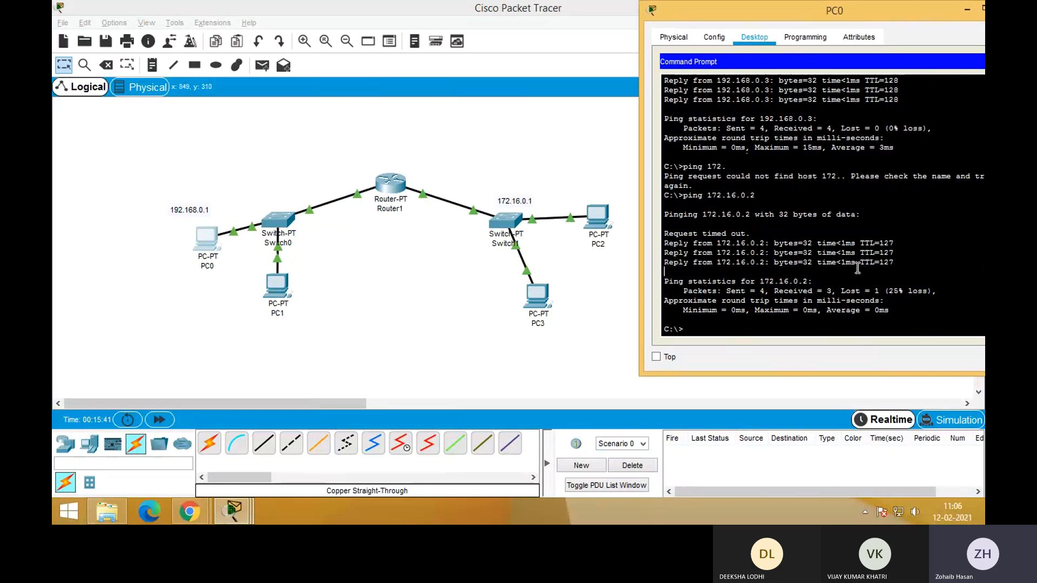
{"action": "left_click_drag", "start_coordinate": [805, 8], "coordinate": [674, 8]}
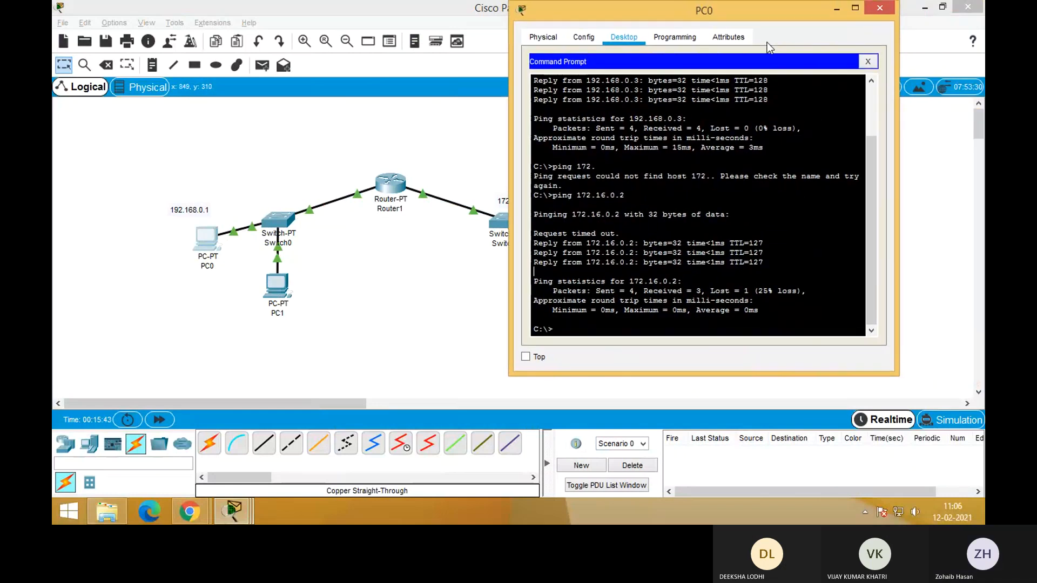
{"action": "left_click", "coordinate": [872, 63]}
{"action": "left_click", "coordinate": [880, 8]}
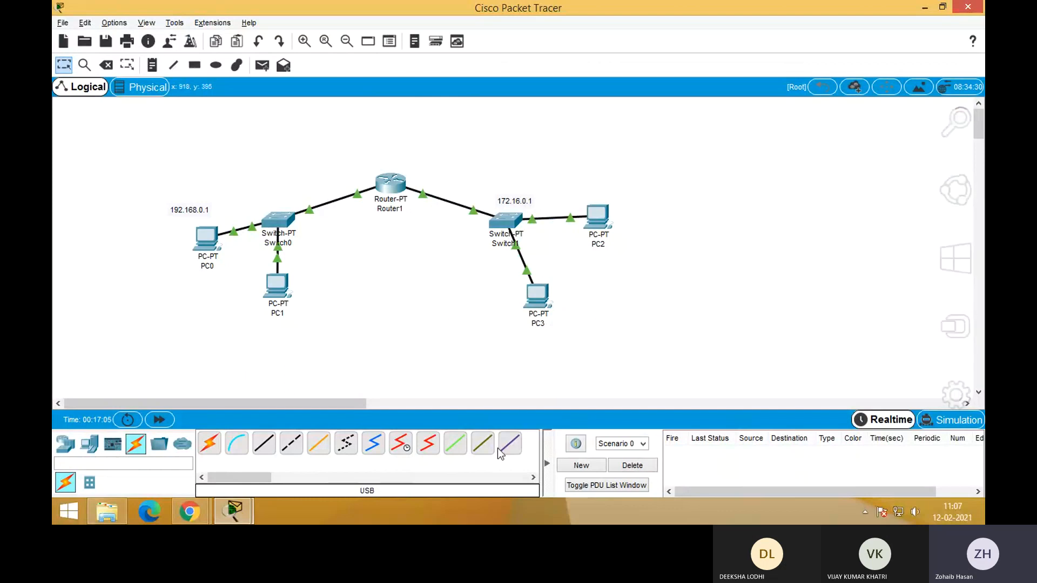
Switch to the Microsoft Teams meeting in Chrome and open its additional meeting actions
{"action": "left_click", "coordinate": [207, 508]}
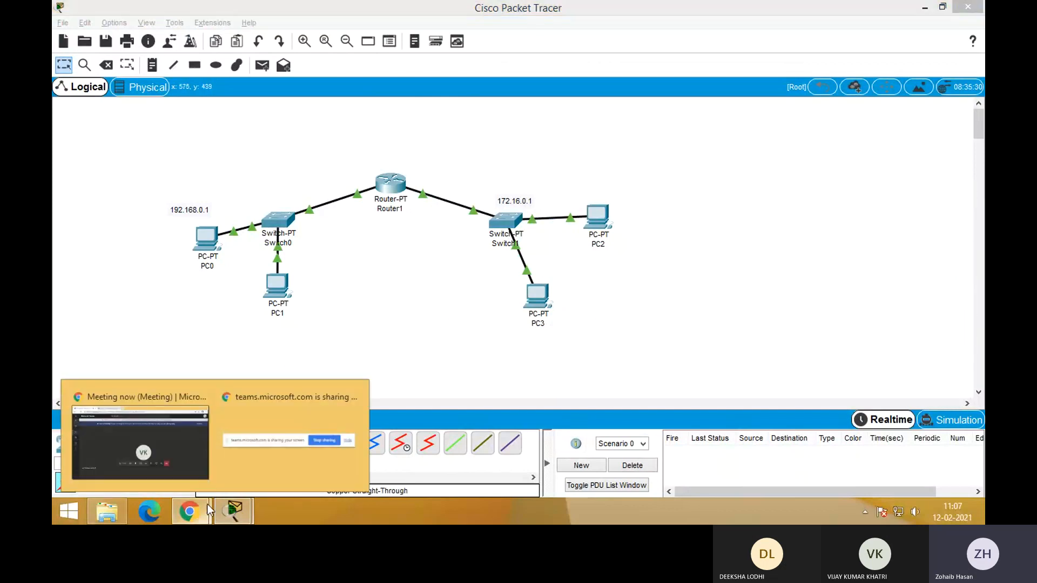
{"action": "left_click", "coordinate": [170, 450]}
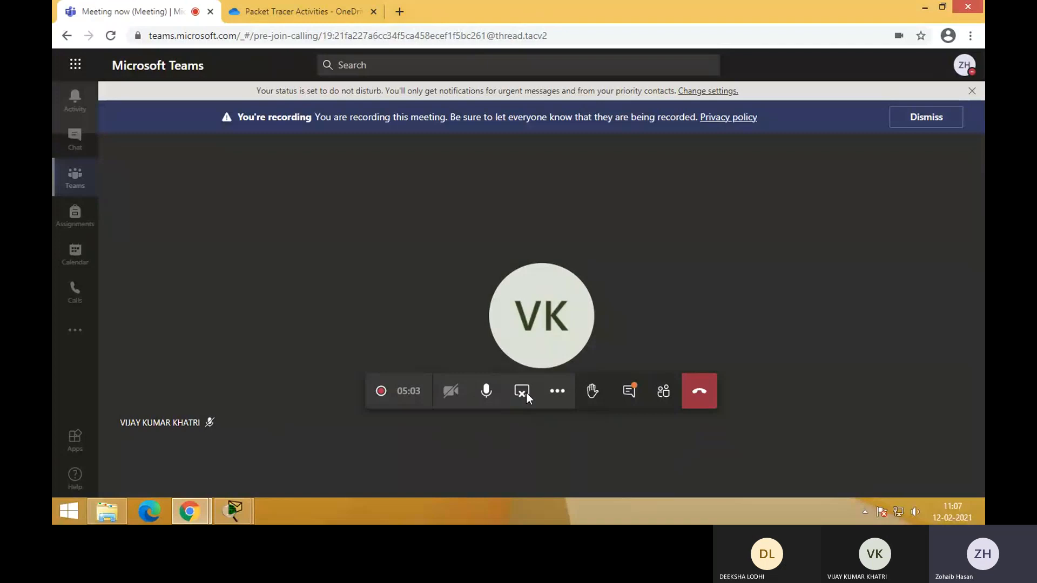
{"action": "left_click", "coordinate": [560, 392]}
{"action": "left_click", "coordinate": [588, 315]}
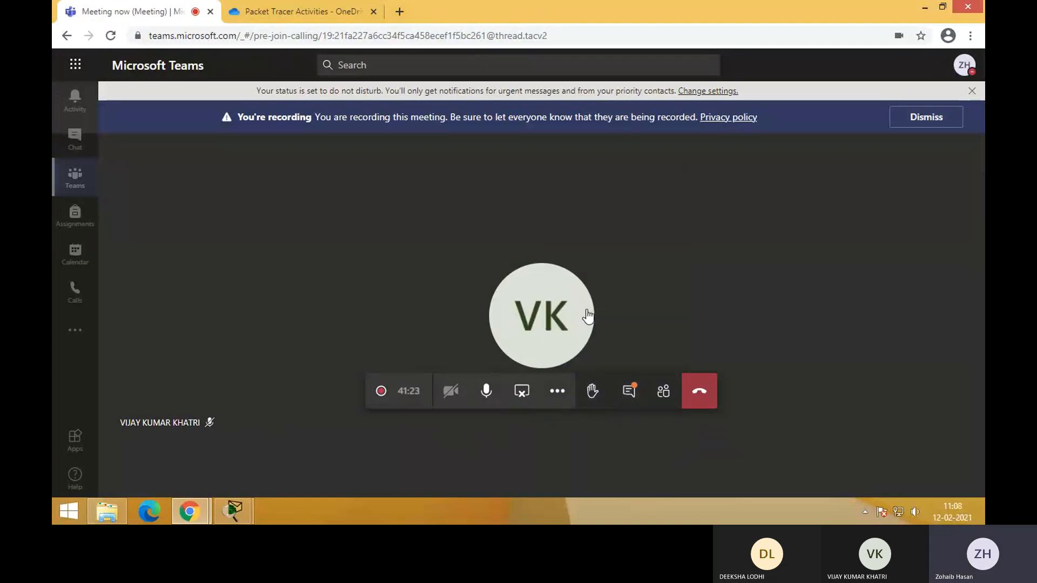